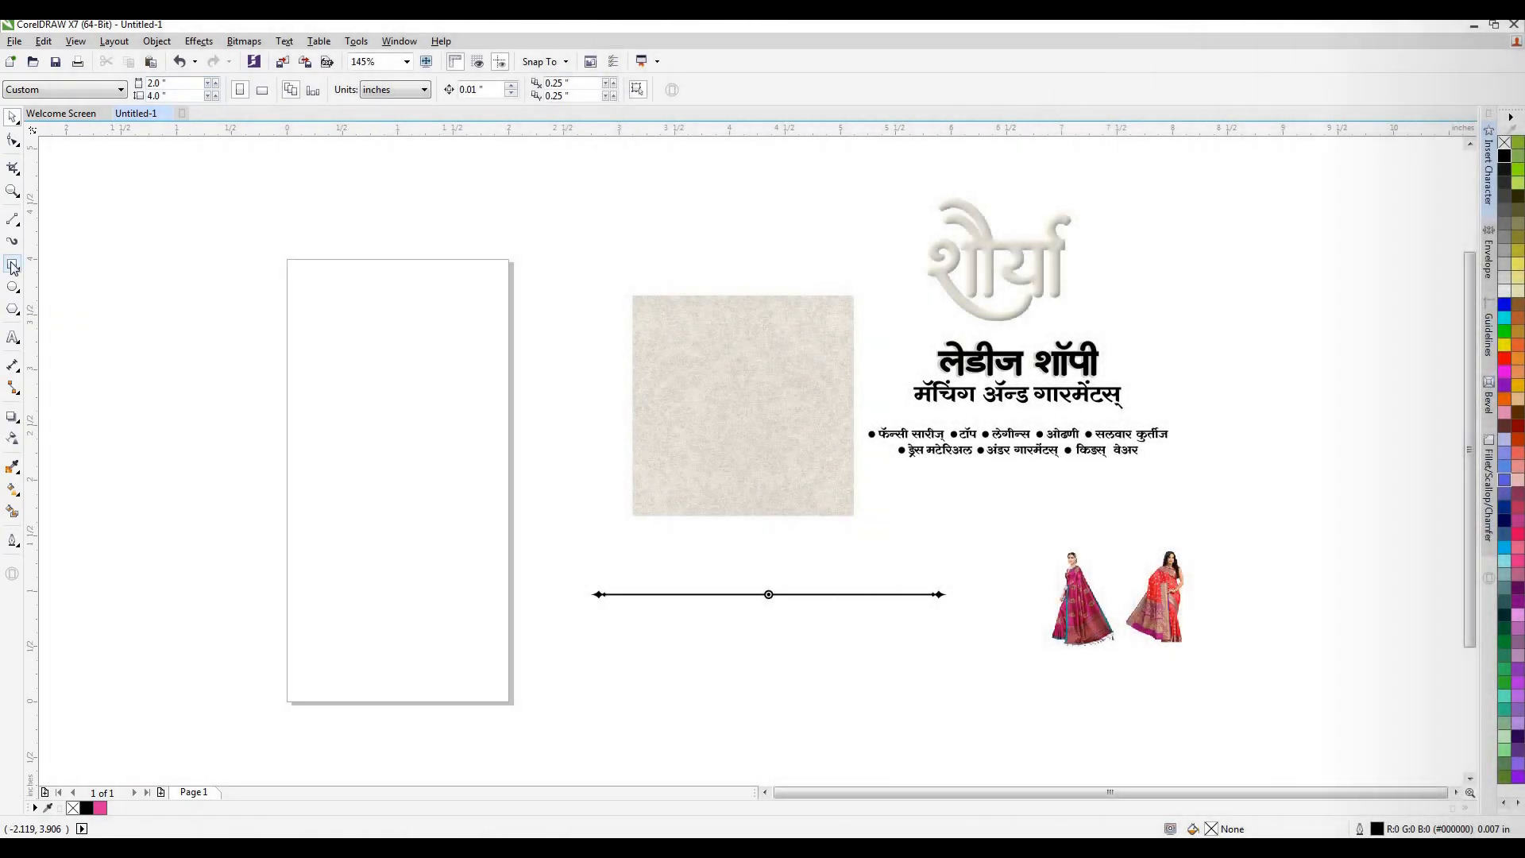
Add a page-sized rectangle, and move the beige texture image over the page's upper half, enlarged to about 2.125 inches square.
double_click(12, 265)
click(450, 731)
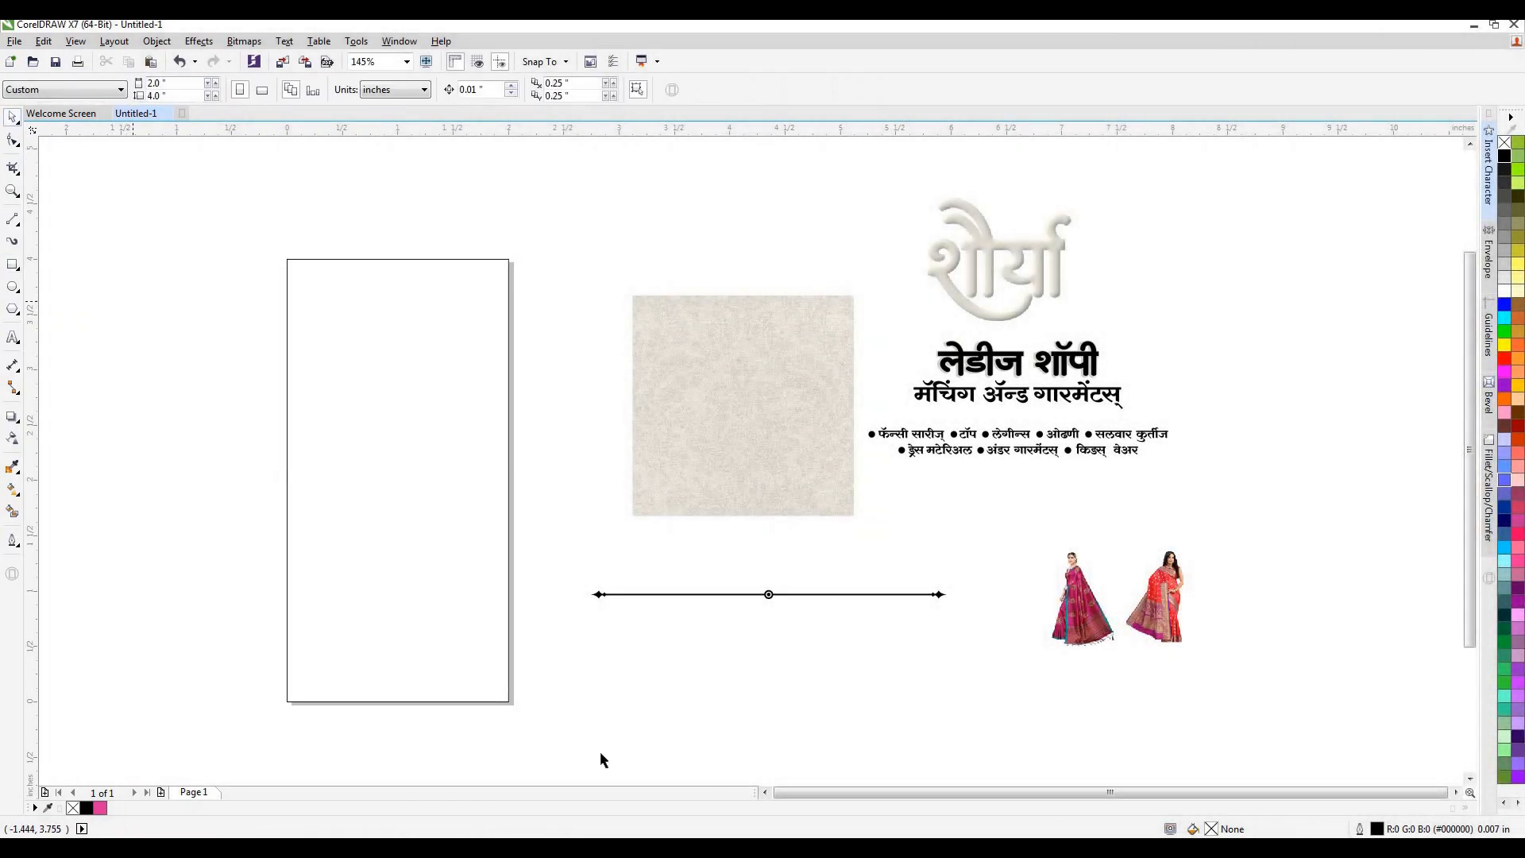
click(765, 792)
drag(876, 400, 525, 359)
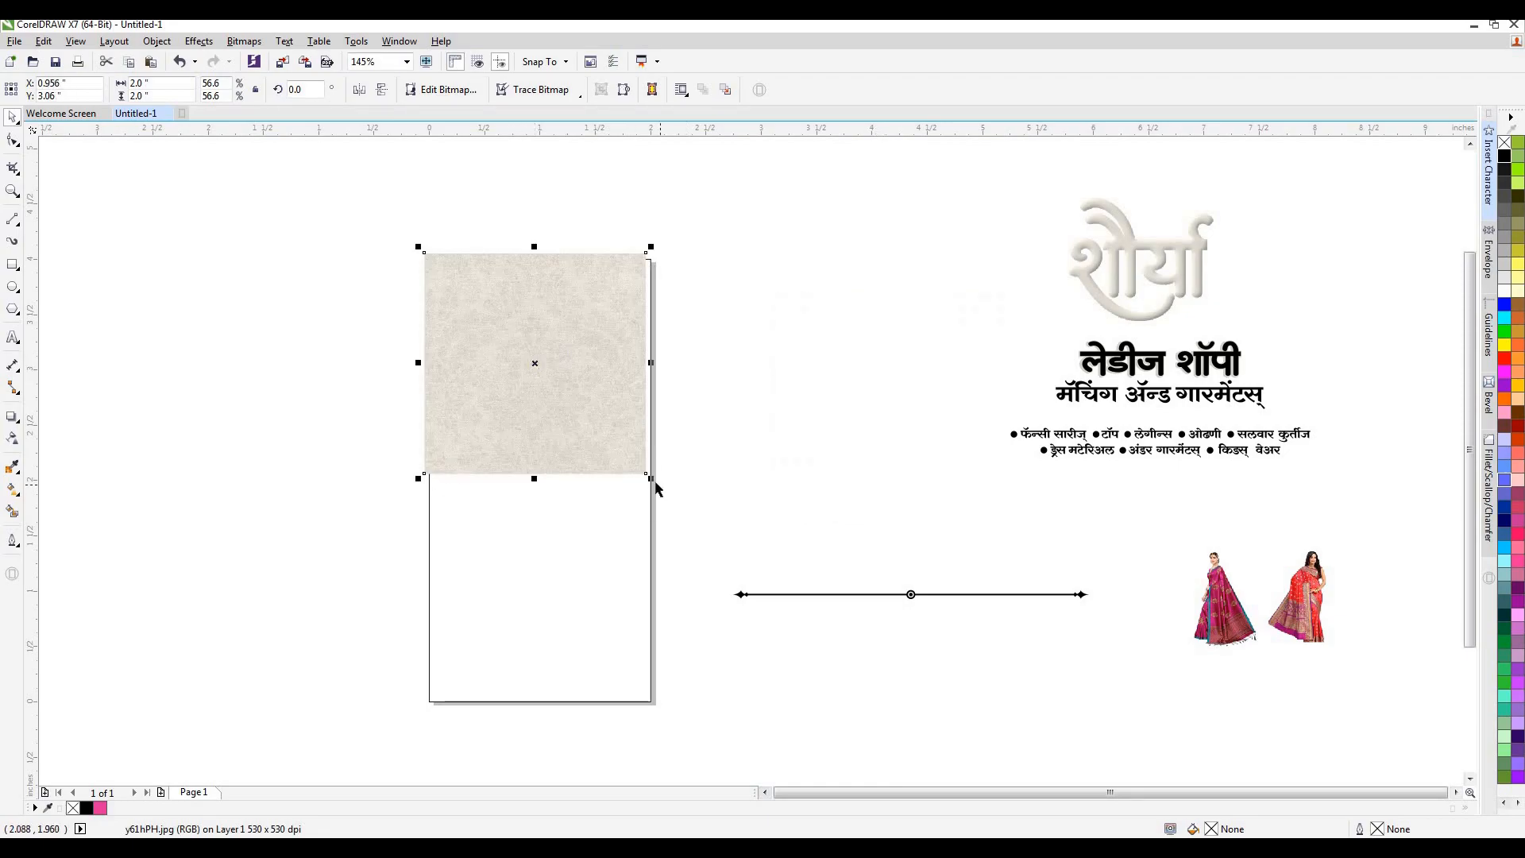
drag(652, 478, 665, 493)
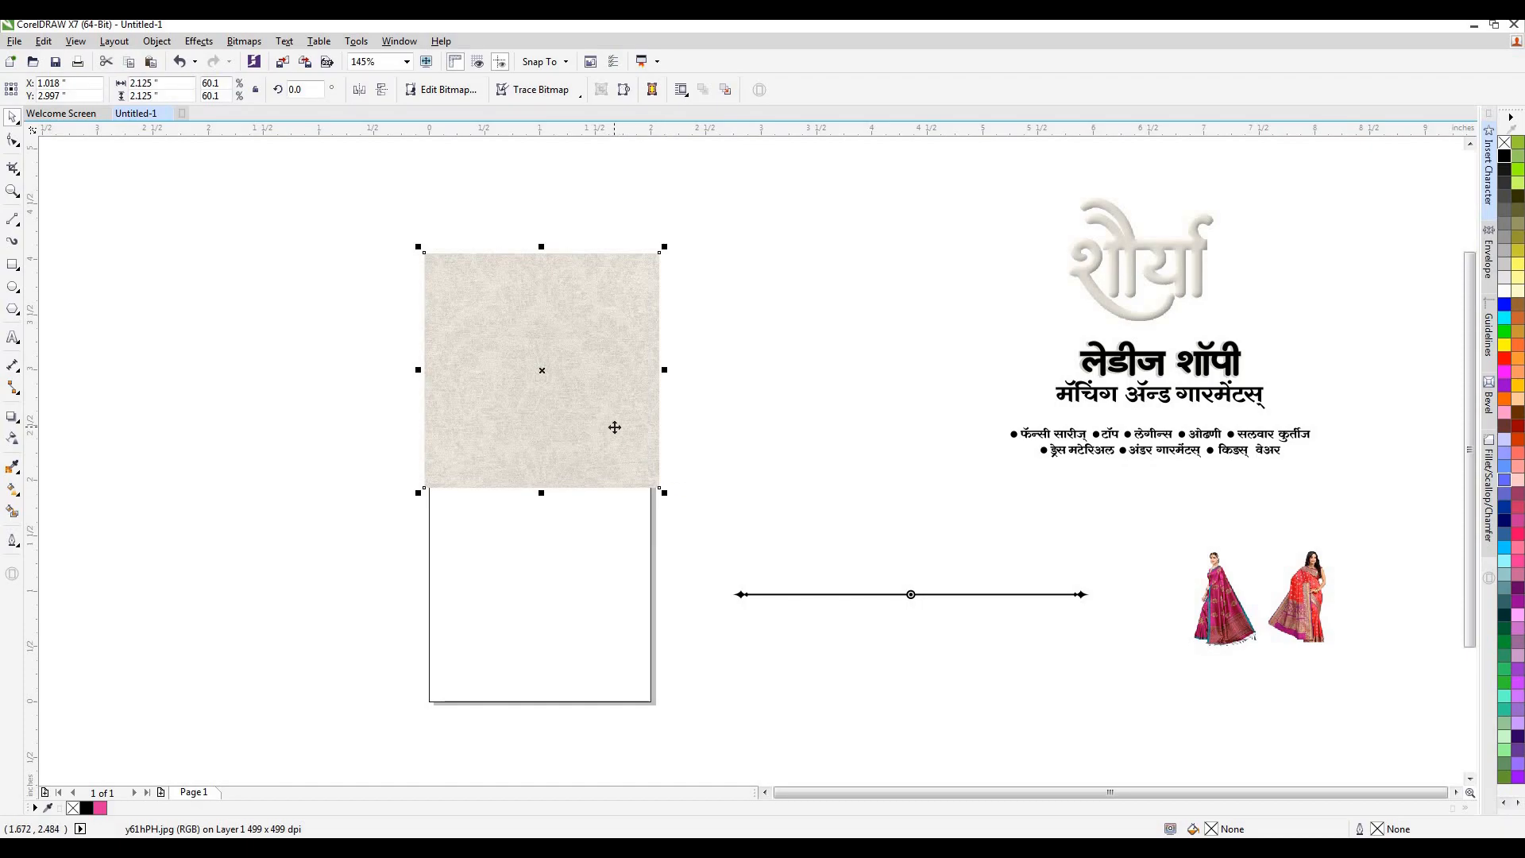
Brighten the texture image with a Tone Curve adjustment, raising the RGB curve near its highlight end to X 240, Y 244.
click(199, 41)
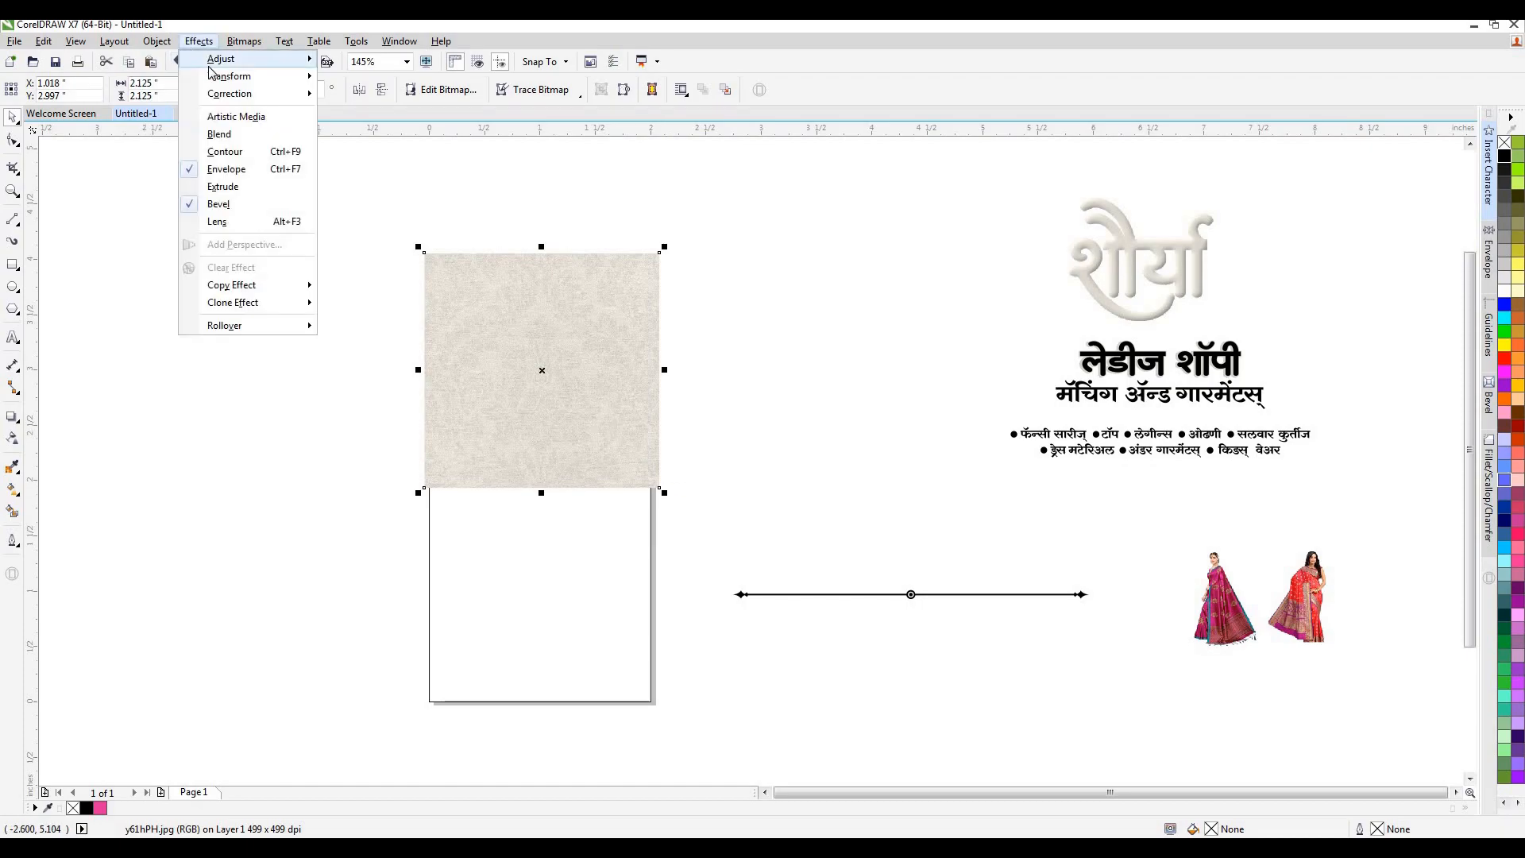
mouse_move(219, 60)
click(374, 117)
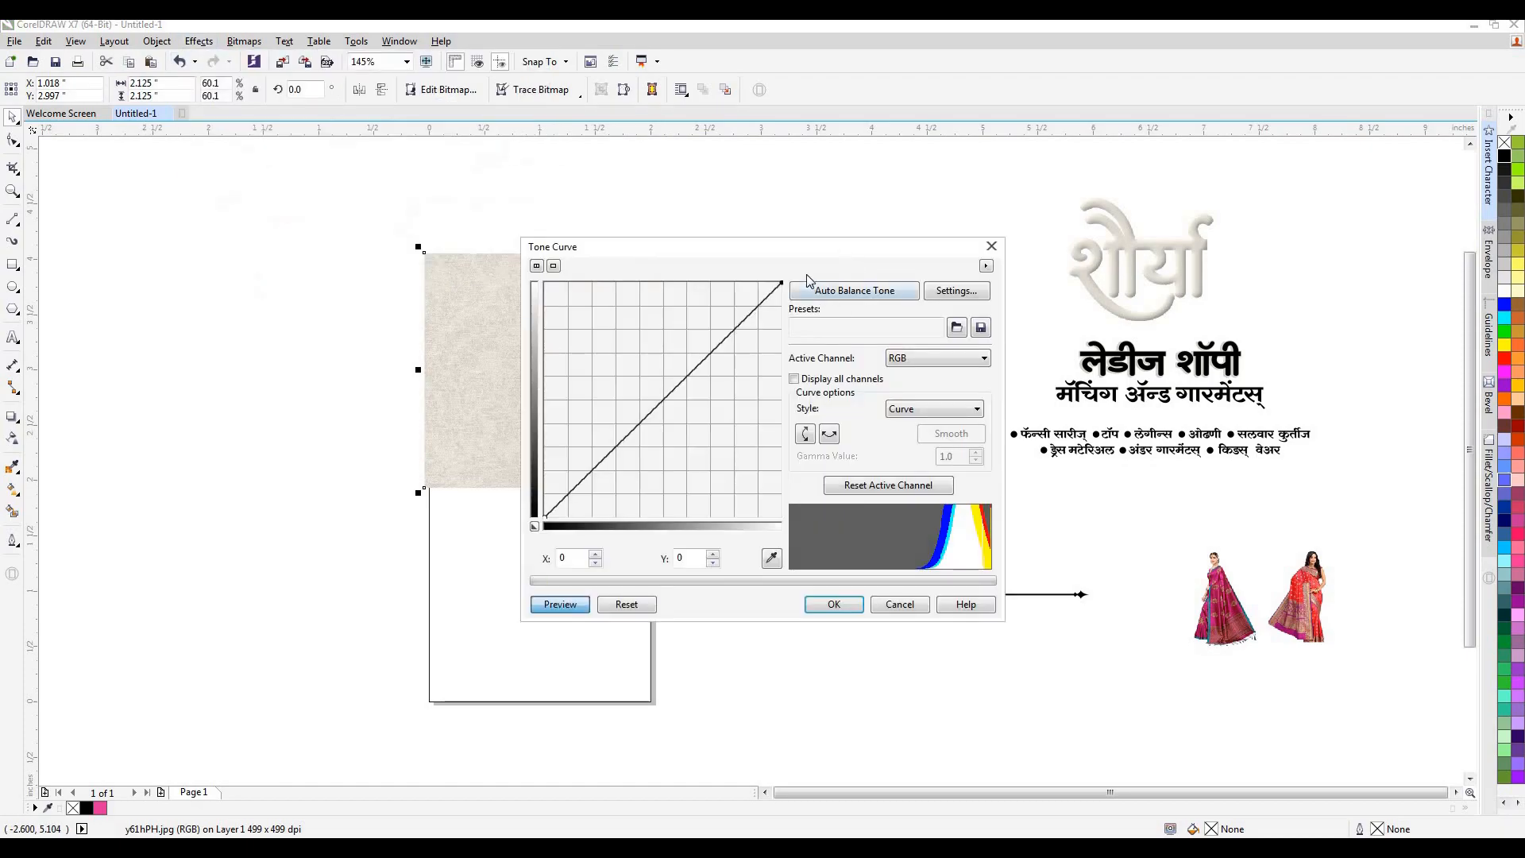
drag(769, 291, 768, 290)
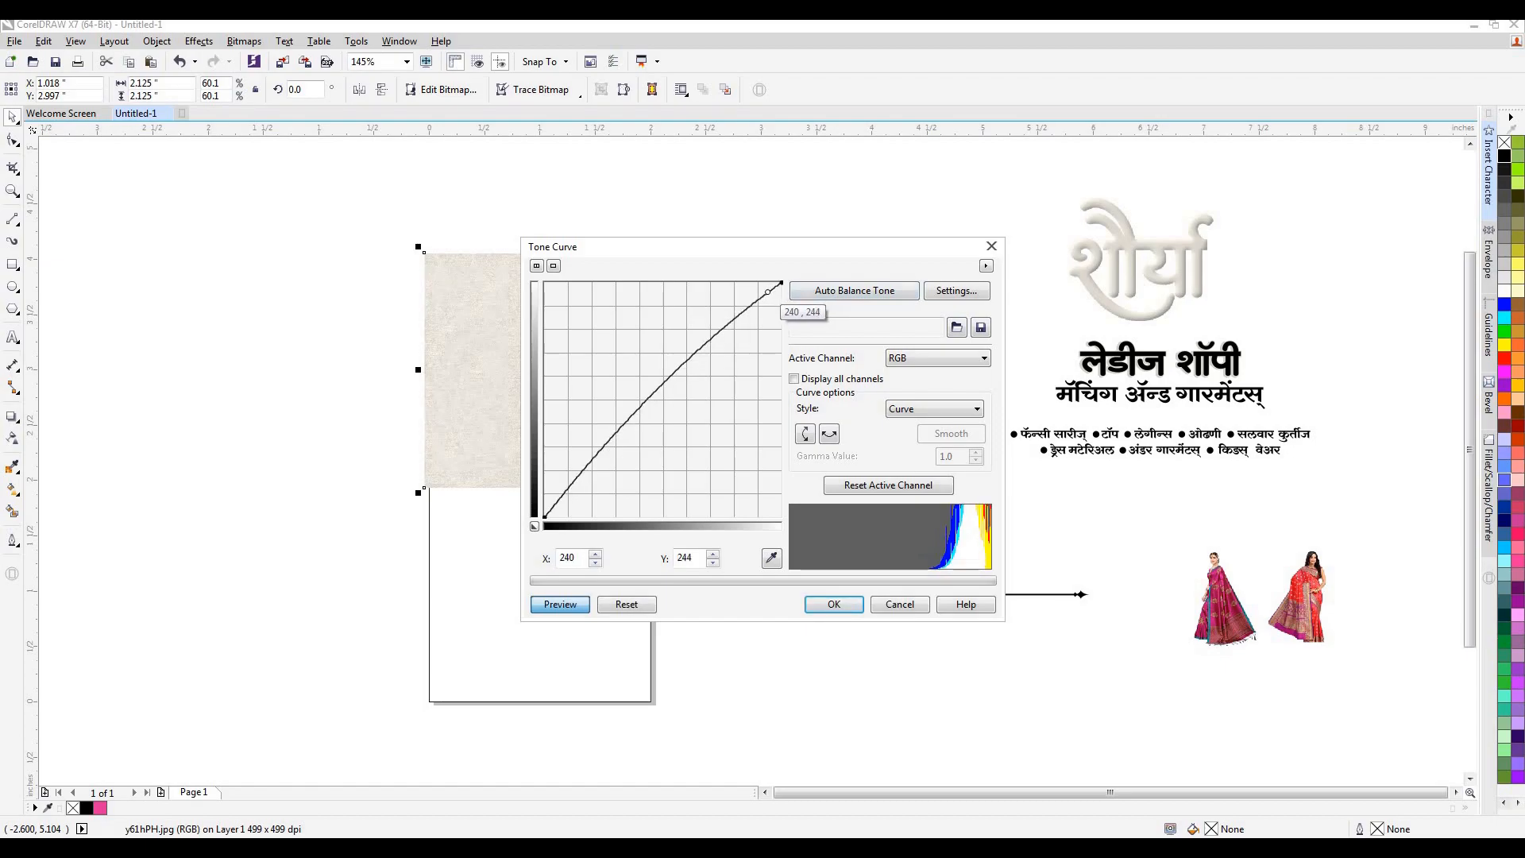
click(834, 604)
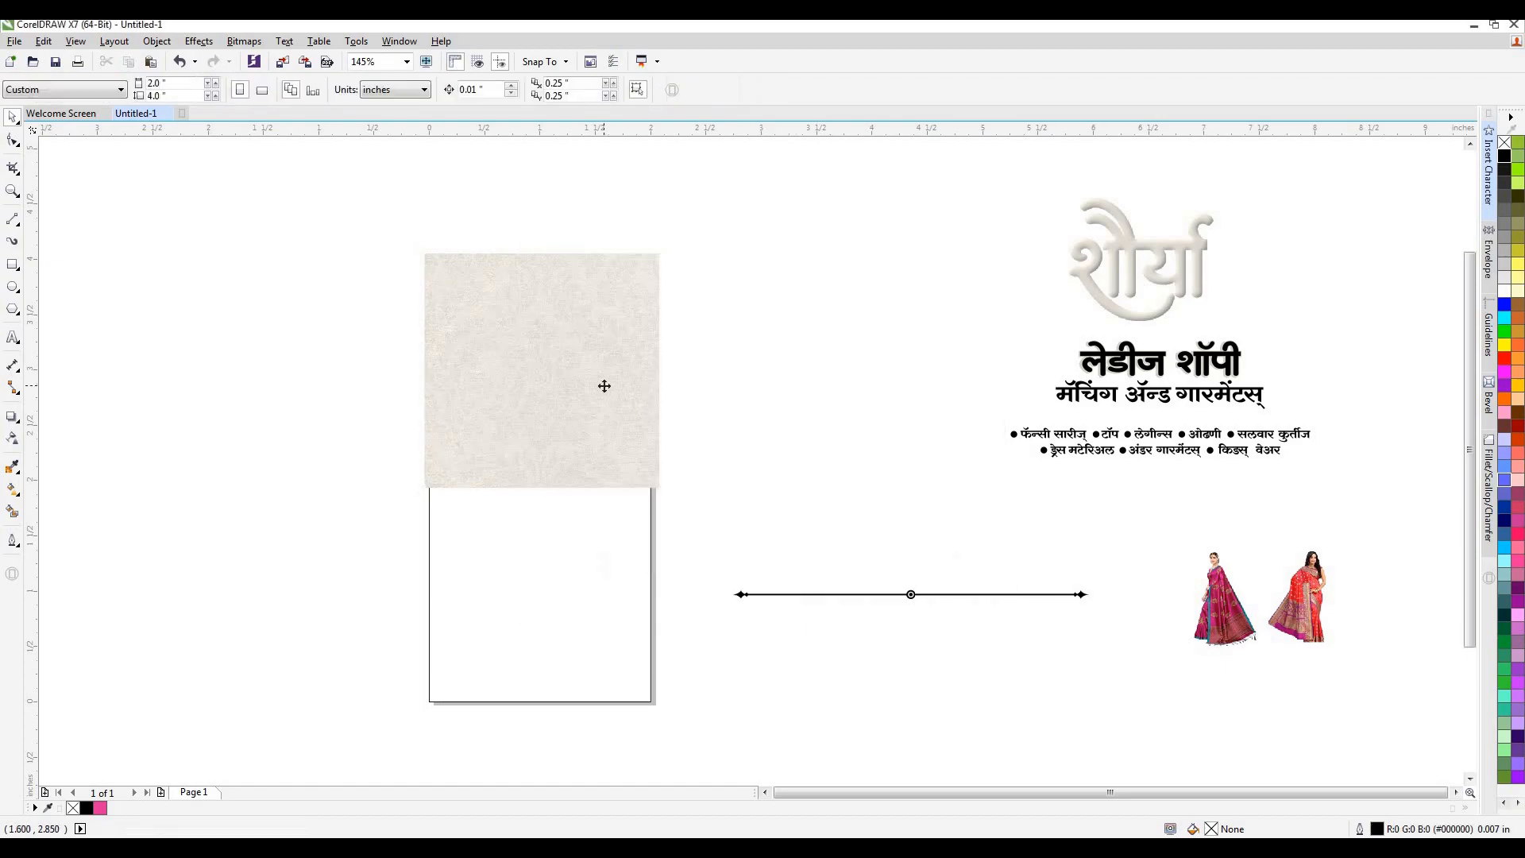
Duplicate the texture image straight down over the page's lower half and group the two images.
drag(556, 370, 539, 597)
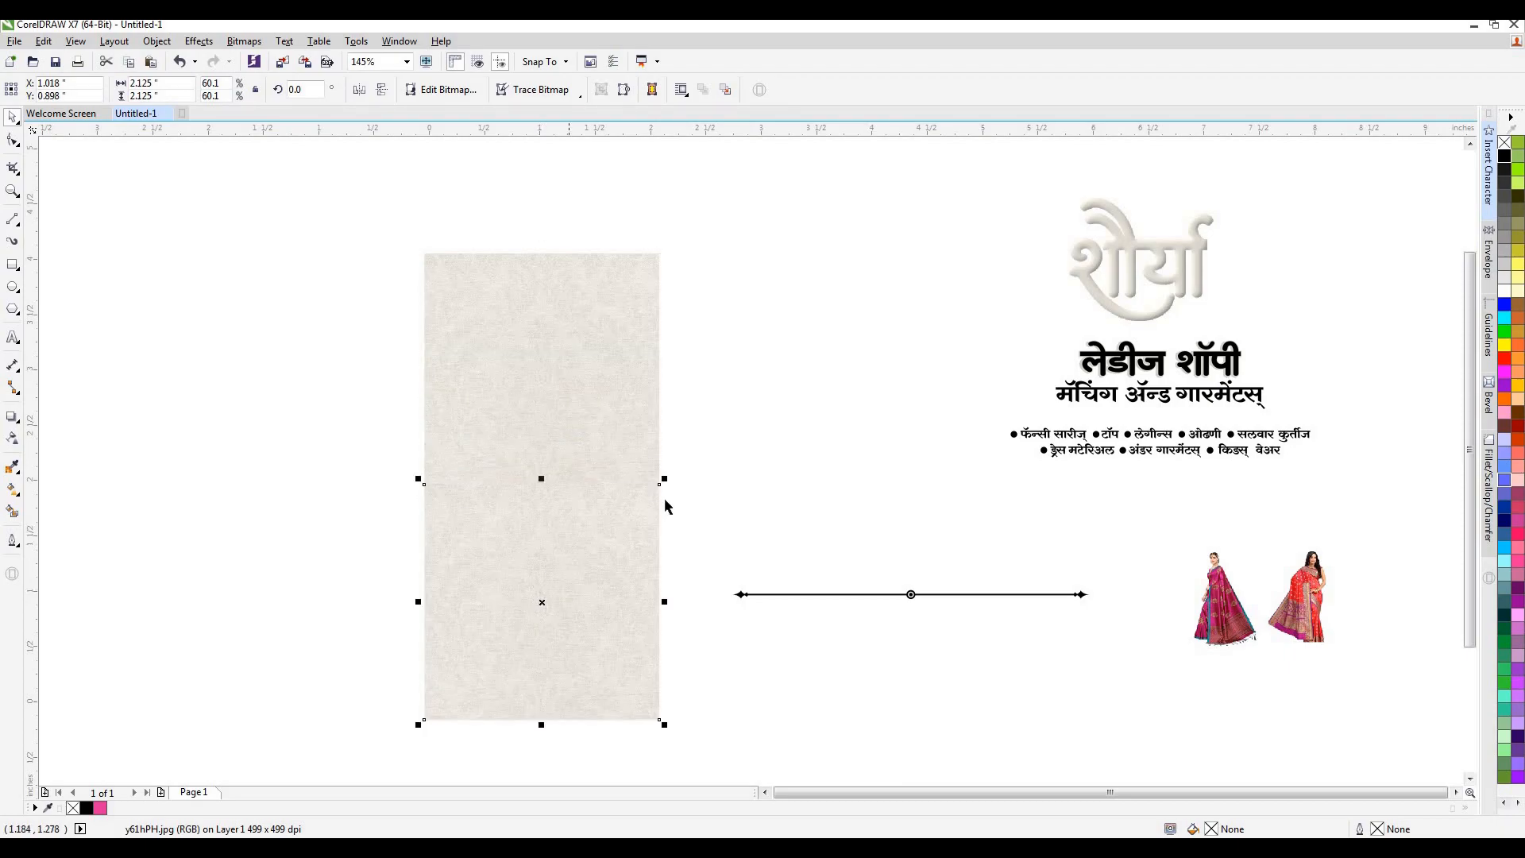
scroll(552, 492, up, 4)
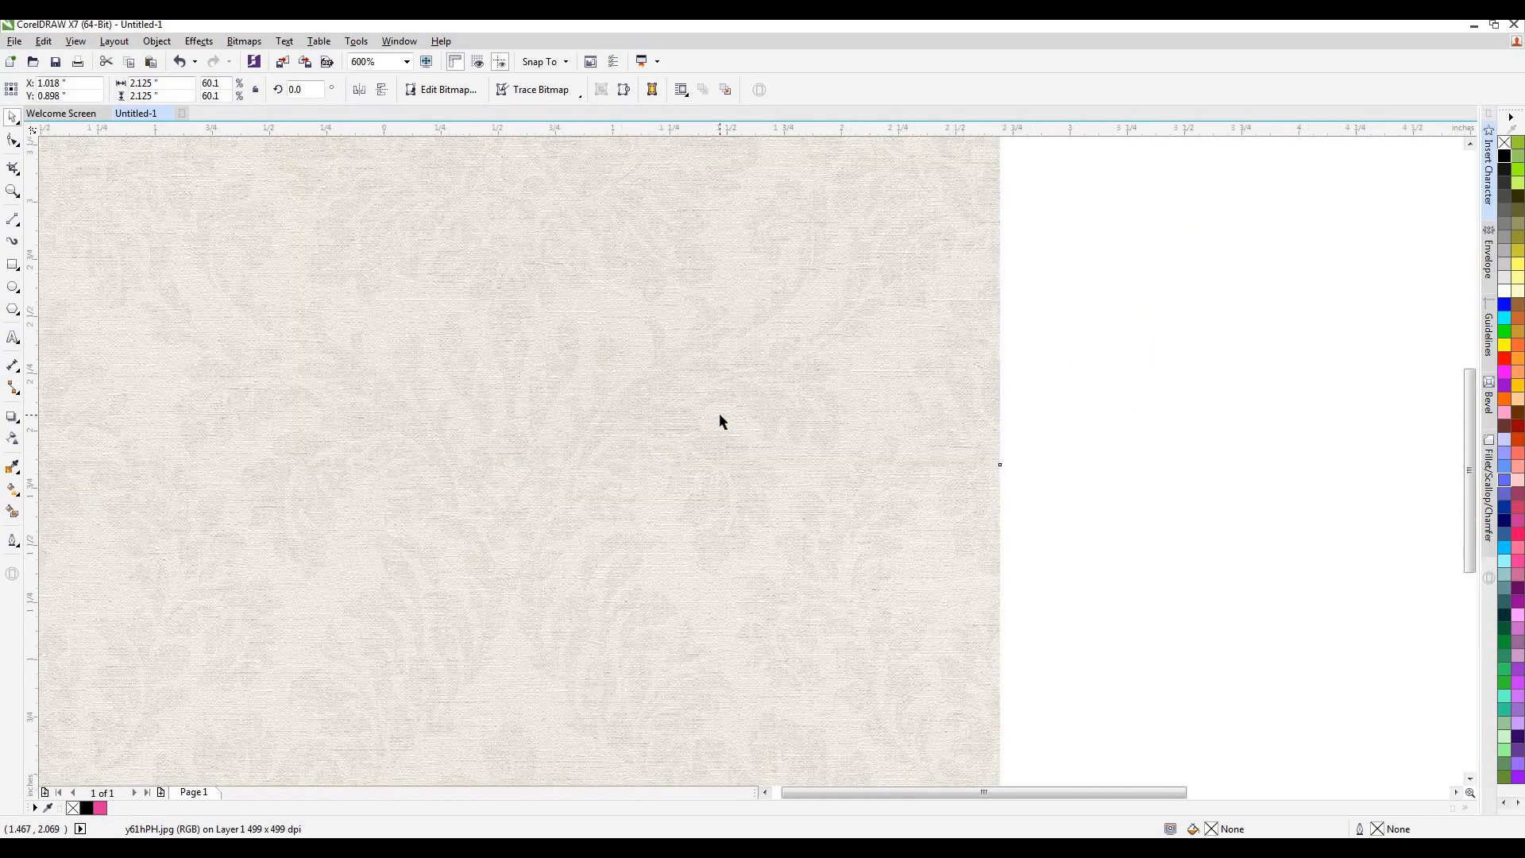
scroll(719, 416, down, 4)
shift+click(701, 328)
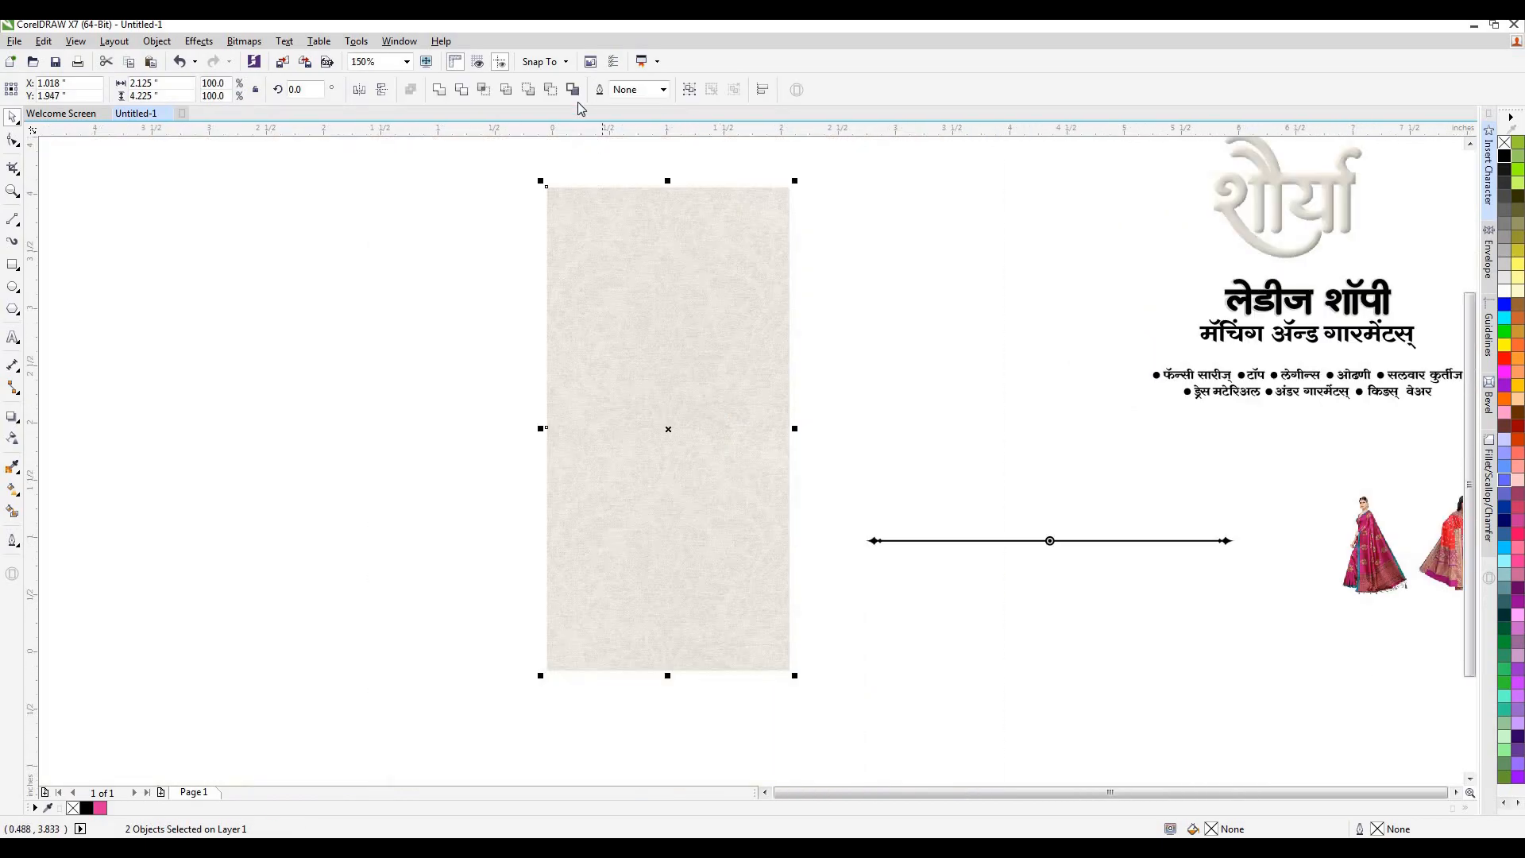
key(ctrl+g)
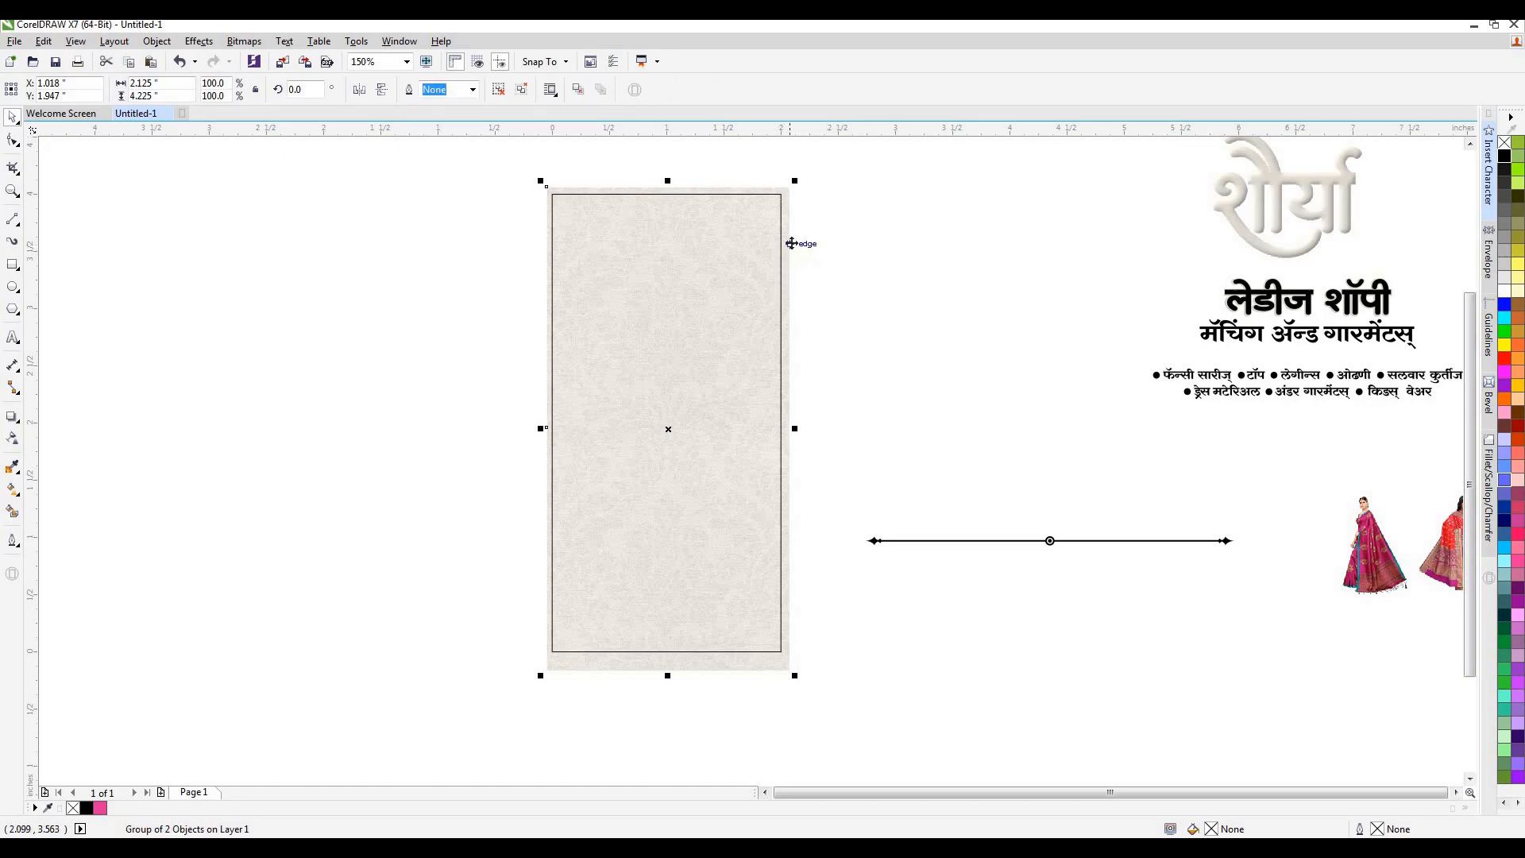
PowerClip the grouped texture inside the page-sized rectangle and remove the rectangle's outline.
drag(787, 239, 788, 238)
right_click(788, 238)
click(826, 239)
click(782, 324)
key(Escape)
click(588, 444)
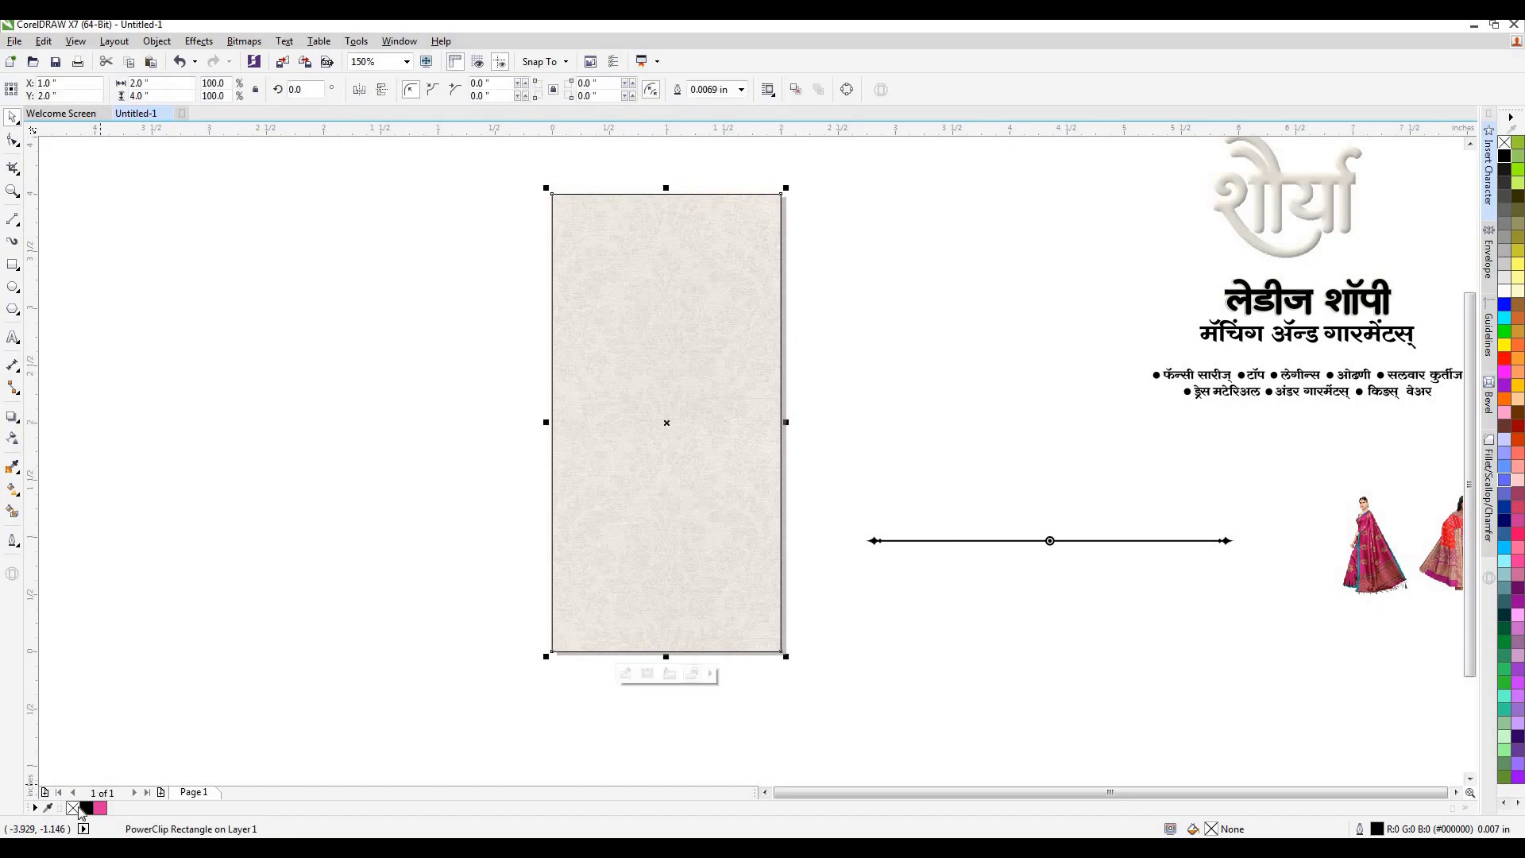
click(426, 499)
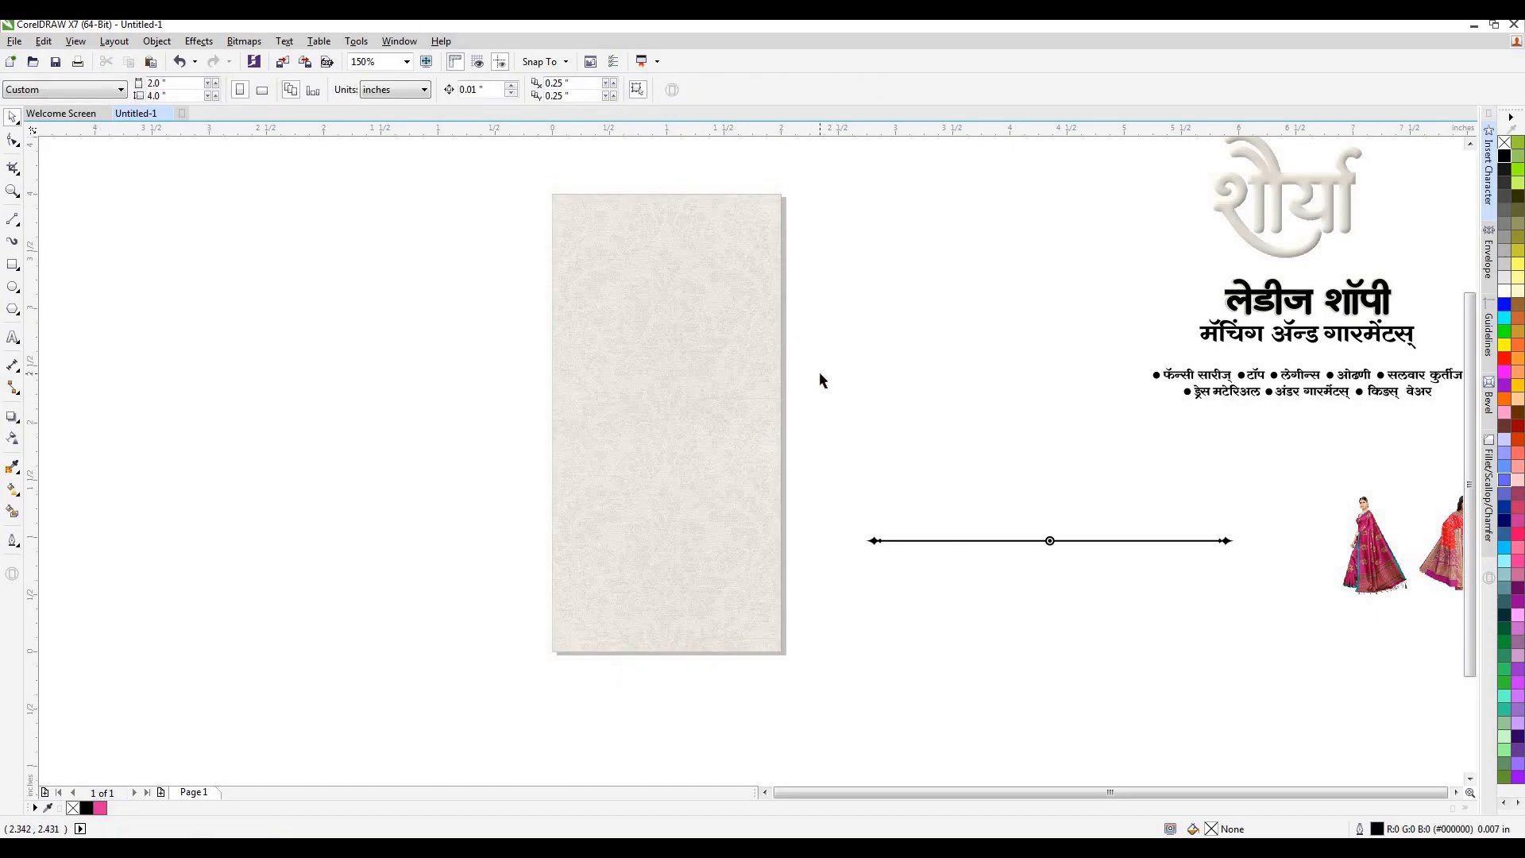
Draw a rectangle about 0.76 by 0.40 inch near the page's upper edge and fully round its corners to about 0.2 inch.
scroll(617, 173, up, 1)
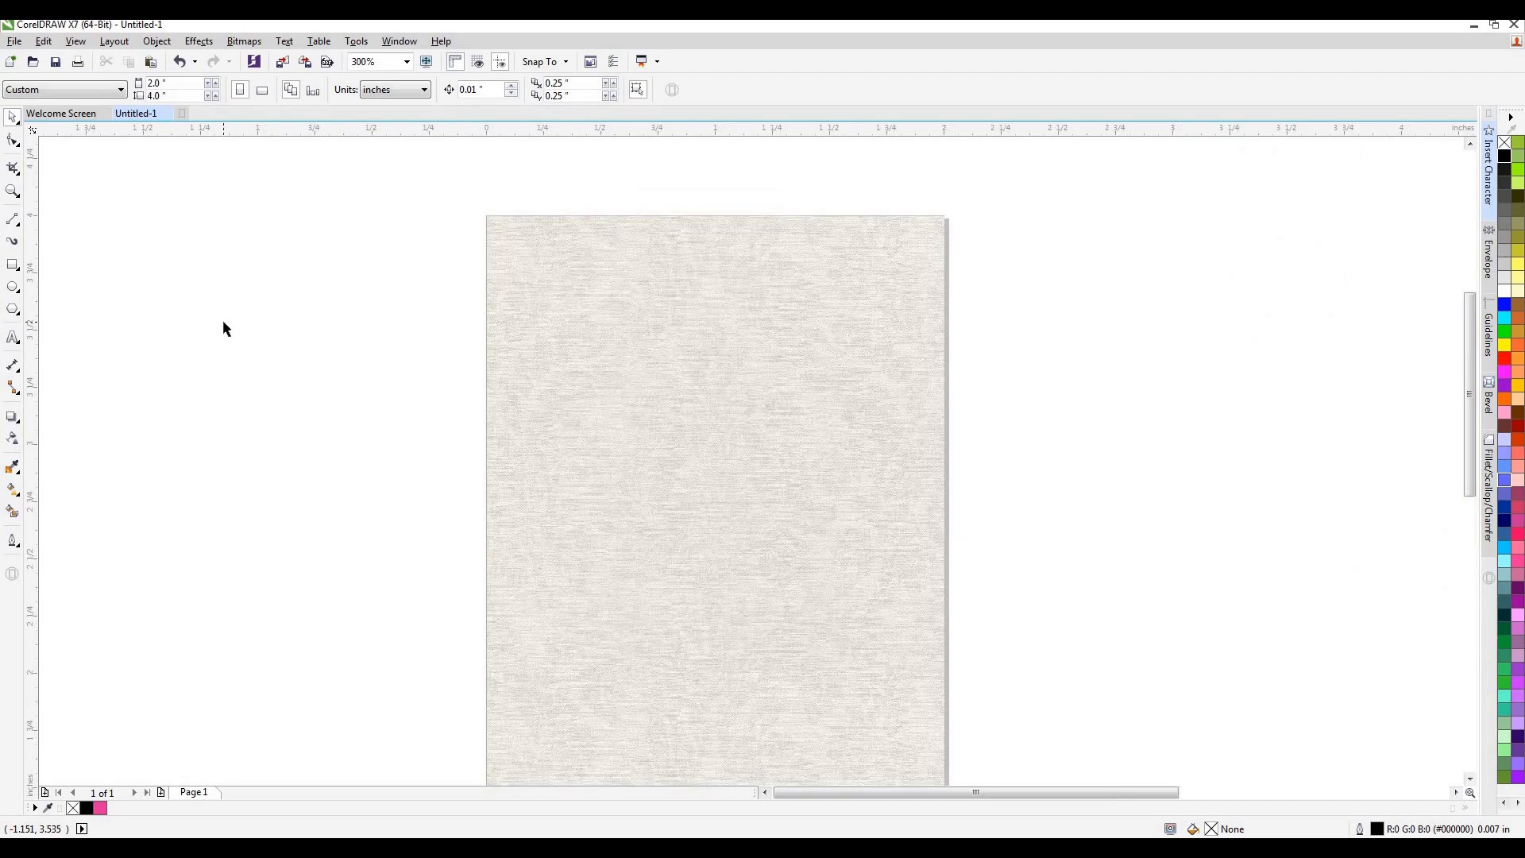
click(13, 265)
mouse_move(588, 282)
mouse_down()
mouse_move(794, 344)
mouse_move(849, 399)
mouse_move(764, 375)
mouse_up()
click(12, 117)
click(12, 140)
drag(600, 284, 654, 312)
Duplicate the rounded rectangle in place and rotate the copy by 90 degrees to form a cross.
key(space)
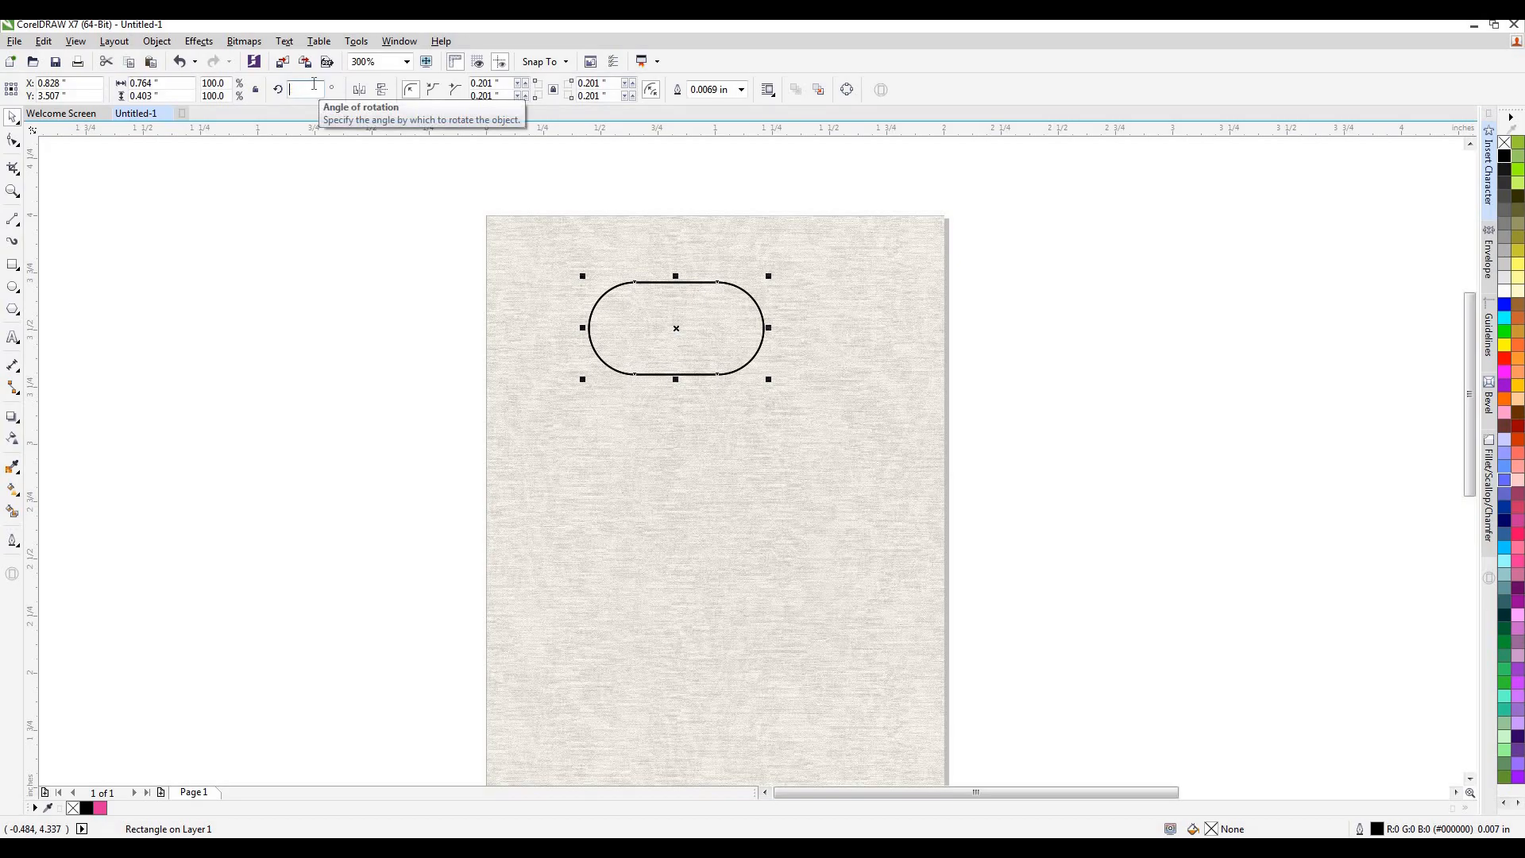
key(Return)
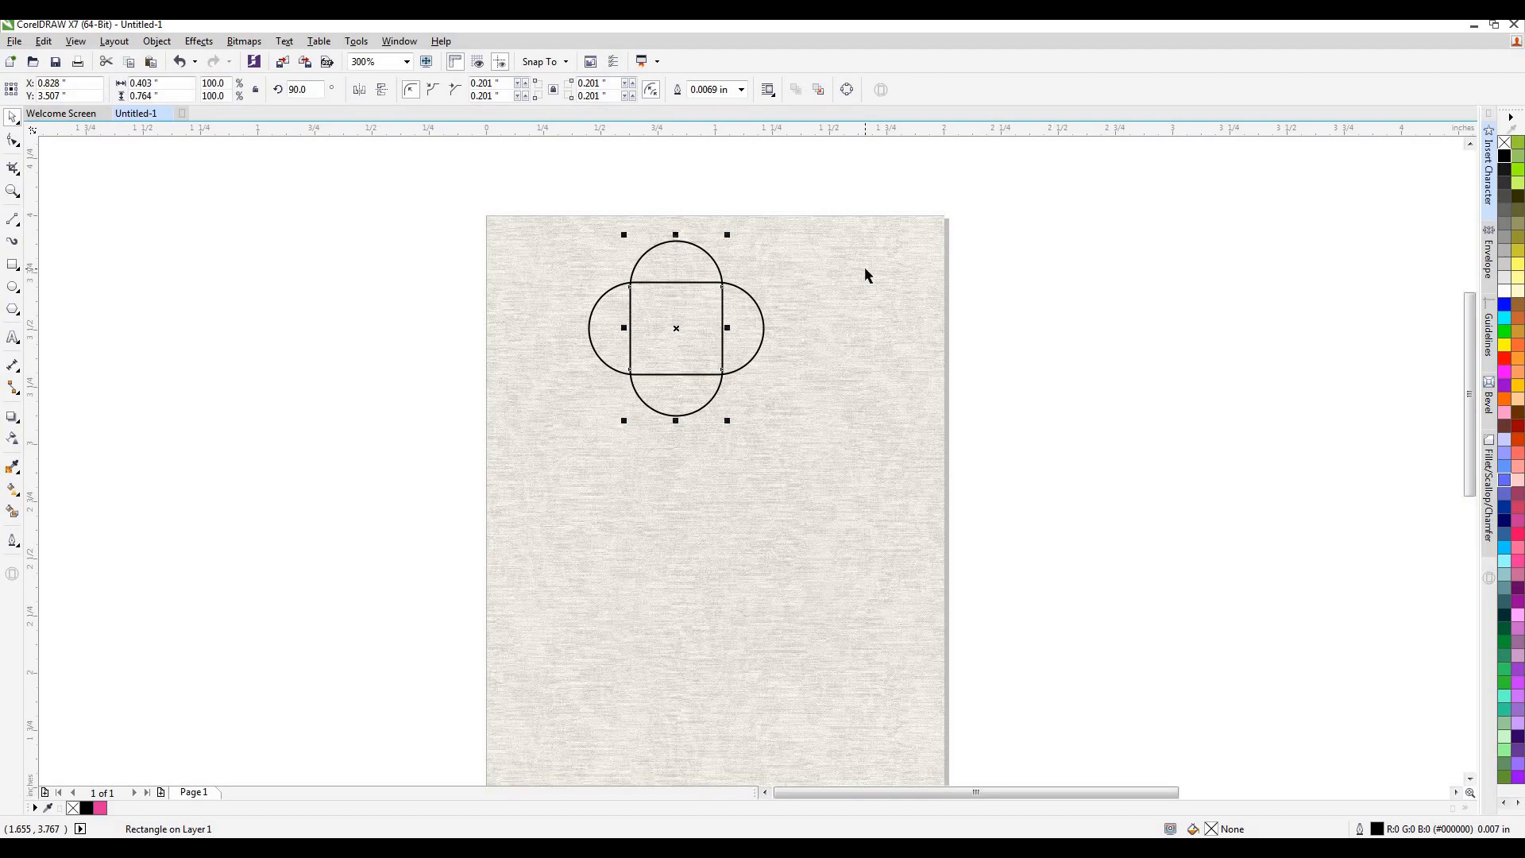
Try welding the two crossed rounded rectangles into one four-lobed outline, and undo the weld.
drag(1051, 198, 525, 402)
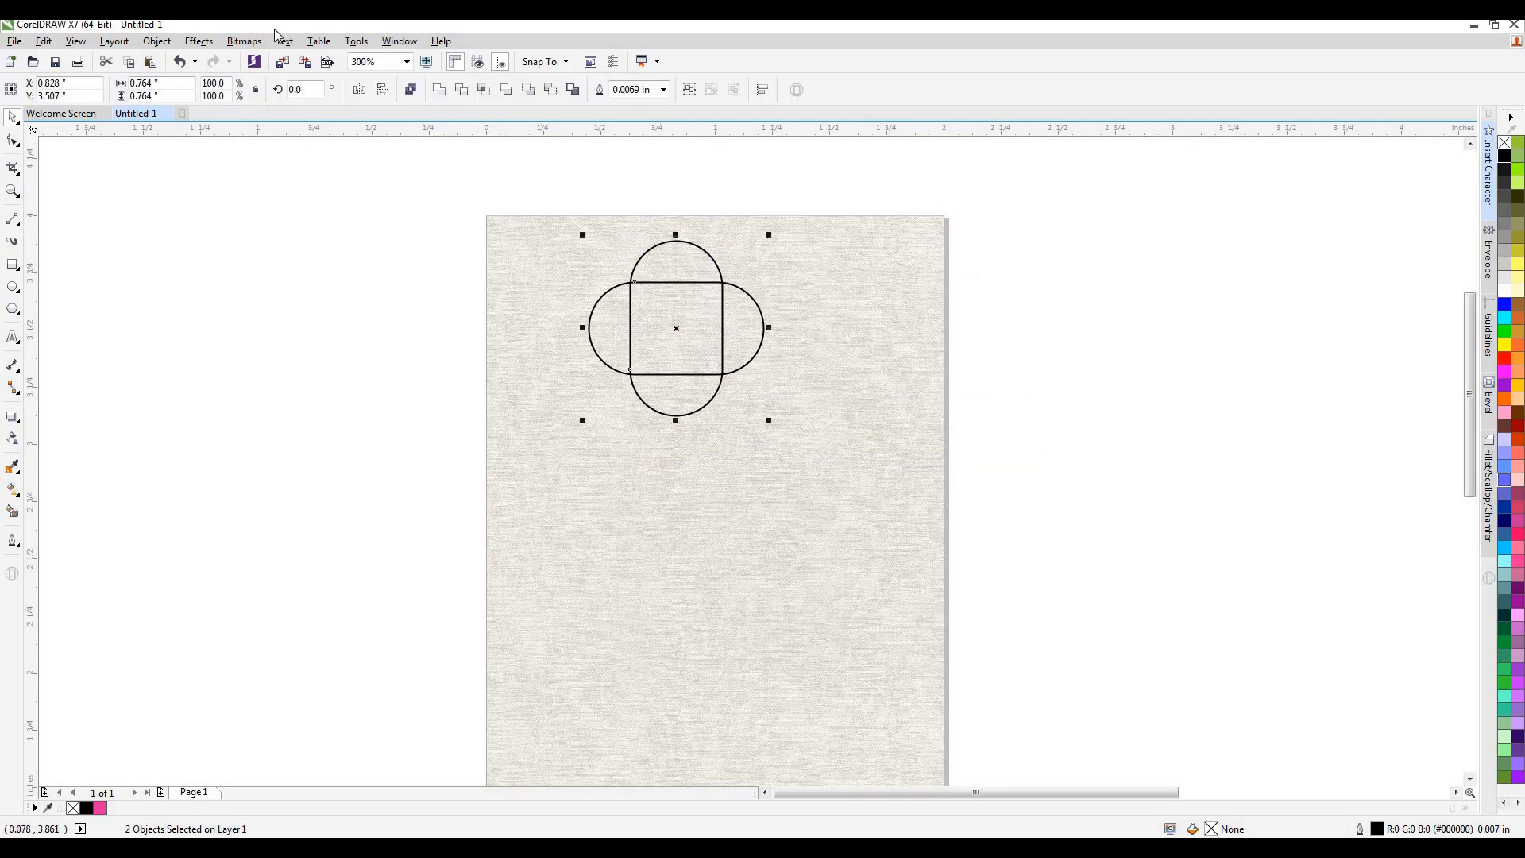
click(439, 90)
click(989, 361)
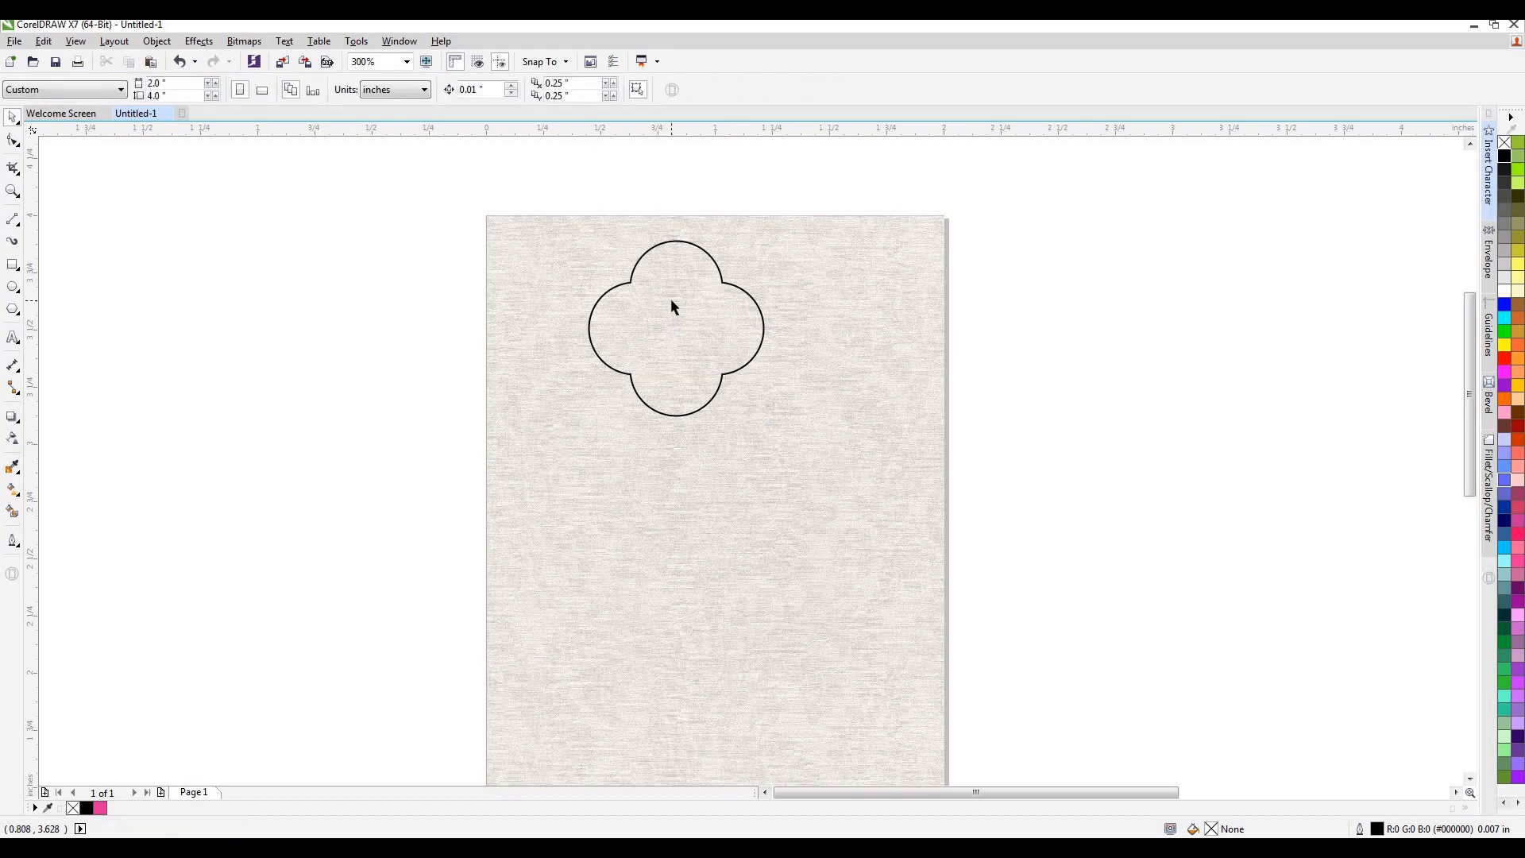
key(ctrl+z)
Narrow the vertical rounded rectangle slightly on both sides, keeping it centred on the horizontal one.
click(699, 332)
click(737, 326)
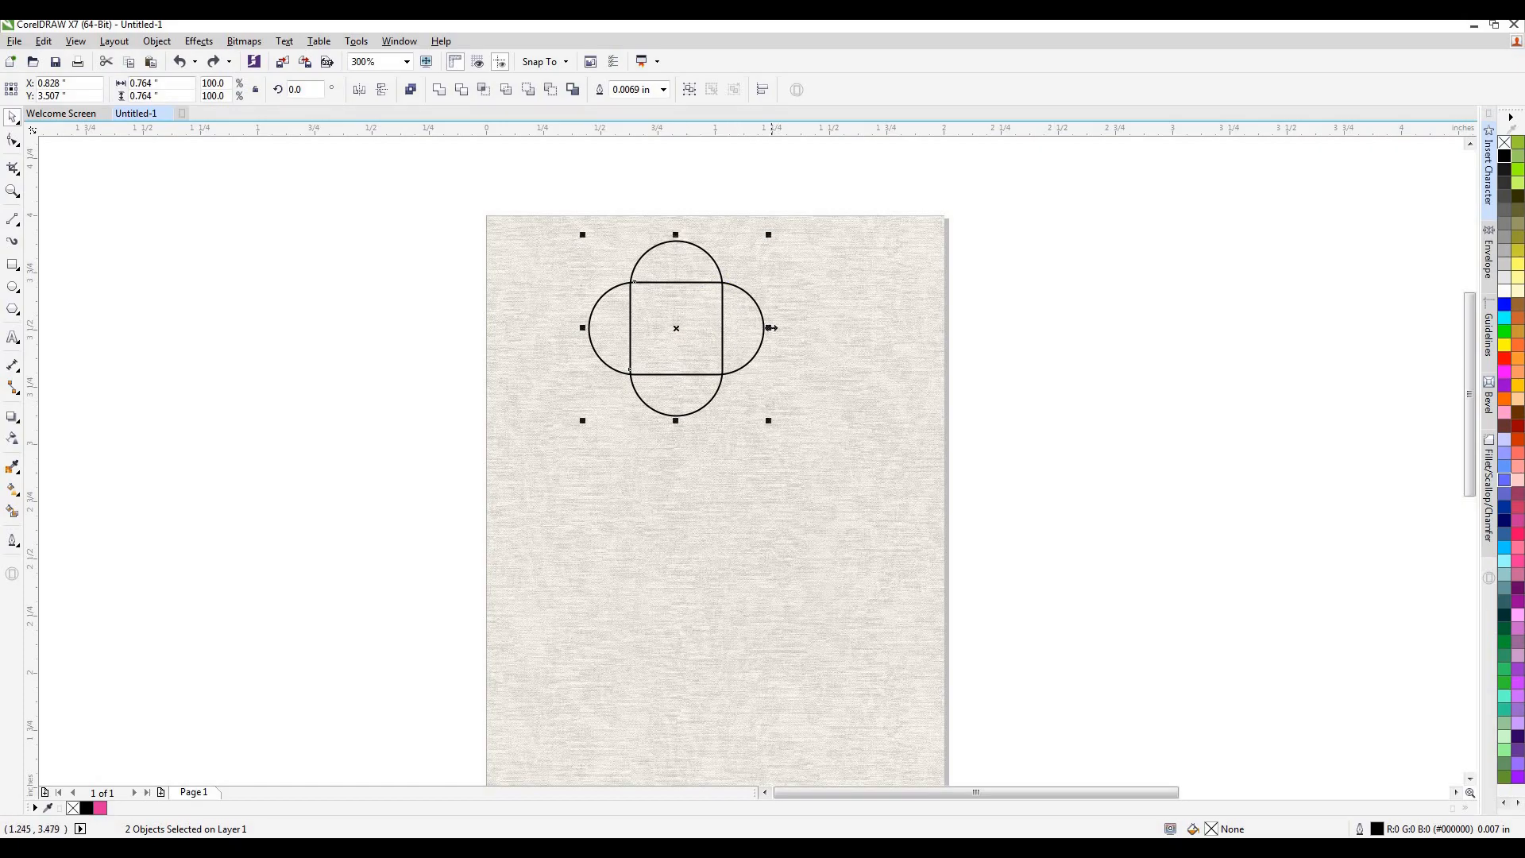
click(669, 337)
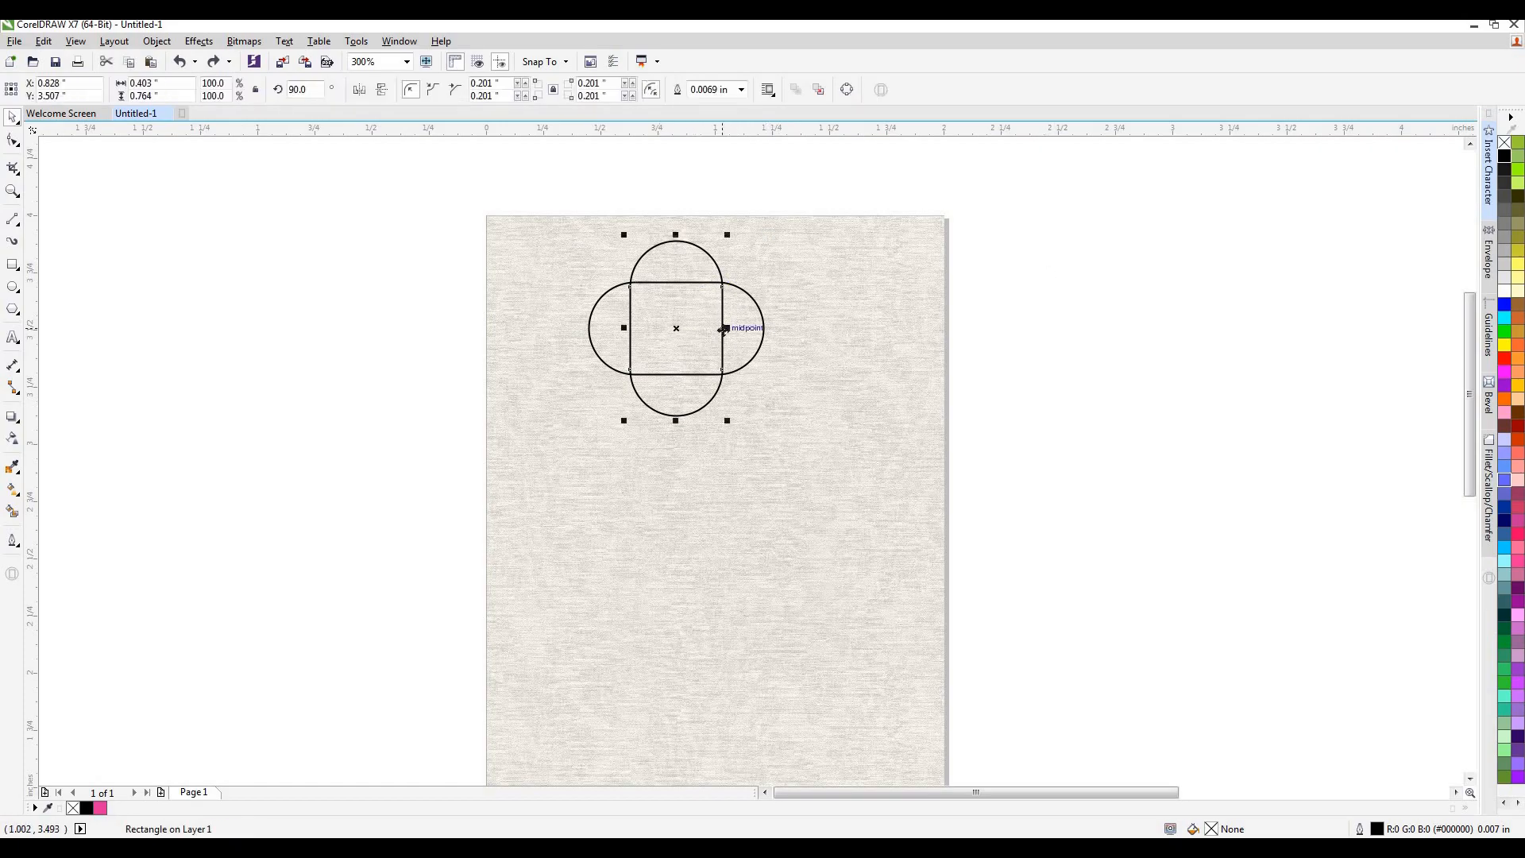
drag(728, 327, 686, 329)
Weld the narrowed vertical and the horizontal rounded rectangles into a single four-lobed outline.
click(1013, 206)
drag(590, 448, 578, 444)
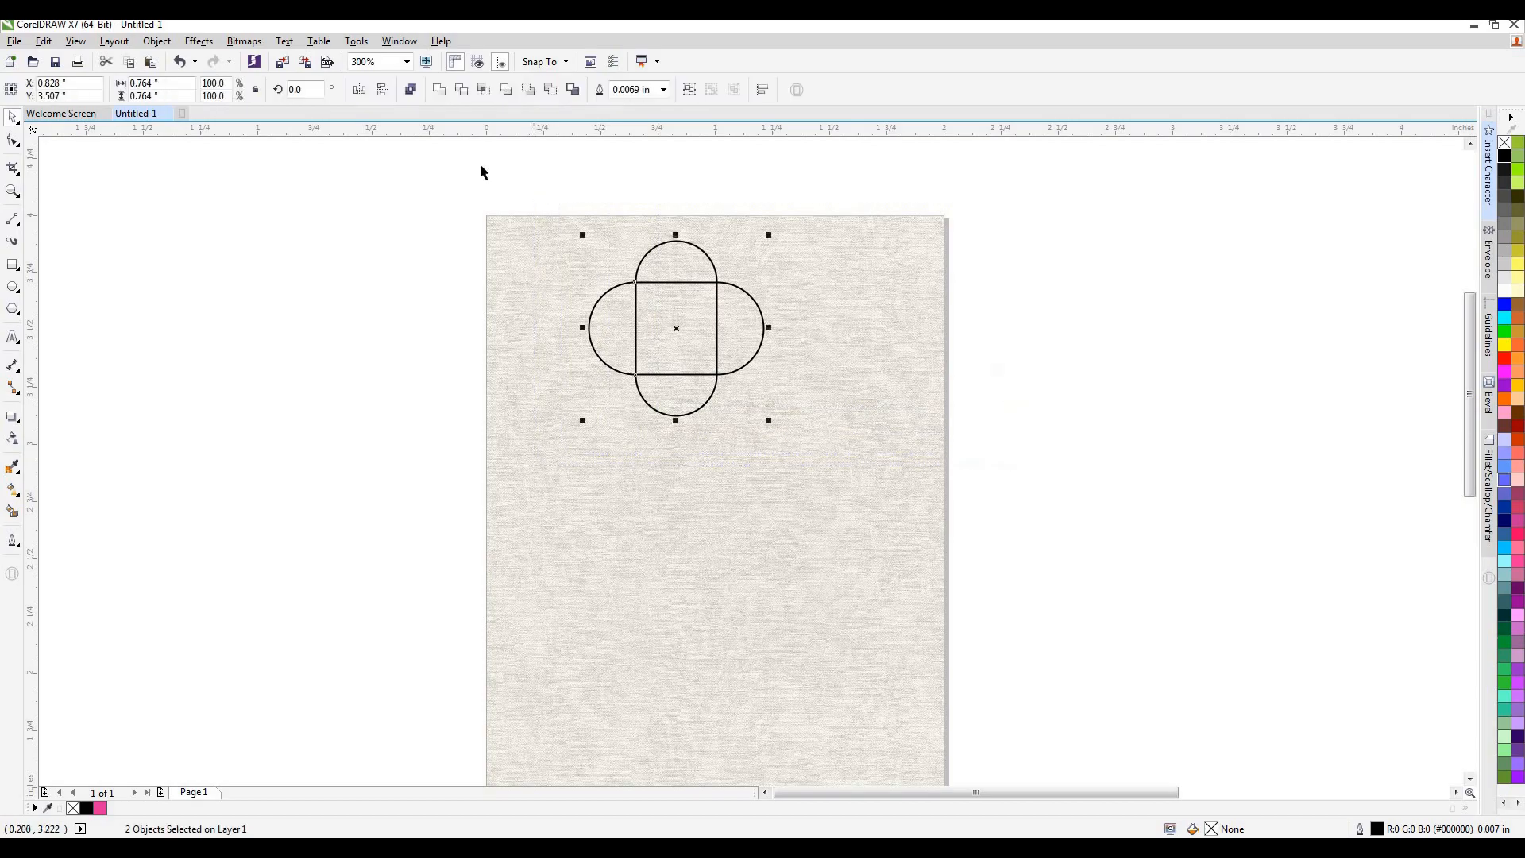
click(439, 89)
click(988, 280)
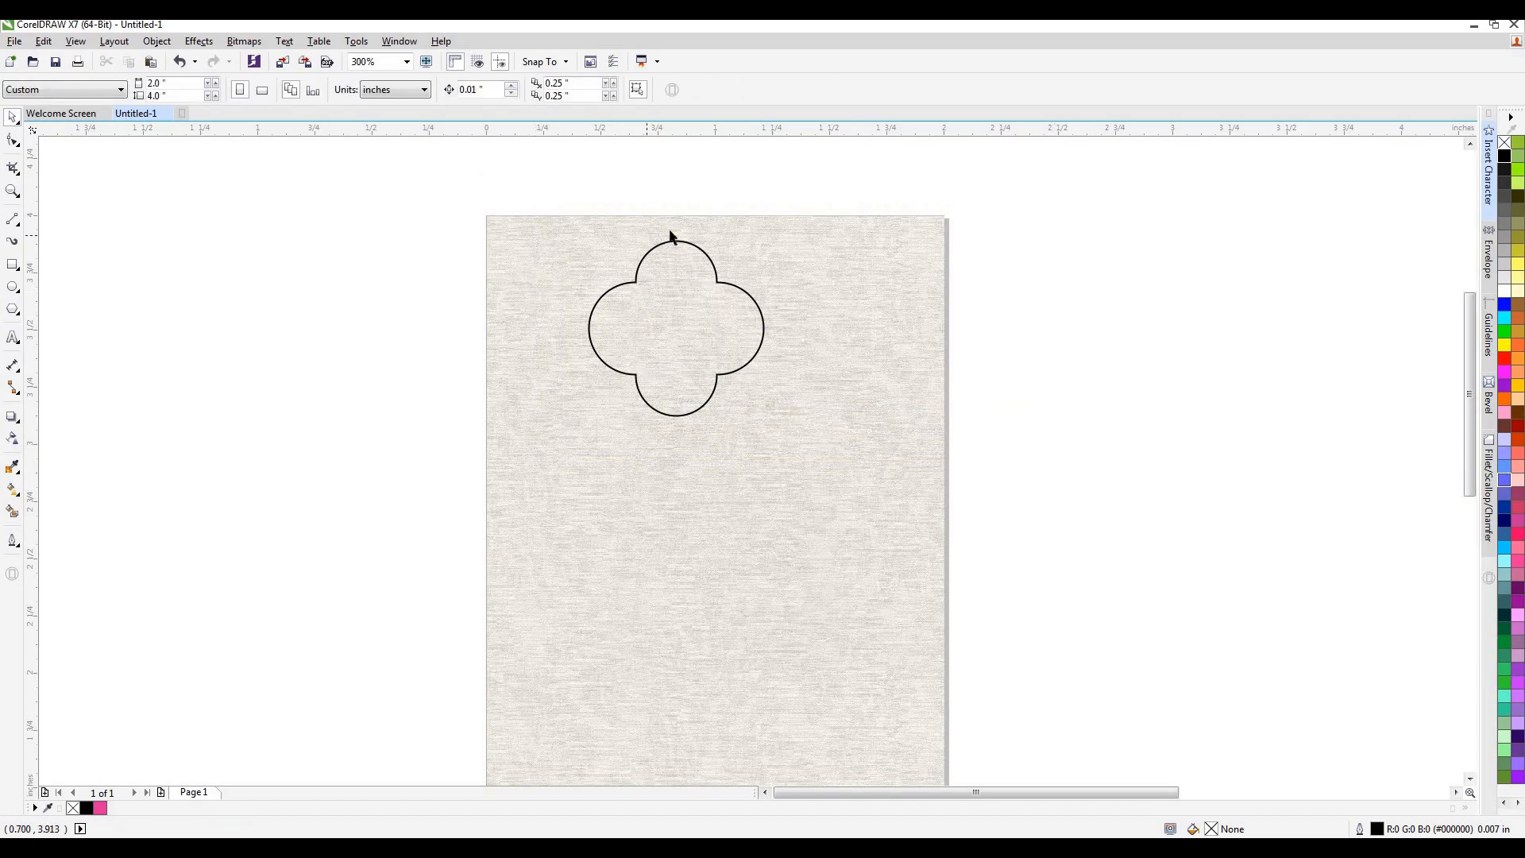
Draw a small square about 0.07 inch wide beside the page and rotate it 45 degrees into a diamond.
scroll(674, 232, up, 2)
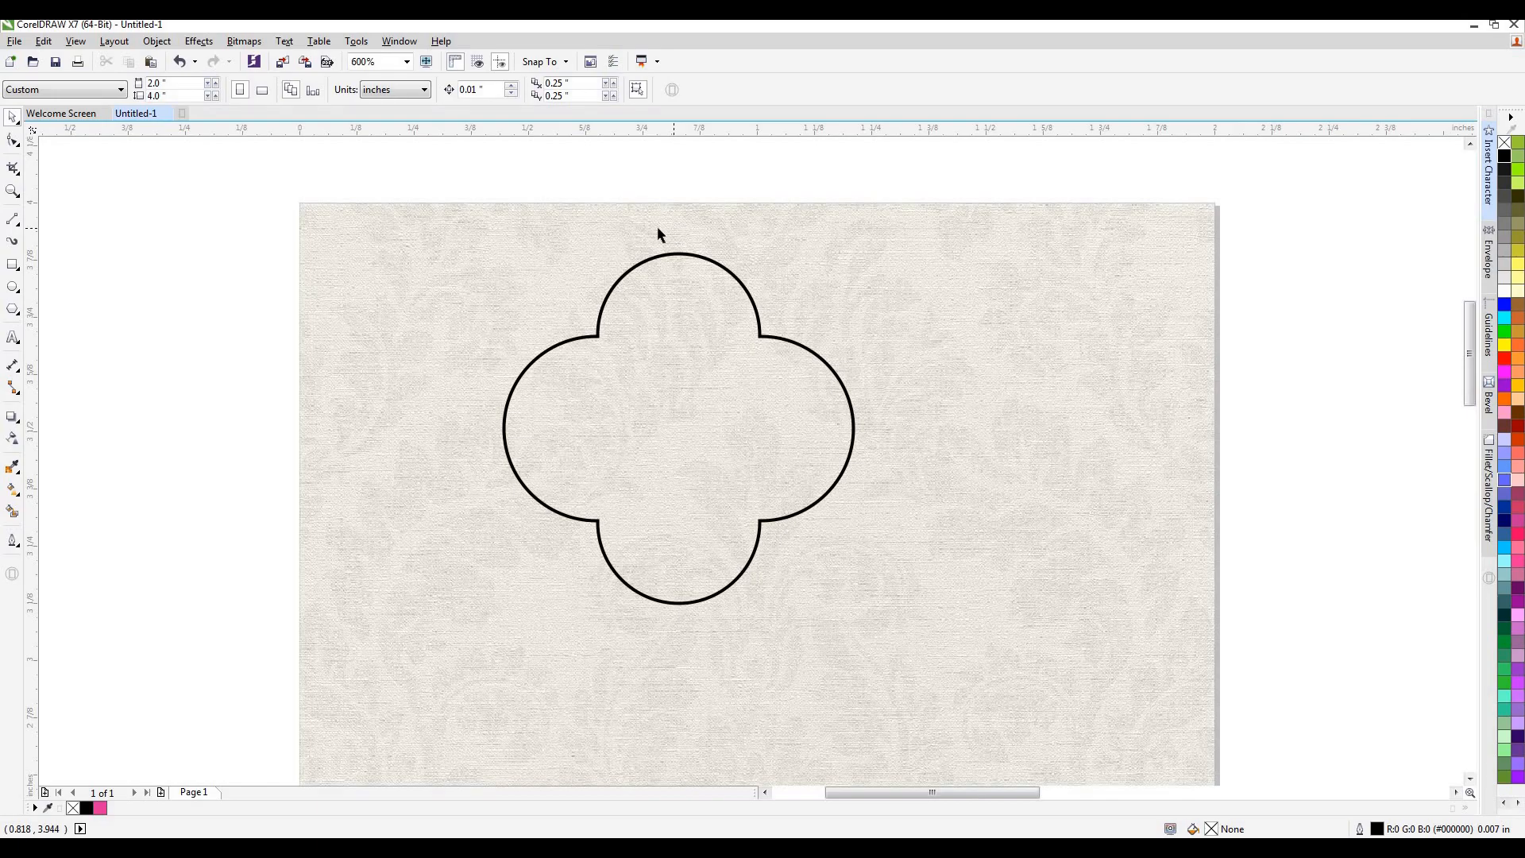
click(13, 264)
drag(162, 277, 193, 308)
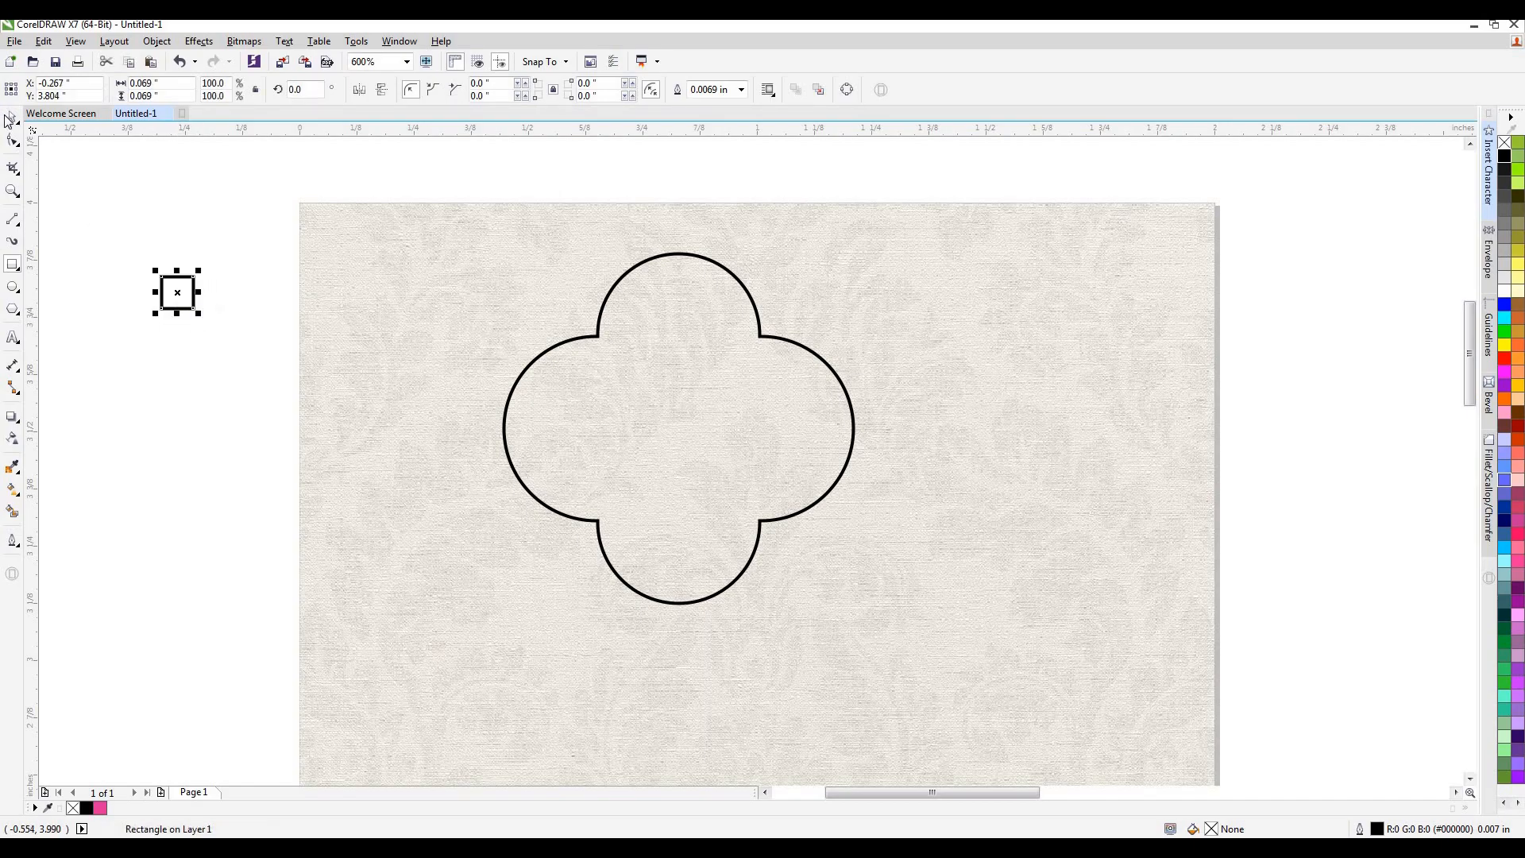
click(12, 119)
click(312, 88)
key(BackSpace)
key(BackSpace)
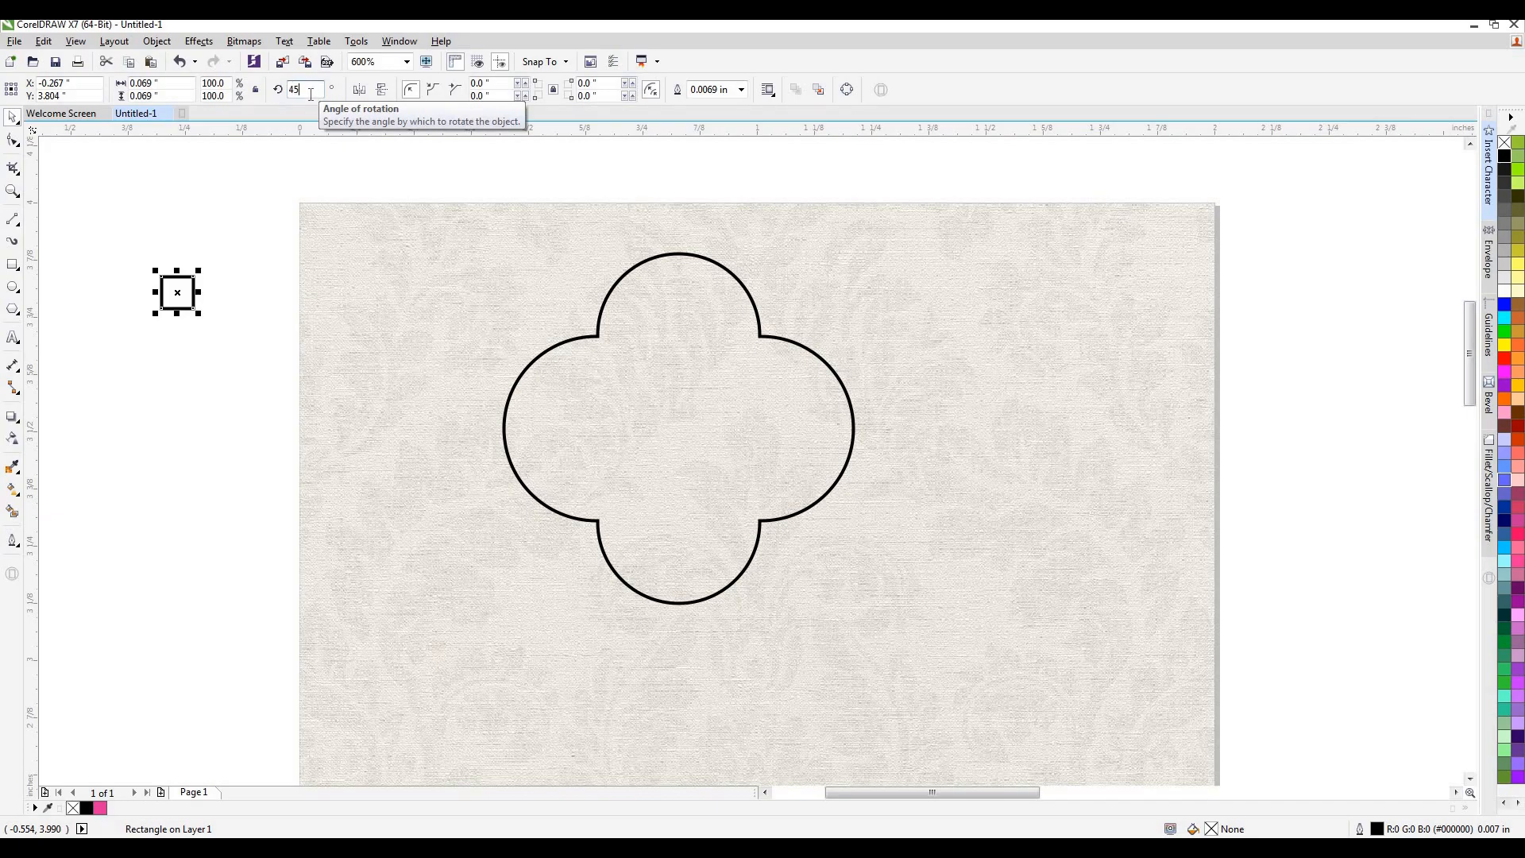
text(45)
key(Return)
Place the small diamond centred on the top of the upper lobe and nudge it down so it overlaps the curve.
drag(200, 292, 677, 254)
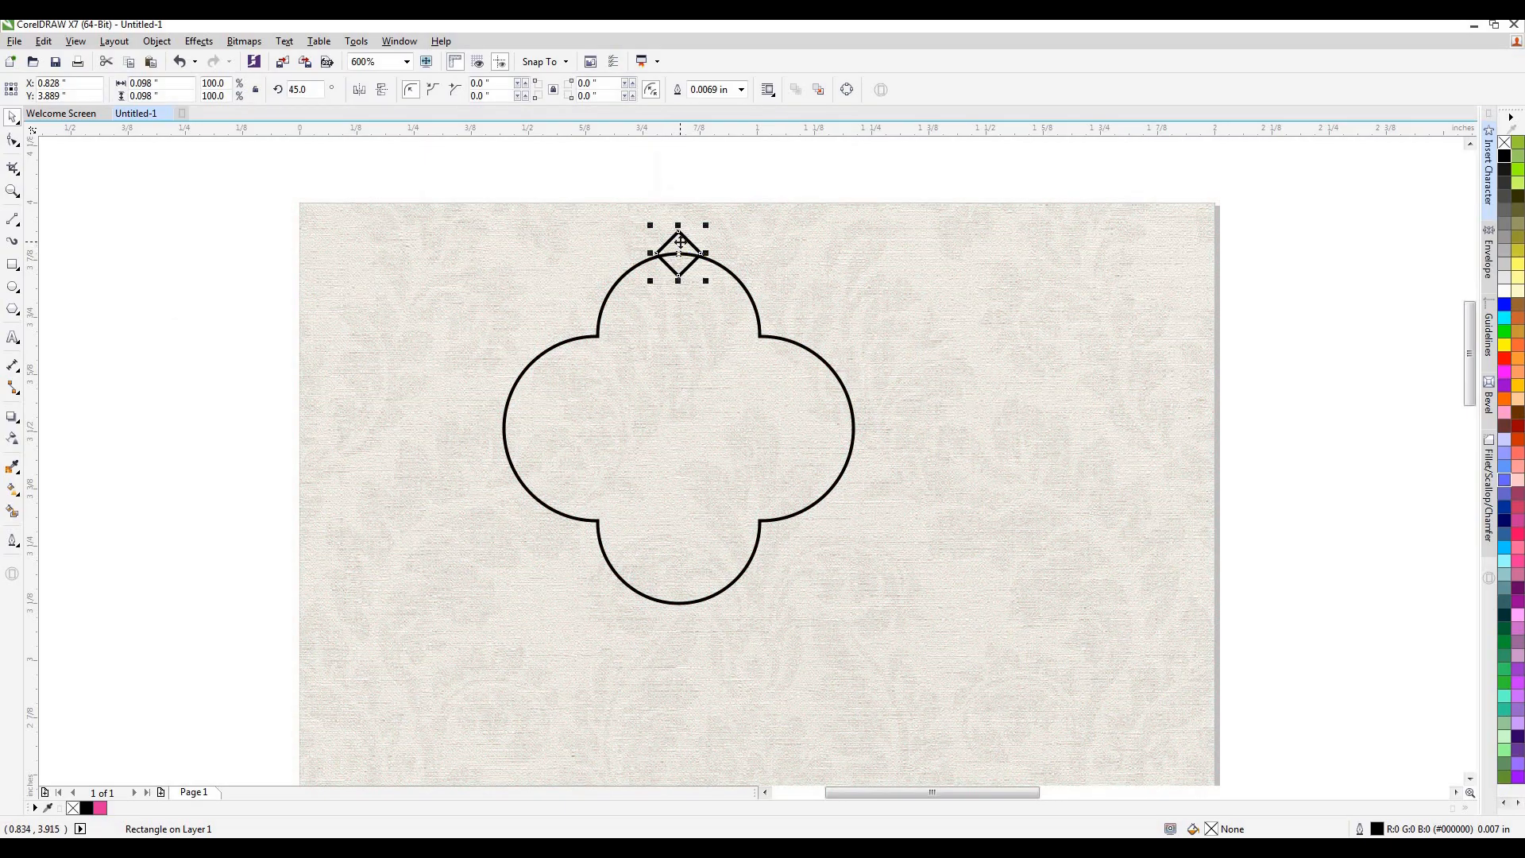
scroll(681, 242, up, 2)
key(Down)
key(Down)
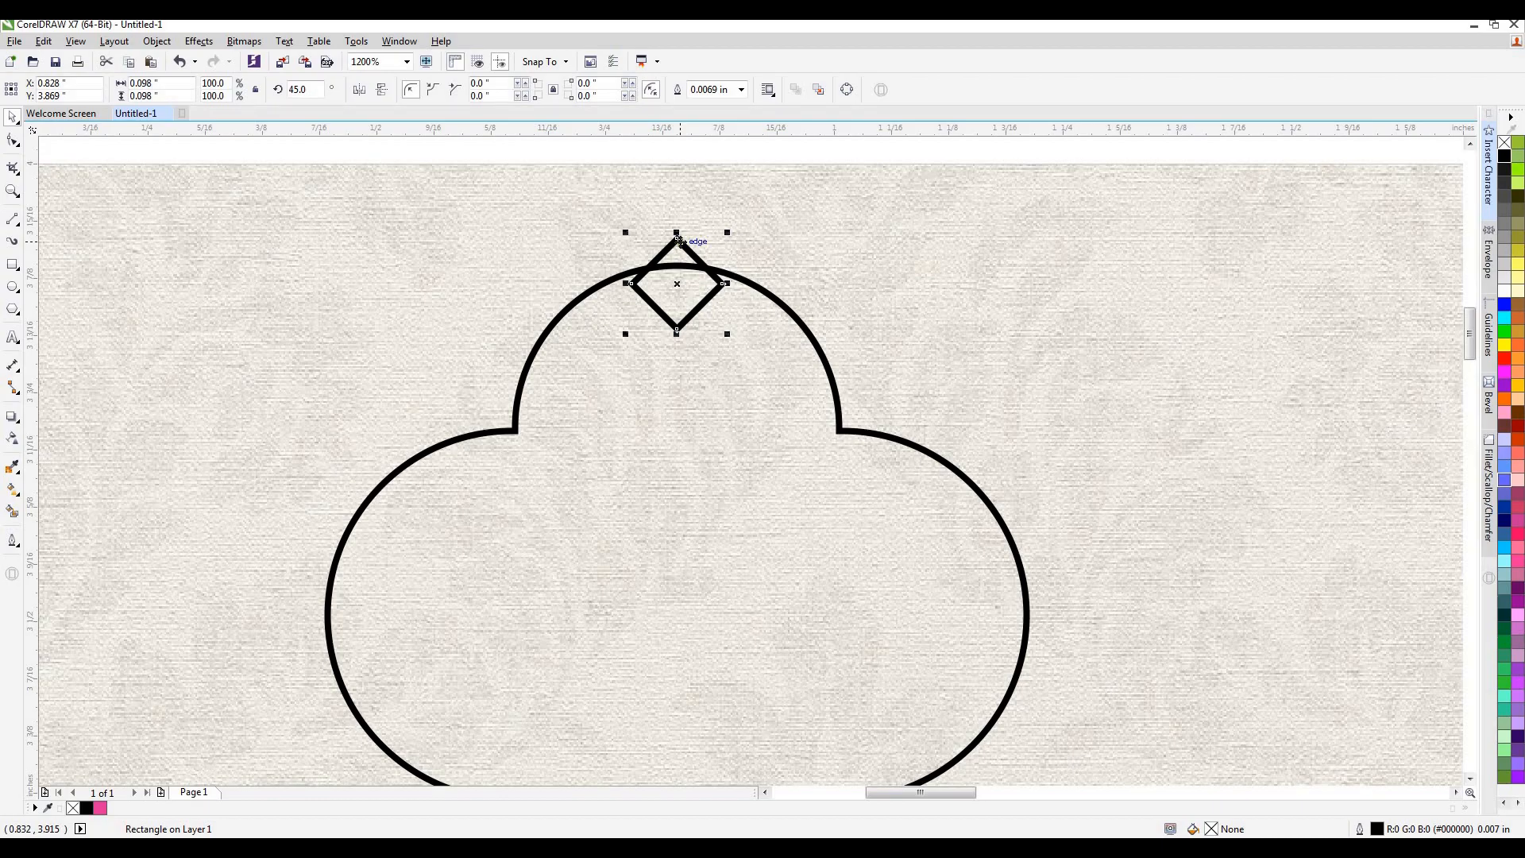
key(Up)
click(808, 265)
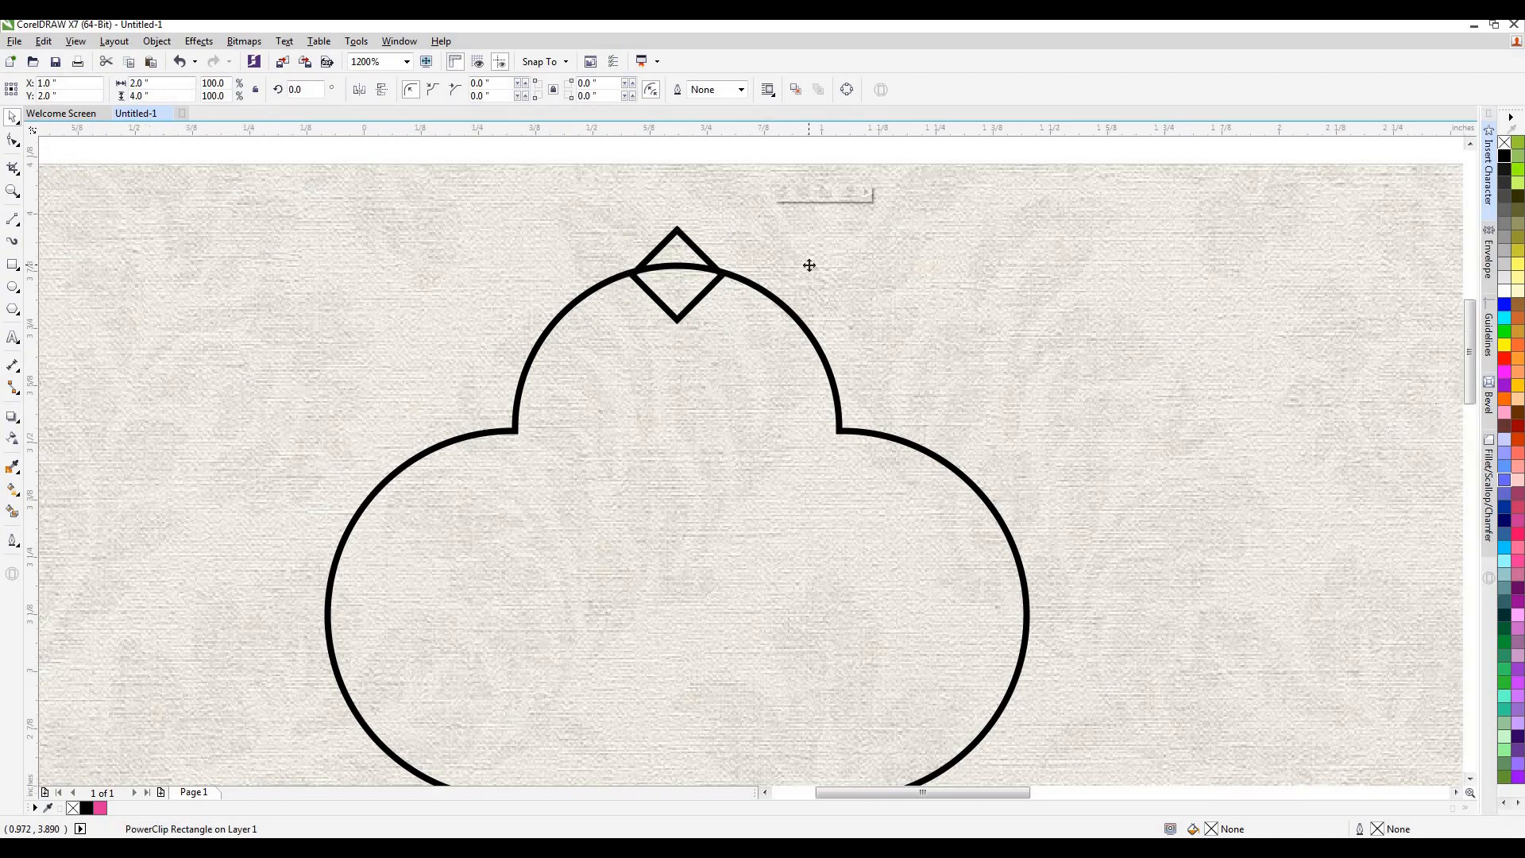
scroll(808, 265, down, 2)
click(920, 188)
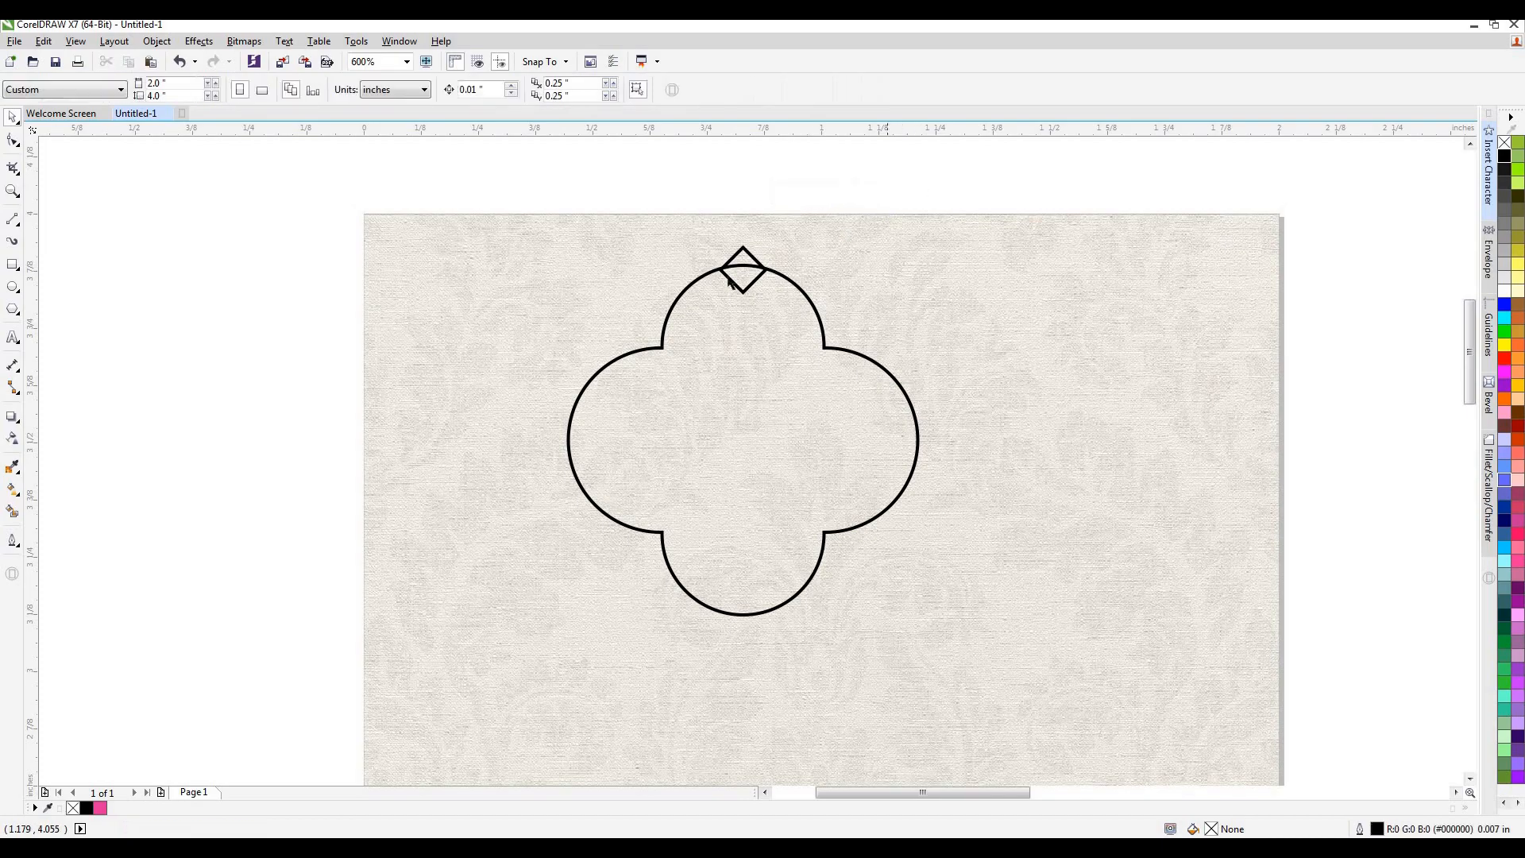
Copy the diamond straight down to the bottom lobe and fine-tune its height so it overlaps the curve like the top one.
click(747, 288)
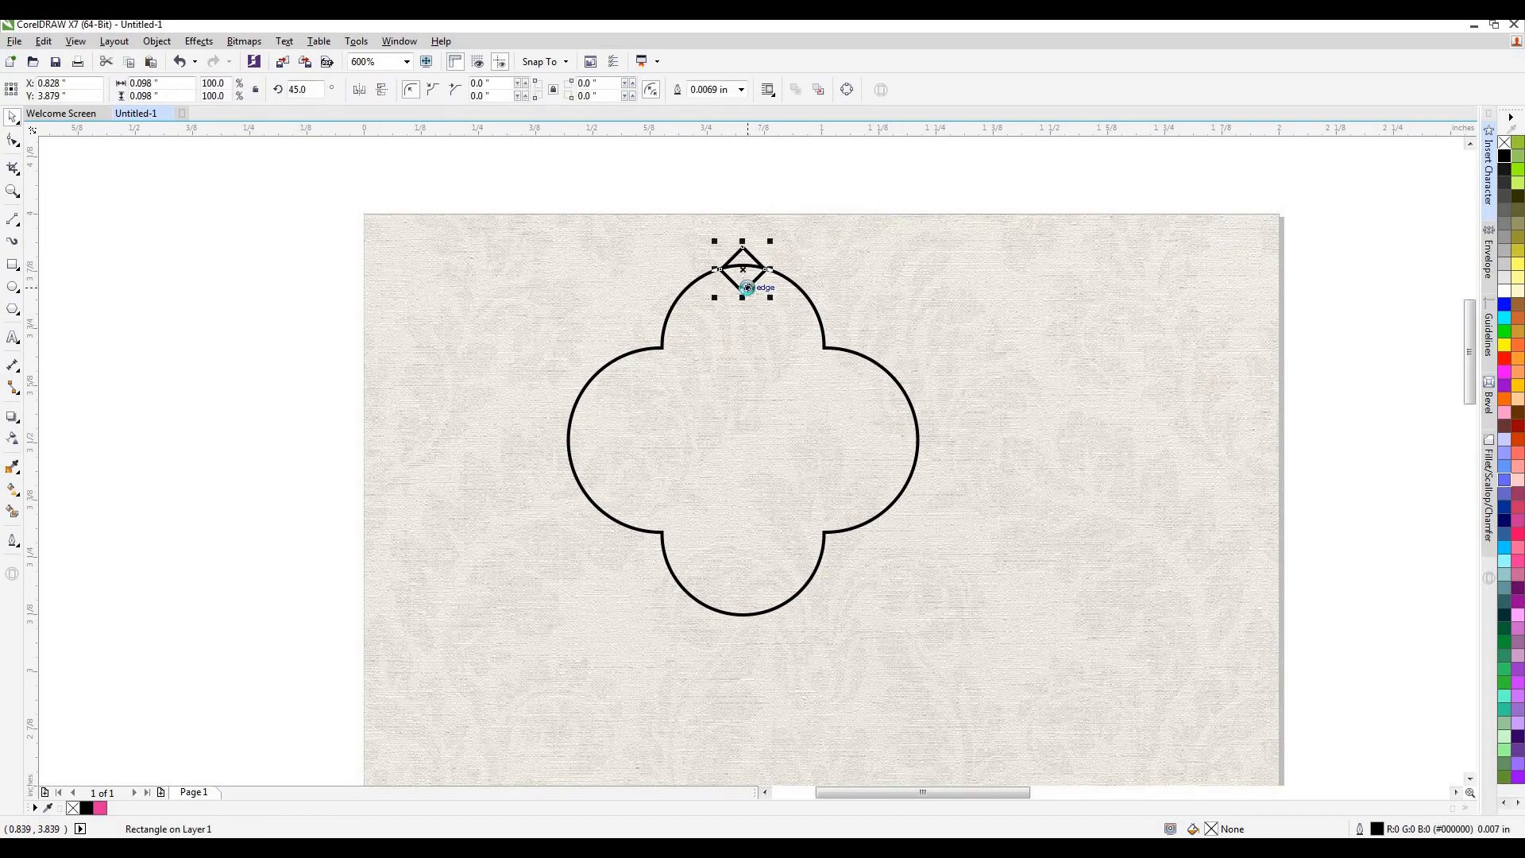
drag(745, 270, 736, 636)
scroll(735, 636, up, 3)
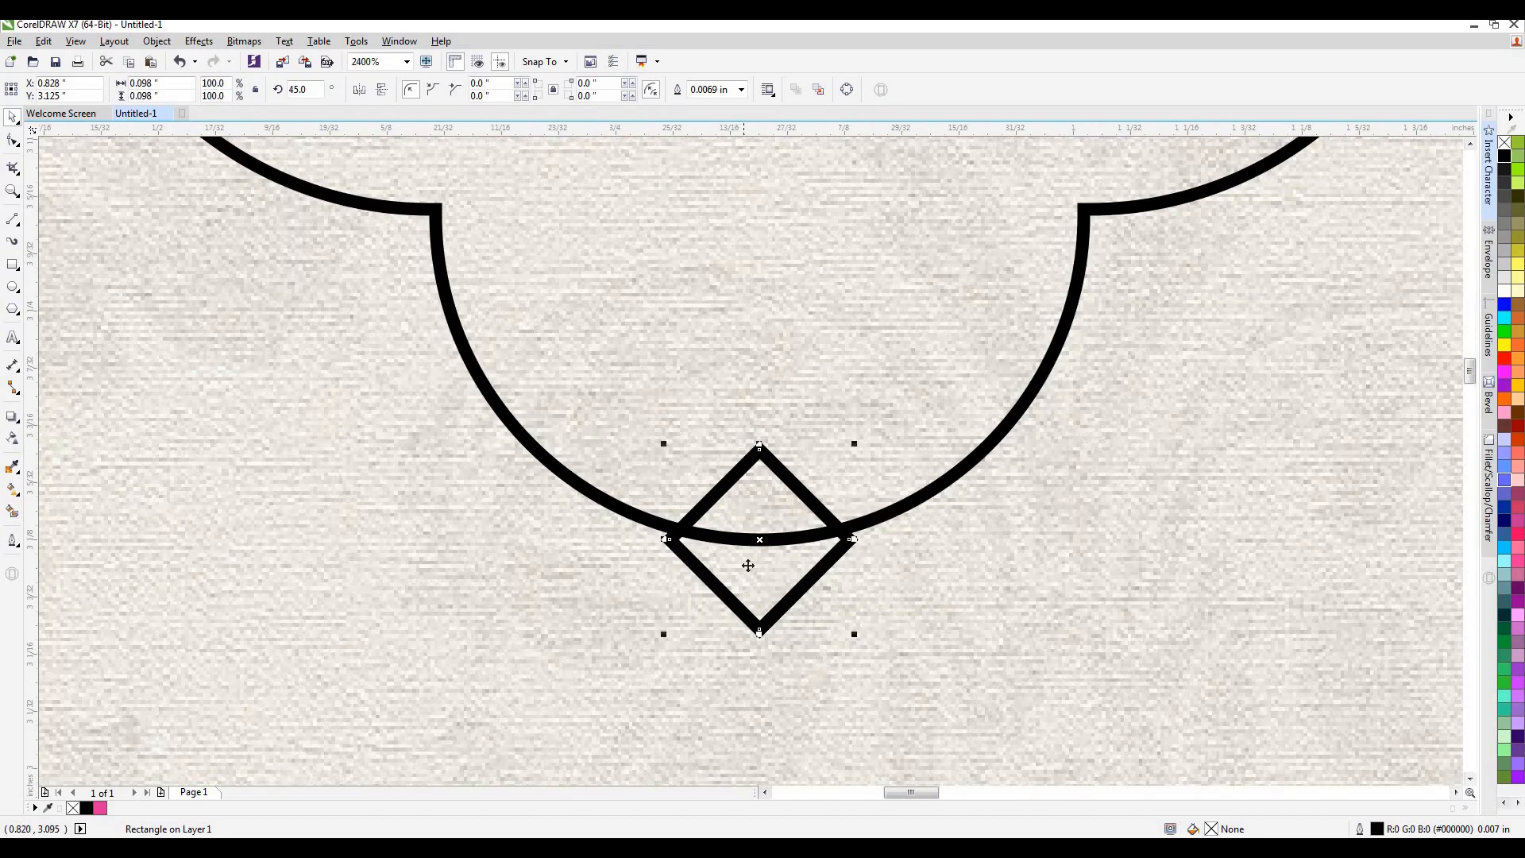
key(Up)
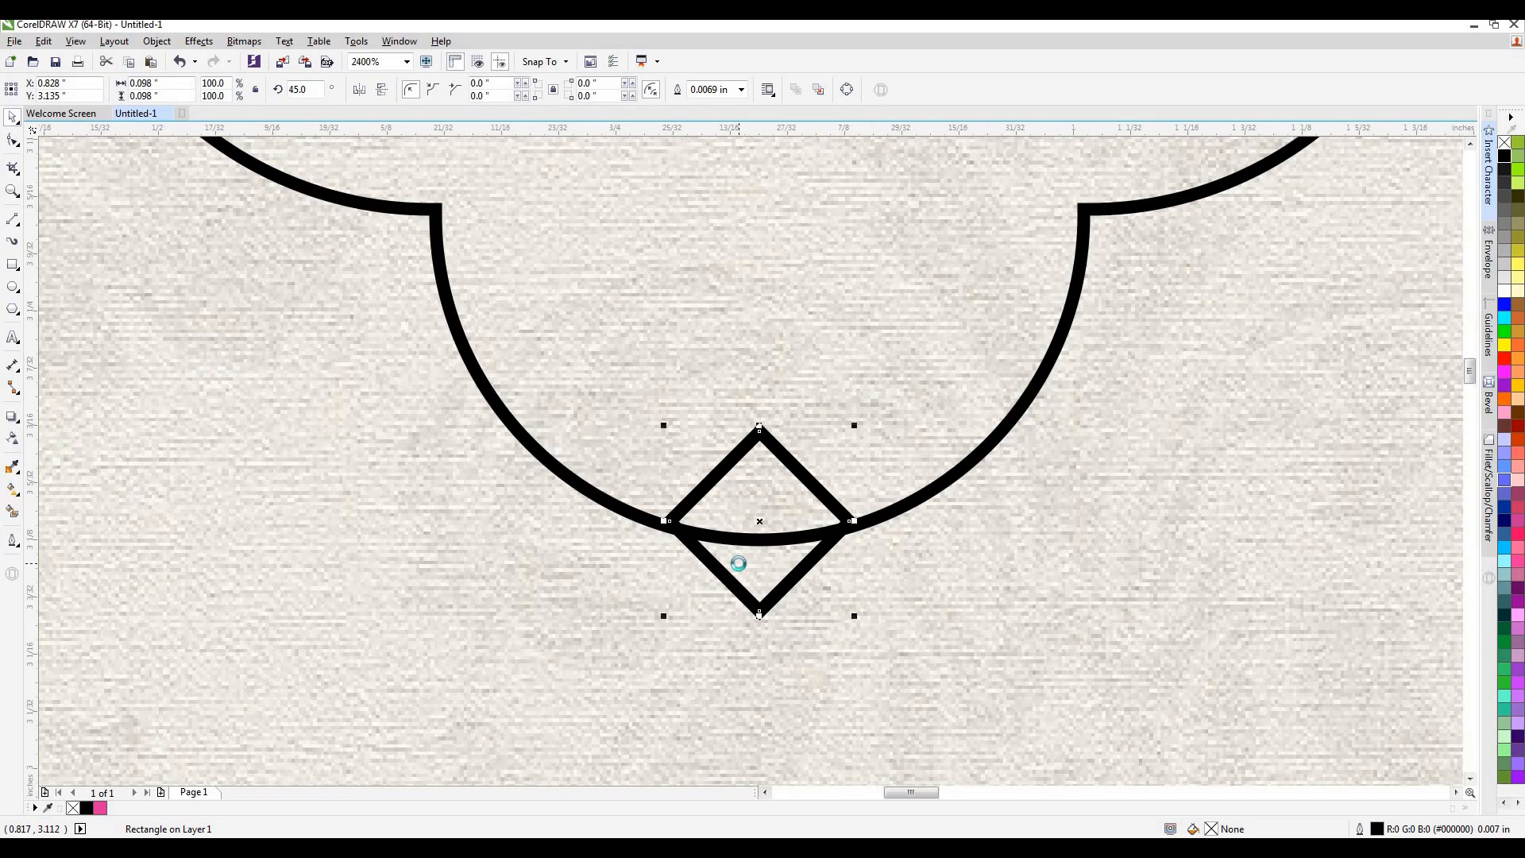
scroll(739, 563, down, 3)
scroll(743, 562, up, 2)
scroll(763, 520, up, 2)
drag(766, 502, 763, 499)
scroll(763, 499, down, 4)
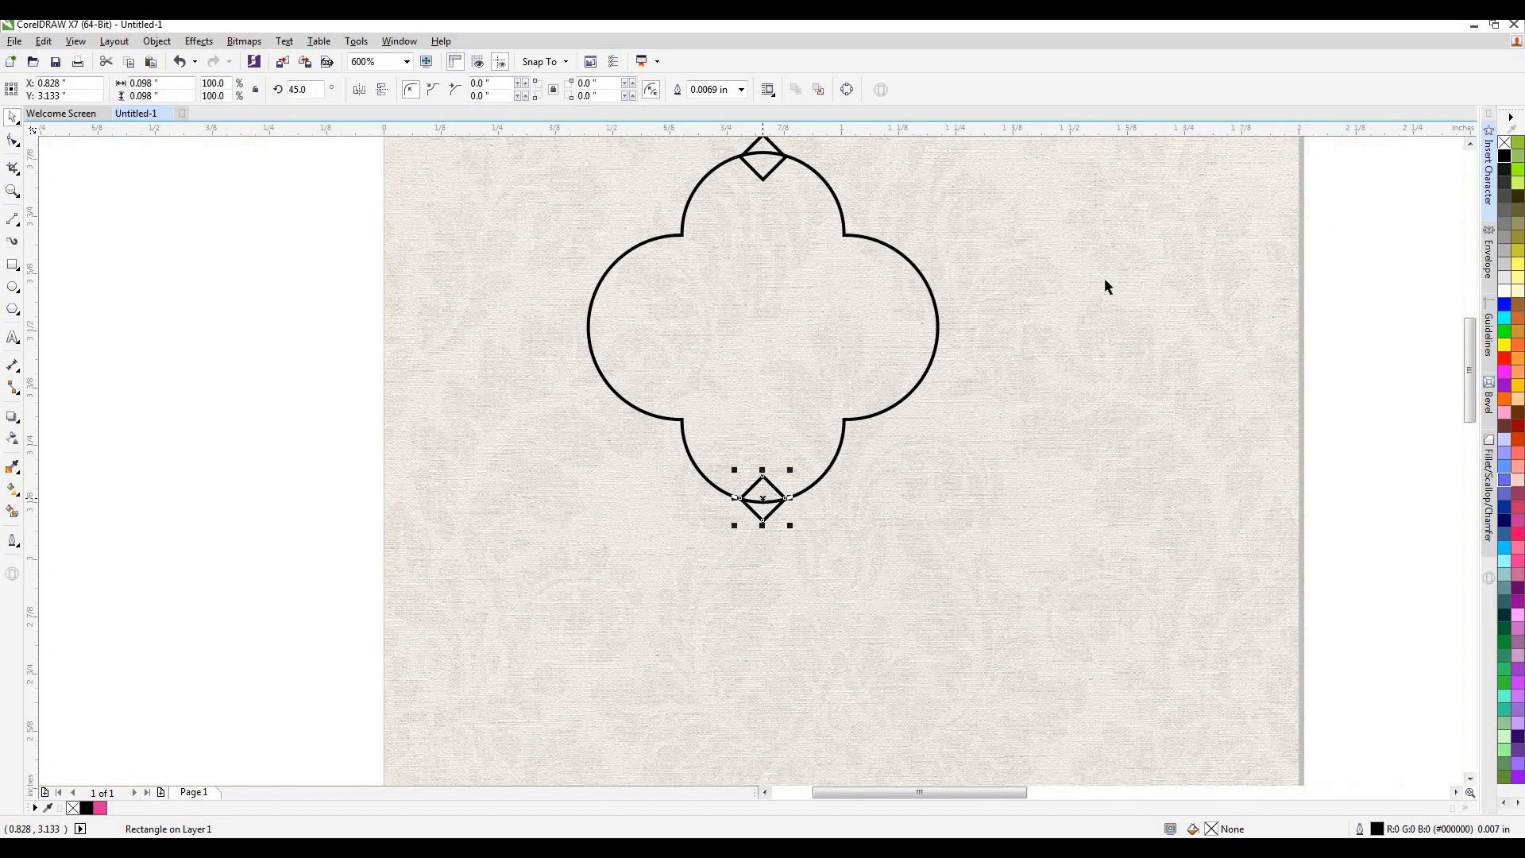
Weld both diamonds to the four-lobed shape, giving it a pointed top and bottom.
scroll(947, 405, down, 1)
drag(1238, 211, 704, 515)
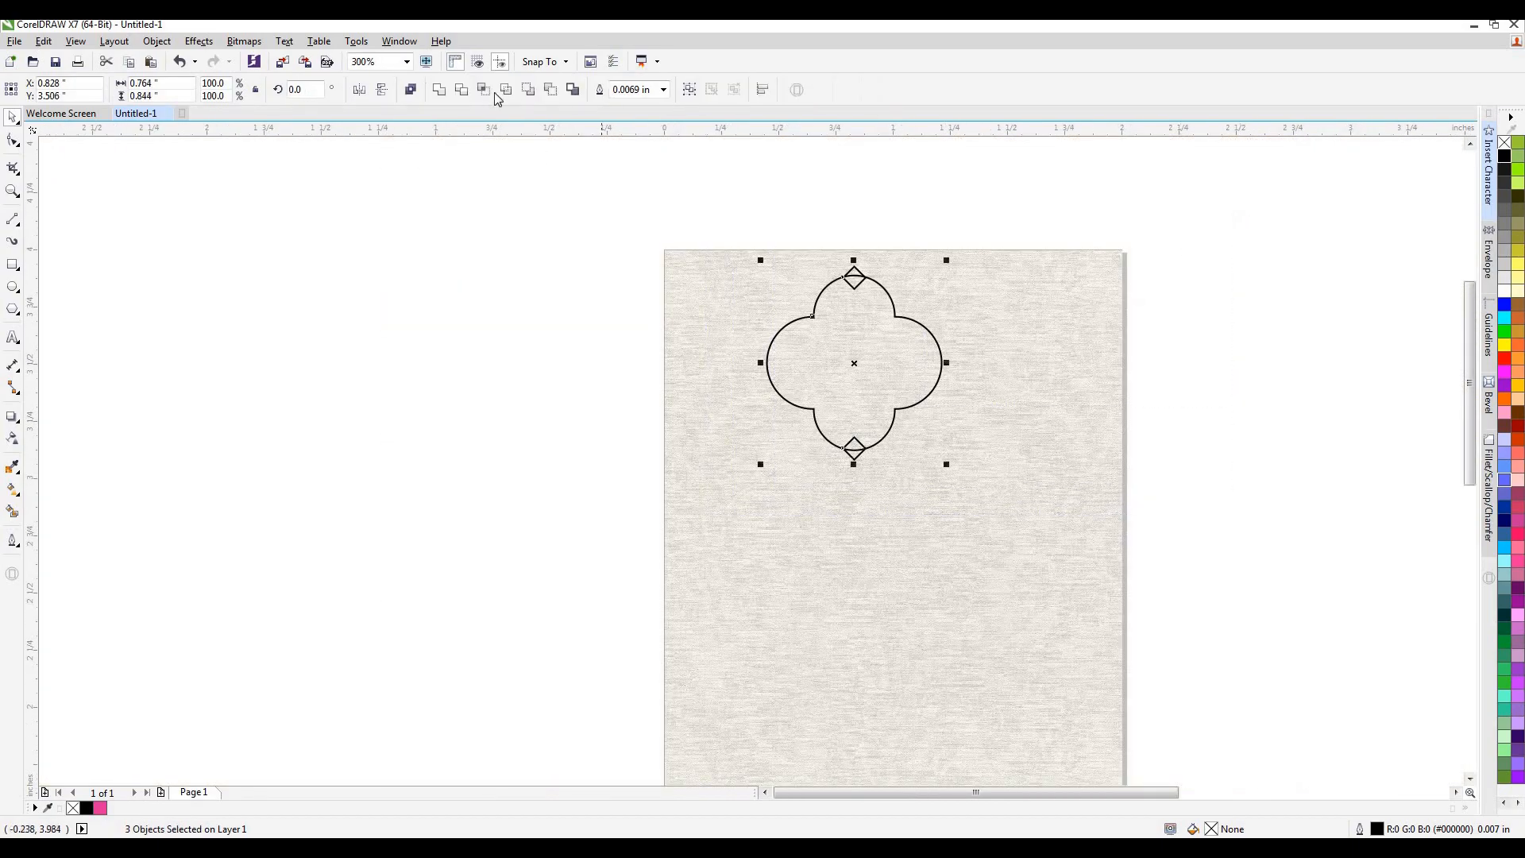
click(439, 92)
click(713, 279)
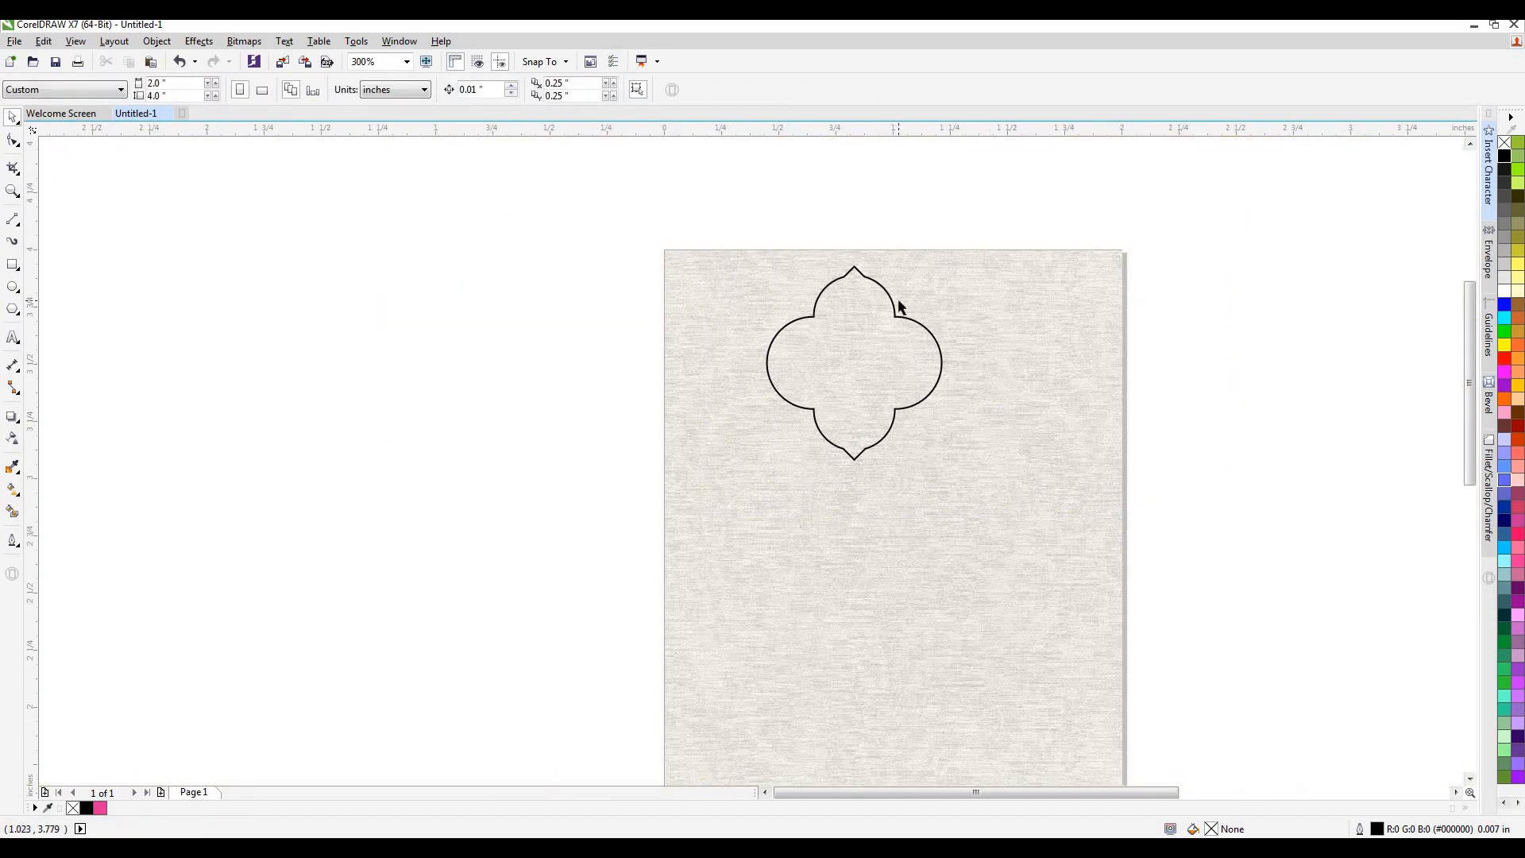
Convert the two straight sides of the shape's top point to curves and bend both inward.
scroll(854, 268, up, 3)
double_click(816, 311)
click(818, 303)
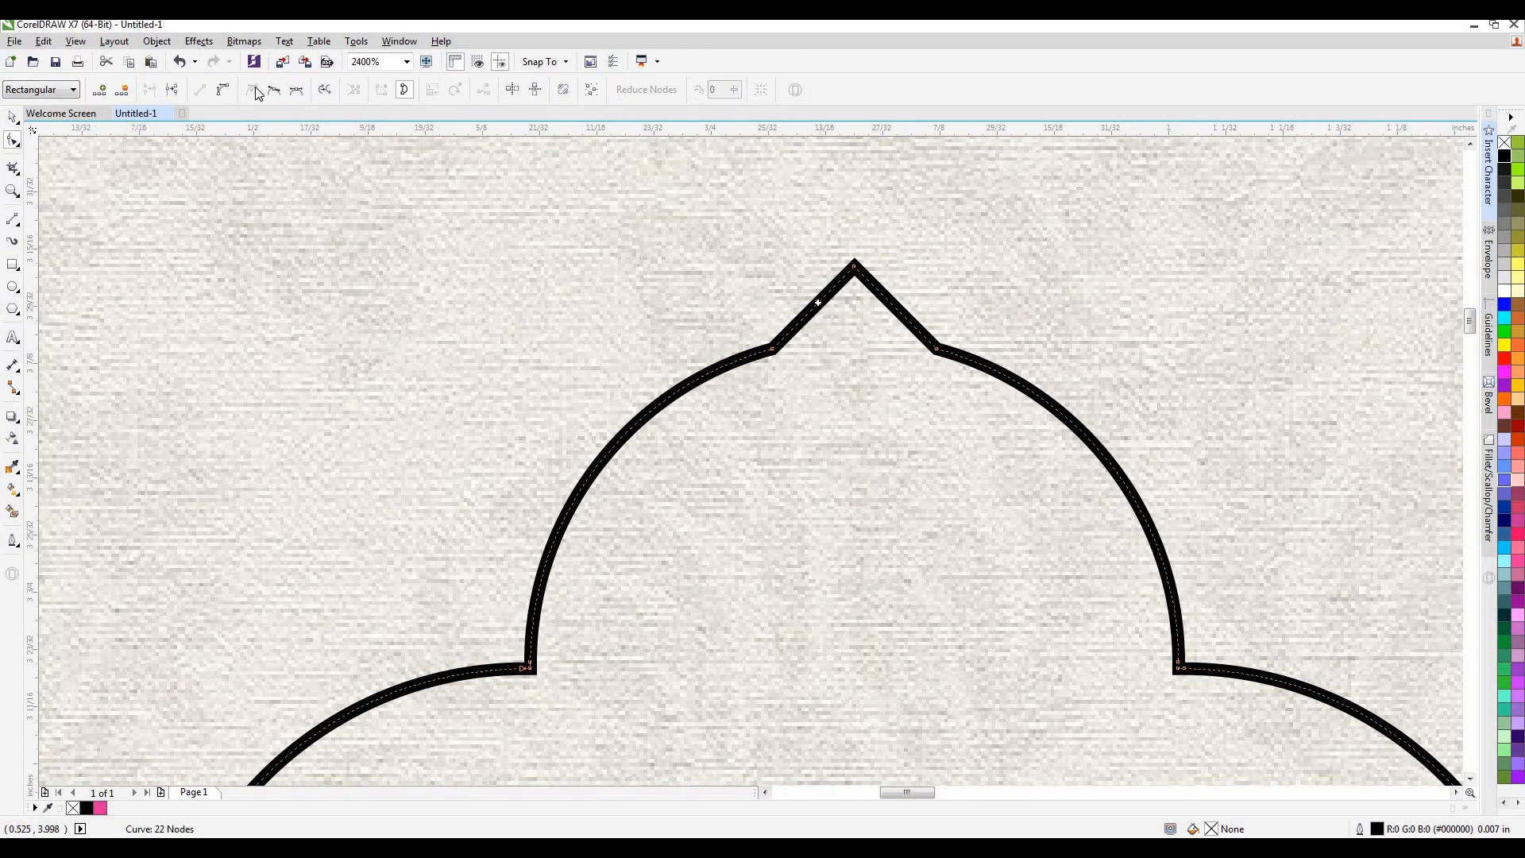
click(222, 91)
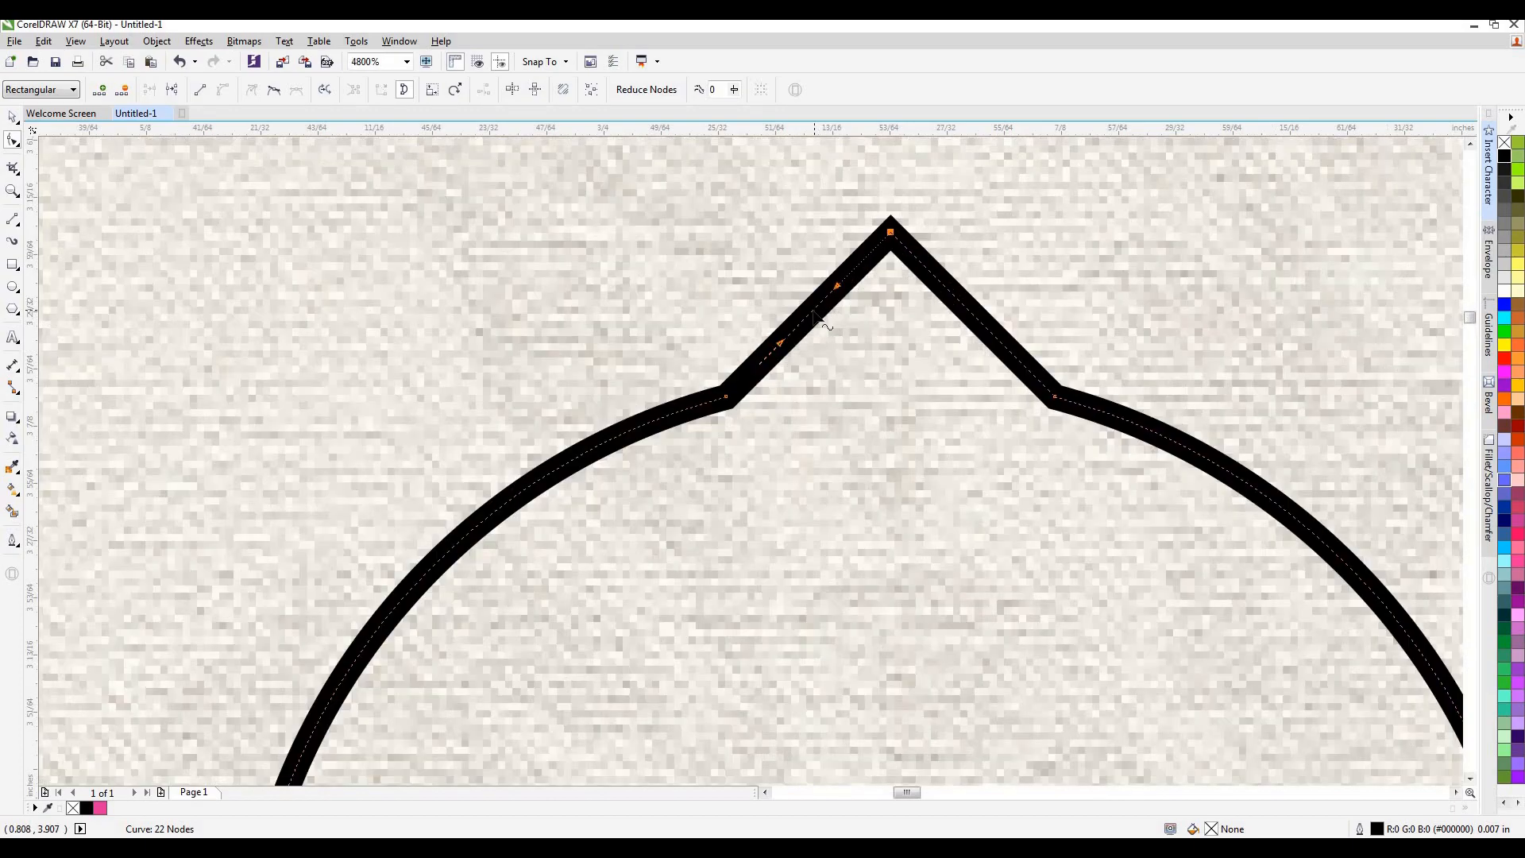
scroll(826, 322, up, 1)
drag(819, 321, 822, 323)
drag(977, 319, 974, 317)
click(223, 92)
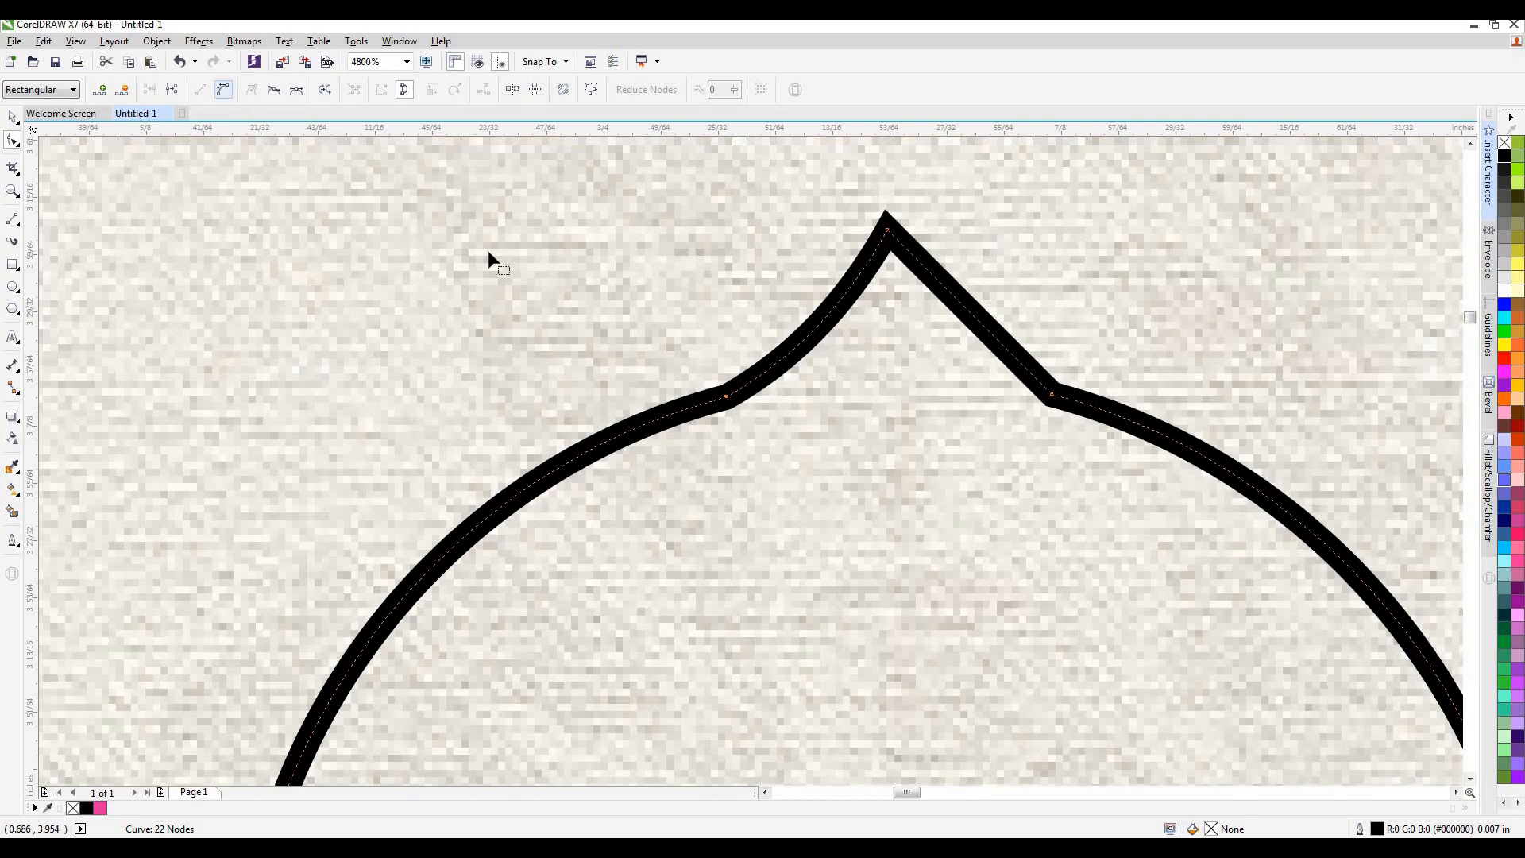
click(983, 326)
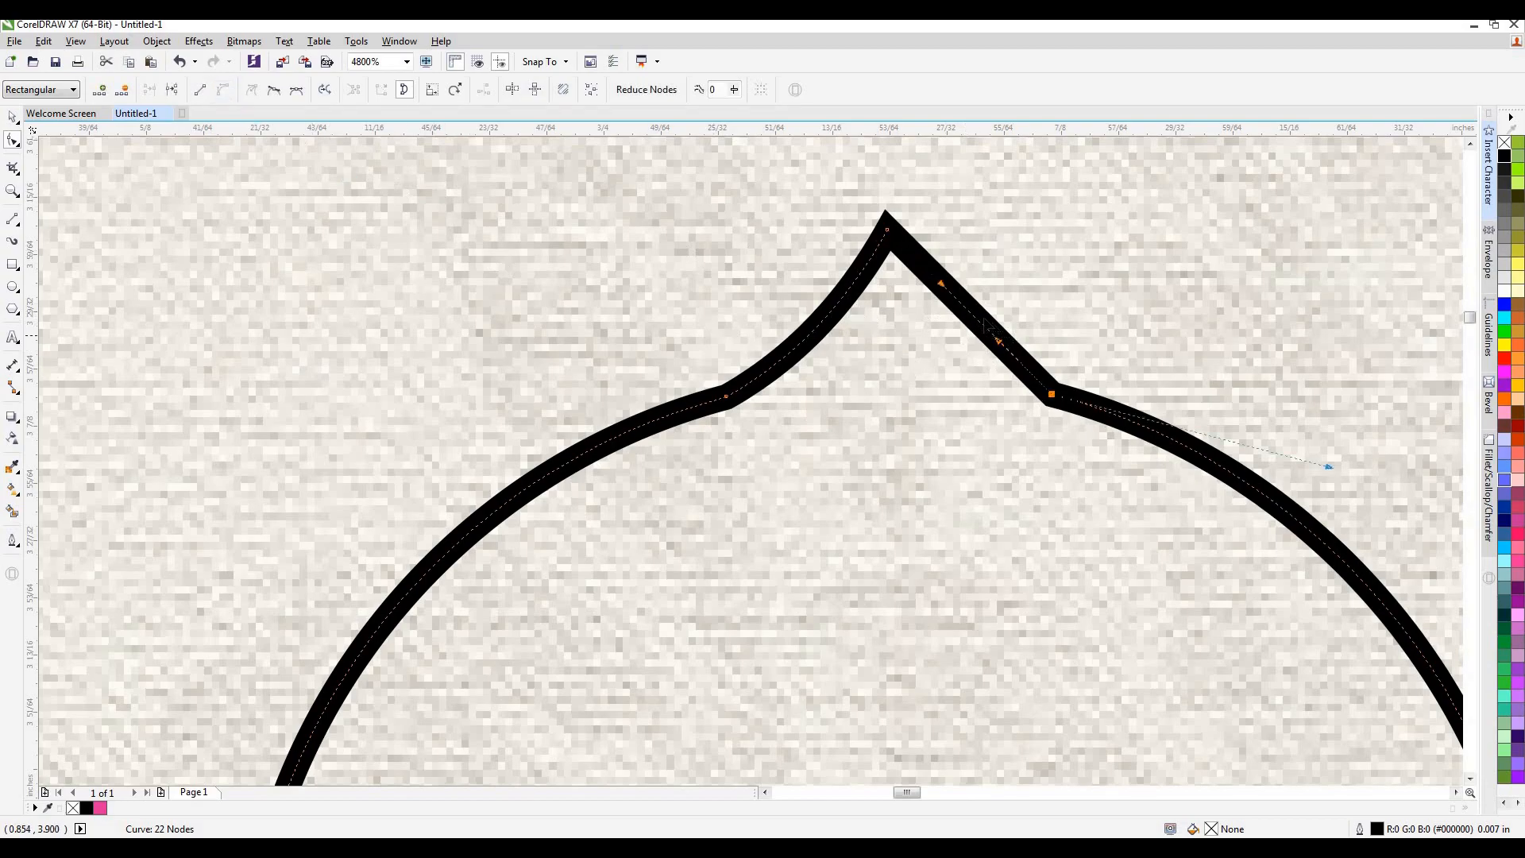
drag(971, 315, 952, 327)
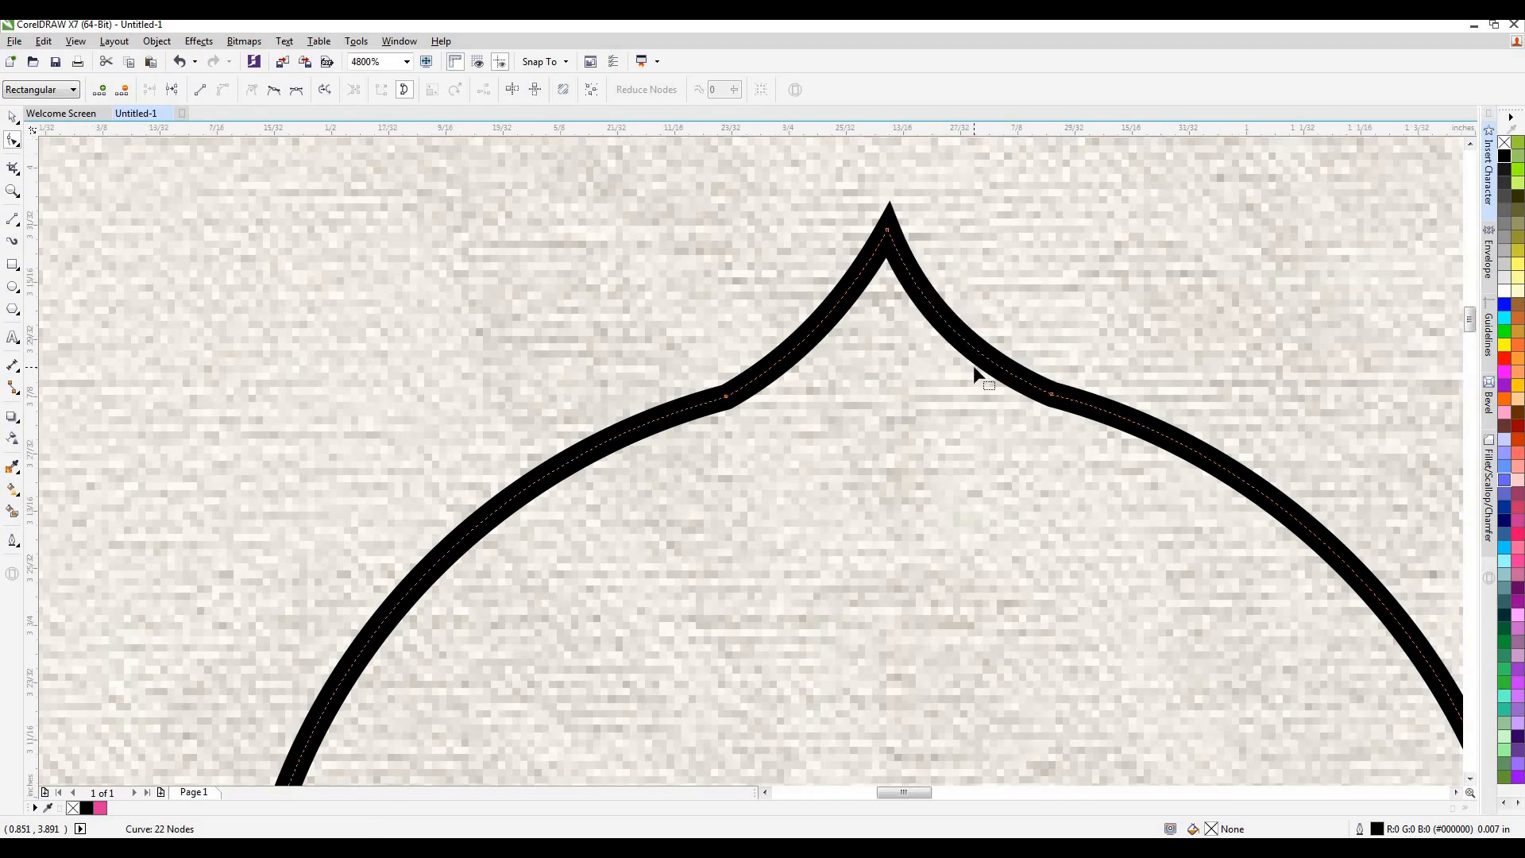
Bend both straight sides of the shape's bottom point inward as curves to match the top point.
scroll(974, 366, down, 2)
scroll(974, 366, down, 1)
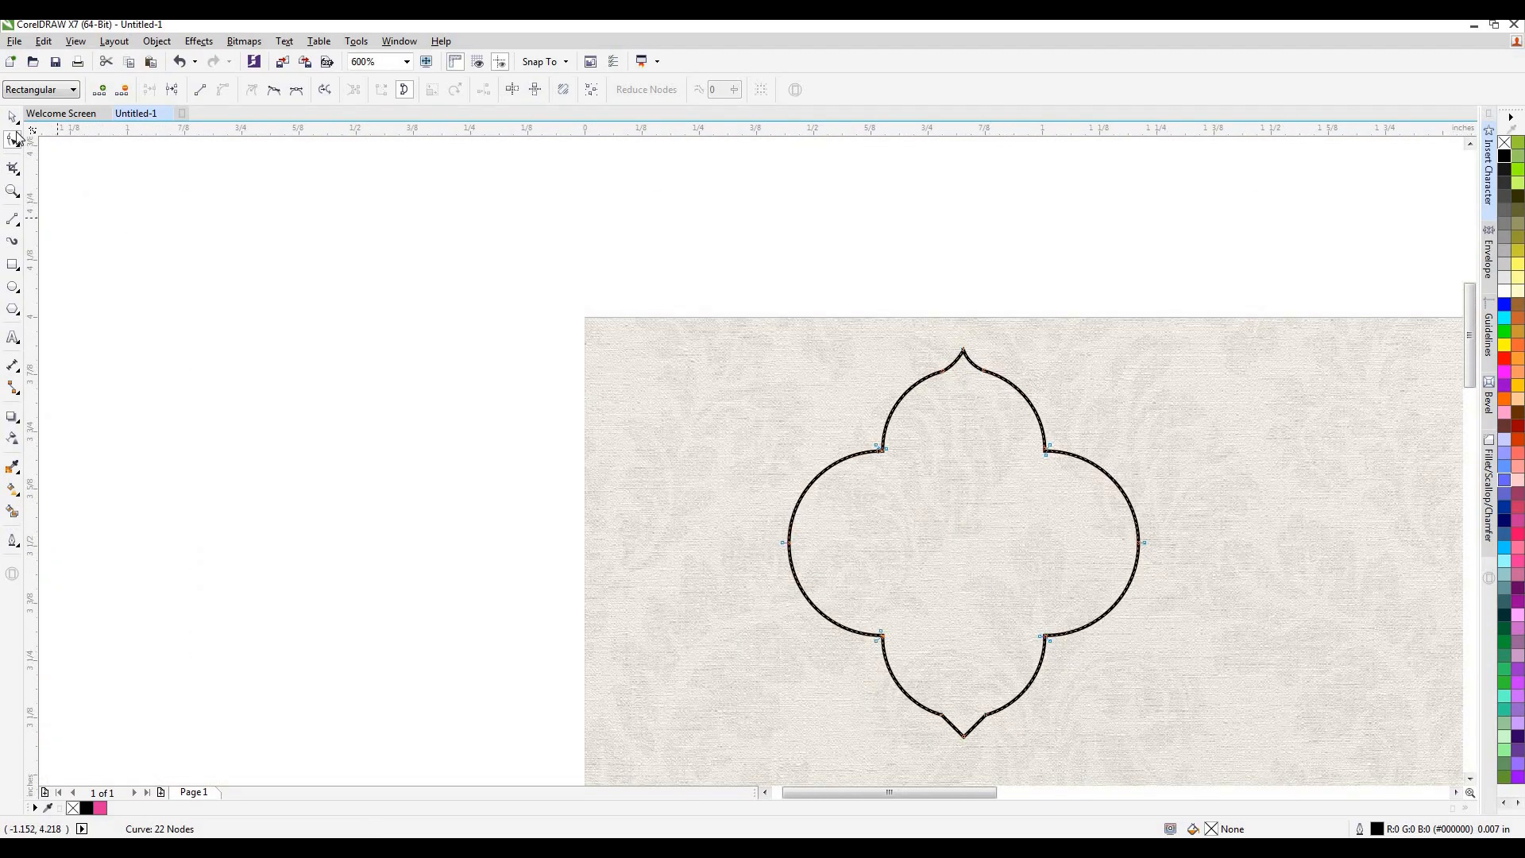
key(space)
scroll(961, 607, down, 1)
scroll(842, 351, up, 2)
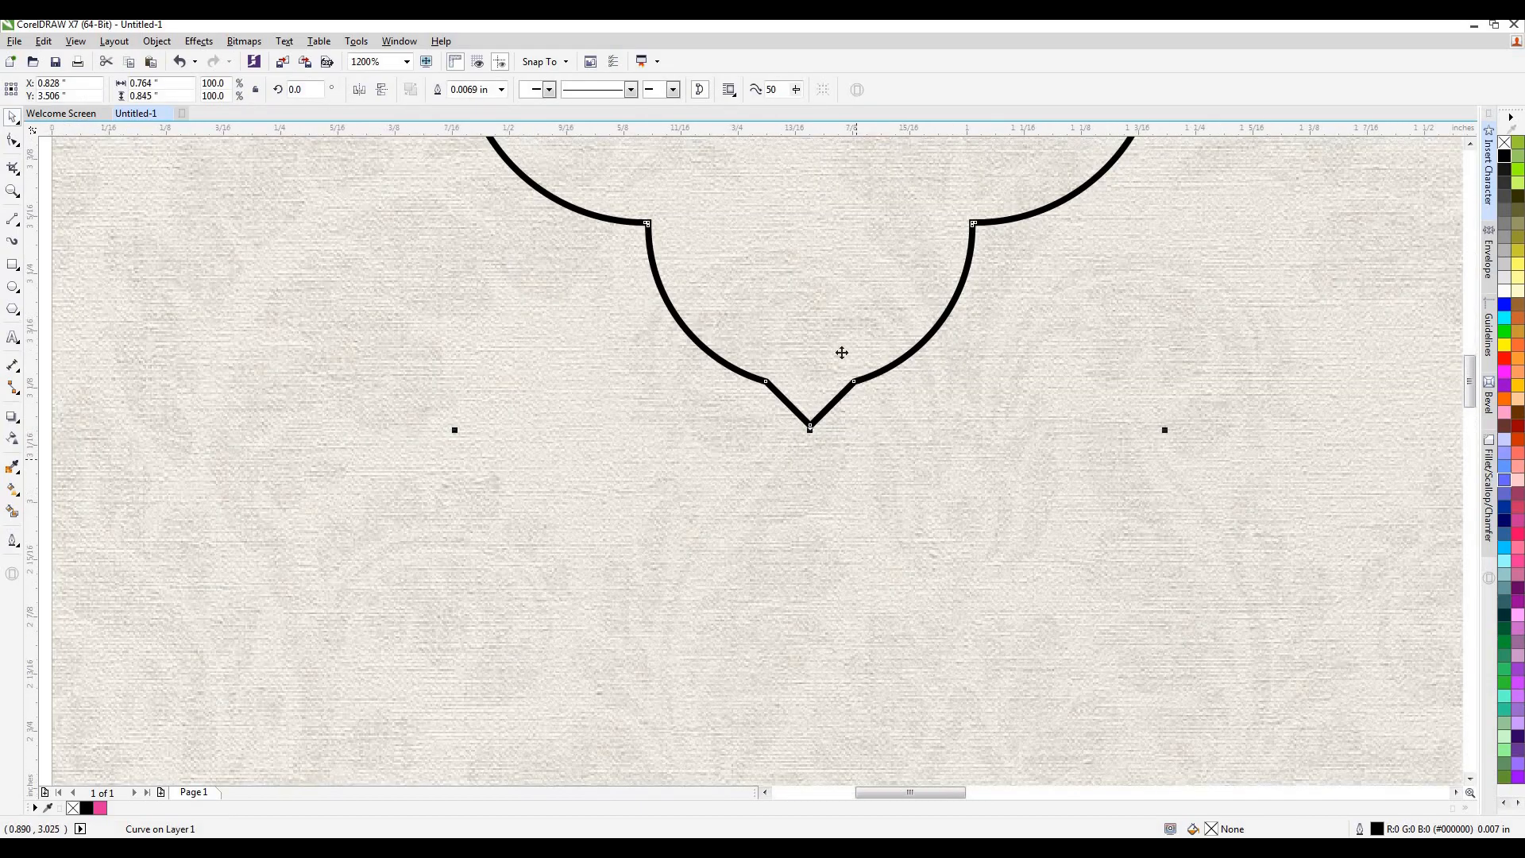
key(space)
scroll(831, 403, up, 2)
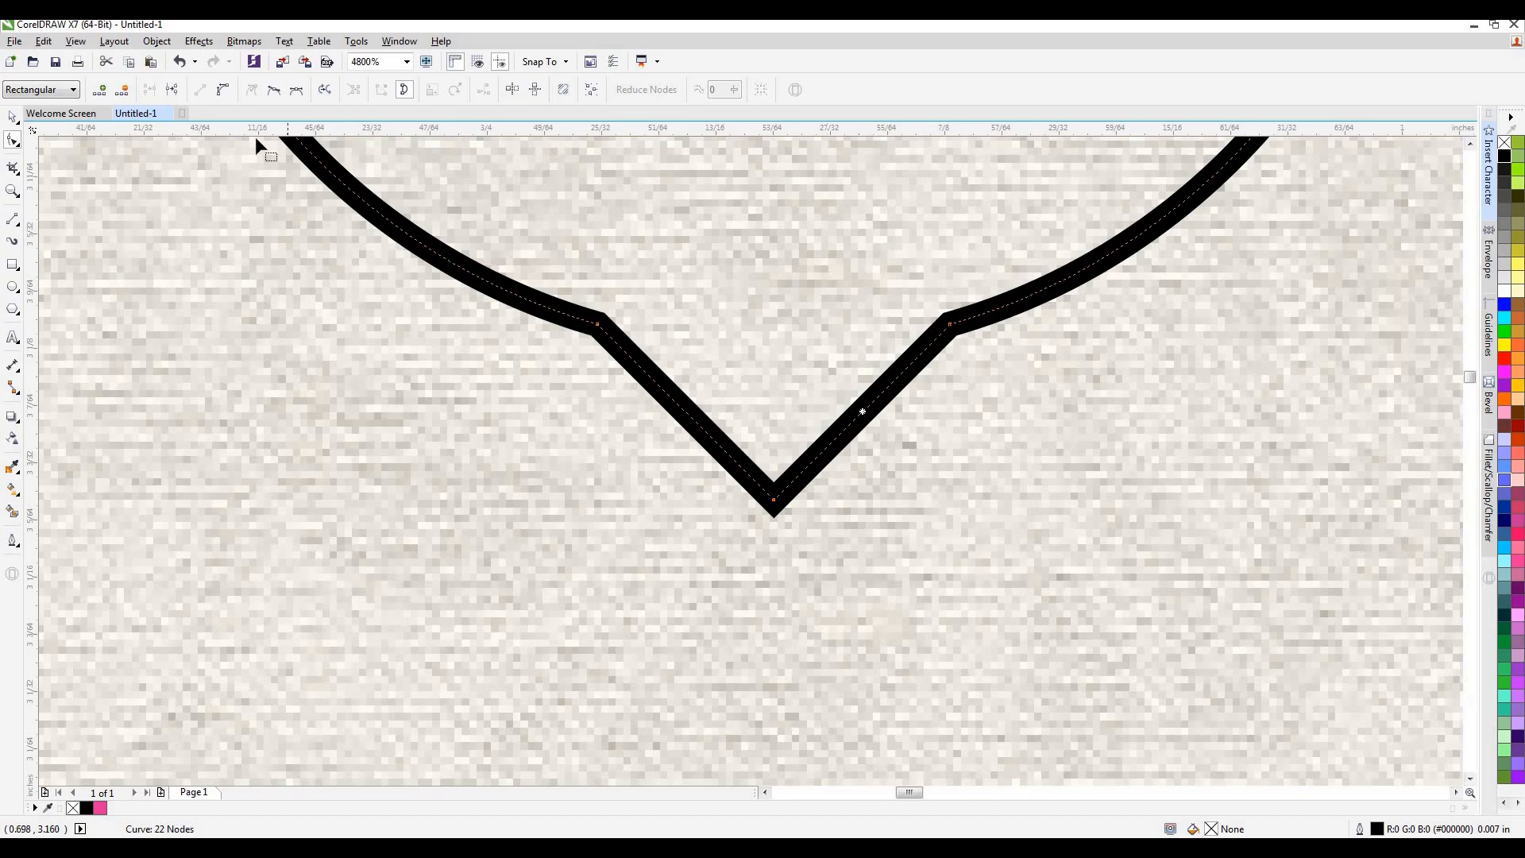
click(861, 403)
drag(862, 414, 851, 403)
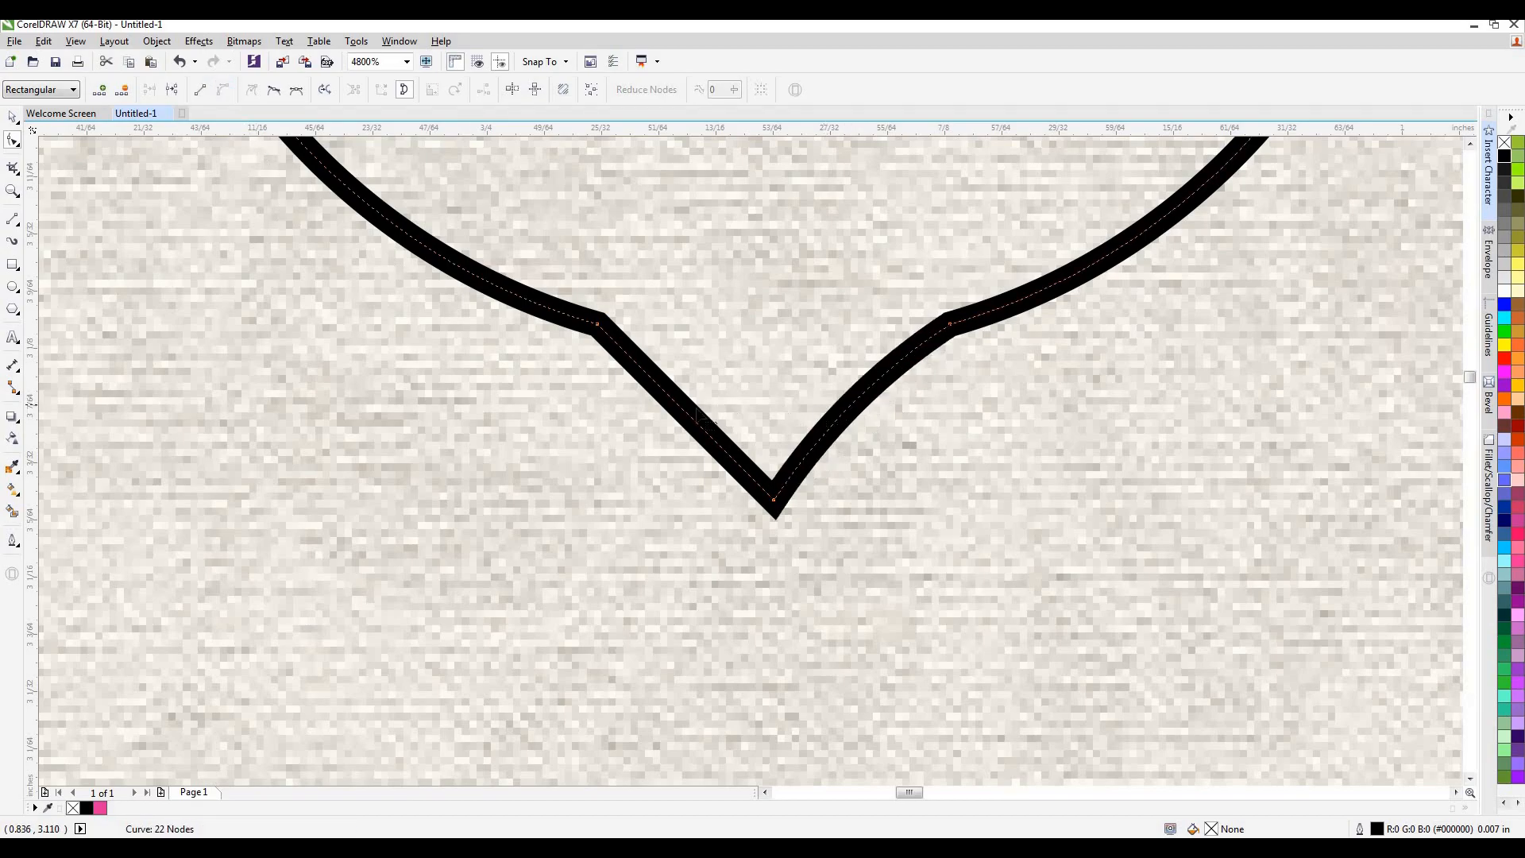
click(688, 416)
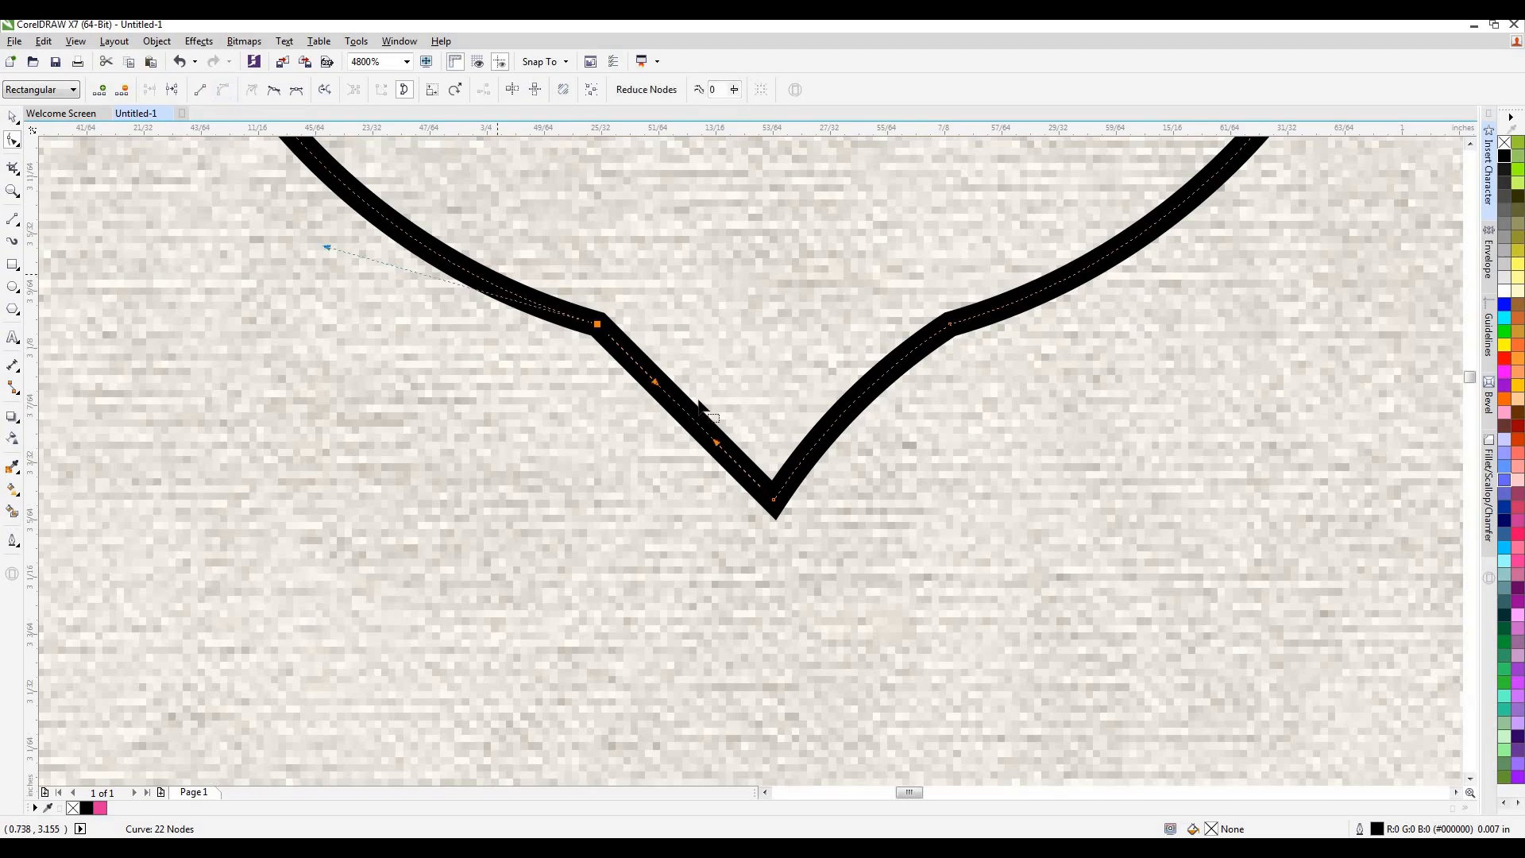
drag(695, 419, 705, 402)
Centre the four-lobed shape on the page and move it straight up to the upper part of the card.
scroll(873, 445, down, 8)
click(12, 117)
click(899, 327)
key(ctrl+a)
key(p)
drag(906, 699, 886, 366)
Scale the four-lobed shape to about 88.5 percent (0.676 × 0.748 inch) and raise it slightly to Y 3.494 inch.
drag(999, 467, 988, 469)
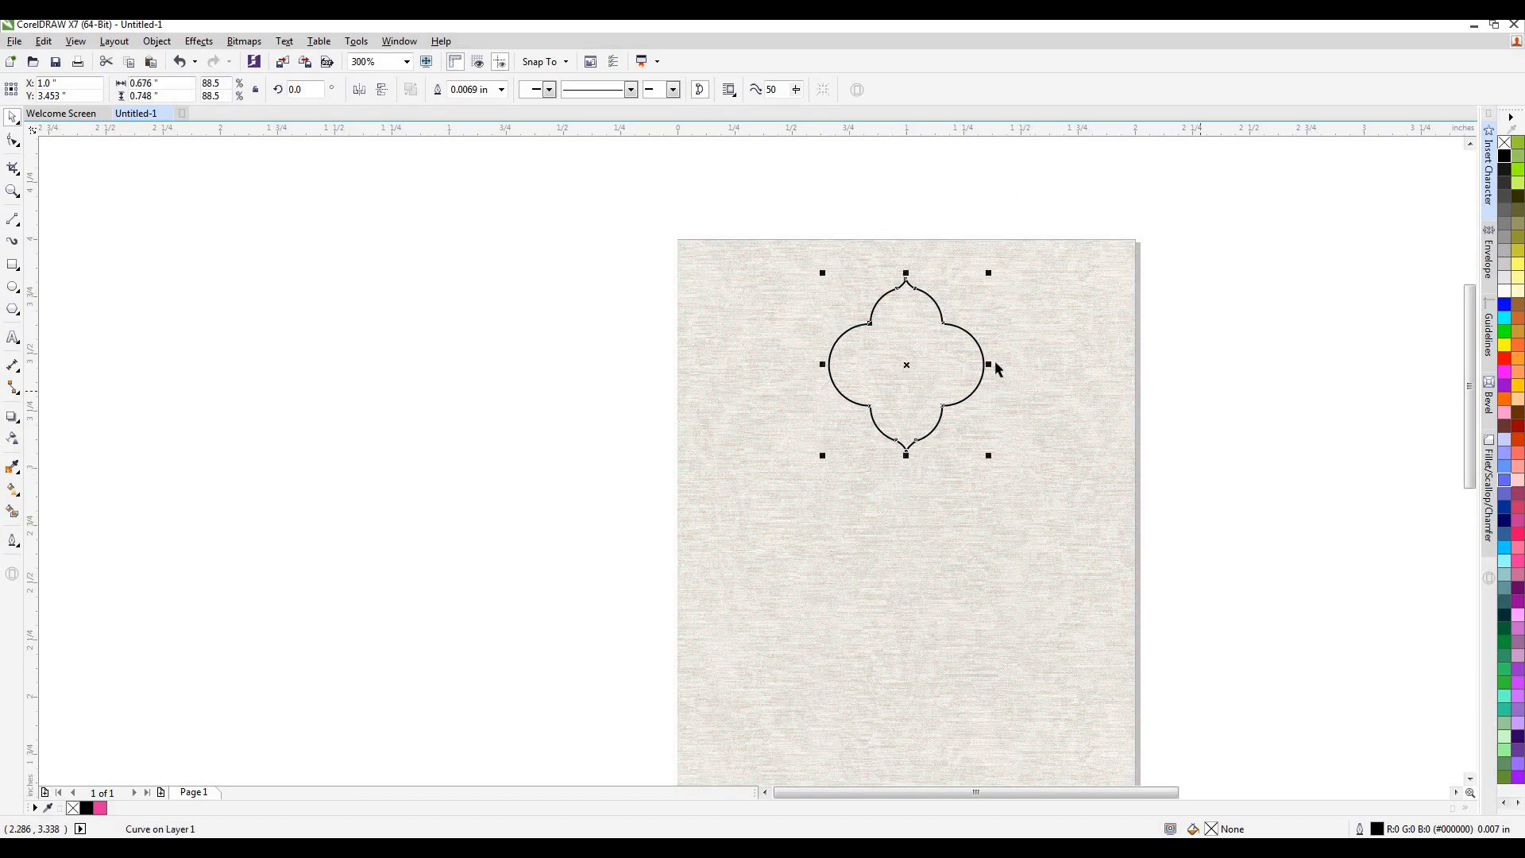
key(z)
click(950, 365)
key(space)
scroll(899, 379, down, 2)
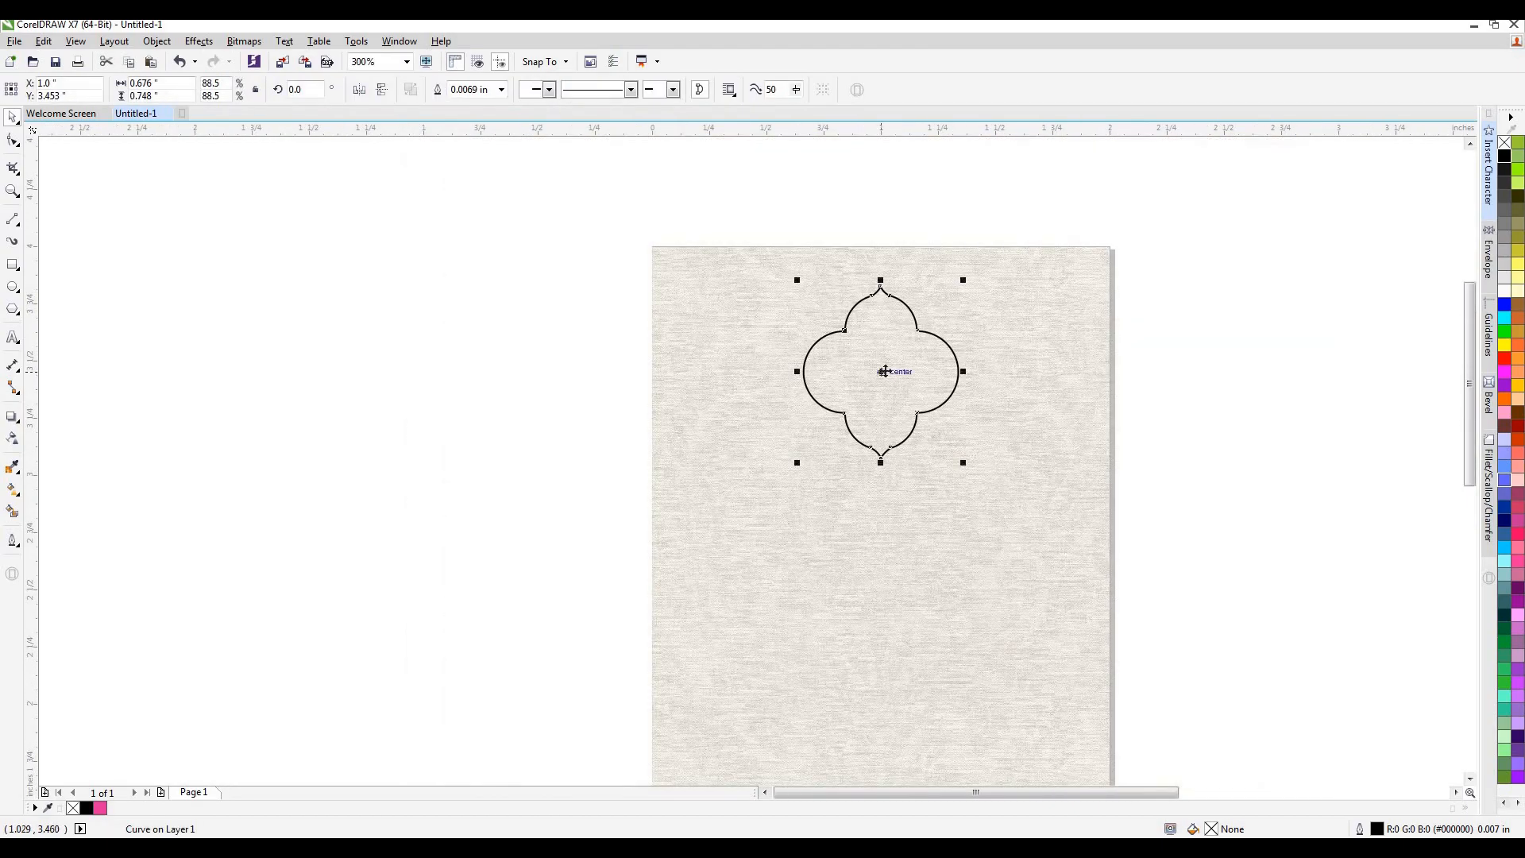
click(1236, 359)
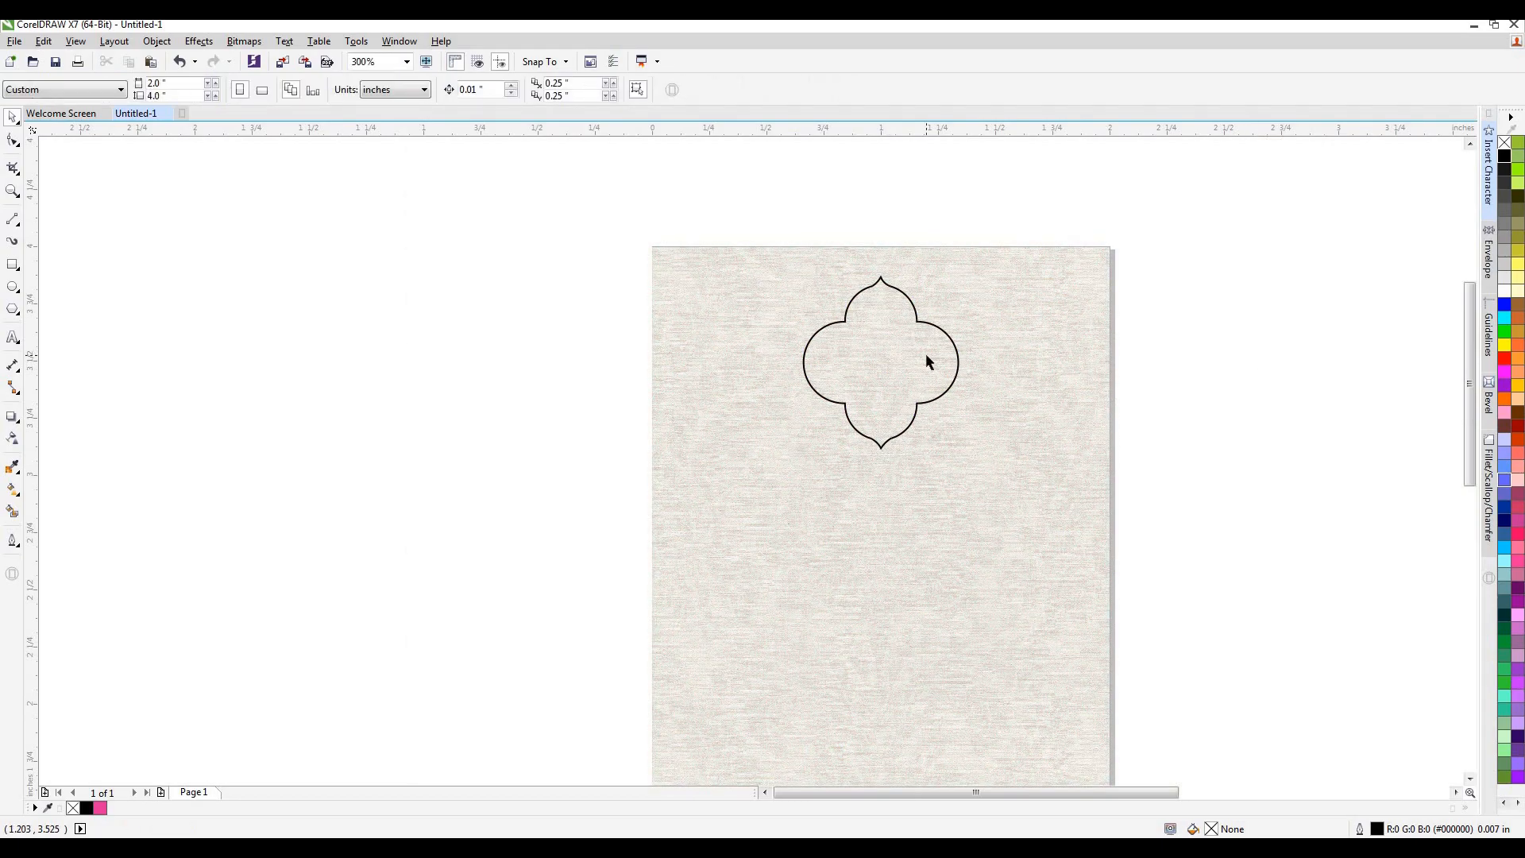
Bring the picture of the woman in the pink sari onto the card's edge beside the four-lobed shape.
click(805, 378)
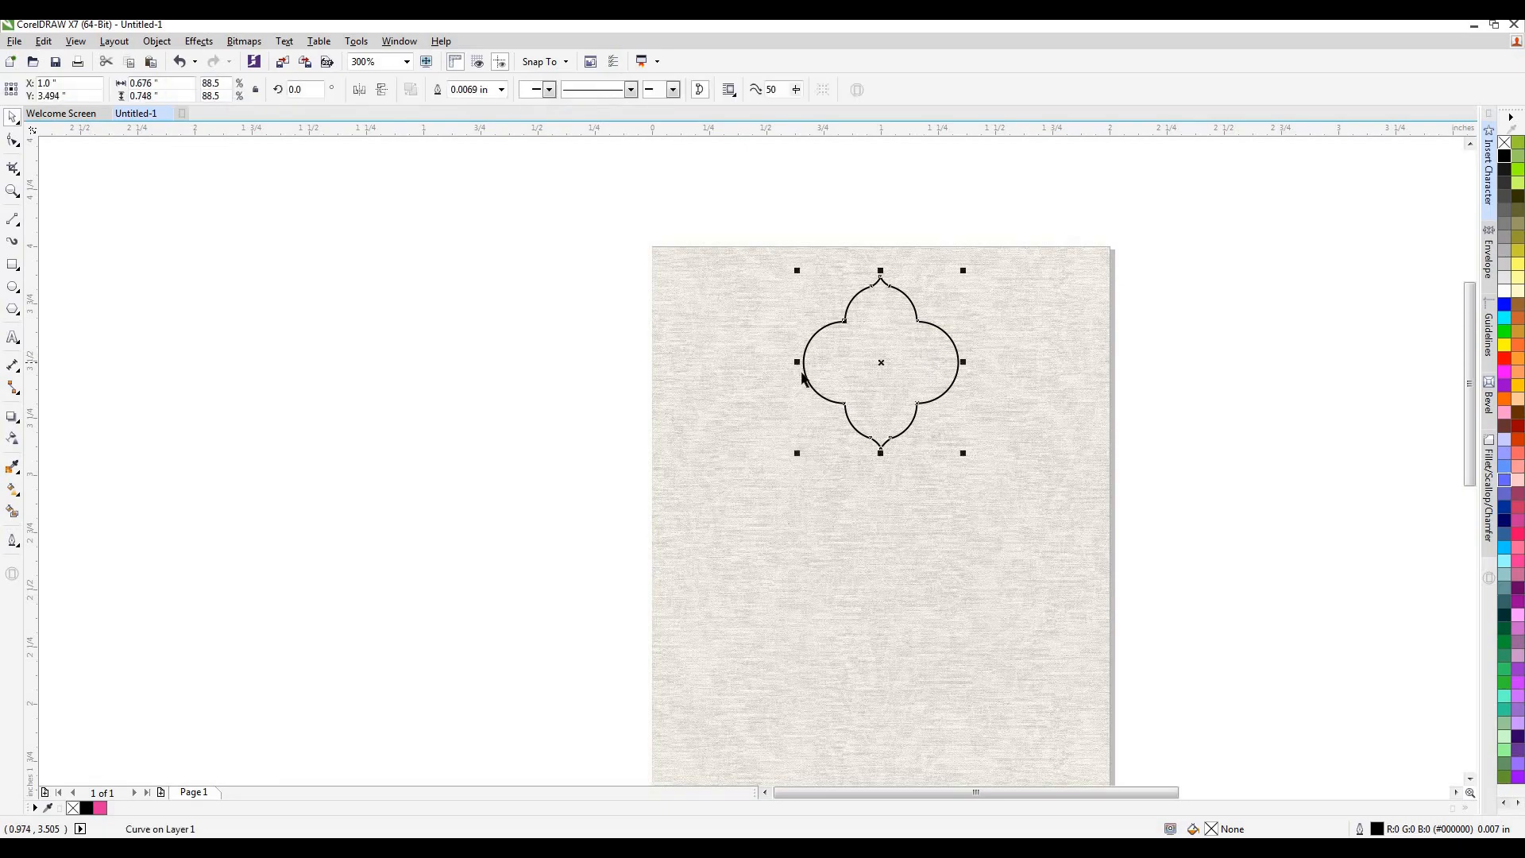
scroll(805, 378, down, 4)
drag(1160, 522, 868, 370)
scroll(894, 377, up, 6)
drag(654, 354, 631, 332)
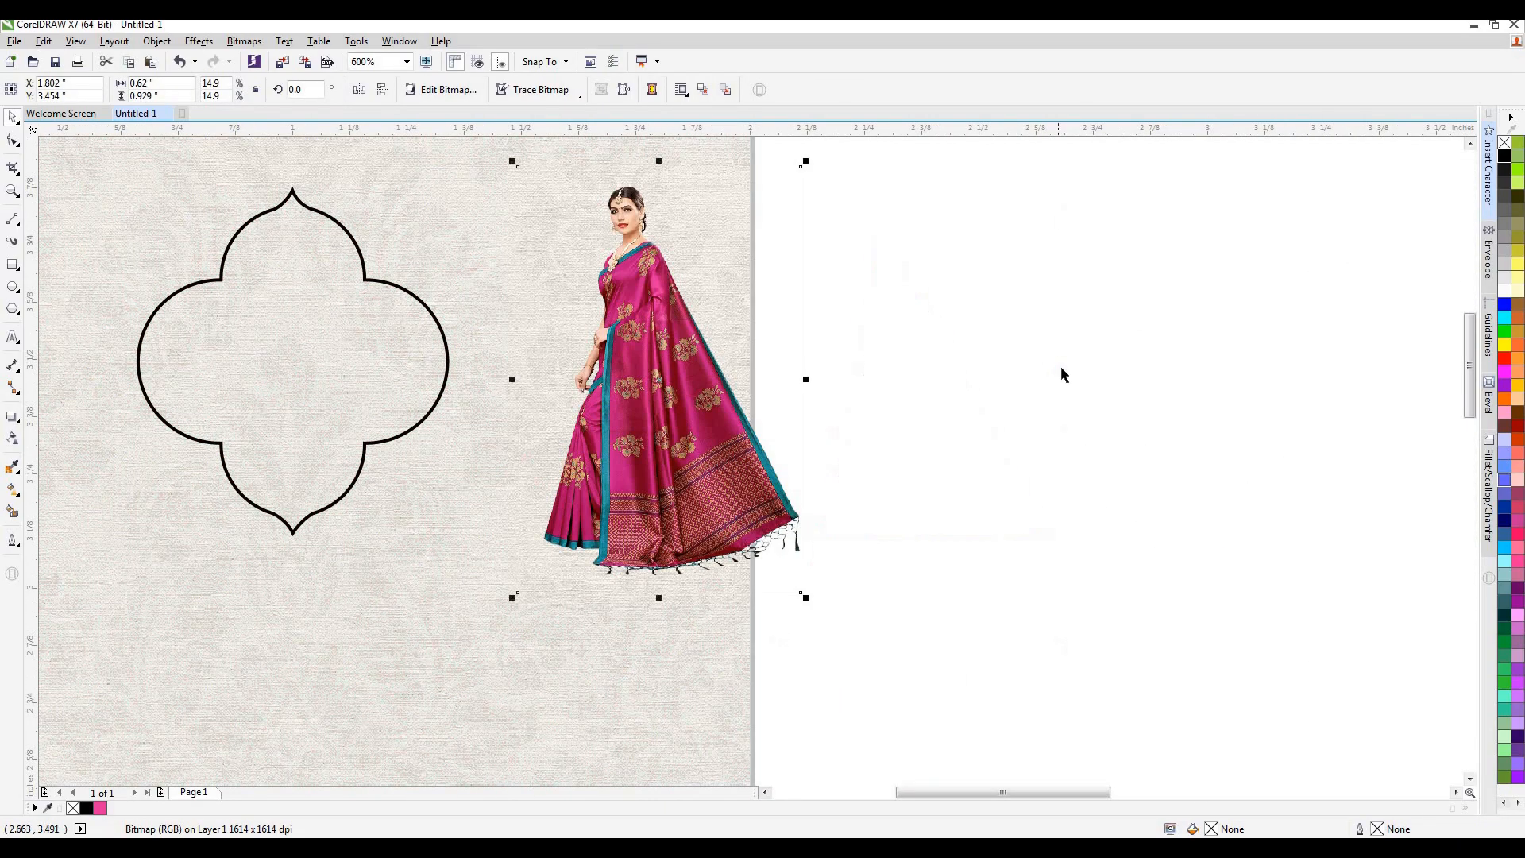
scroll(693, 355, down, 2)
scroll(694, 356, up, 2)
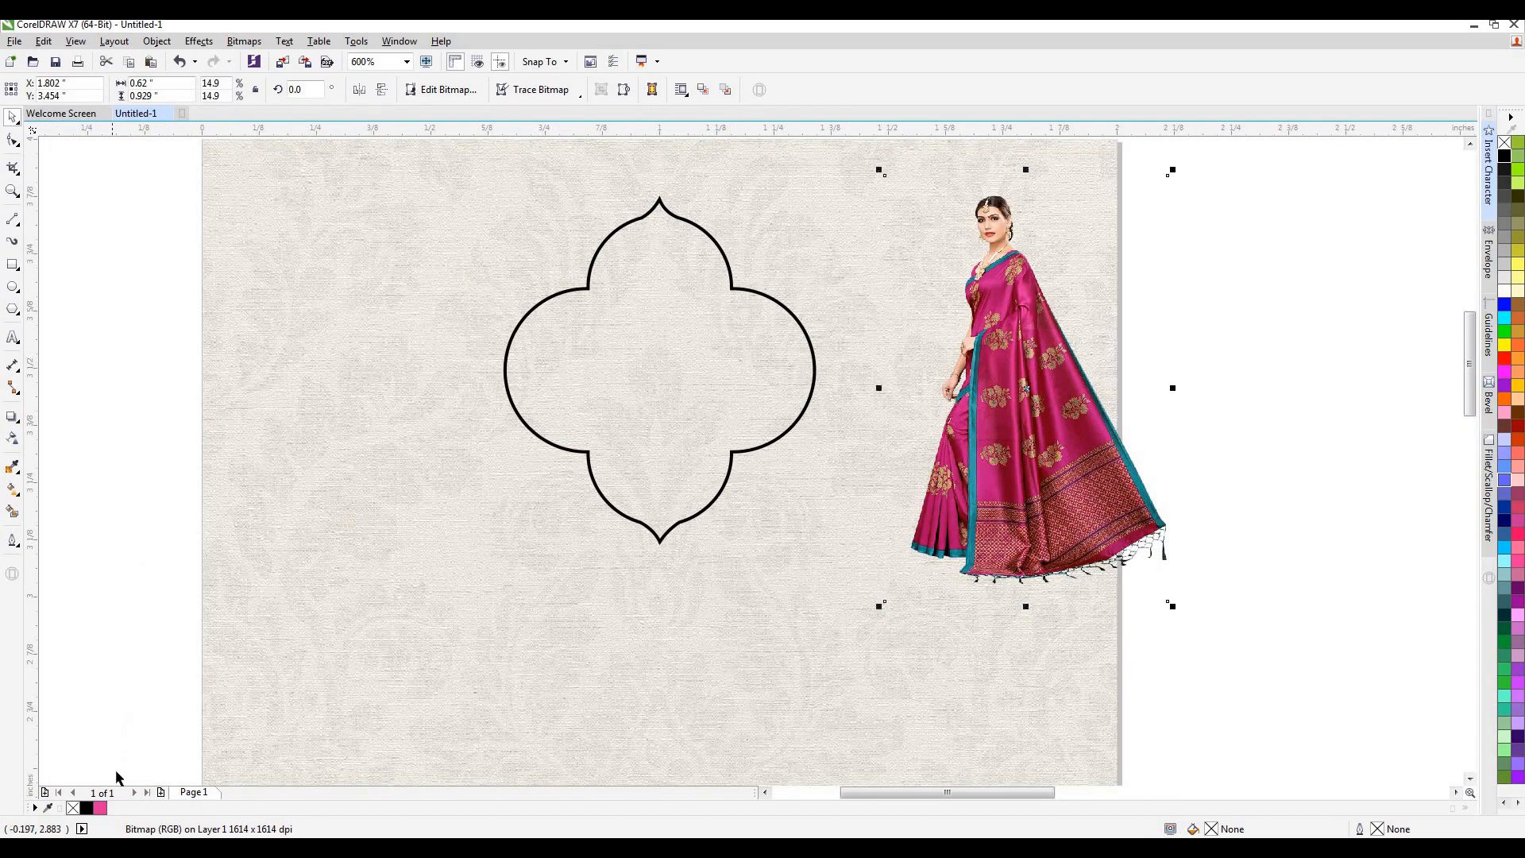
click(588, 409)
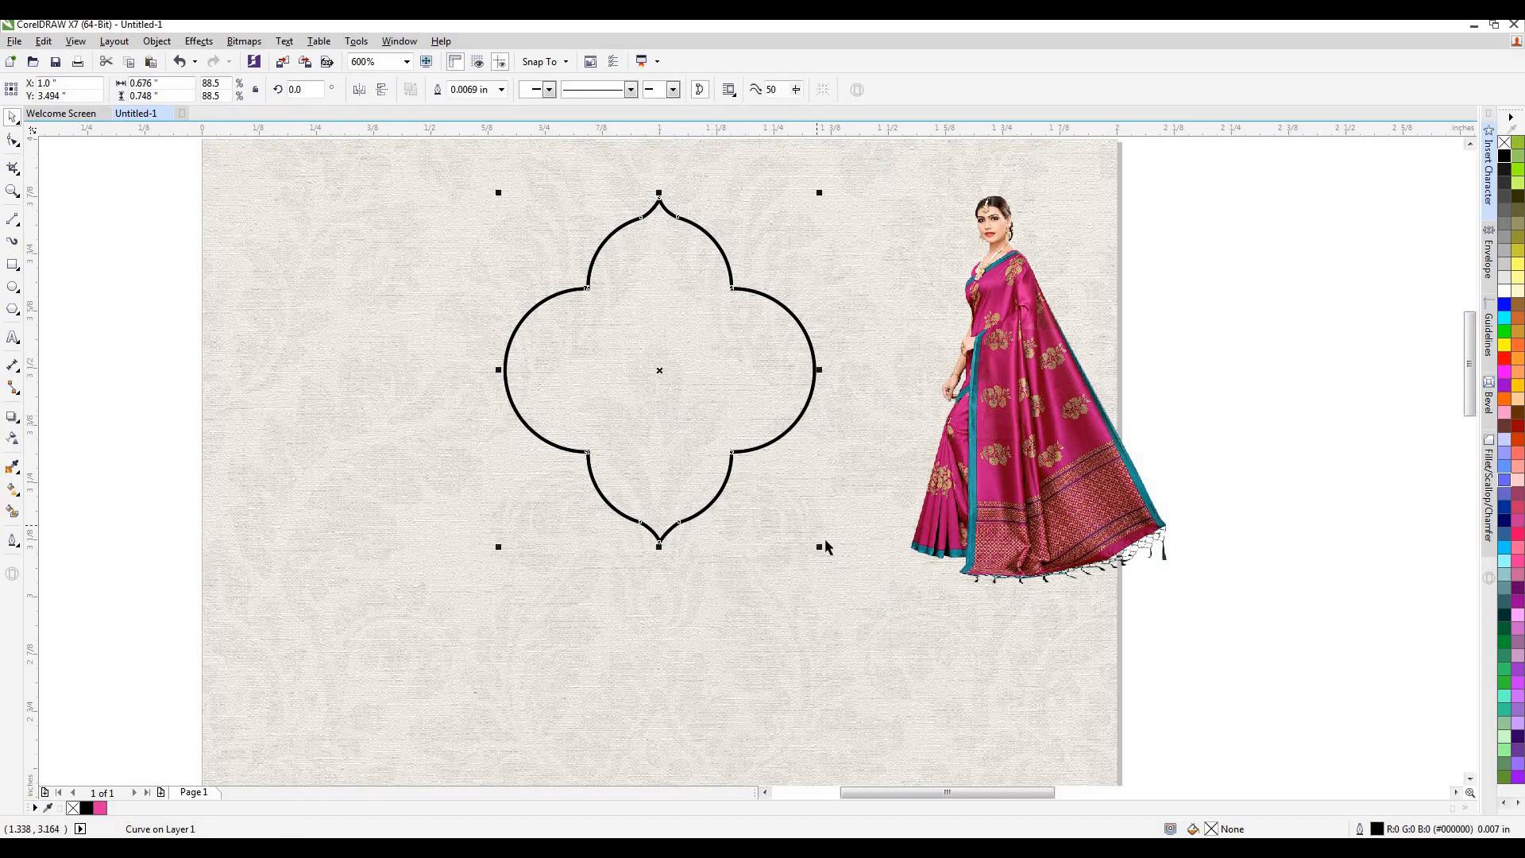
drag(817, 547, 808, 535)
key(Delete)
Add a one-step outside contour with an offset of about 0.023 inch around the four-lobed shape.
click(688, 437)
click(18, 421)
click(48, 434)
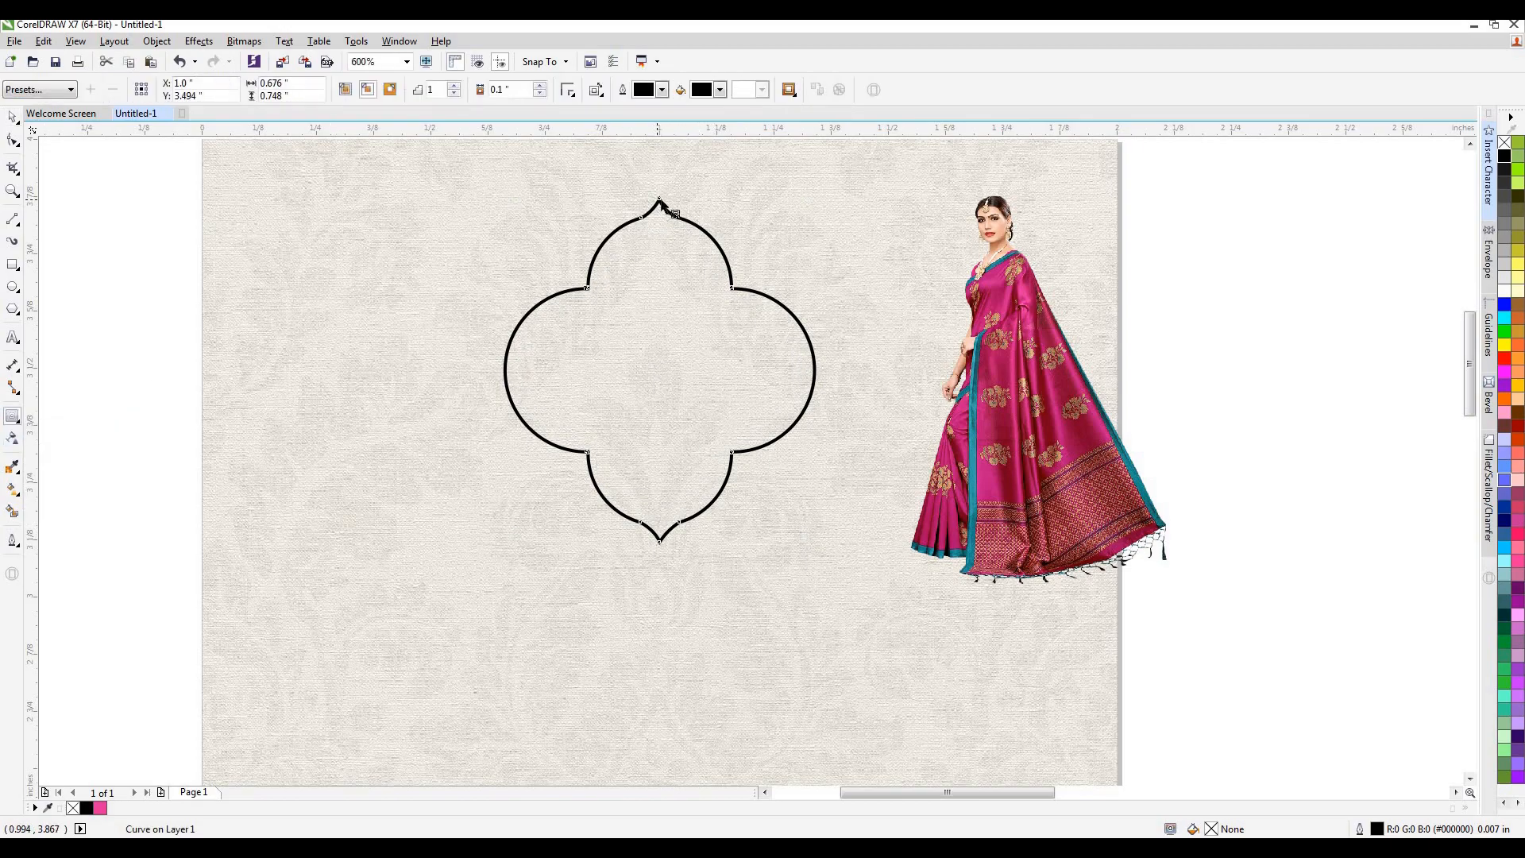
drag(662, 203, 663, 188)
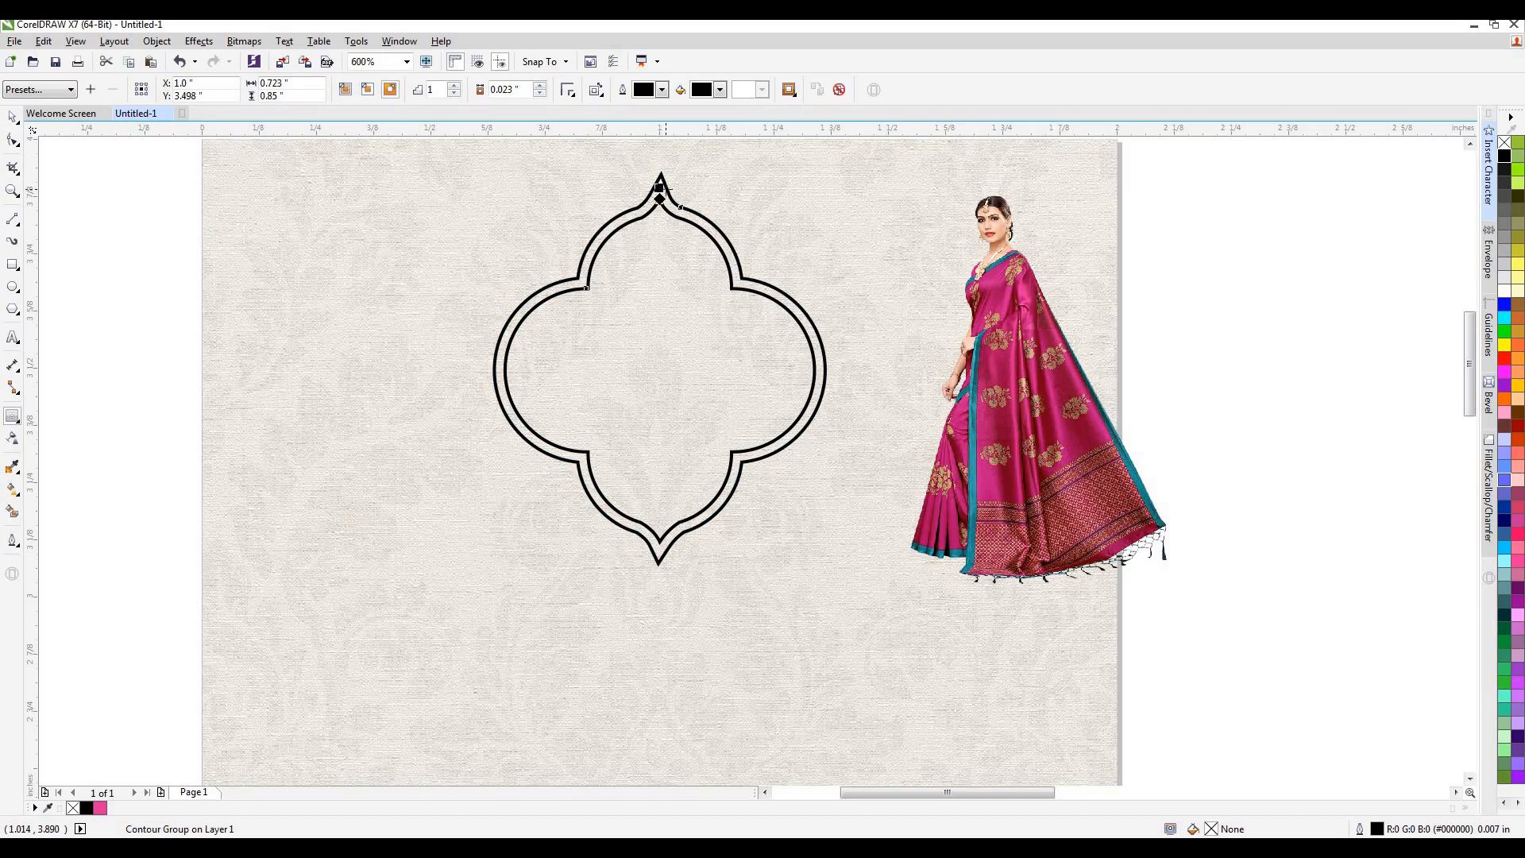
Separate the outer contour from the shape, fill it with light grey R229 G226 B217 and remove its outline.
key(space)
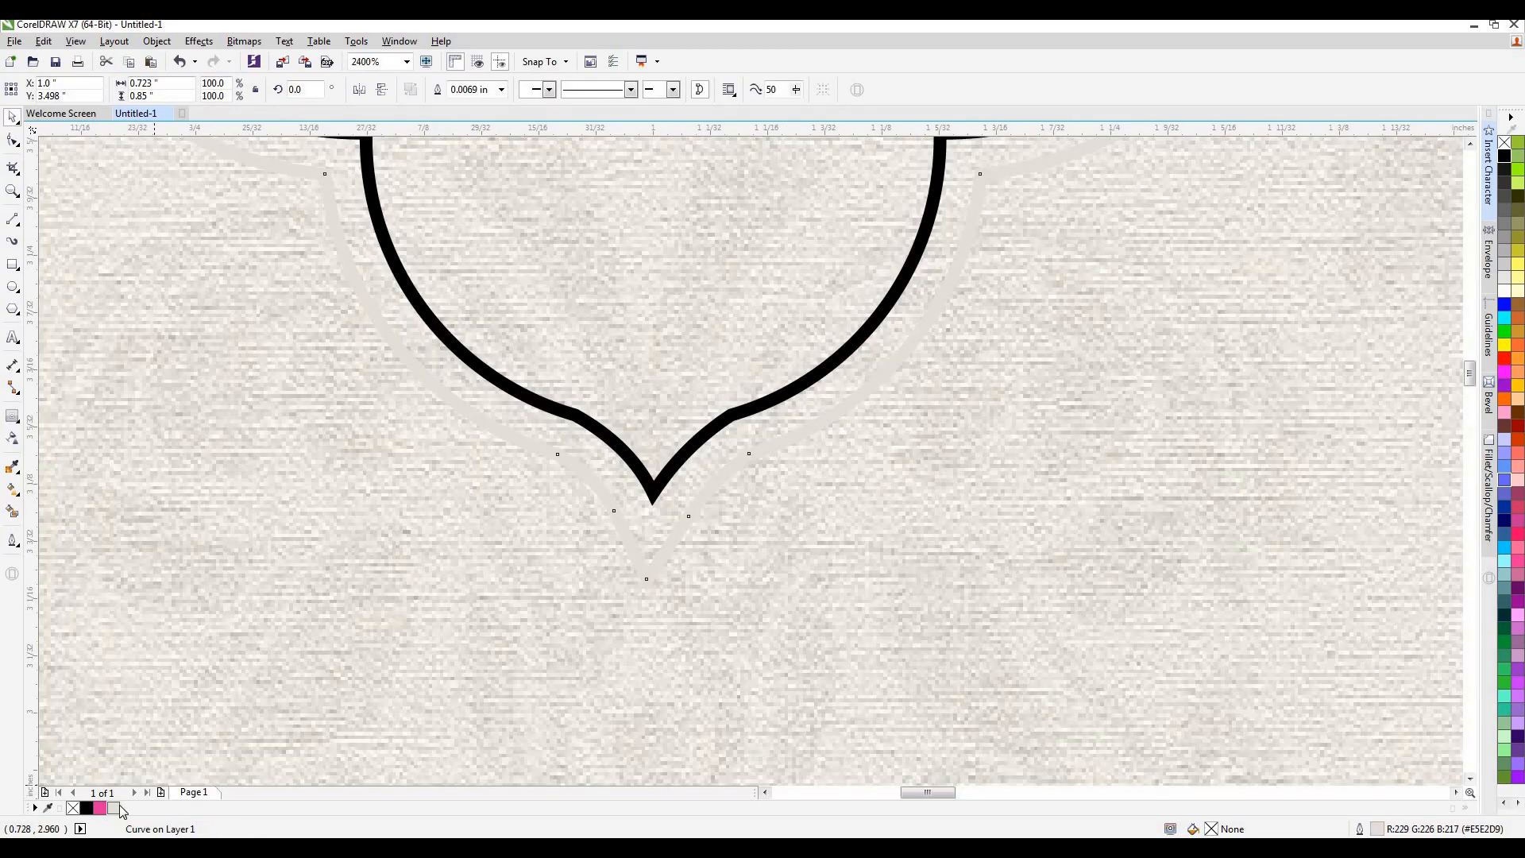
click(114, 808)
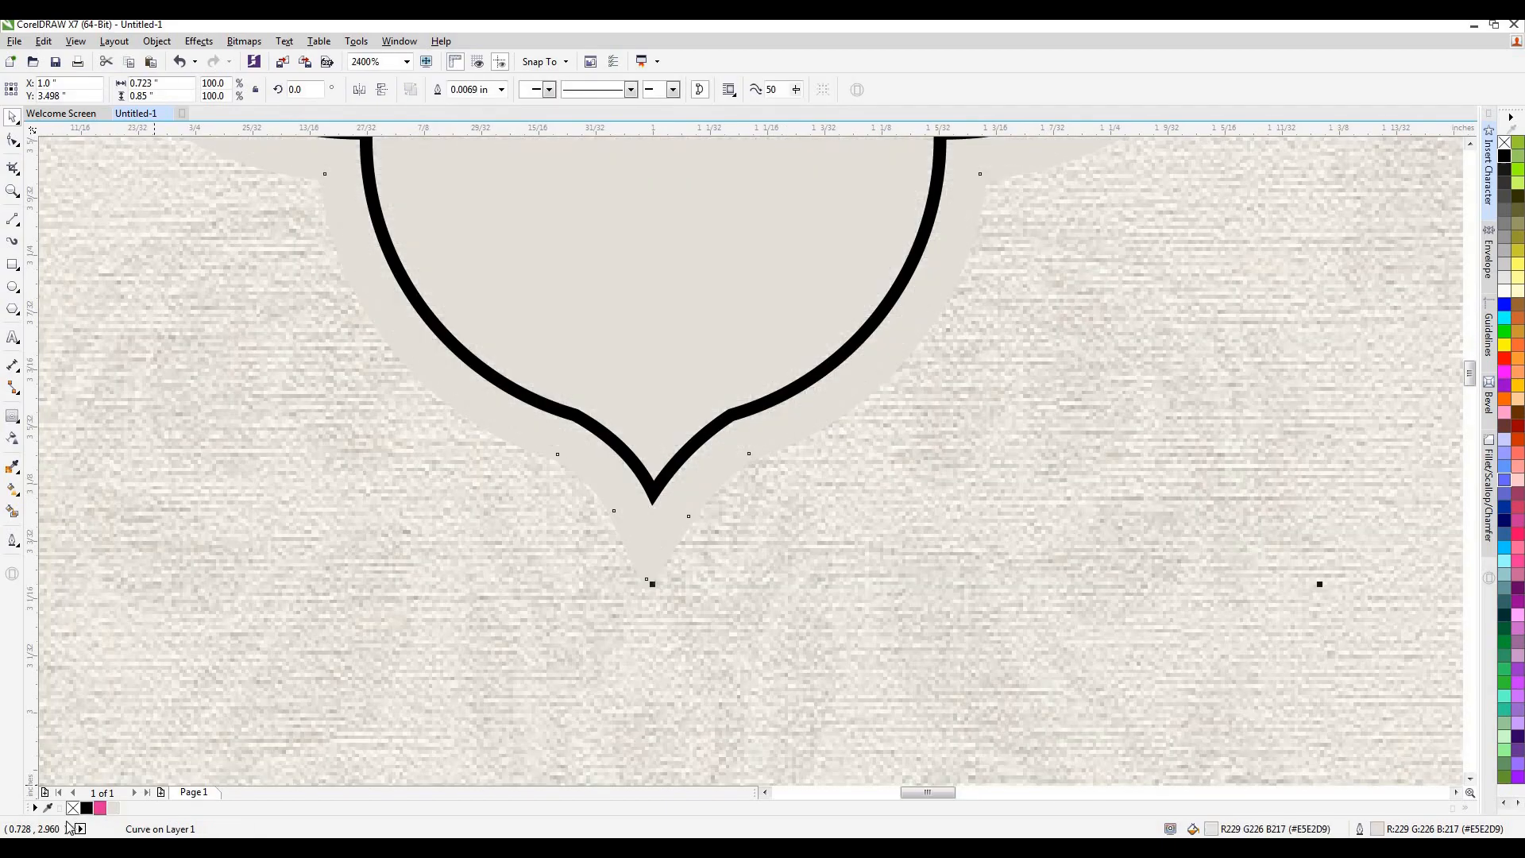
right_click(73, 808)
scroll(846, 494, down, 2)
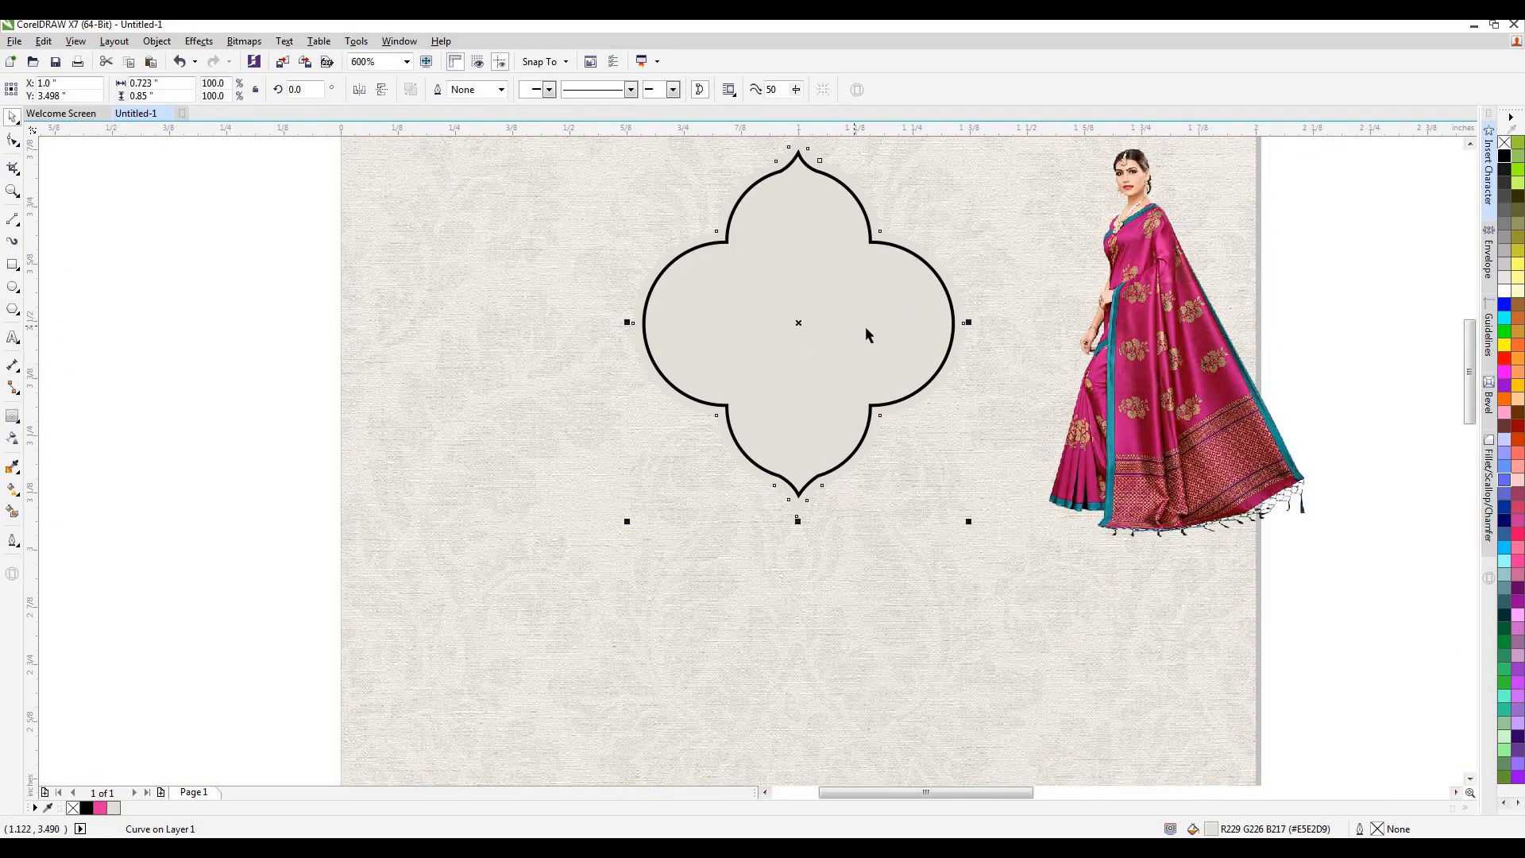
Add a one-step inside contour to the black-outlined shape and separate it as an inner shape of about 0.631 × 0.671 inch.
click(925, 388)
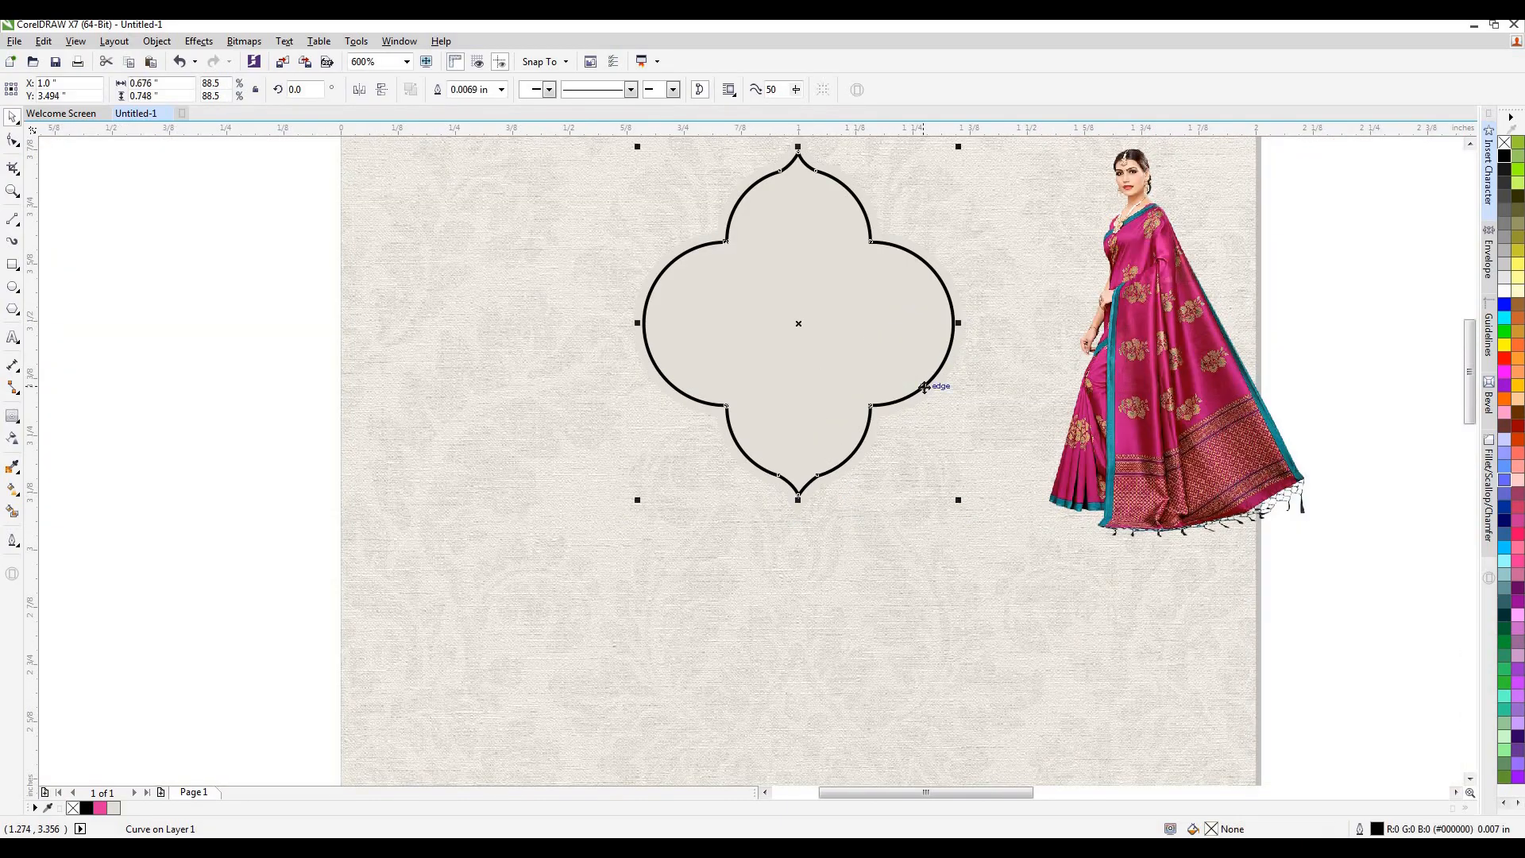
click(12, 415)
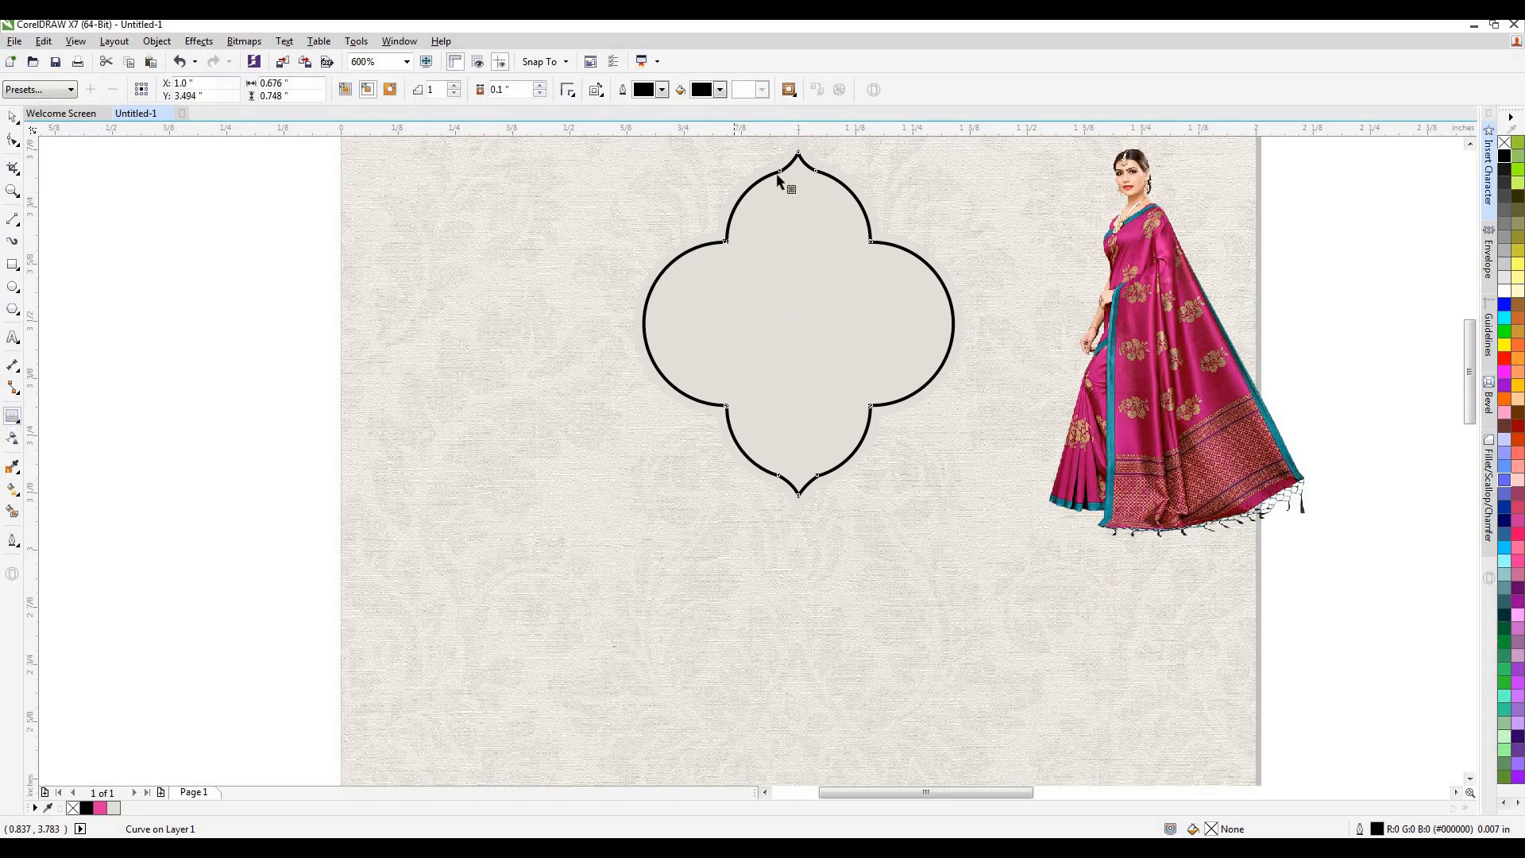
drag(800, 157, 797, 164)
click(13, 116)
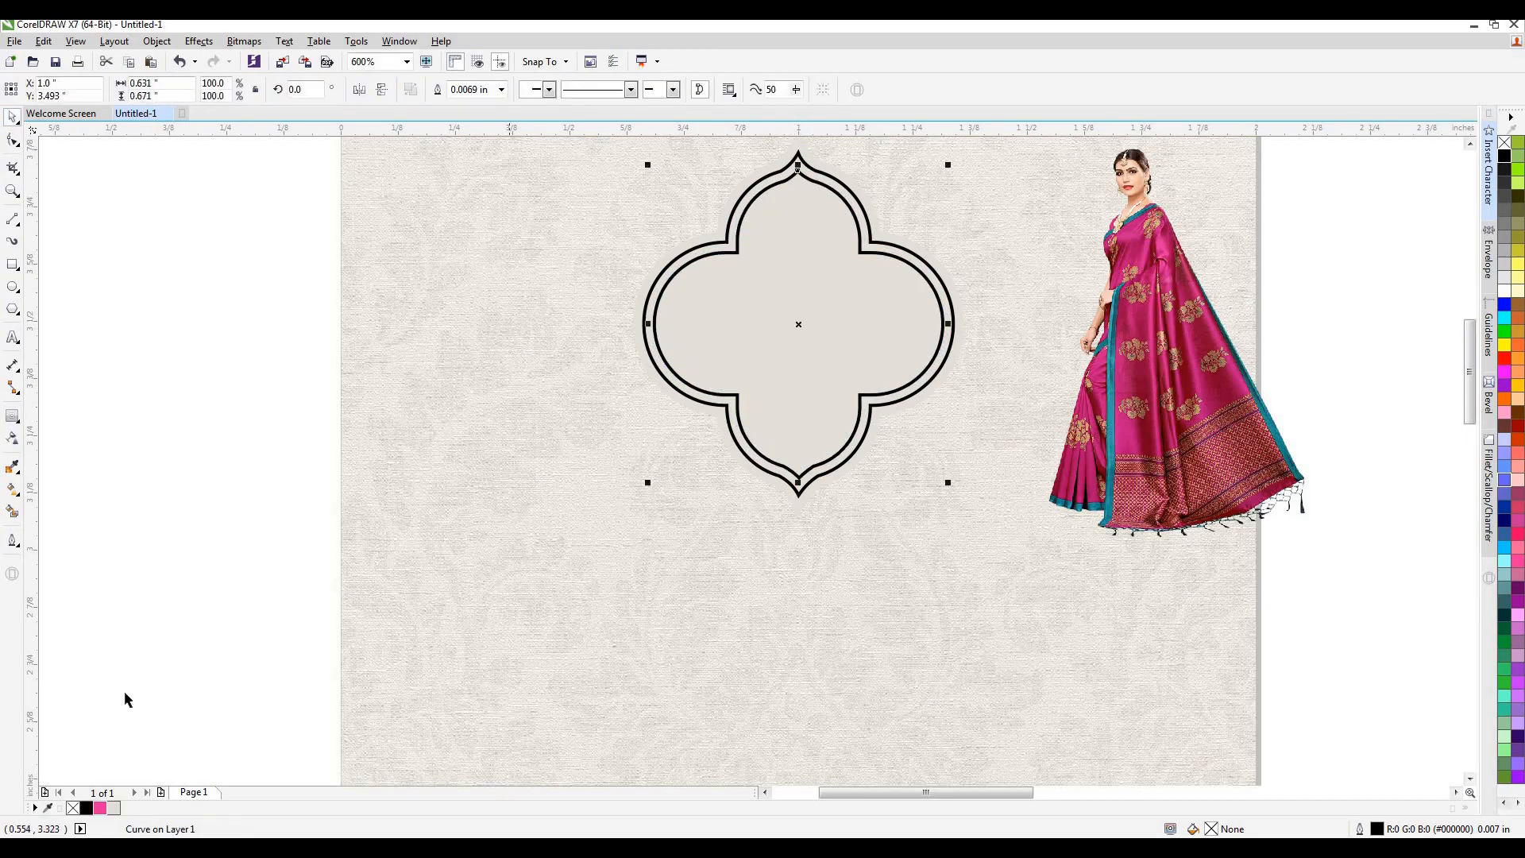
Fill the inner shape with pink R227 G49 B156 and darken the fill through its shades to #991762.
click(99, 809)
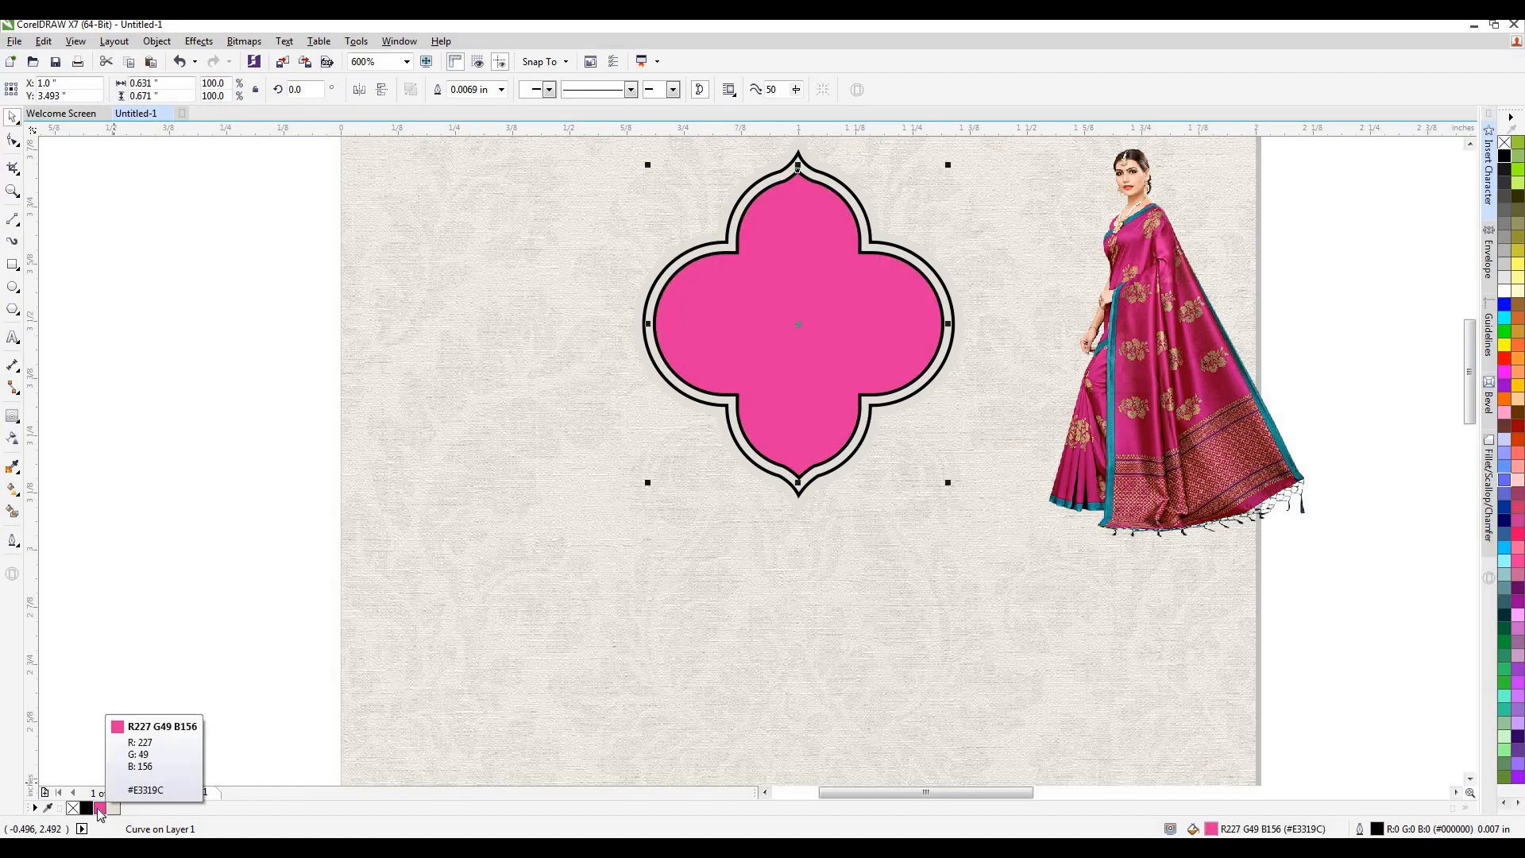
drag(99, 809, 135, 810)
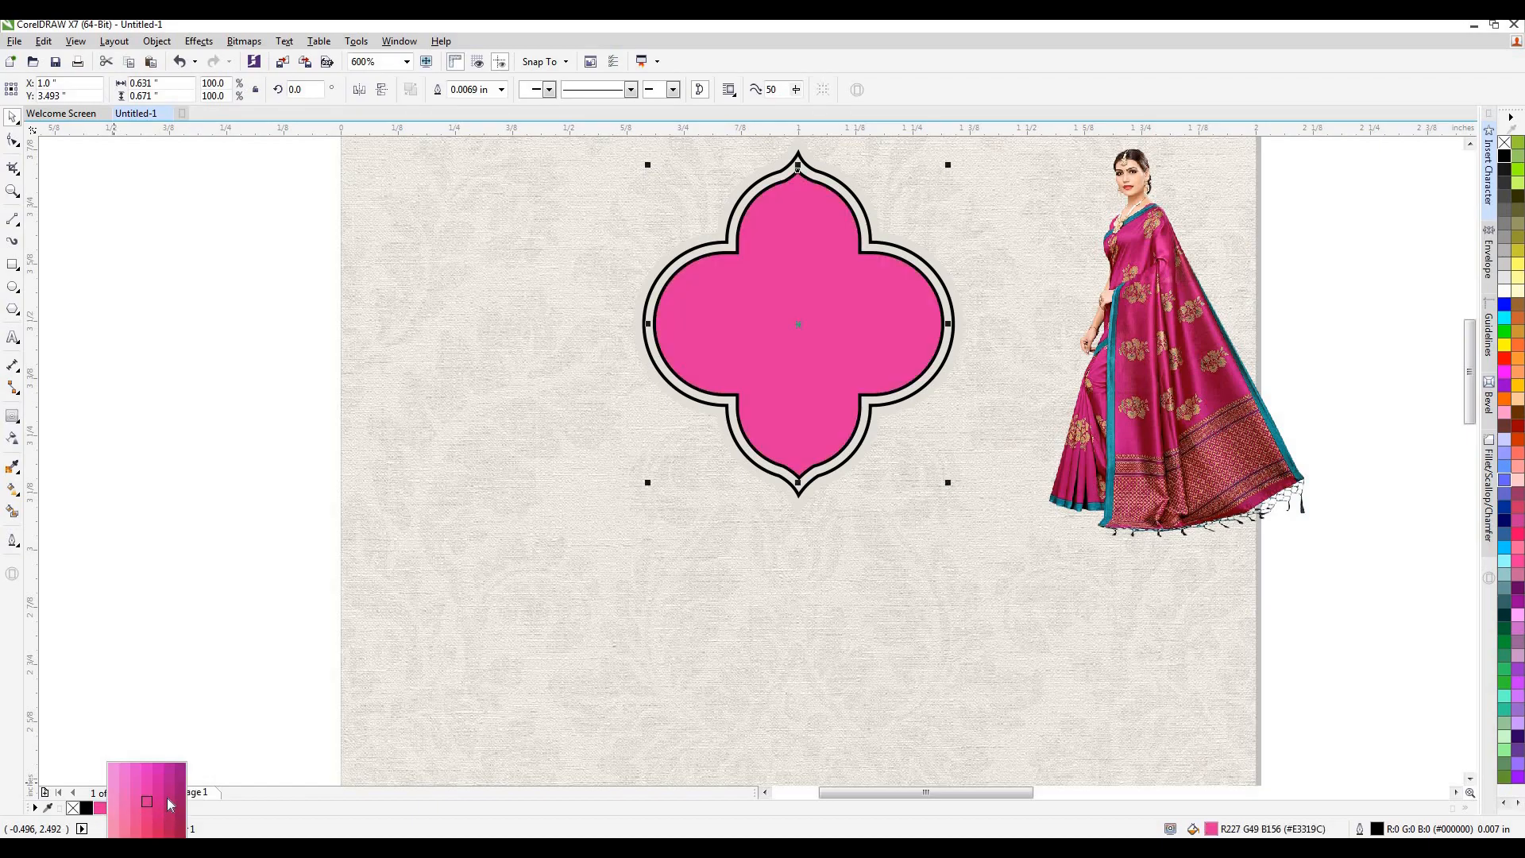
click(170, 804)
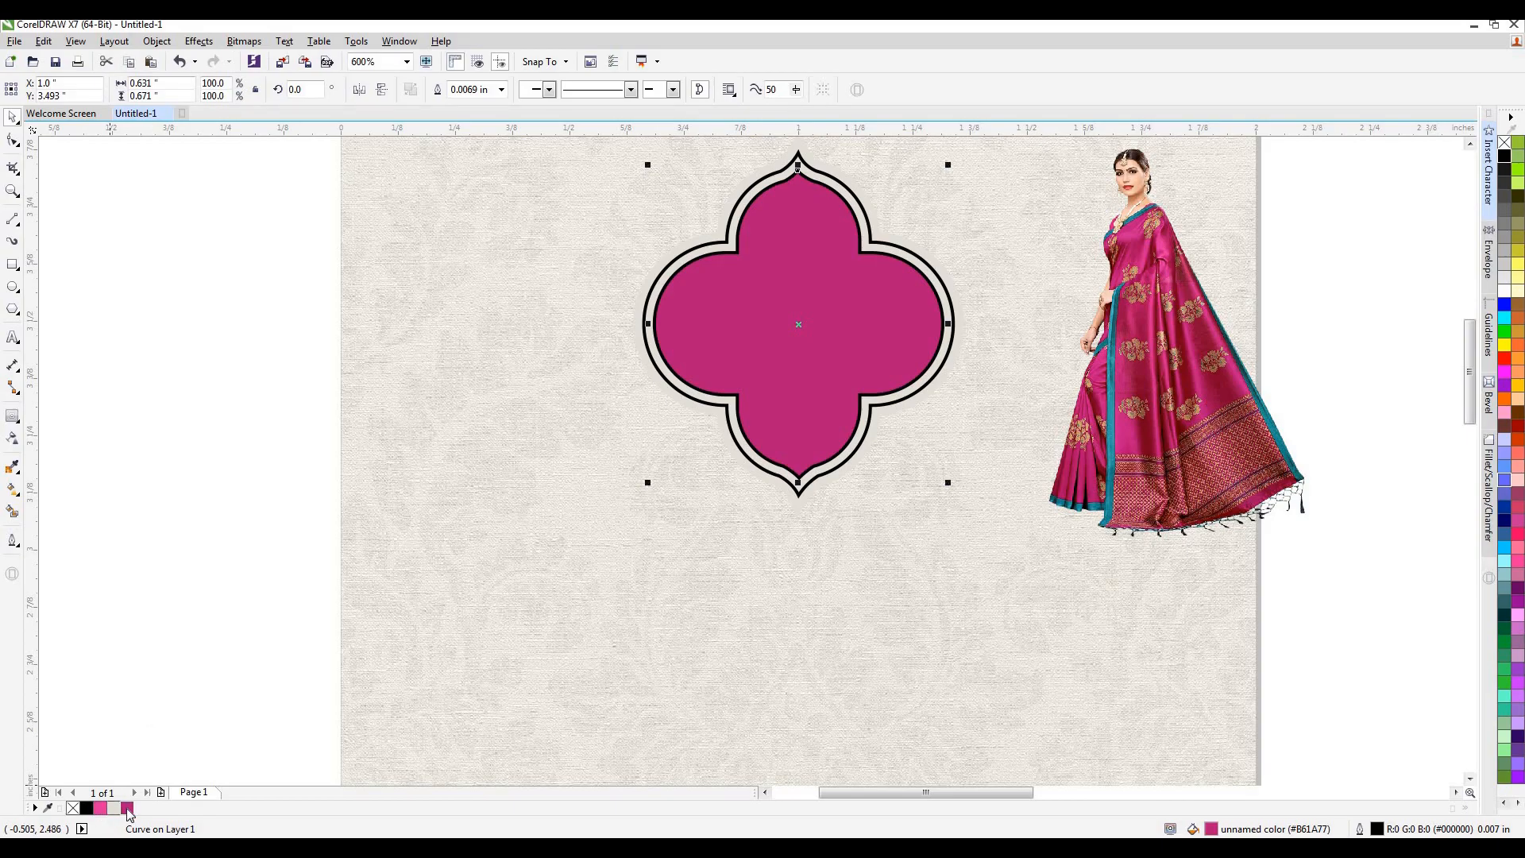
click(131, 807)
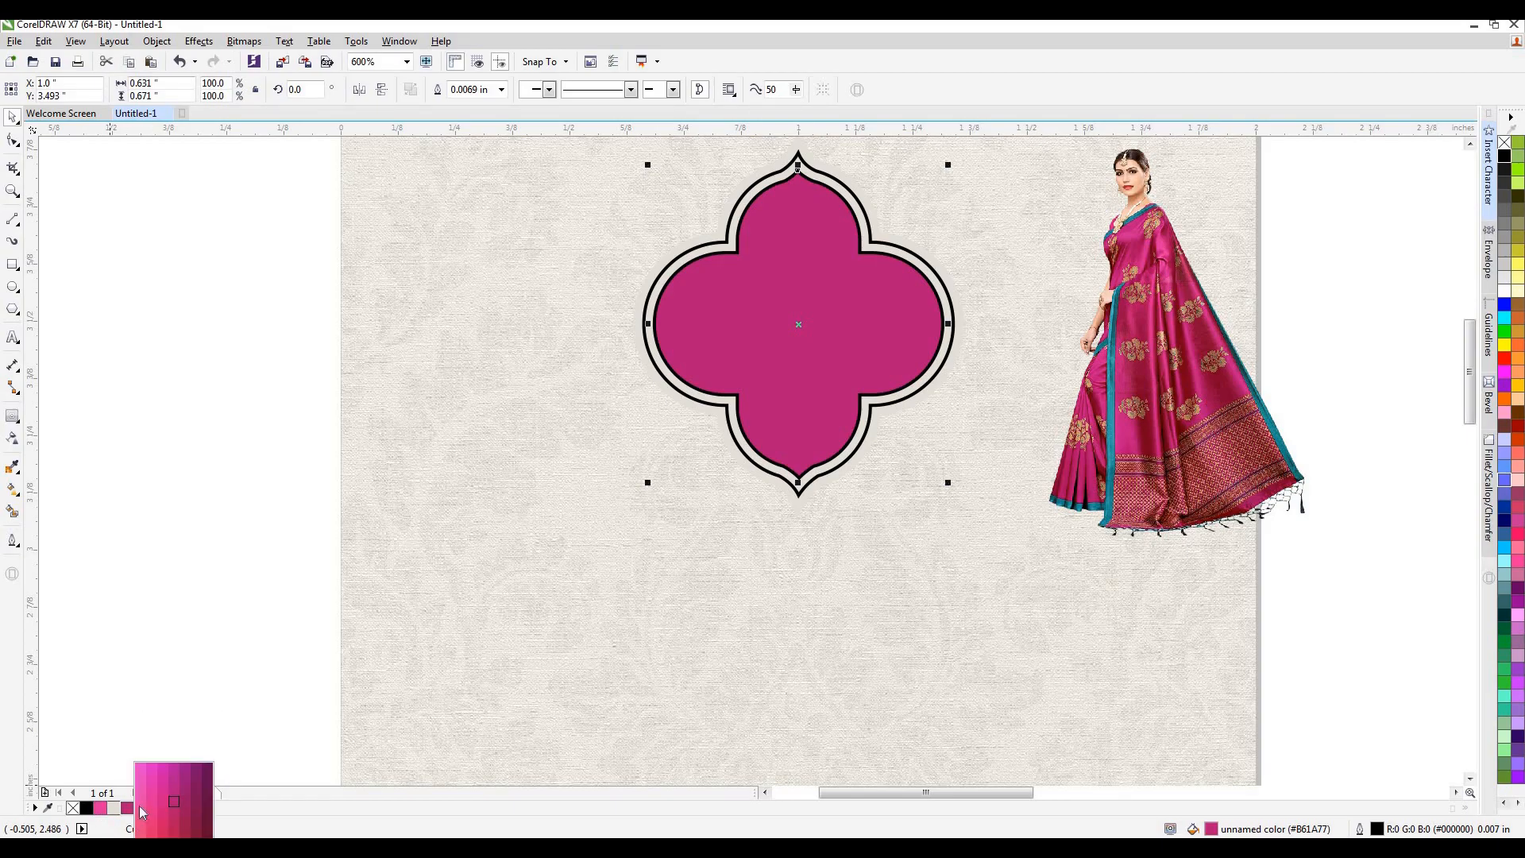
click(176, 802)
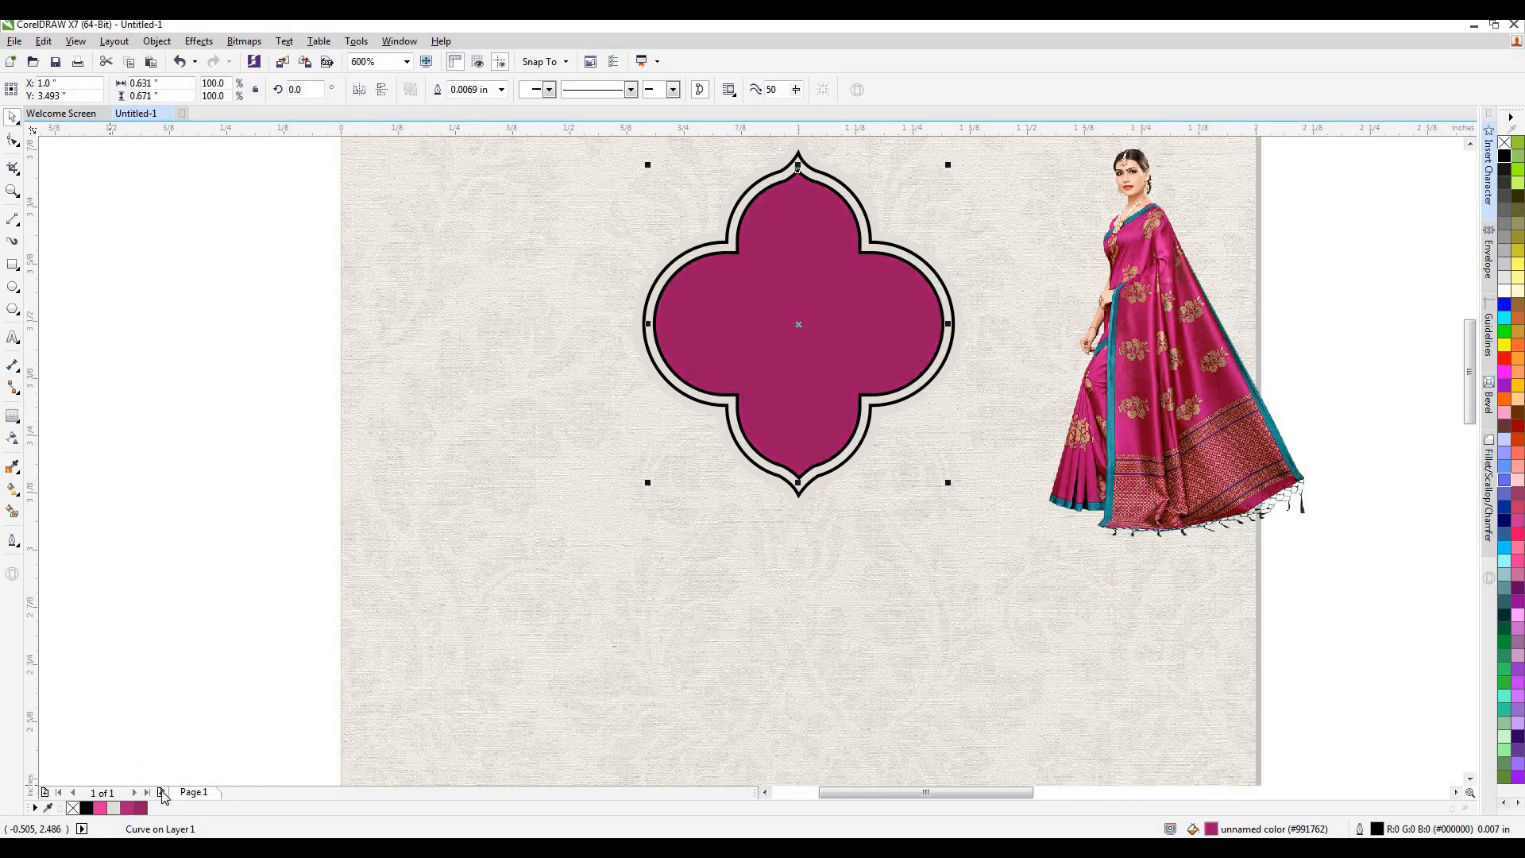
Give the inner shape an elliptical fountain fill with pink R227 G49 B156 at the centre, extended past its edges, and no outline.
click(13, 491)
click(221, 90)
click(221, 89)
click(799, 323)
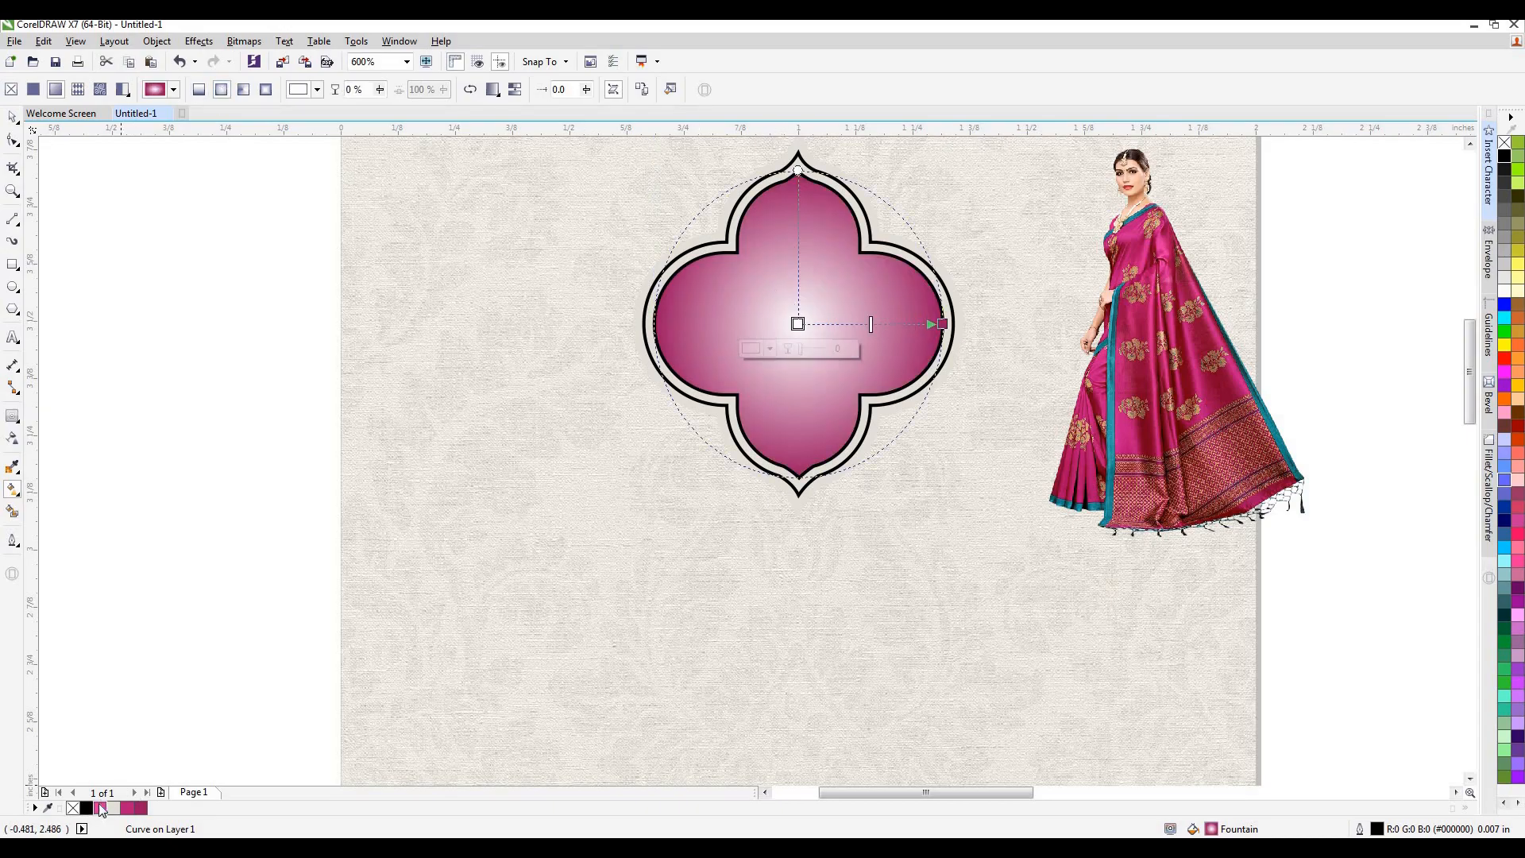
click(100, 808)
drag(943, 324, 974, 322)
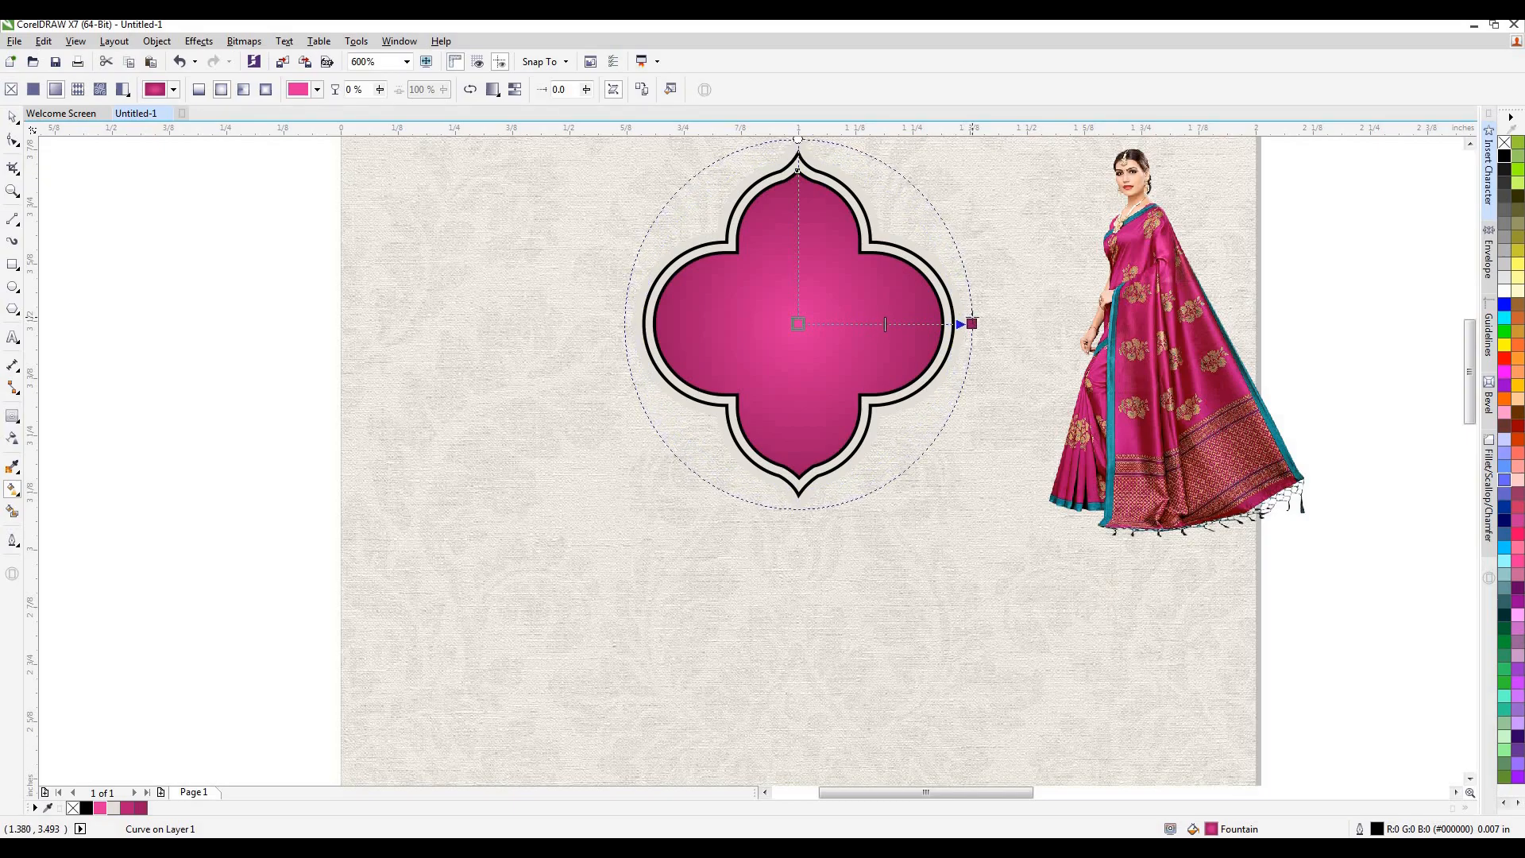
click(11, 117)
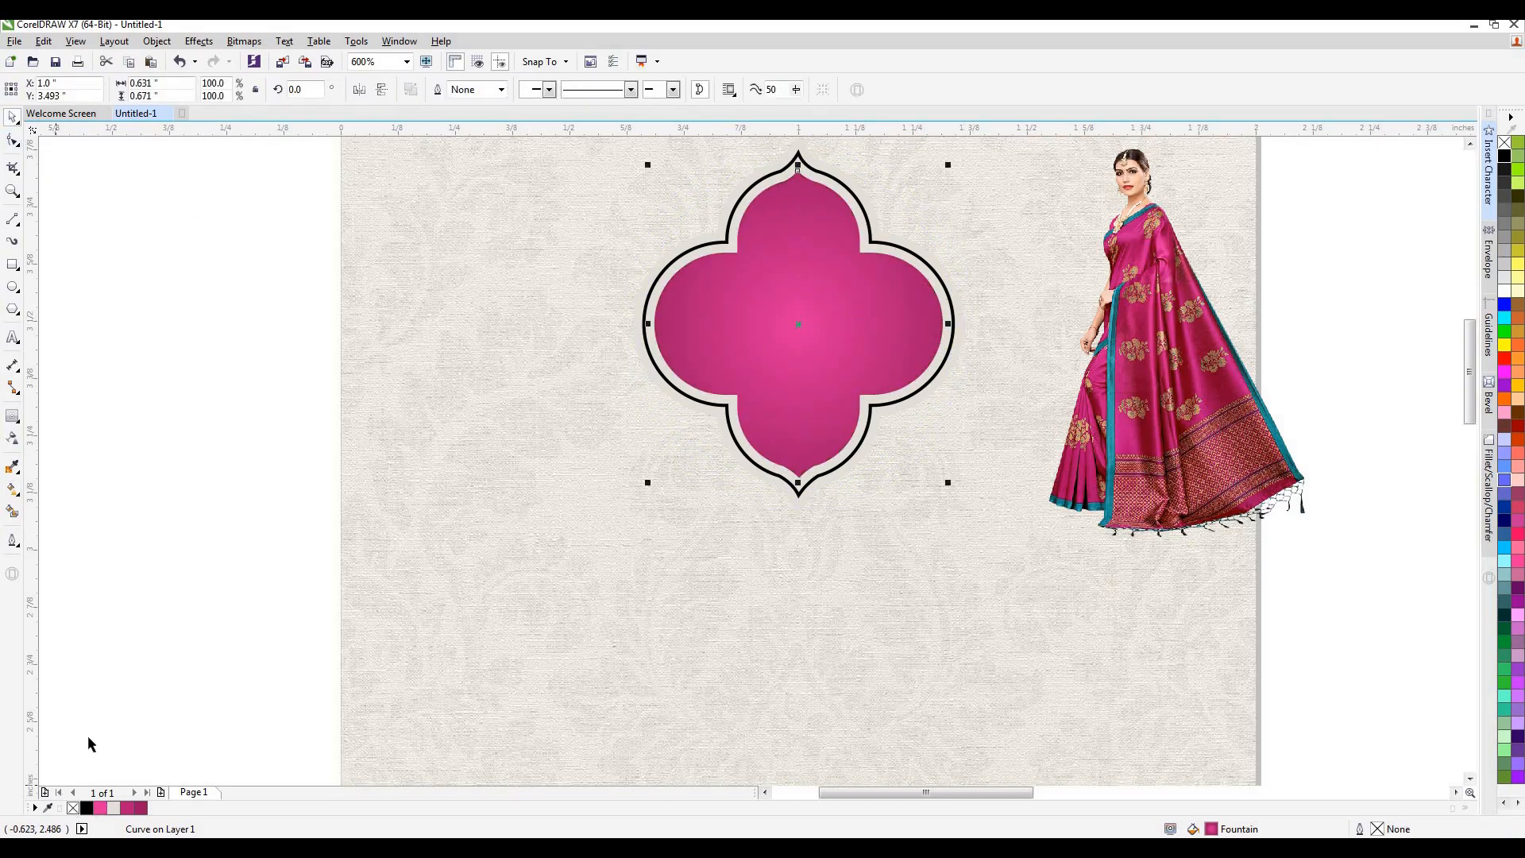
Set the outline of the black middle shape to a dashed line style in the Outline Pen settings.
click(665, 406)
click(676, 395)
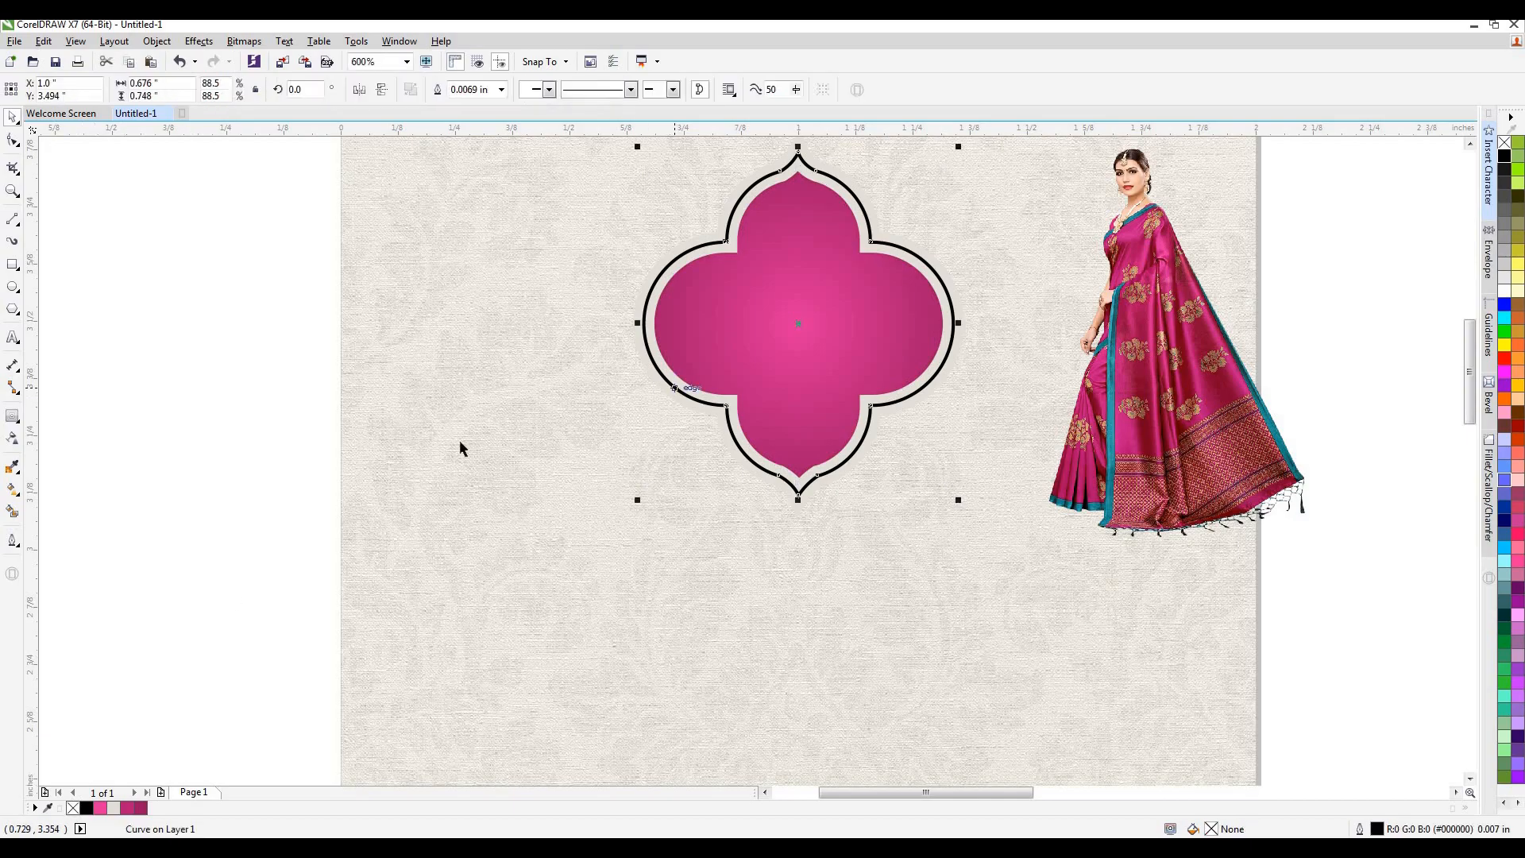
click(12, 541)
key(F12)
click(754, 380)
click(754, 525)
click(718, 518)
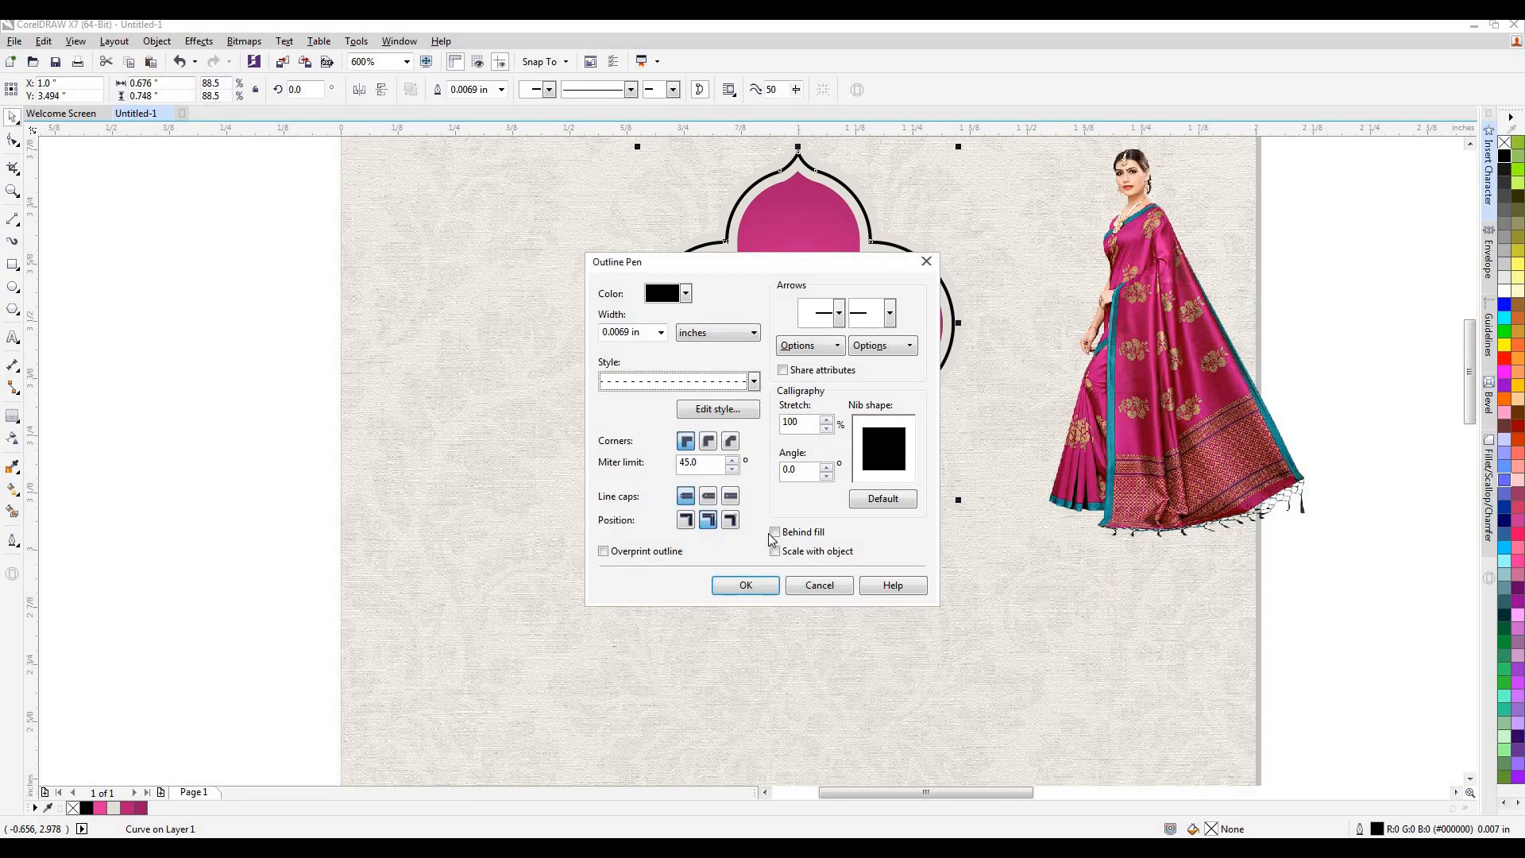
click(746, 585)
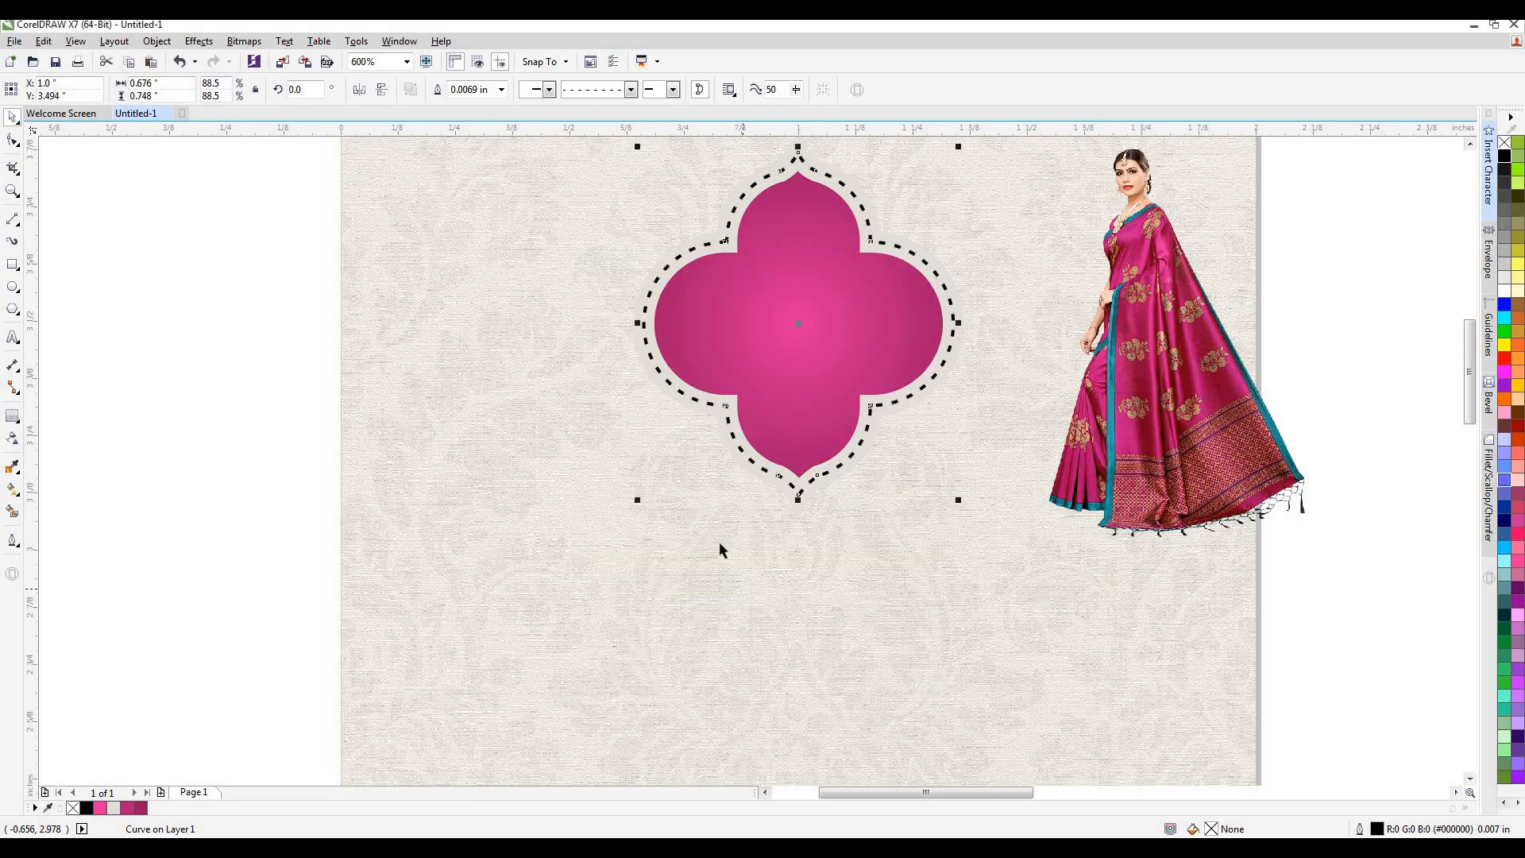
Reduce the dashed outline of the emblem's middle shape to hairline width.
click(12, 541)
click(64, 652)
click(12, 540)
click(75, 615)
click(12, 541)
click(65, 601)
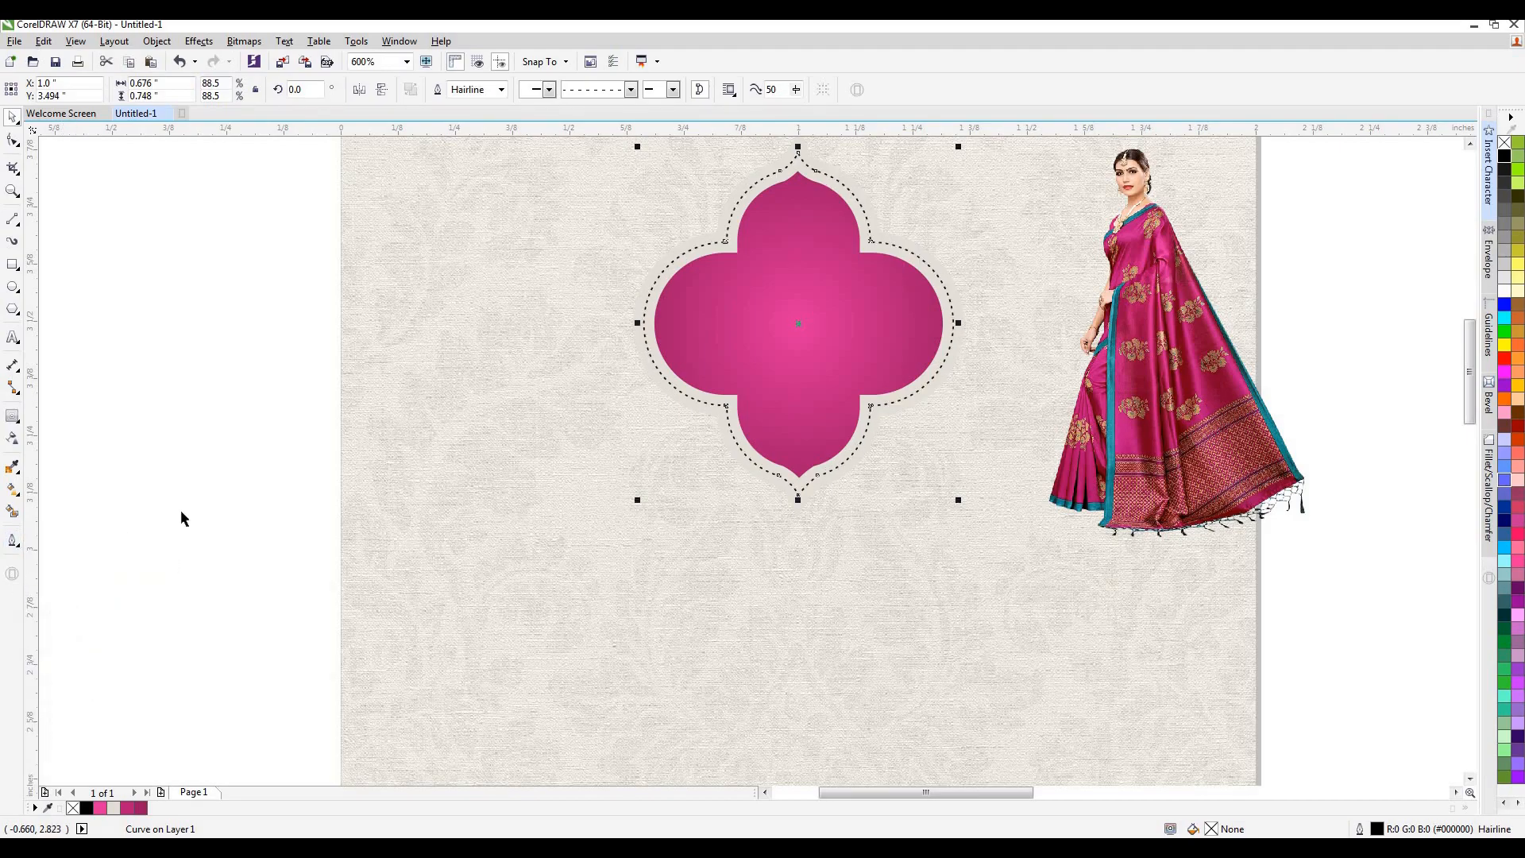
key(Escape)
Move the sari model picture off the card onto the empty area beside it.
scroll(830, 414, down, 1)
scroll(843, 368, up, 1)
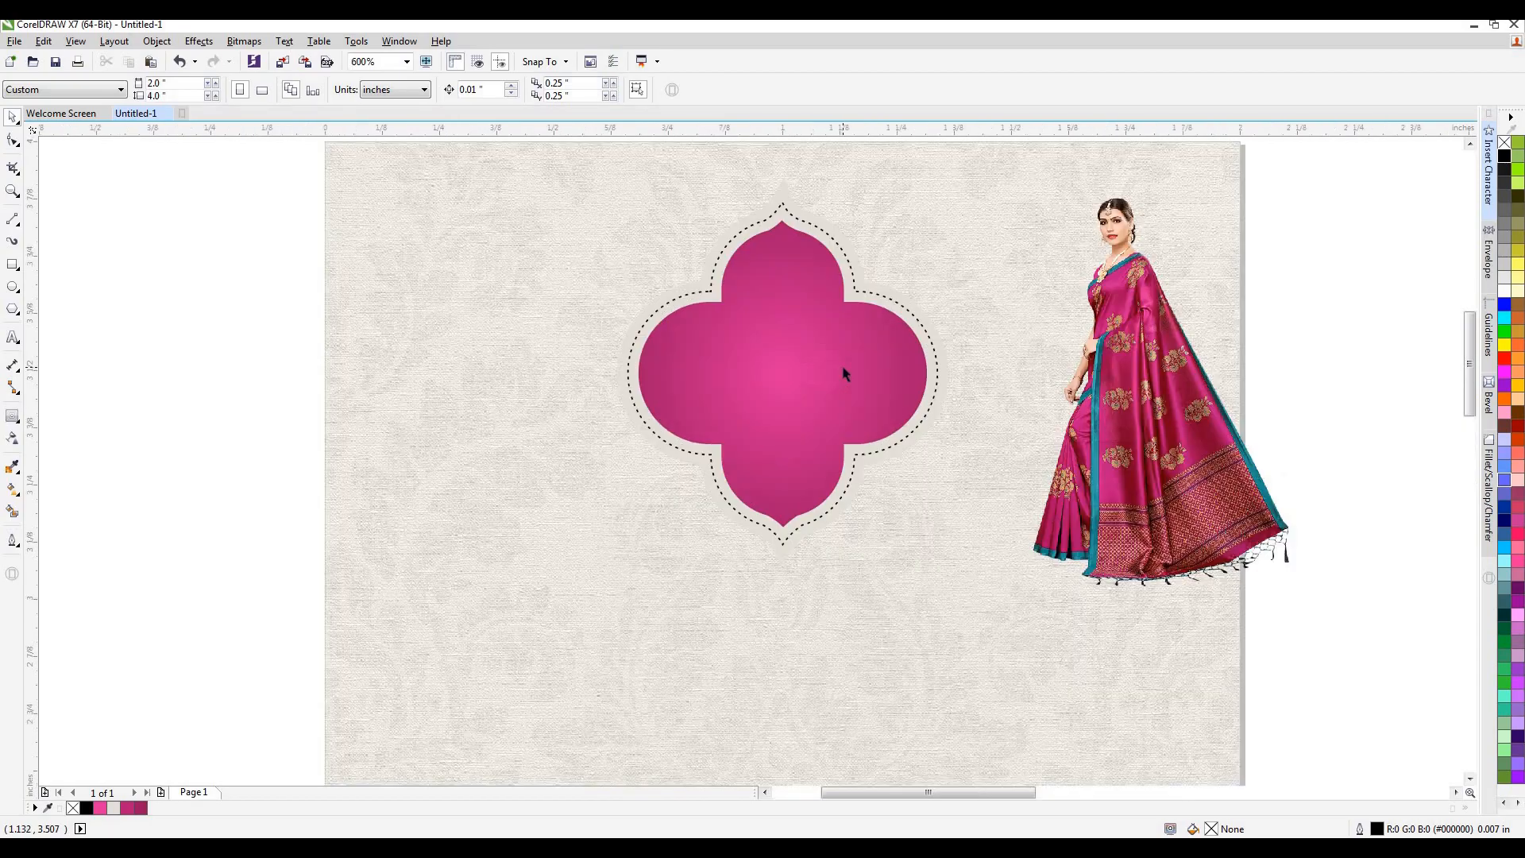
scroll(843, 374, down, 1)
drag(970, 364, 1212, 385)
Group the emblem's three shapes into one object.
click(812, 372)
click(812, 372)
drag(1070, 255, 653, 485)
key(ctrl+g)
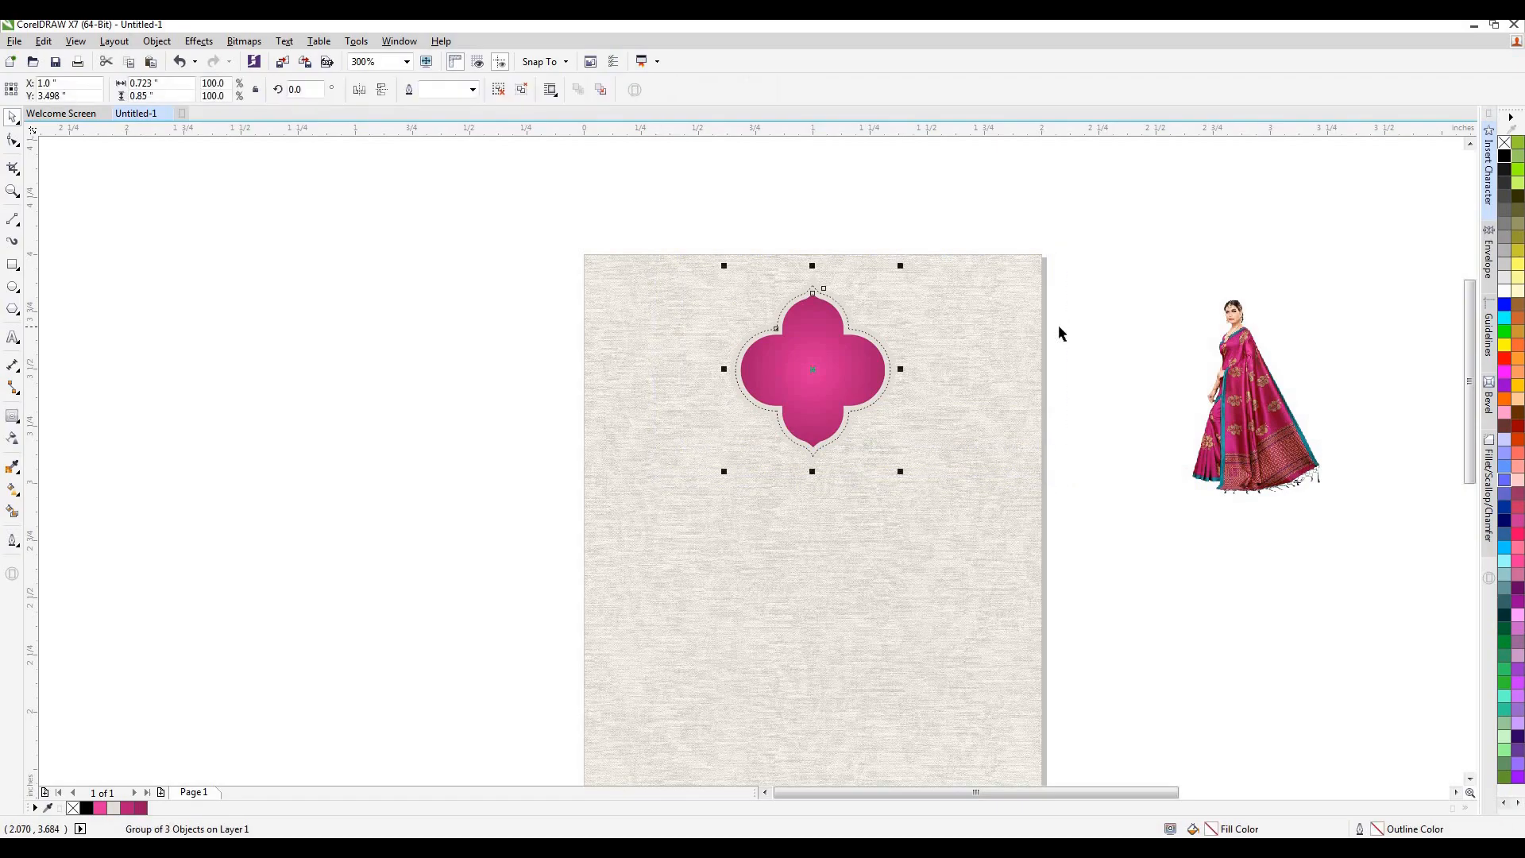
click(1059, 327)
Draw a band about 2 × 0.135 inch across the card below the emblem, with the emblem's pink fountain fill and no outline.
click(11, 268)
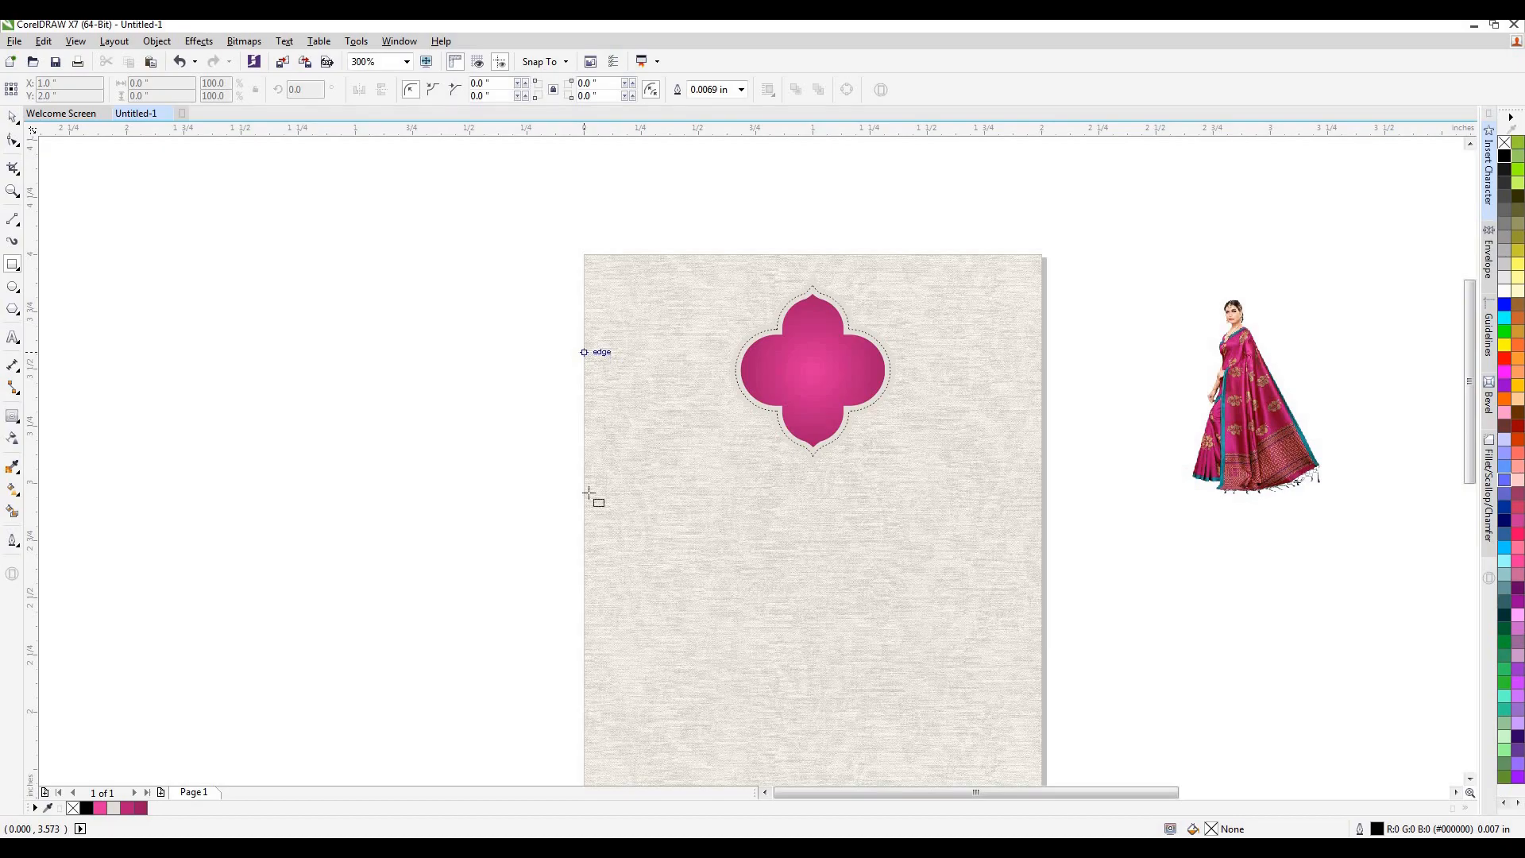
drag(585, 472, 1042, 503)
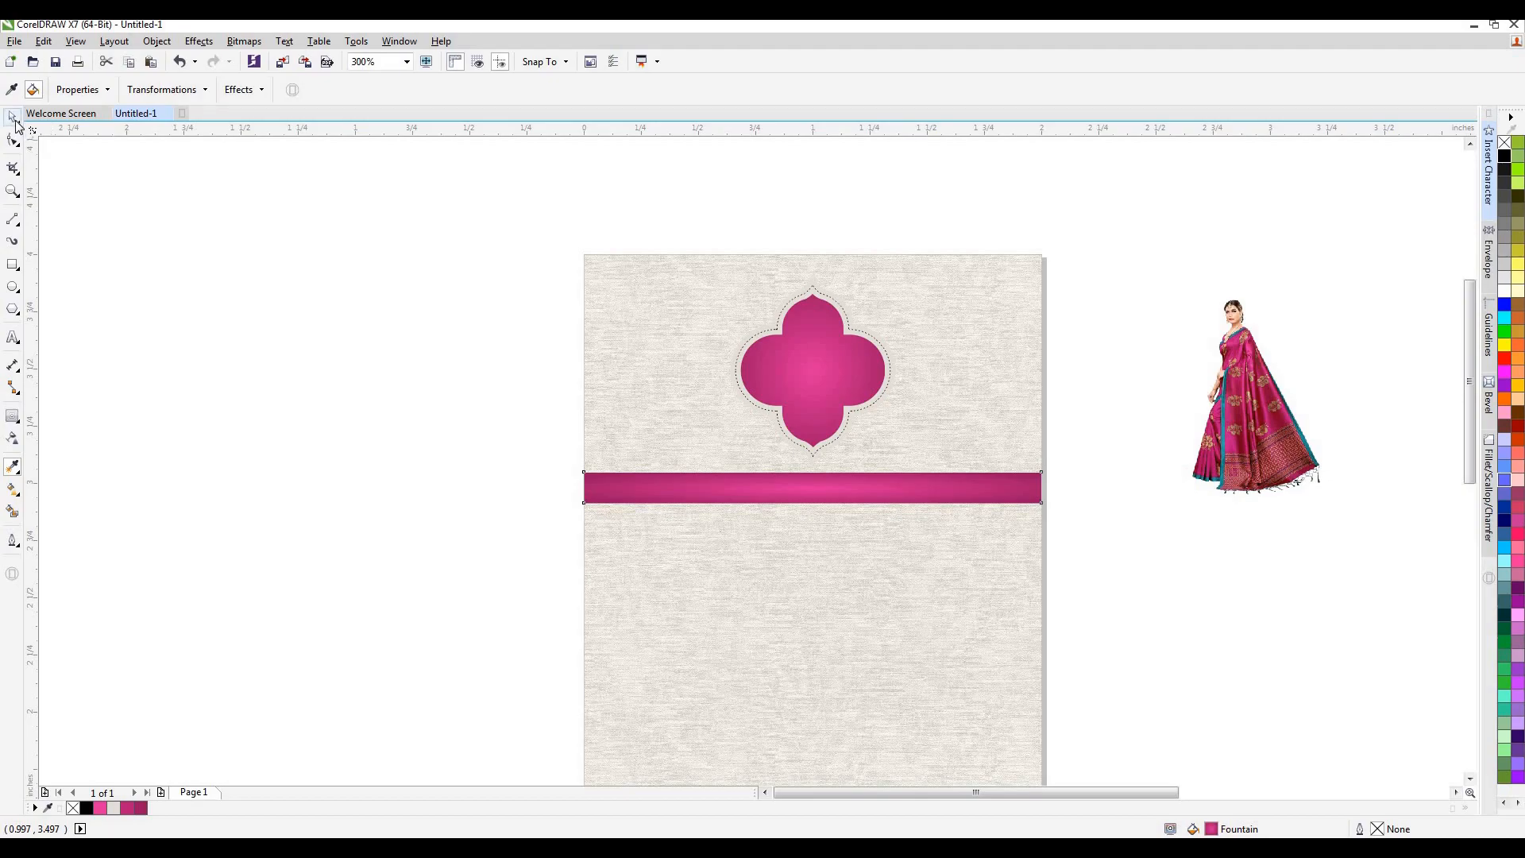
click(12, 118)
click(295, 432)
click(753, 489)
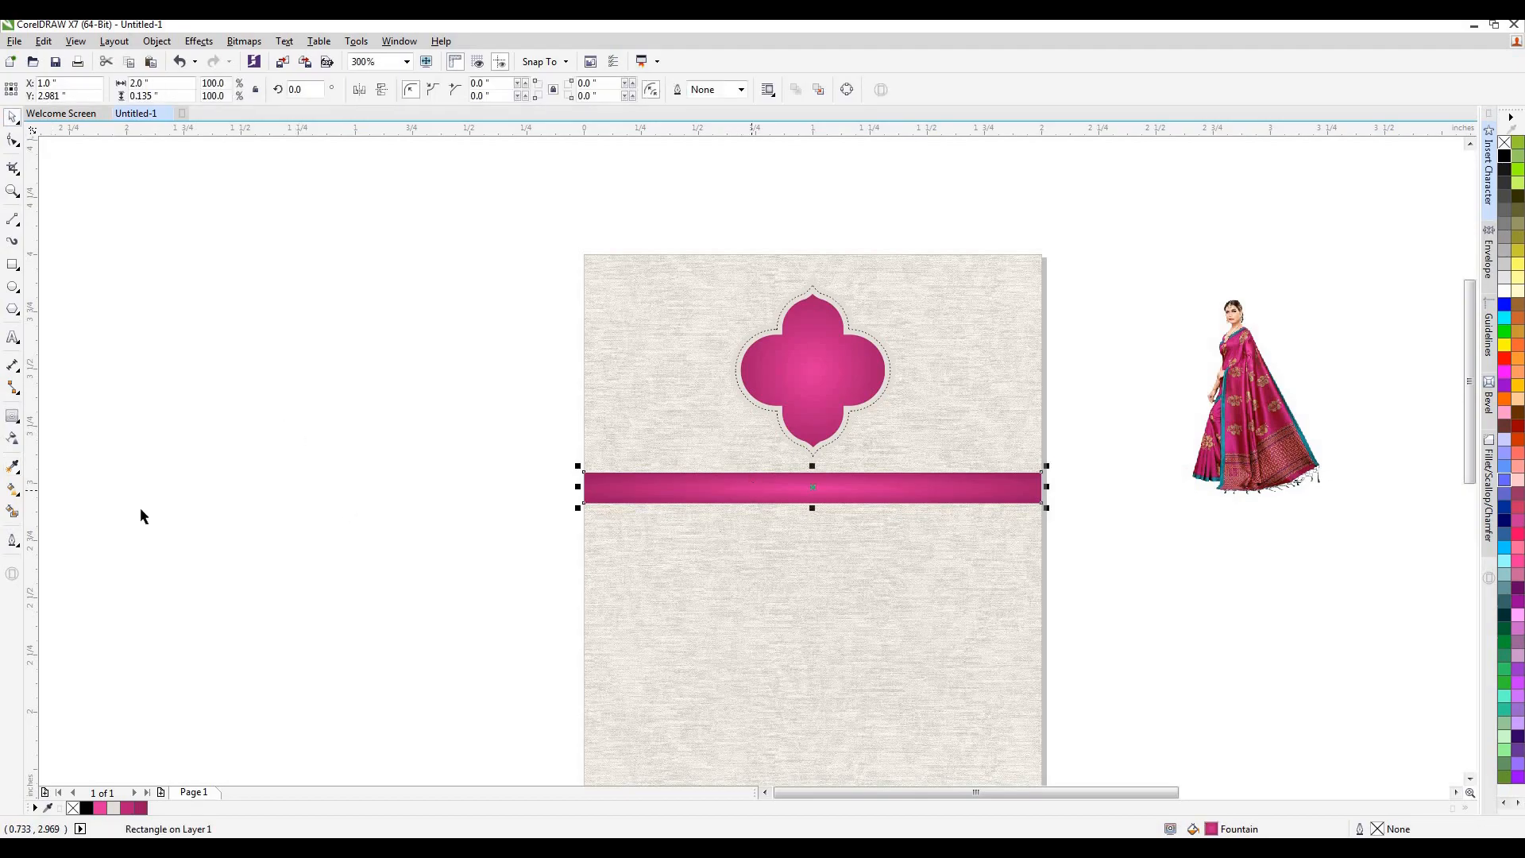
Reshape the band's elliptical fountain fill, pulling its dark end colour inward and stretching the ellipse vertically well beyond the band.
click(12, 491)
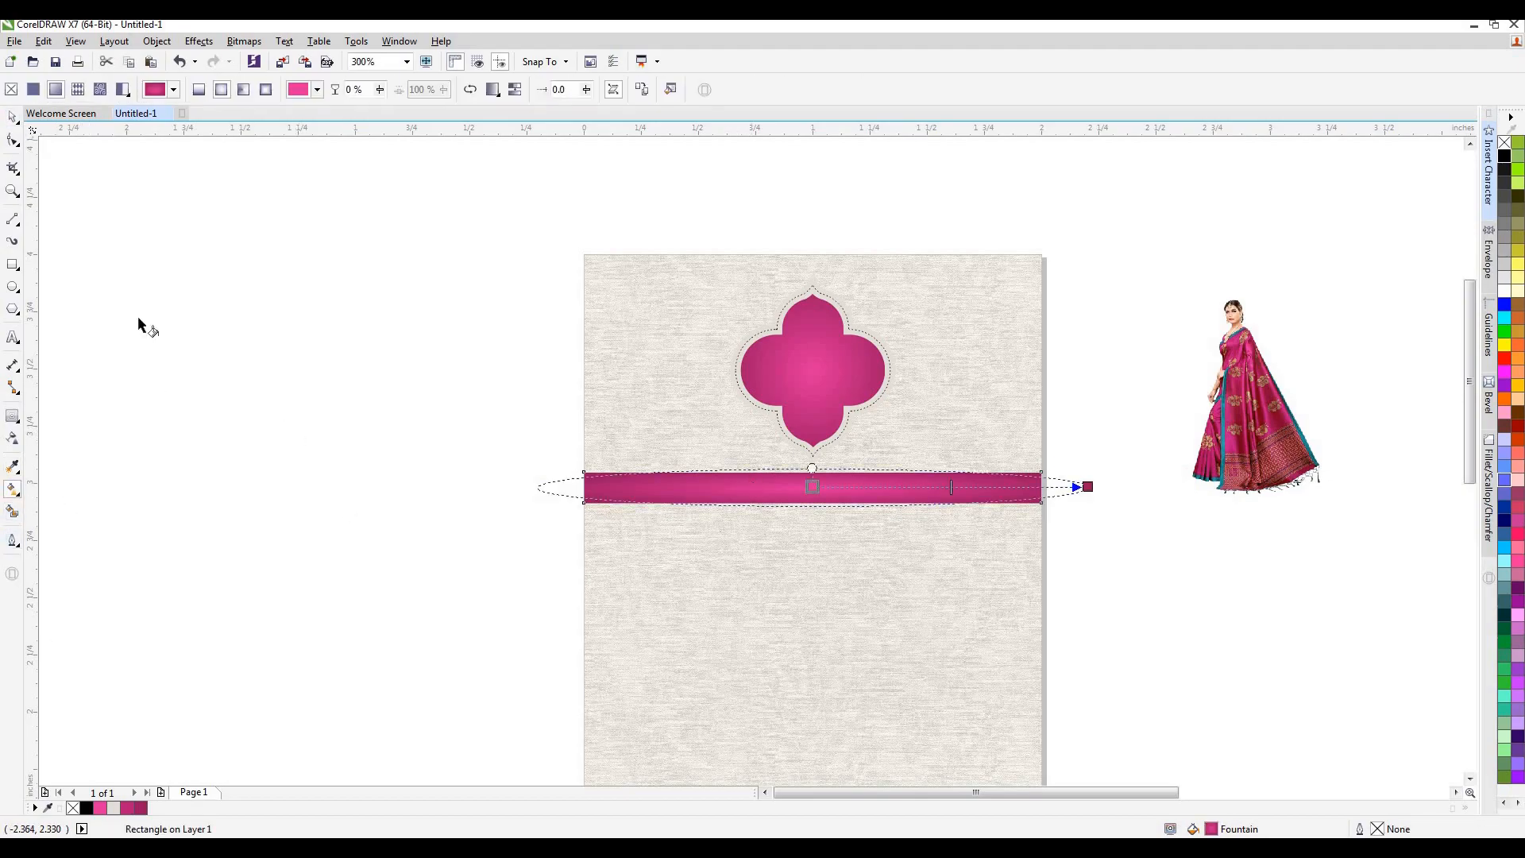
drag(815, 465, 816, 443)
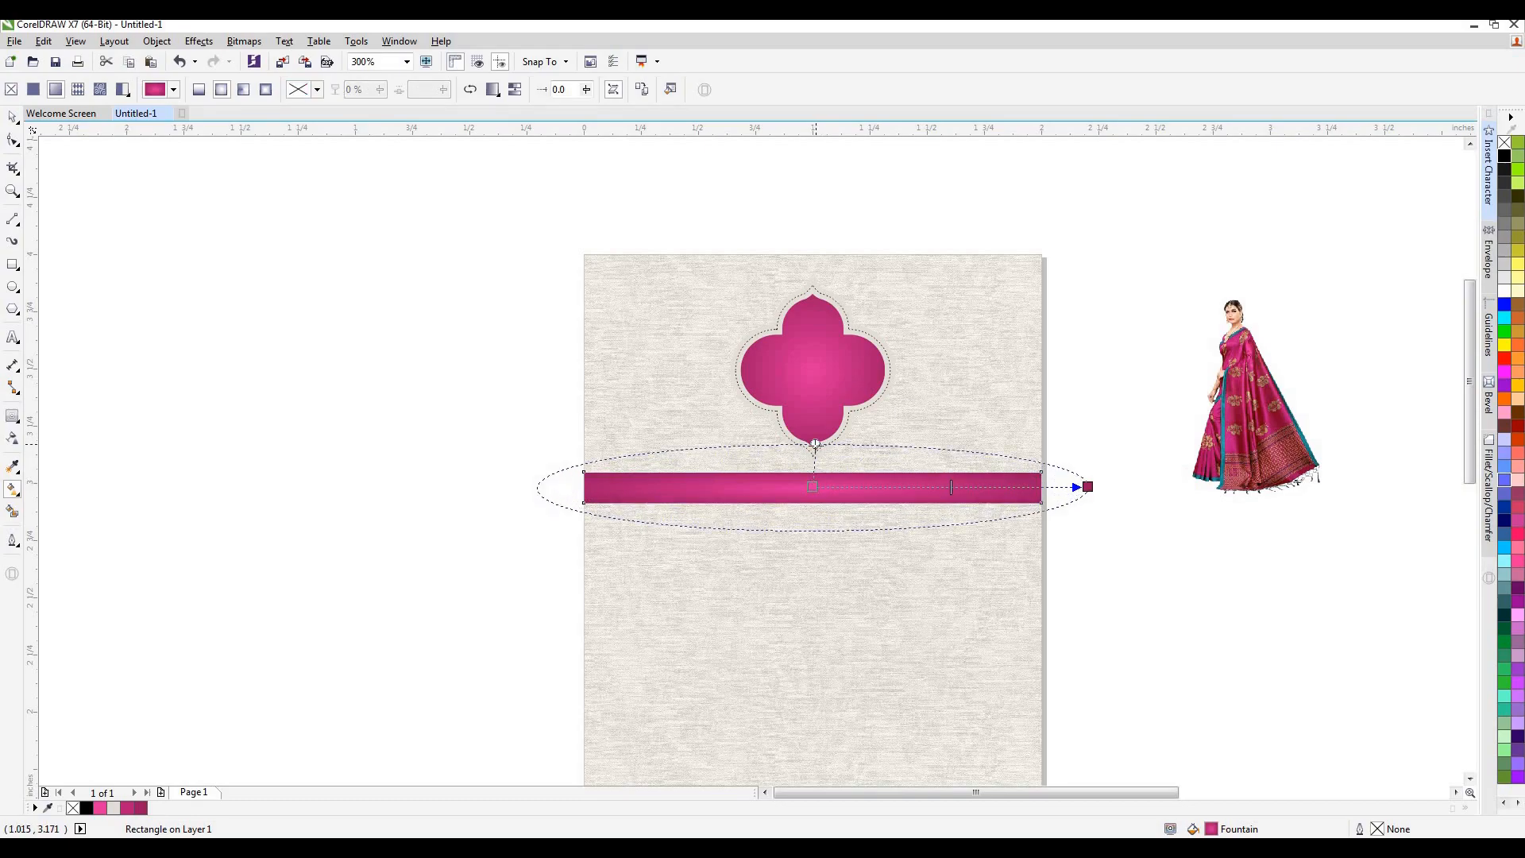
drag(1088, 486, 1014, 486)
drag(815, 455, 808, 390)
key(space)
click(331, 365)
Centre the band and the emblem on the page and bring the emblem in front of the band.
click(852, 492)
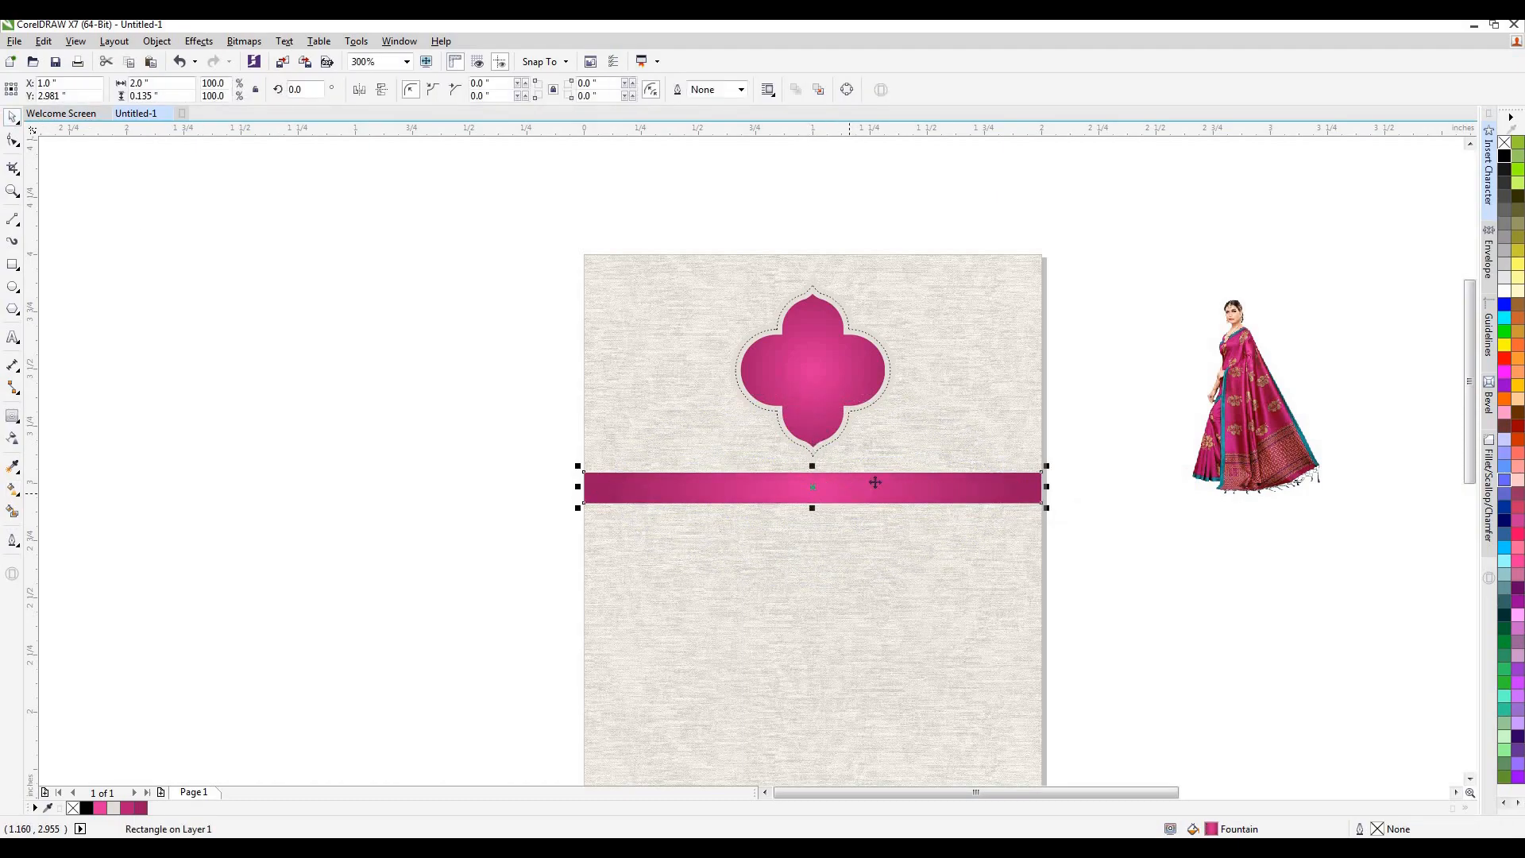
drag(947, 476, 947, 700)
click(829, 369)
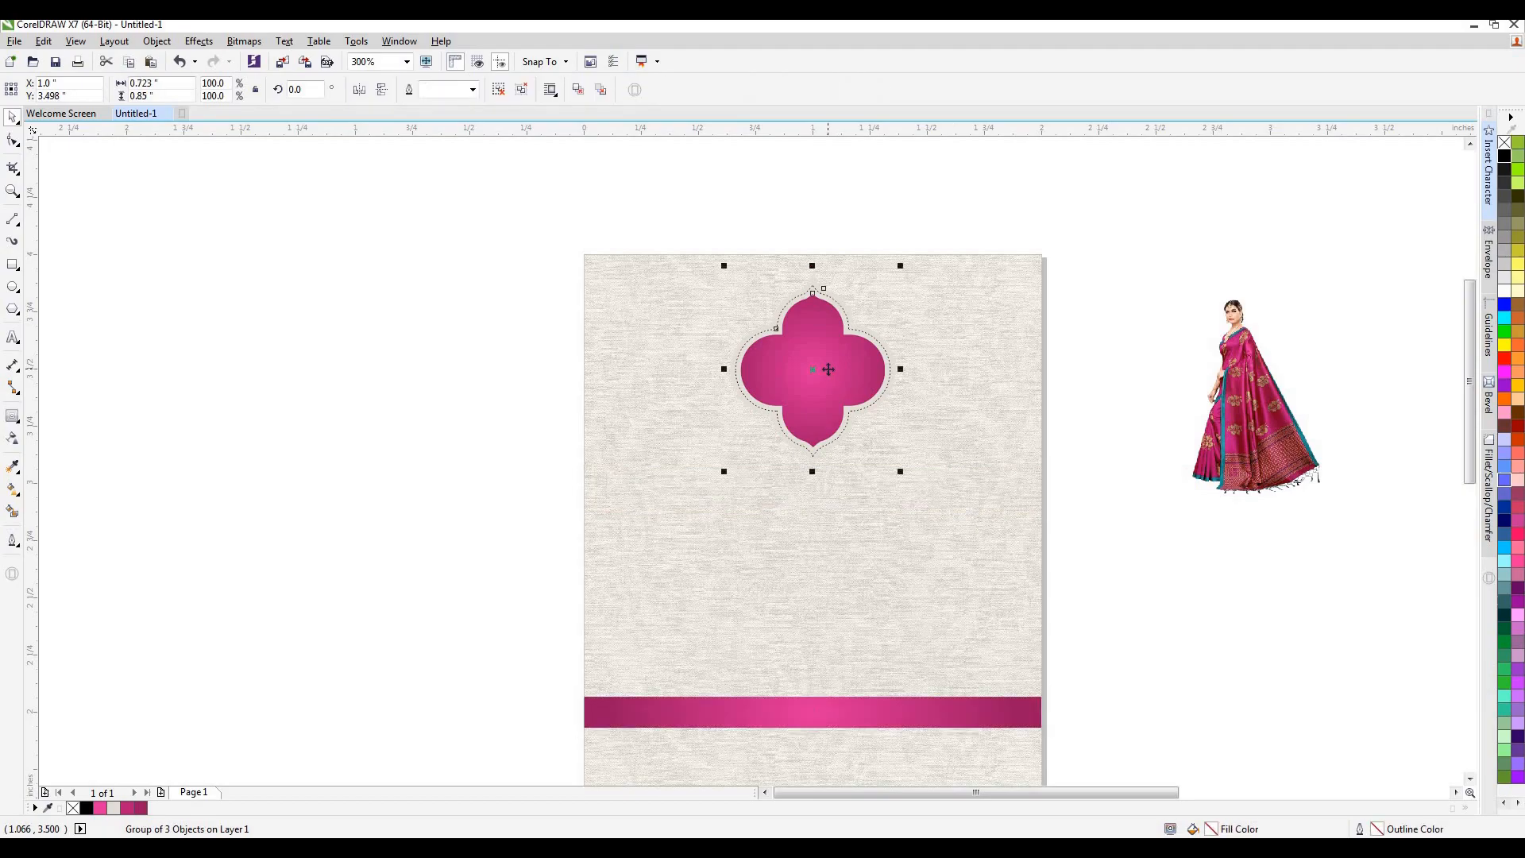
key(p)
scroll(828, 369, down, 1)
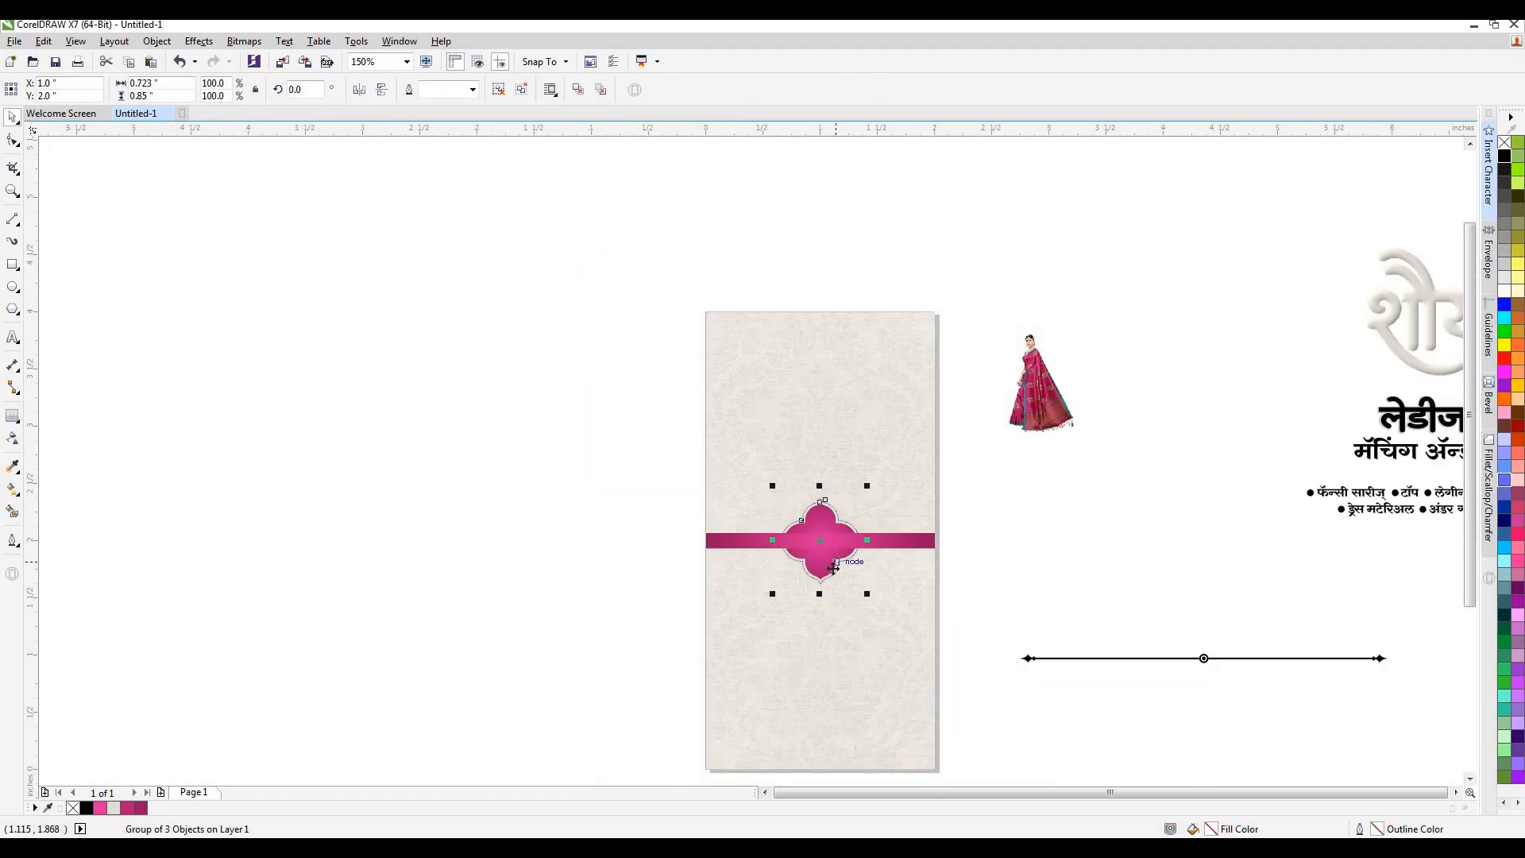
scroll(833, 569, up, 1)
key(shift+Page_Up)
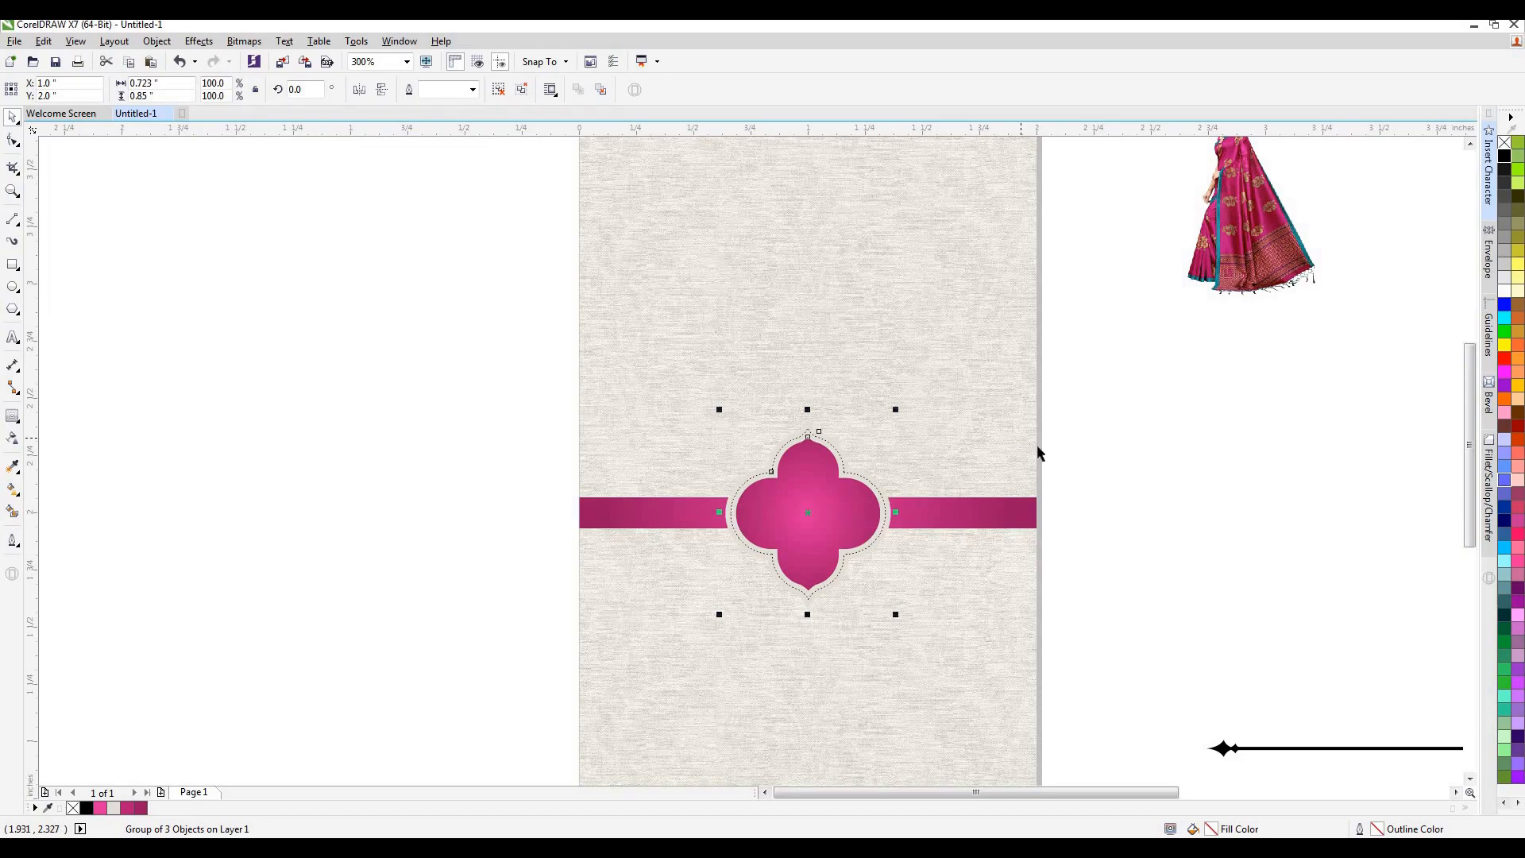
click(1117, 469)
drag(1096, 390, 998, 526)
click(1021, 515)
click(1089, 519)
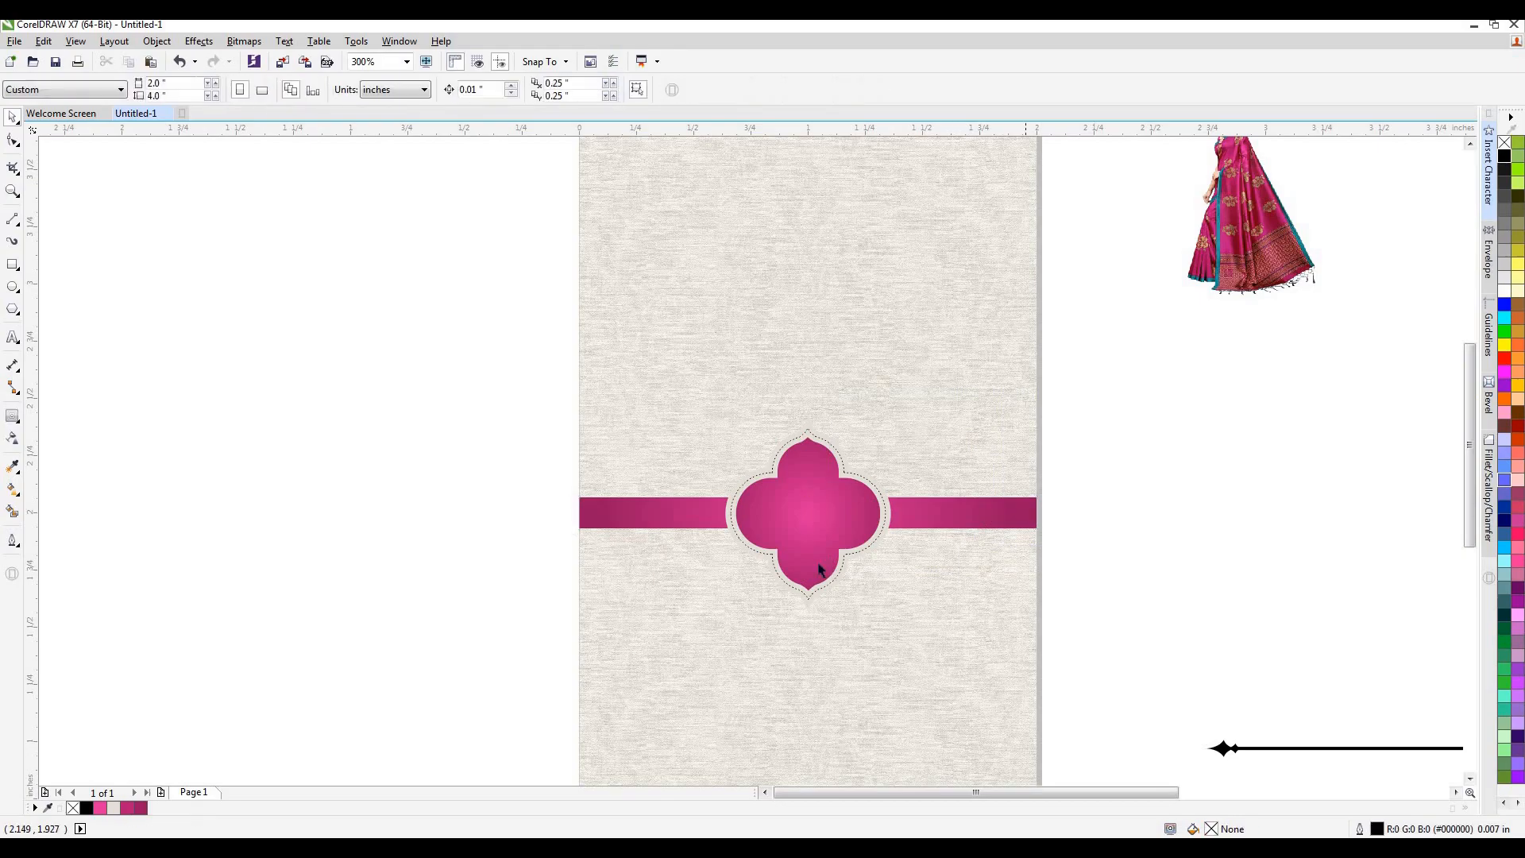
Draw a 2 inch horizontal line across the card just above the band.
click(921, 525)
scroll(867, 542, up, 1)
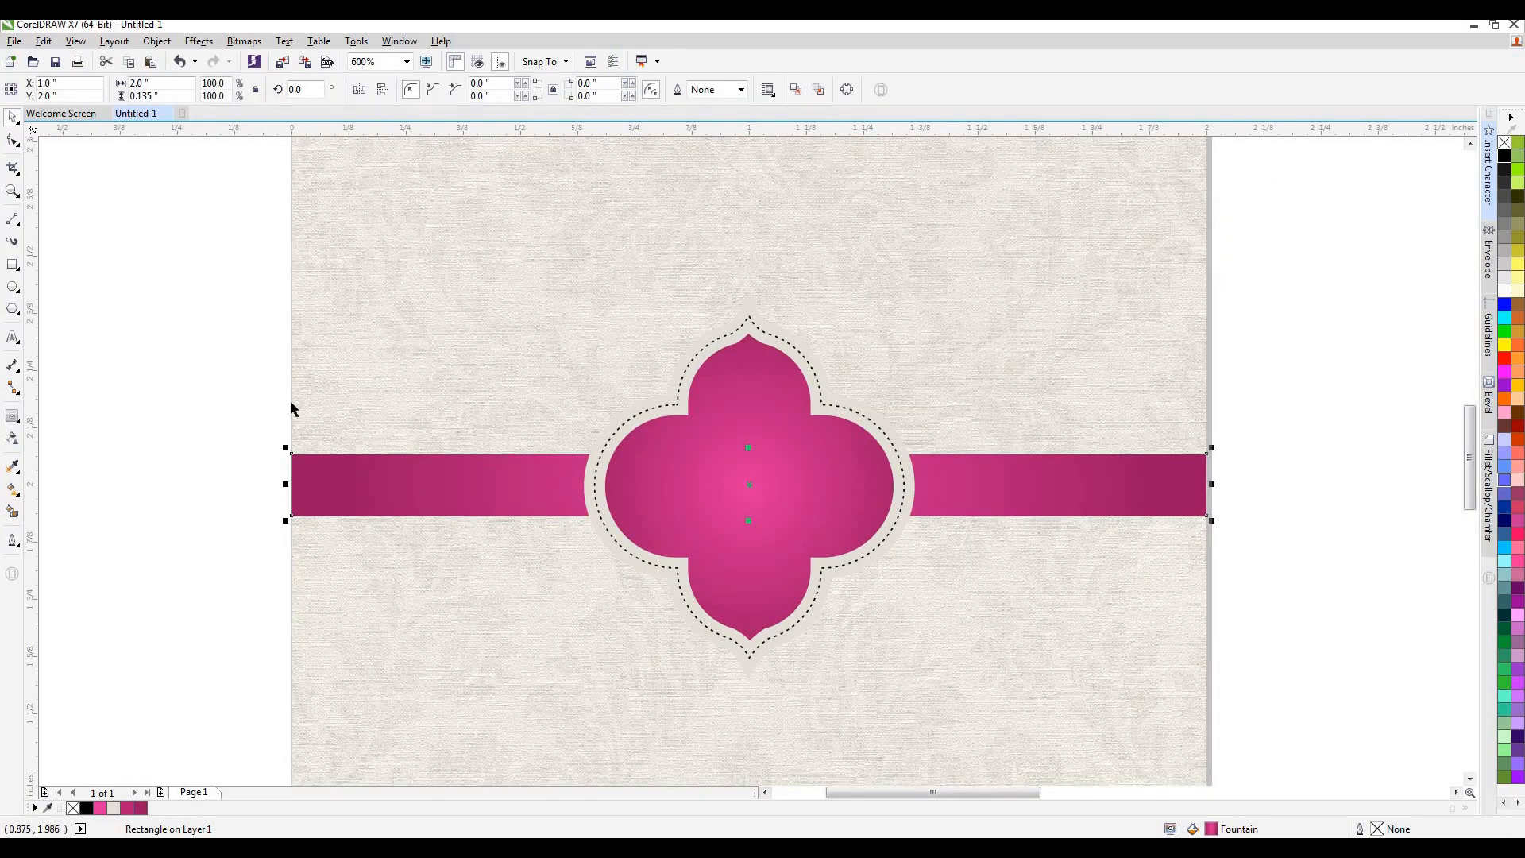
click(50, 266)
click(12, 218)
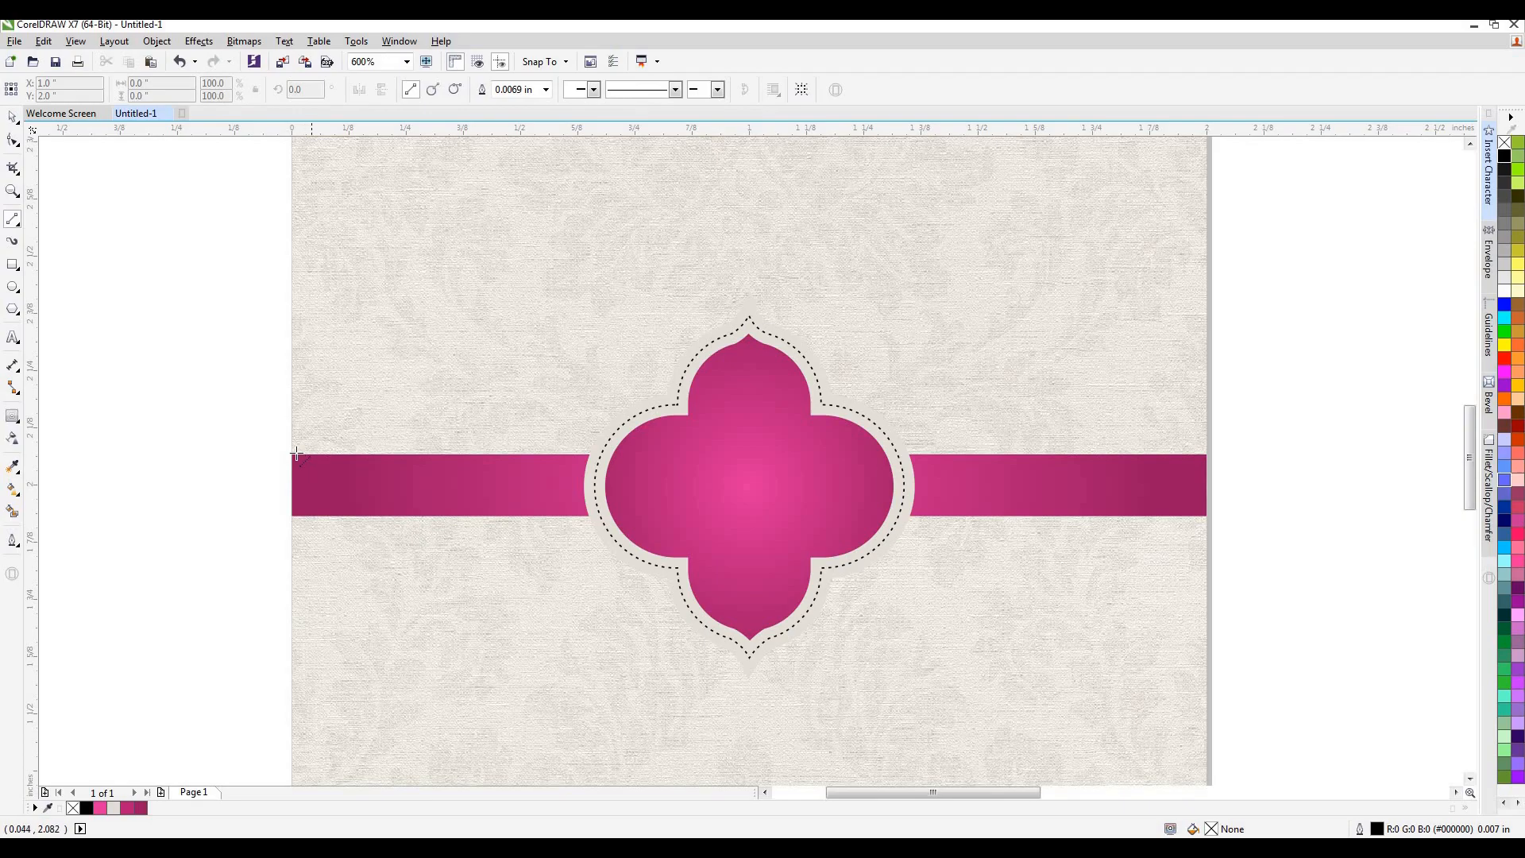
drag(471, 435, 1207, 441)
Give the line above the band a dashed style and colour it dark pink #B61A77.
click(12, 541)
key(F12)
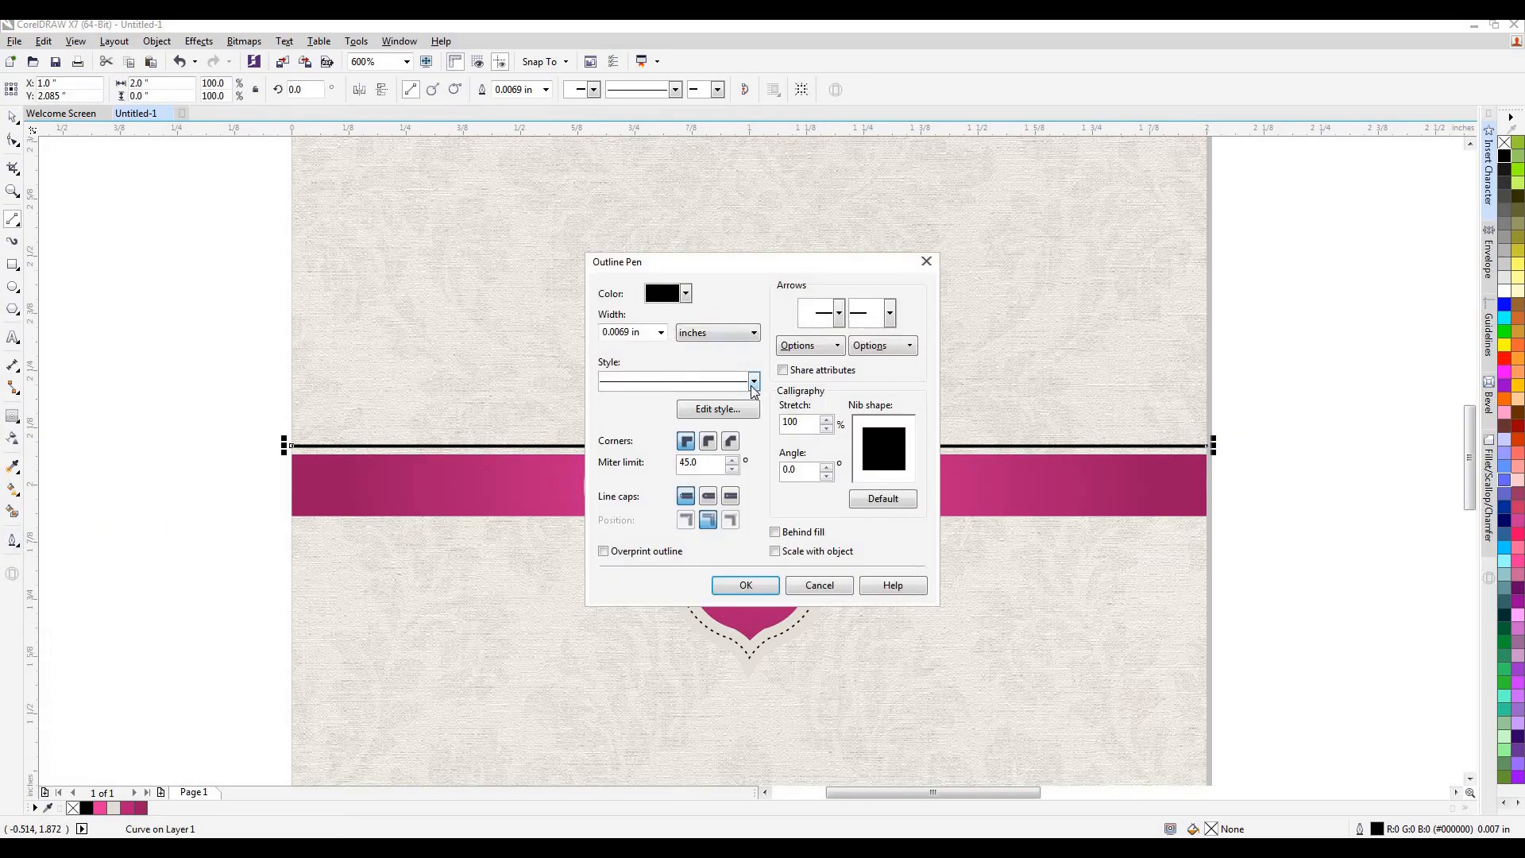
click(754, 387)
click(753, 524)
click(734, 522)
click(746, 585)
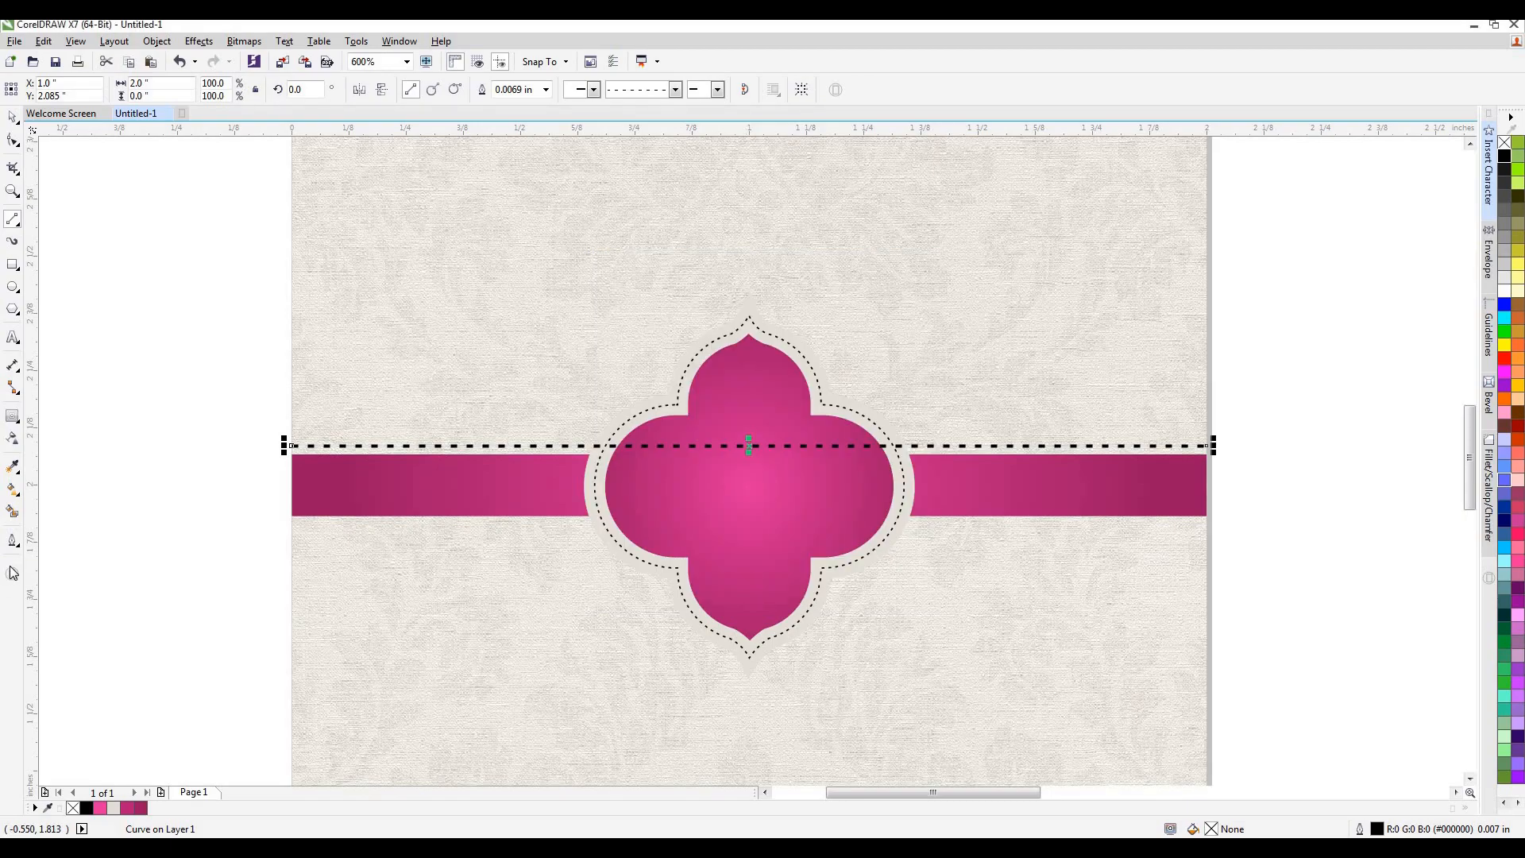
right_click(127, 808)
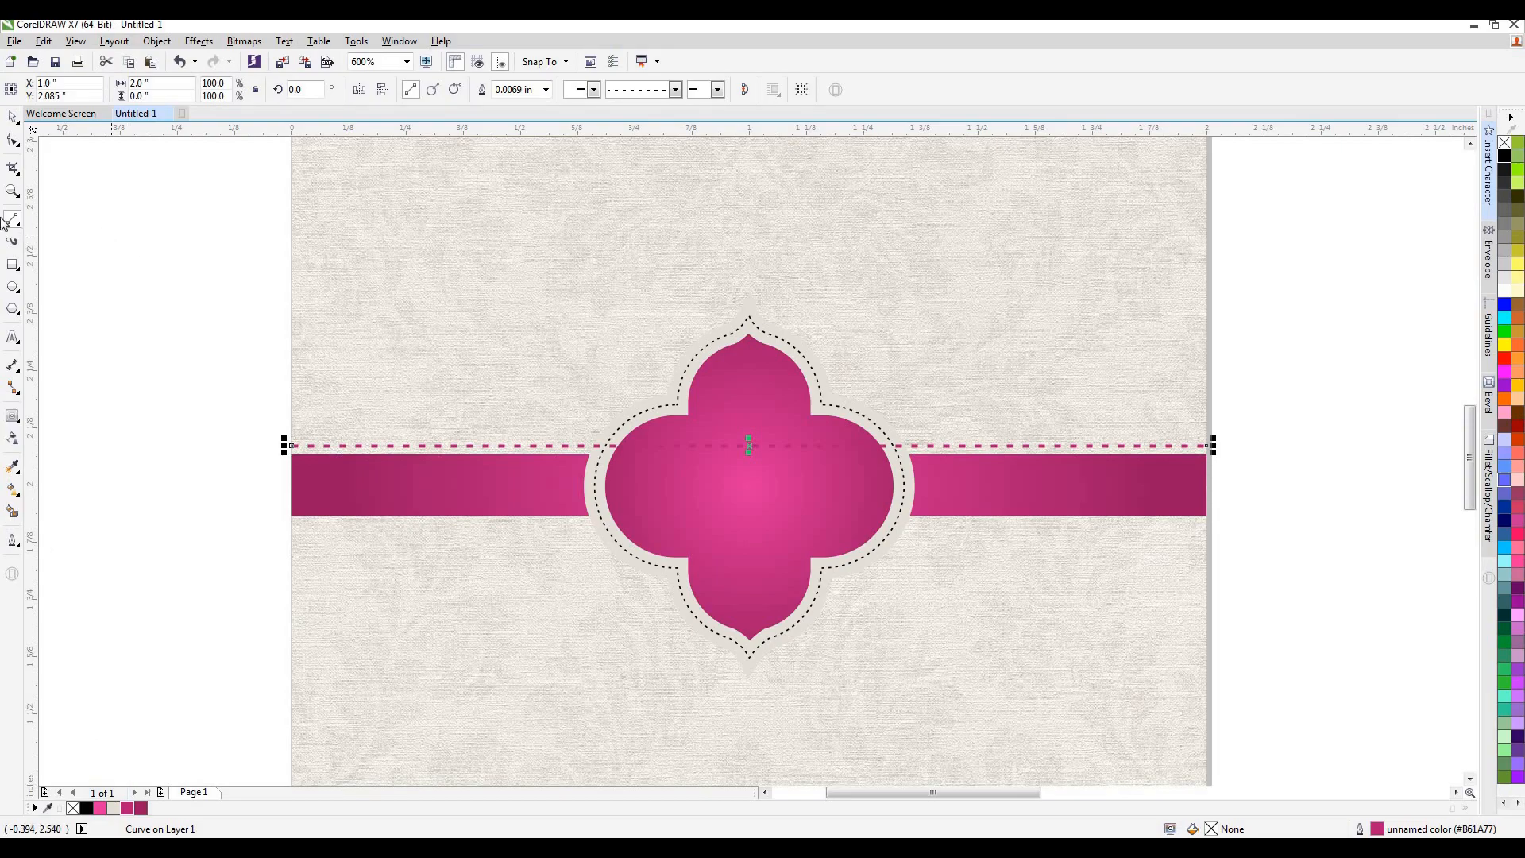
click(11, 117)
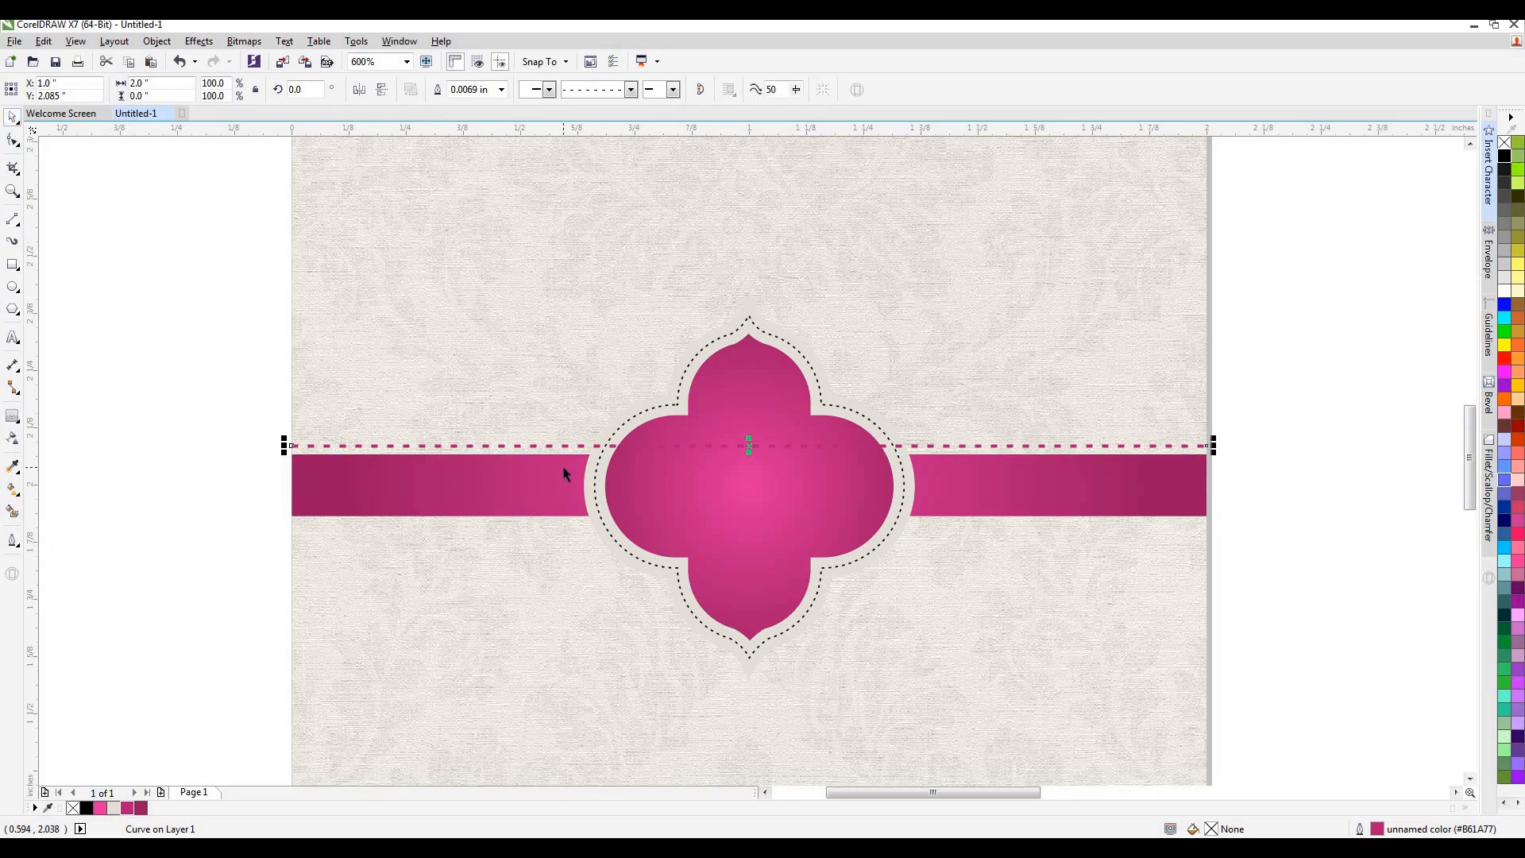
Duplicate the dashed line just below the band and bring the emblem in front of both lines.
key(ctrl+c)
key(ctrl+v)
key(Down)
key(Down)
key(Up)
key(Up)
key(Up)
drag(1333, 270, 498, 724)
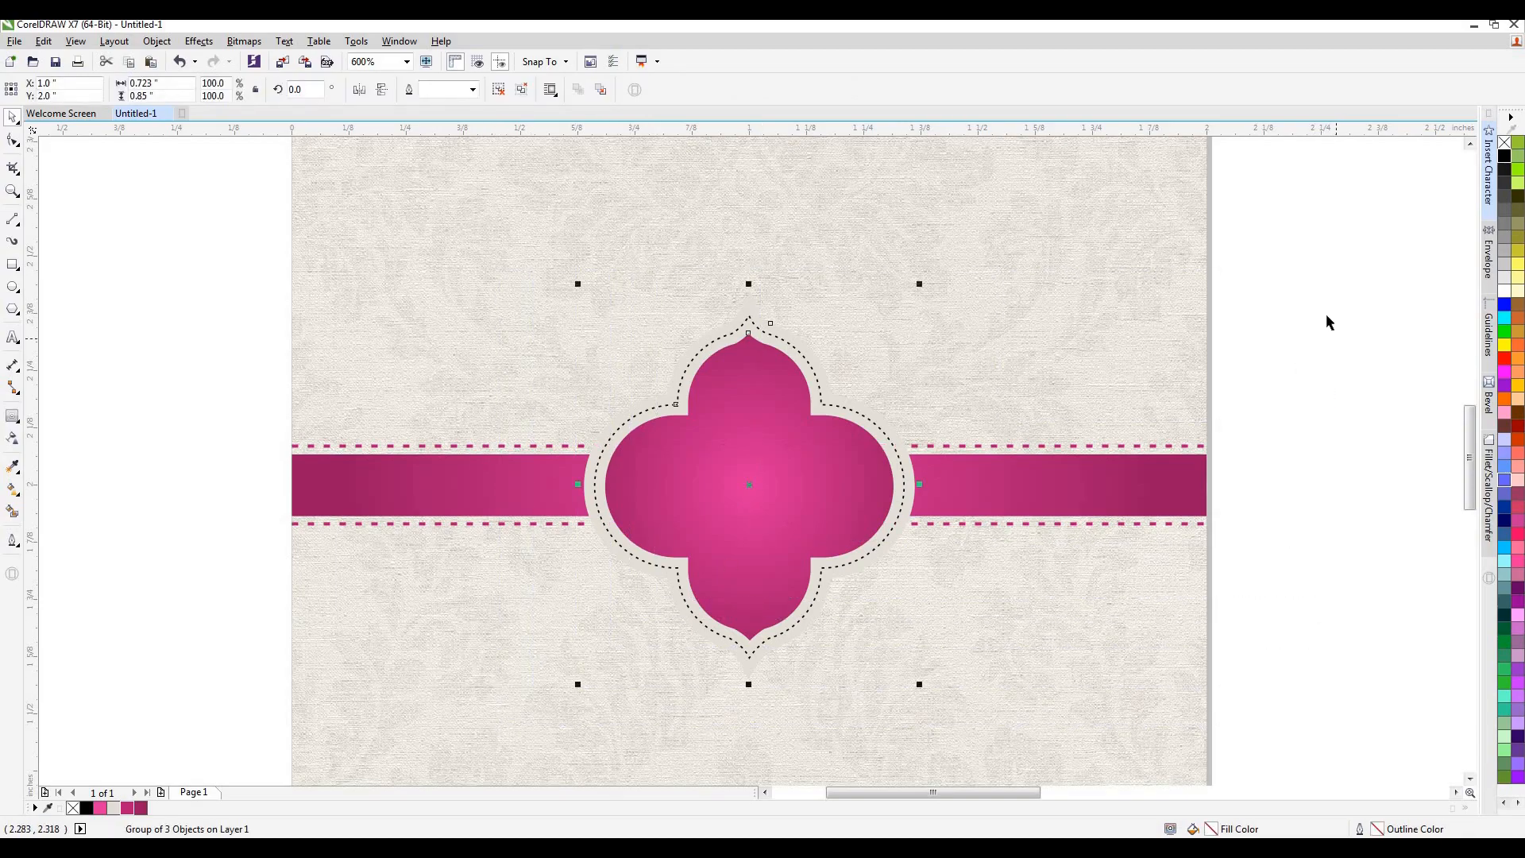
Group the emblem, band and dashed lines and move the group up to the upper part of the card.
drag(1214, 266, 209, 736)
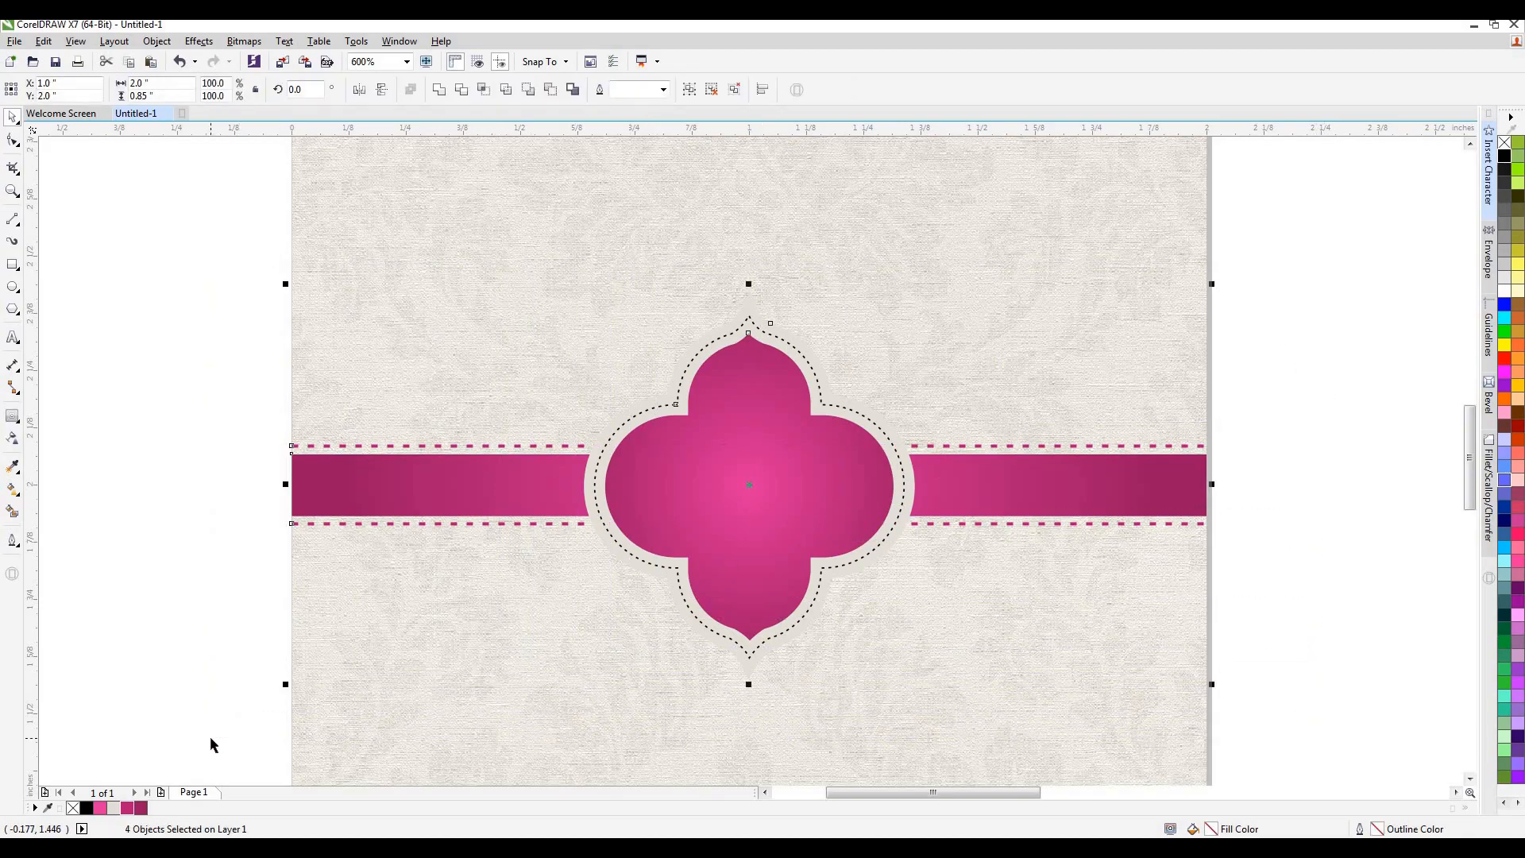
key(ctrl+g)
scroll(821, 523, down, 2)
scroll(822, 524, down, 1)
drag(819, 522, 789, 343)
key(Escape)
scroll(794, 336, up, 1)
scroll(847, 255, up, 1)
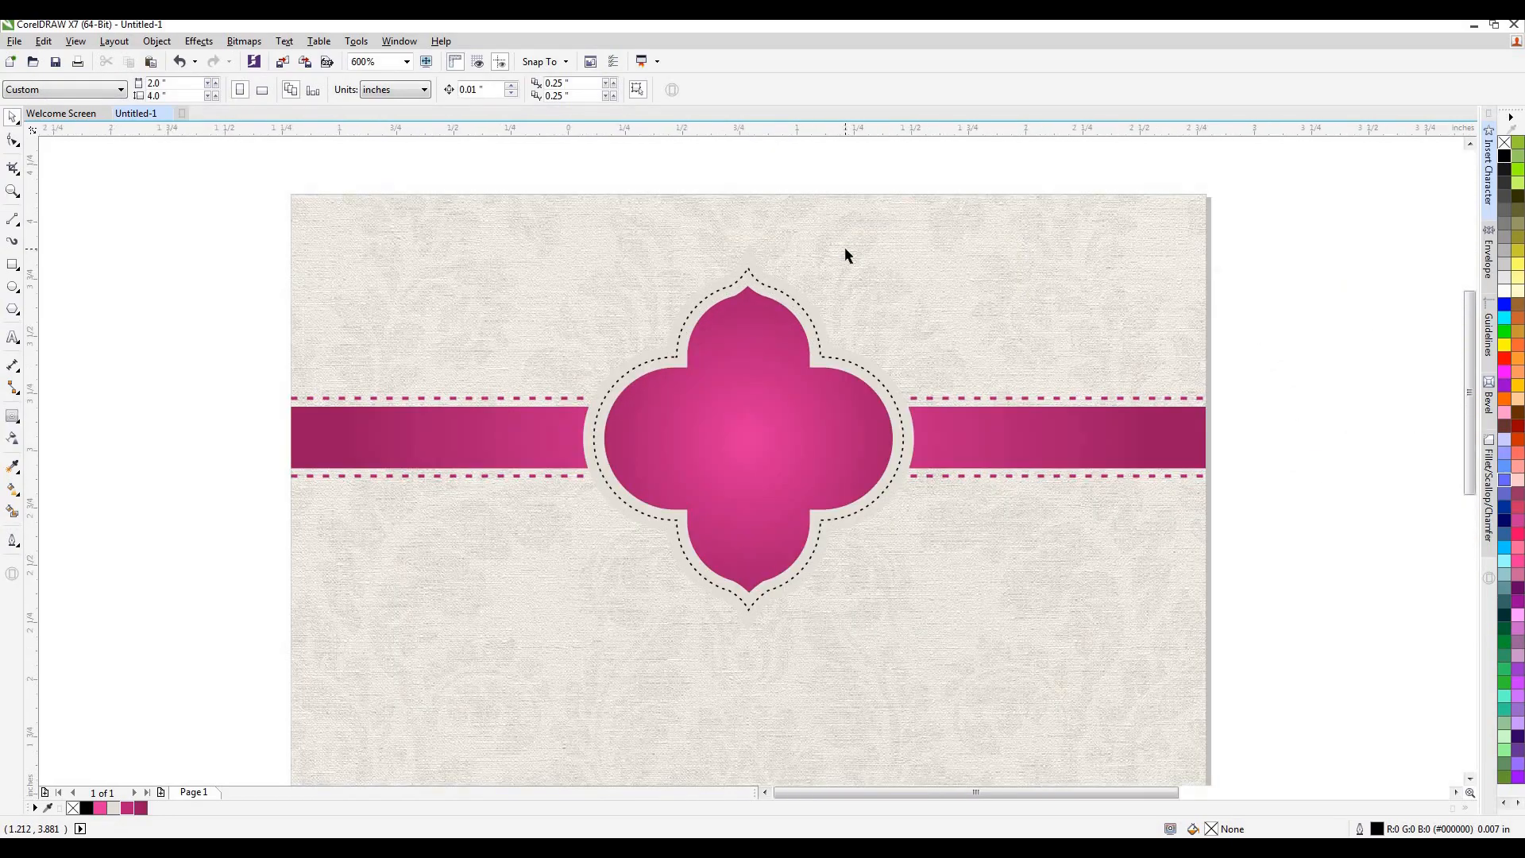
Place the embossed शौर्या lettering on the card below the emblem and scale it to about 0.971 × 0.83 inch.
scroll(846, 253, down, 2)
scroll(845, 255, down, 1)
drag(1427, 222, 830, 394)
drag(912, 472, 883, 438)
click(980, 351)
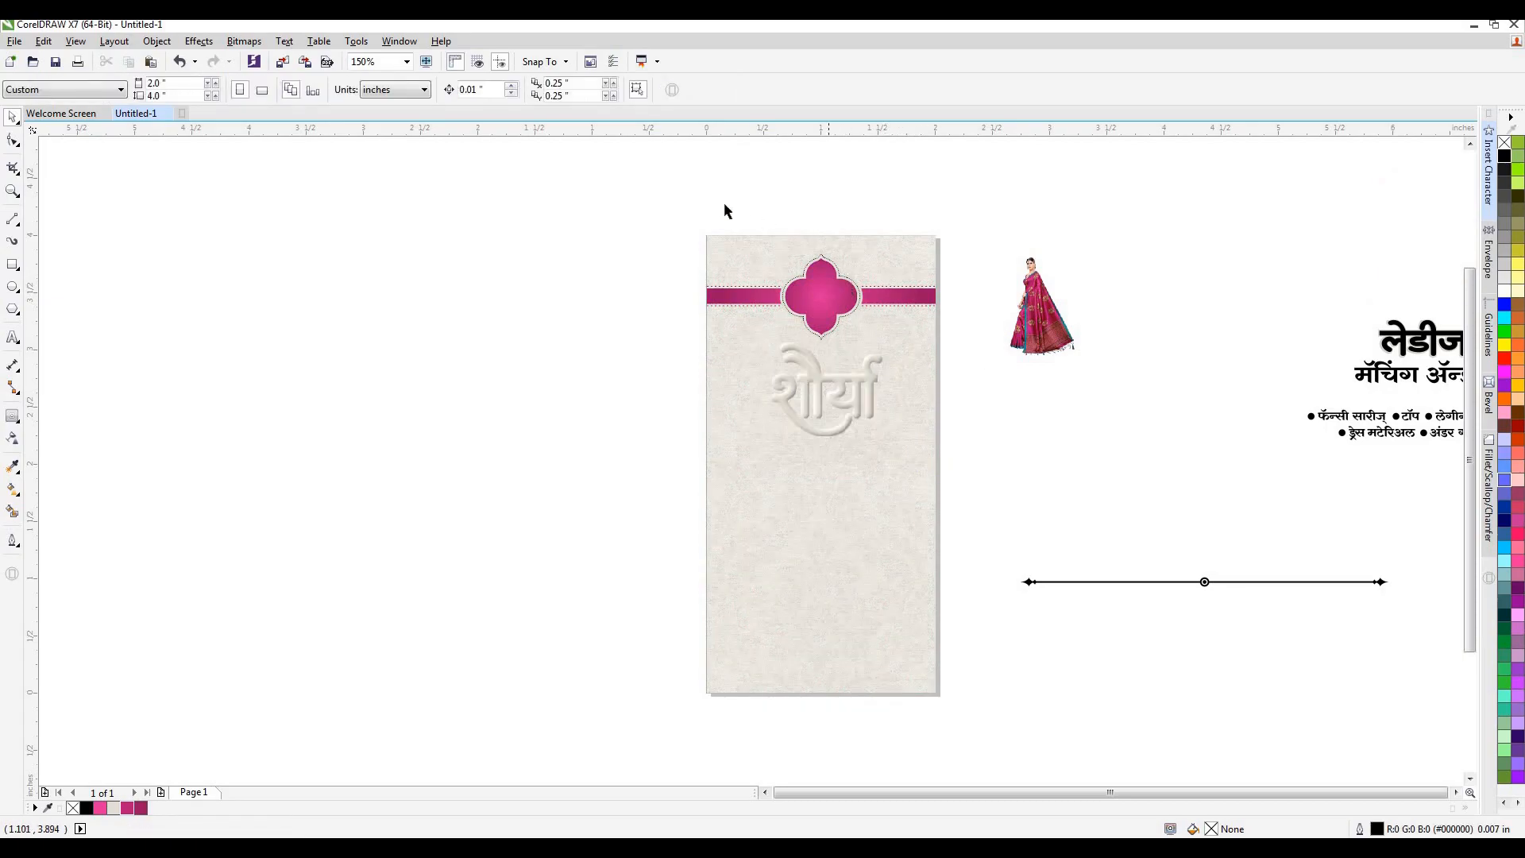
Ungroup the emblem and band, and enlarge the three emblem shapes about their centre to 0.868 × 1.021 inch.
click(824, 278)
click(519, 90)
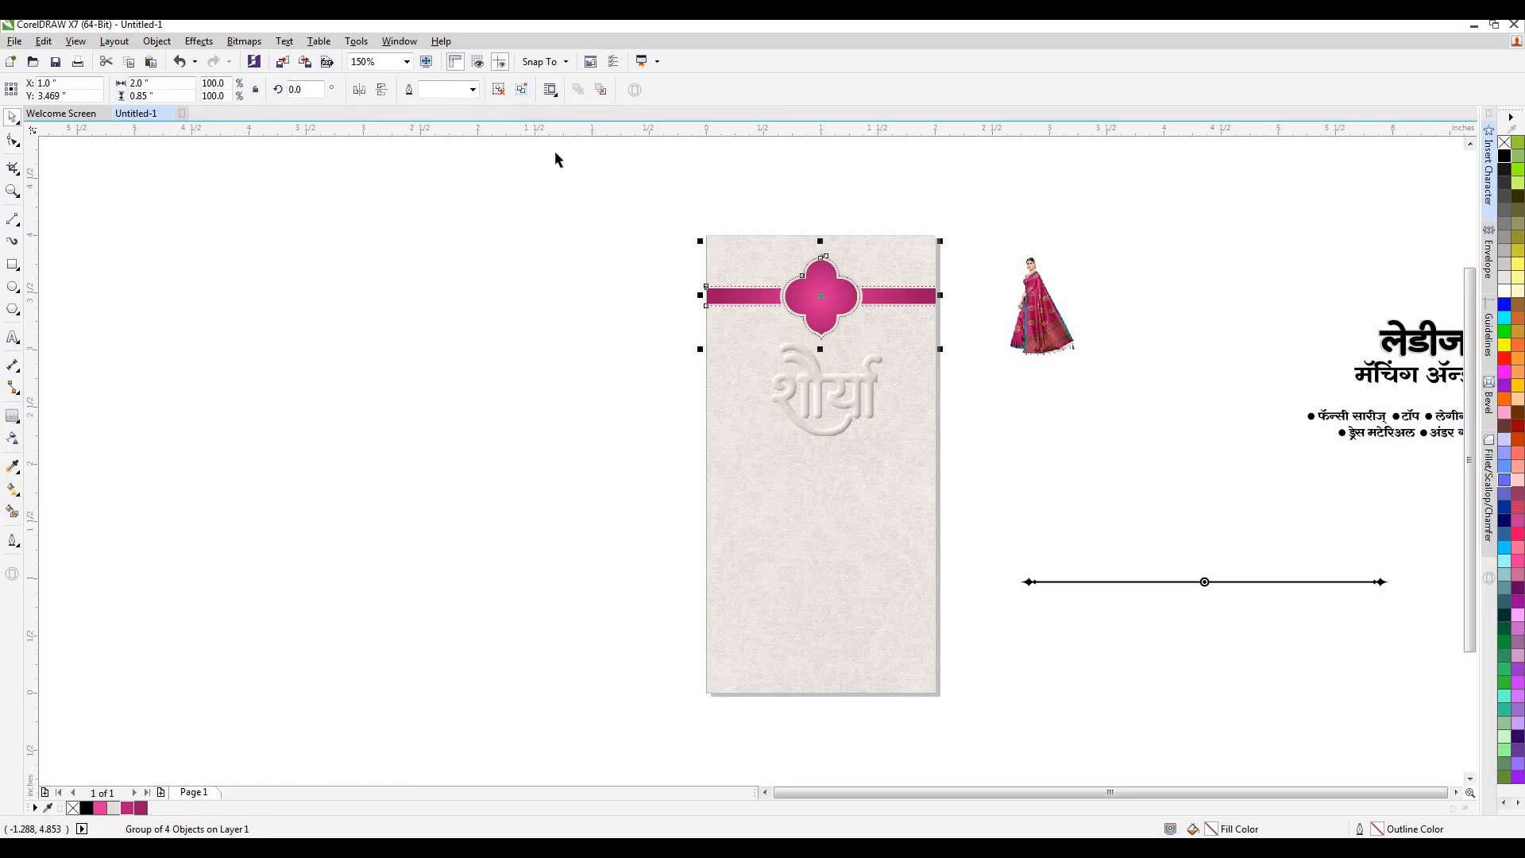
click(557, 154)
drag(699, 179, 863, 341)
key(shift+F2)
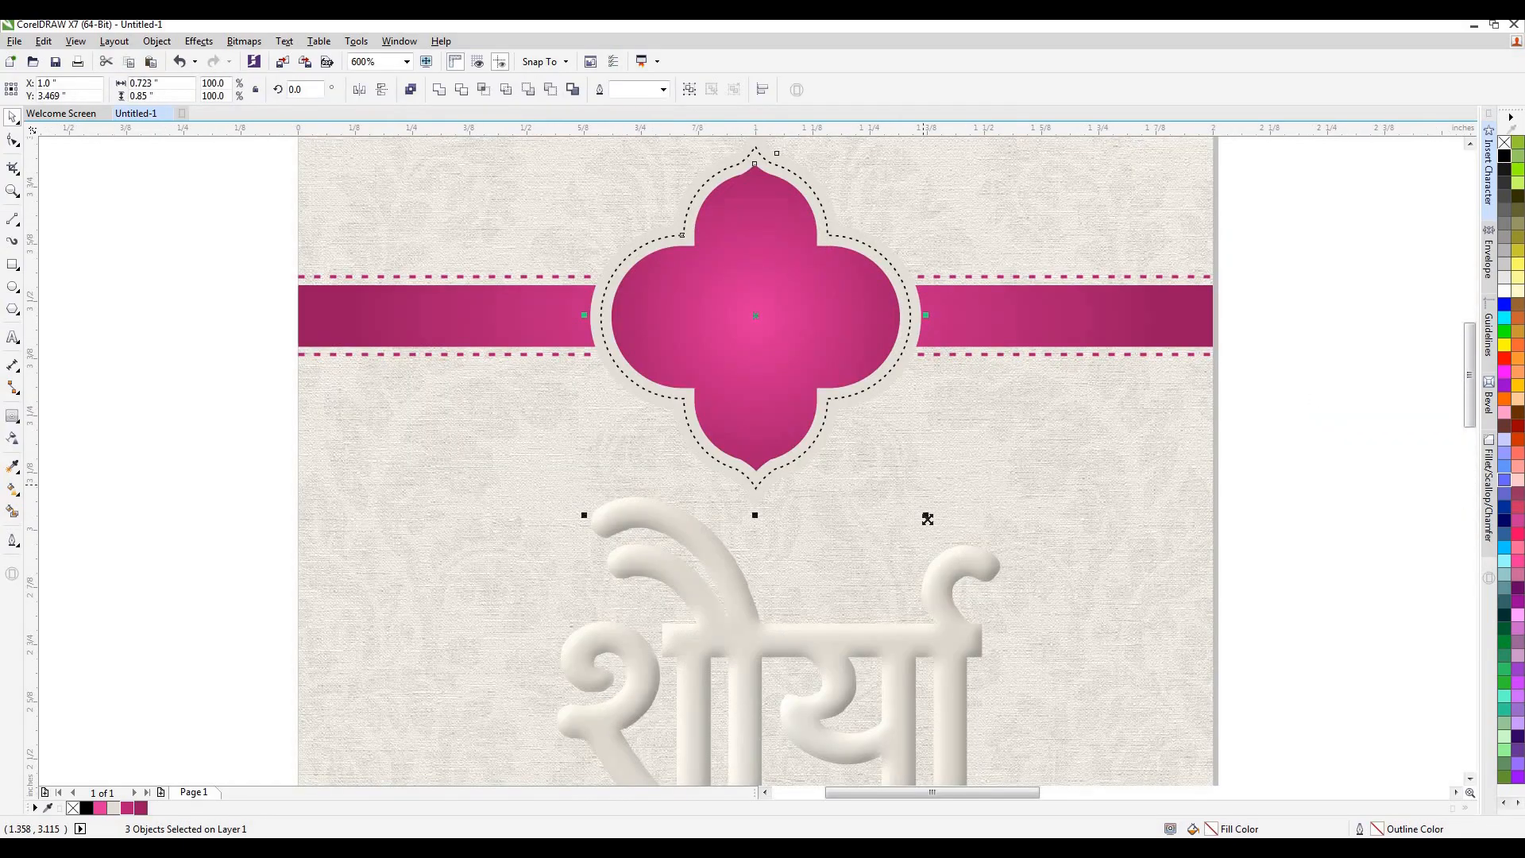
drag(934, 521, 945, 528)
scroll(922, 493, down, 1)
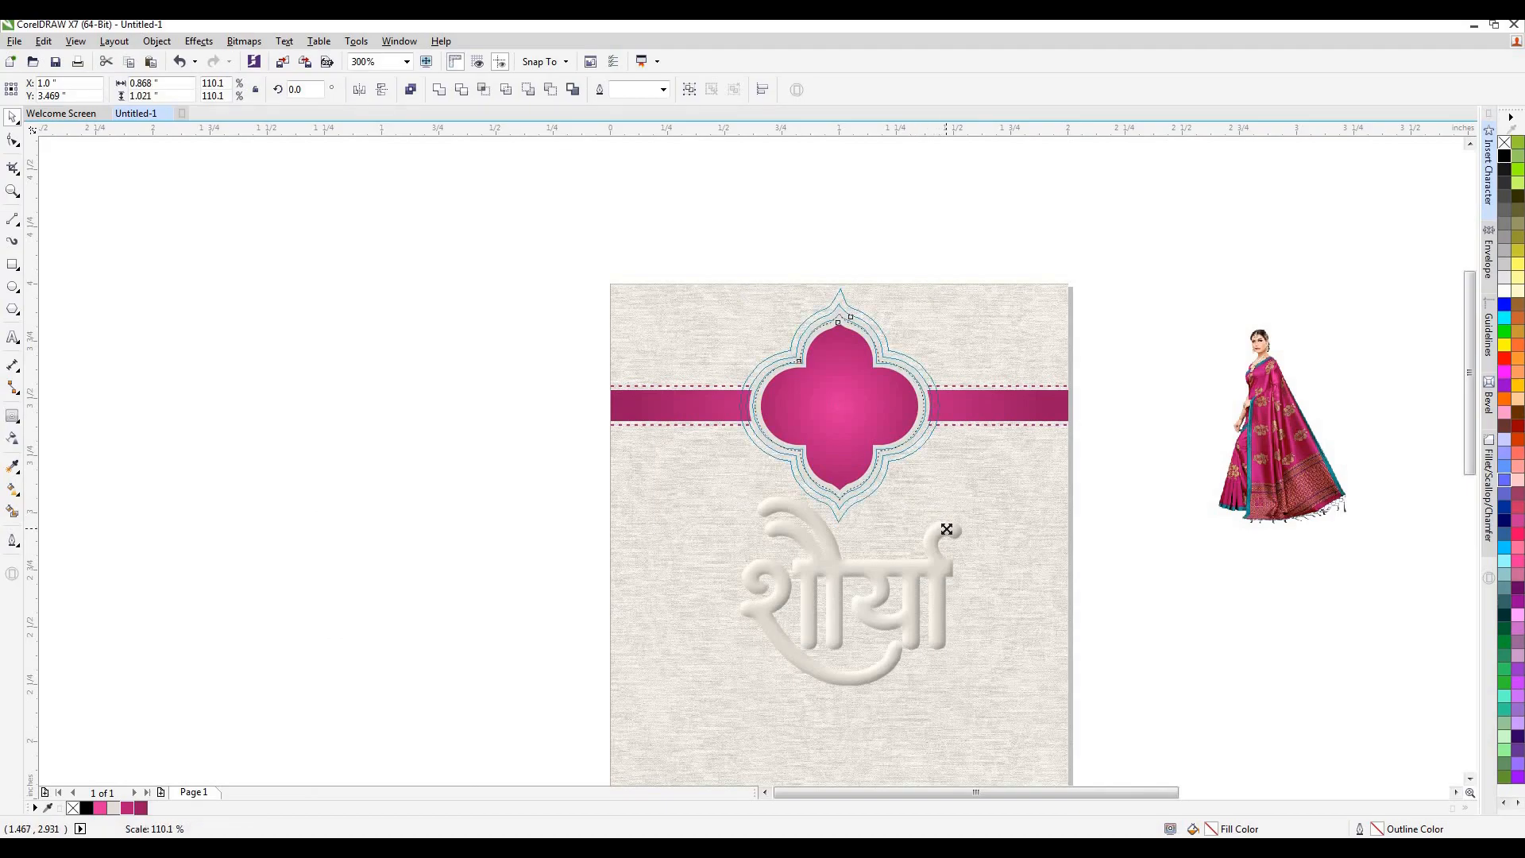
Nudge the emblem, band and dashed lines down together to a centre height of 3.459 inch.
drag(1134, 251, 547, 582)
key(Down)
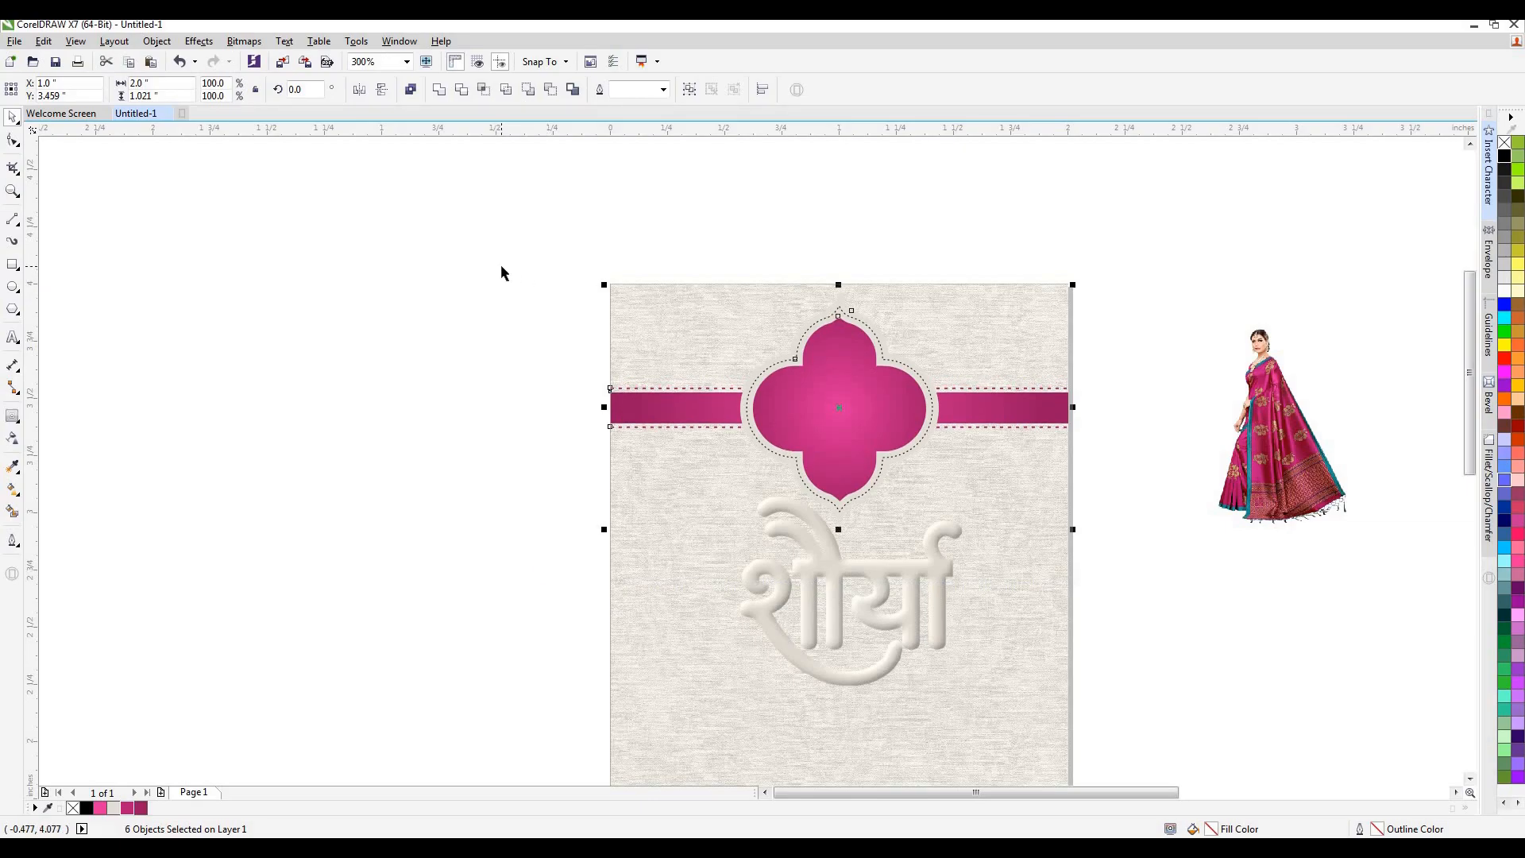
click(496, 288)
Place the शौर्या lettering in front at the middle of the emblem and scale it to about 0.452 × 0.386 inch.
click(829, 598)
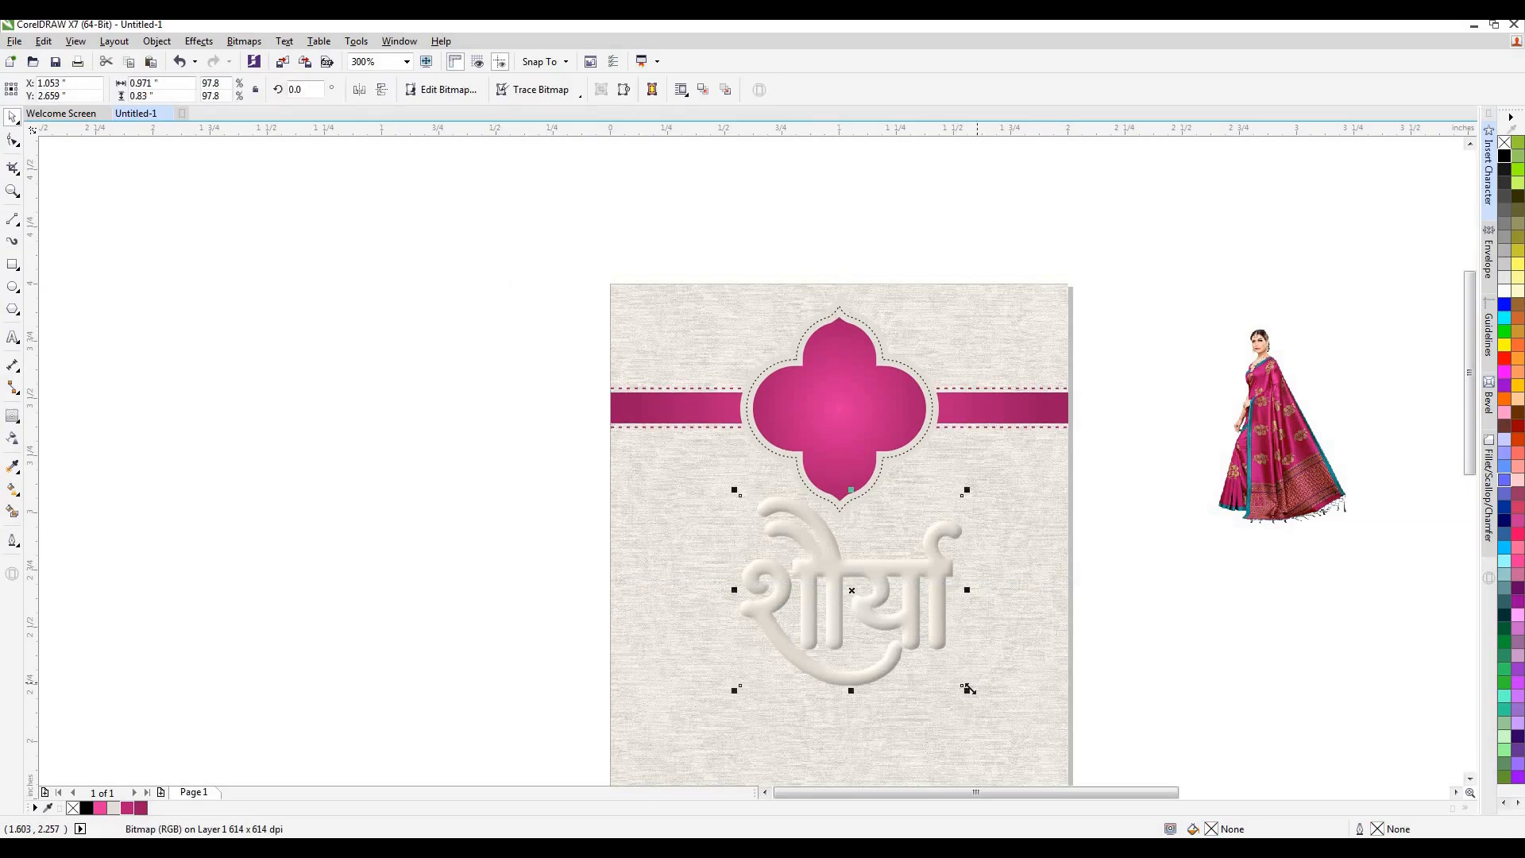
drag(914, 677, 840, 401)
click(790, 540)
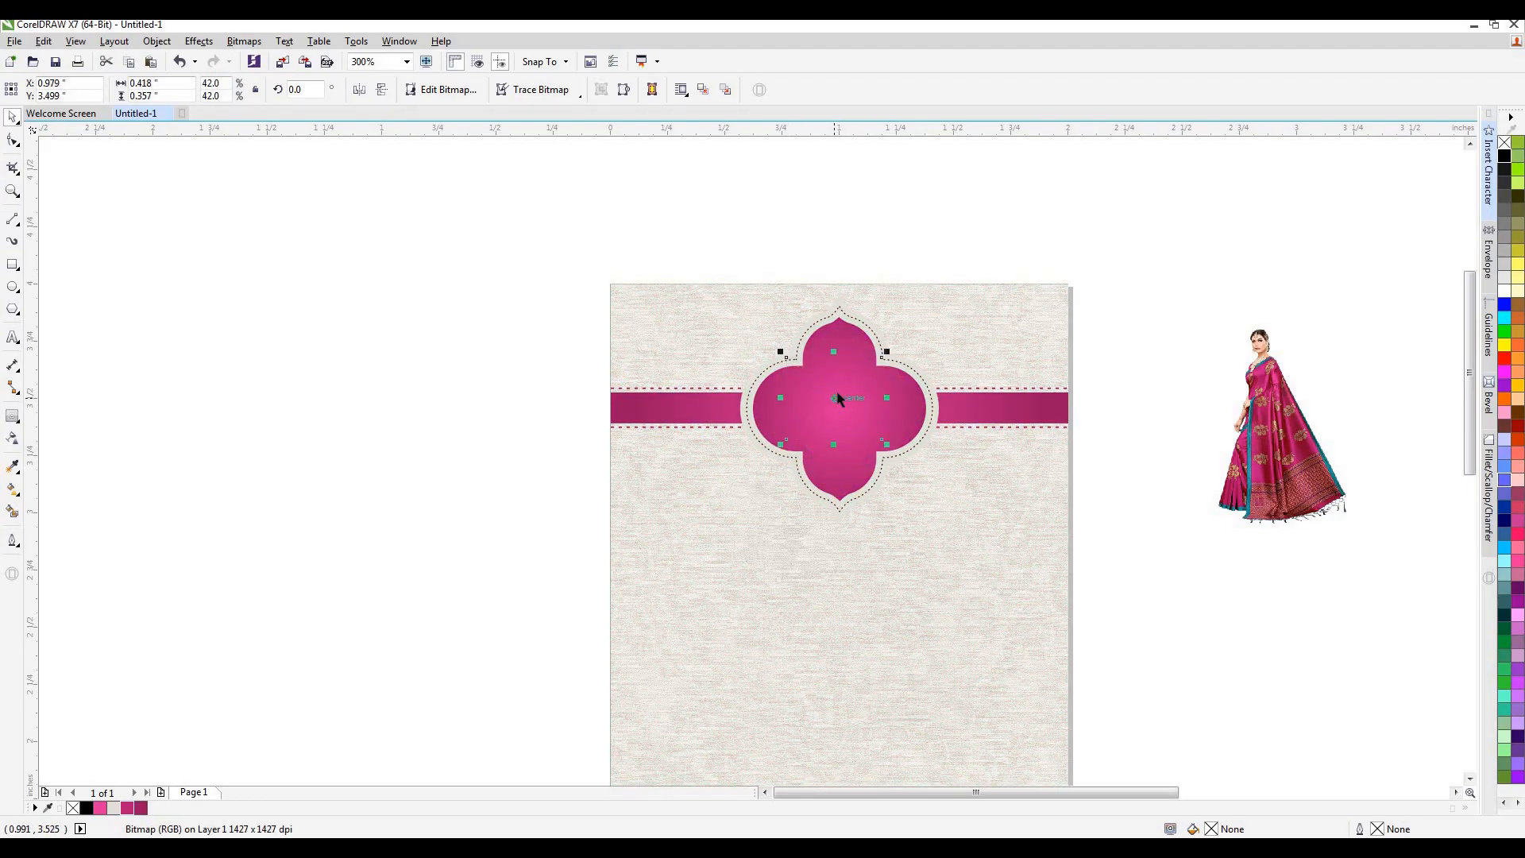
scroll(844, 407, up, 2)
drag(855, 416, 857, 452)
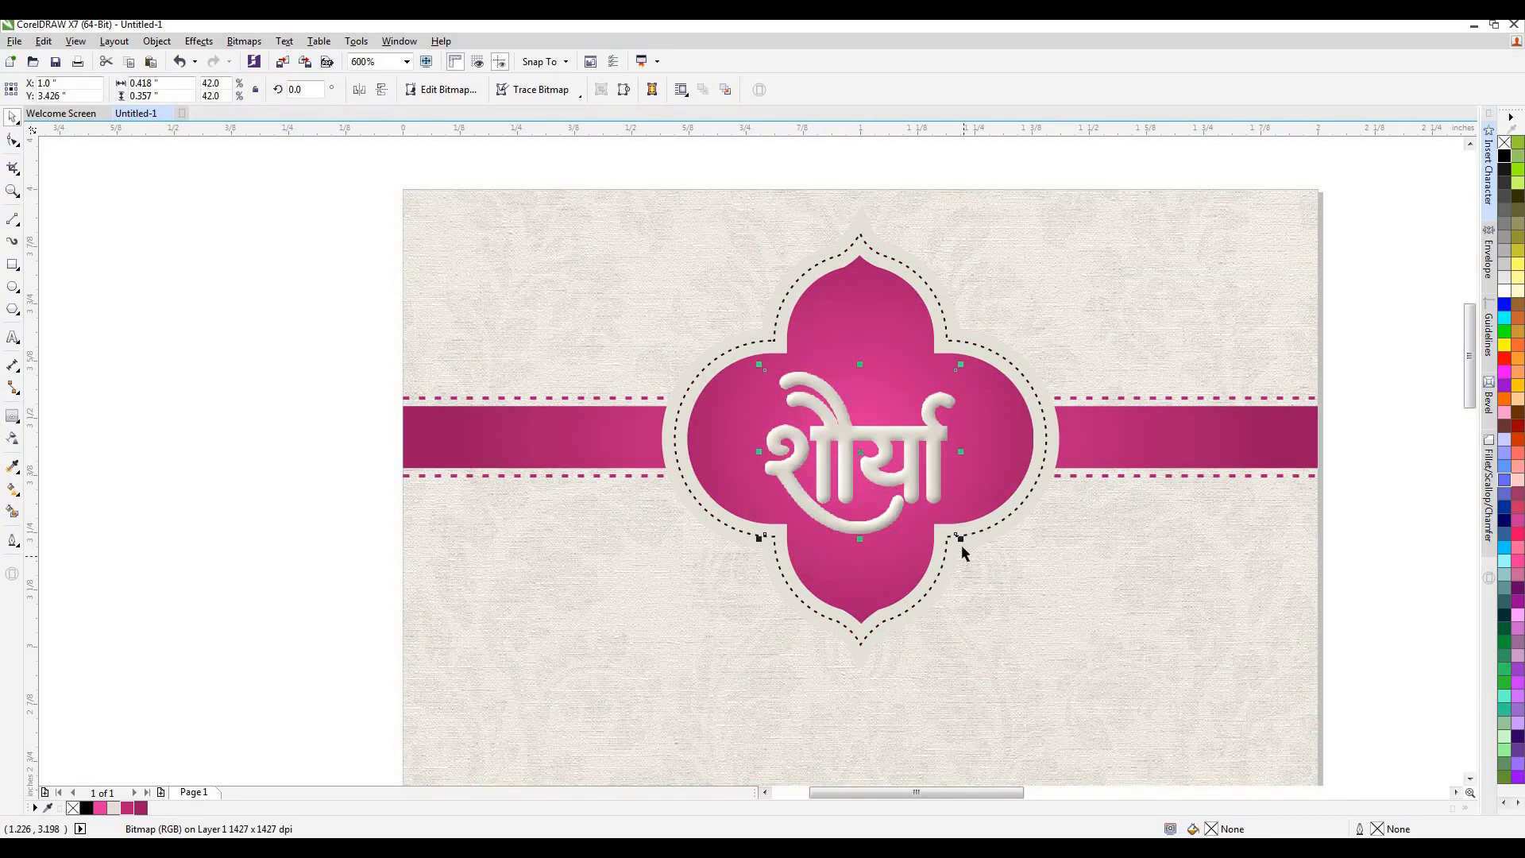
drag(961, 539, 969, 547)
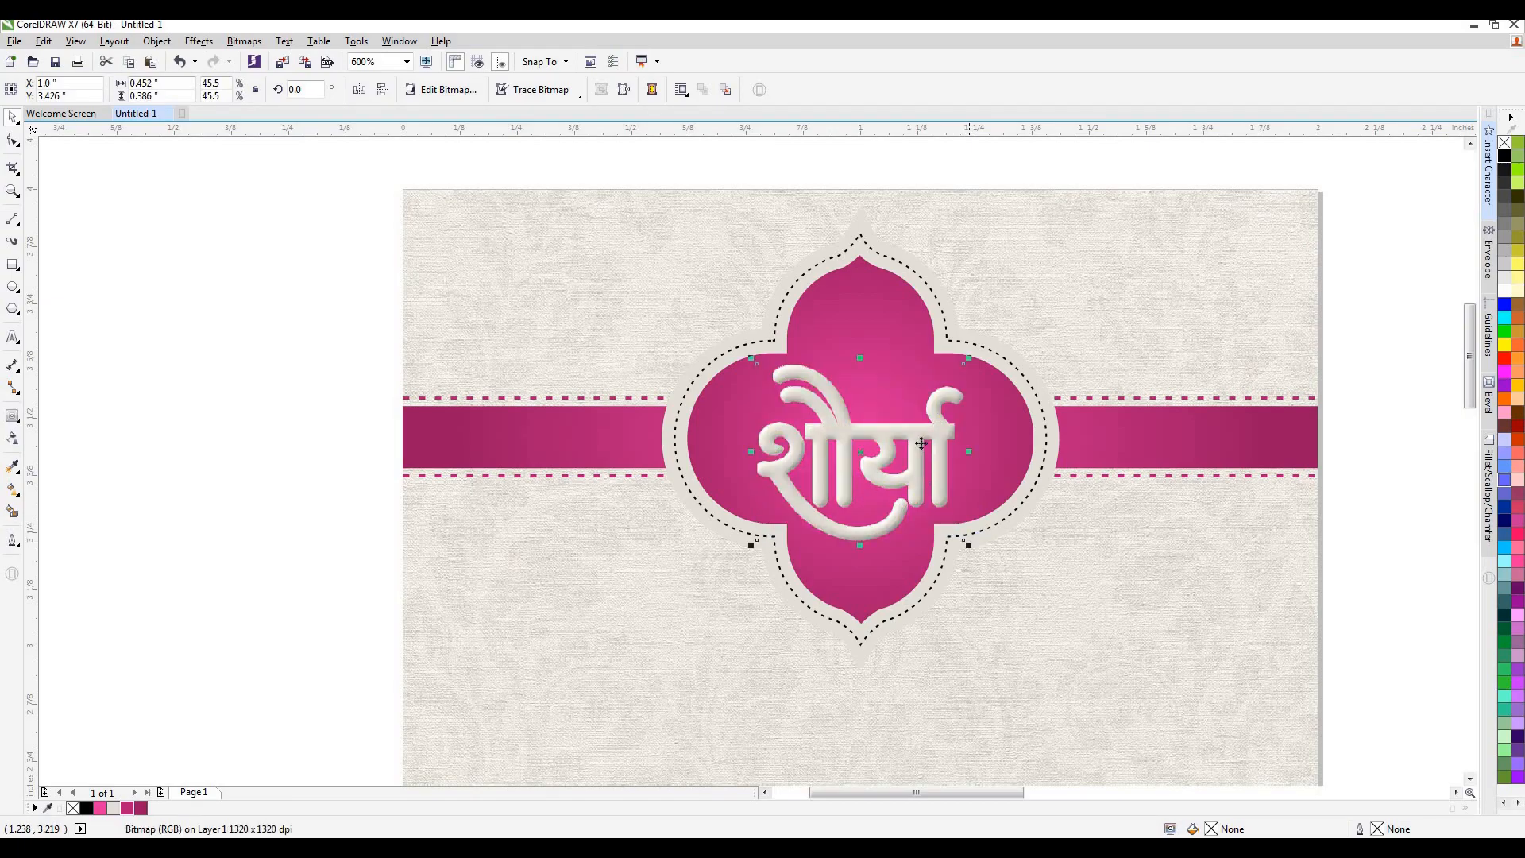
click(1324, 344)
scroll(954, 432, down, 1)
scroll(953, 432, up, 1)
Apply a drop shadow preset to the शौर्या lettering that casts the shadow toward its lower right.
click(922, 430)
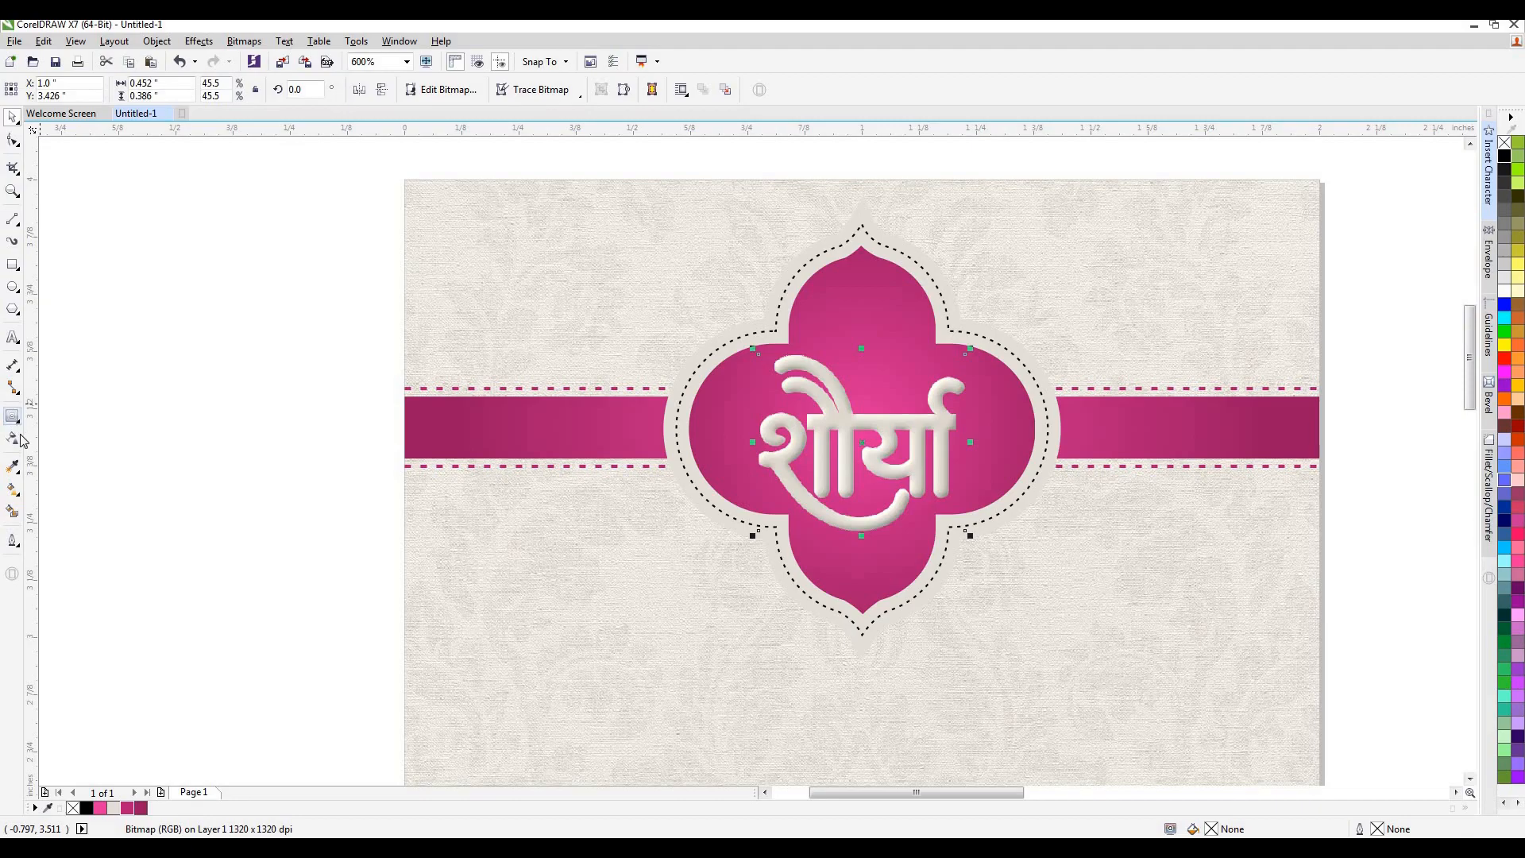
click(12, 417)
click(65, 415)
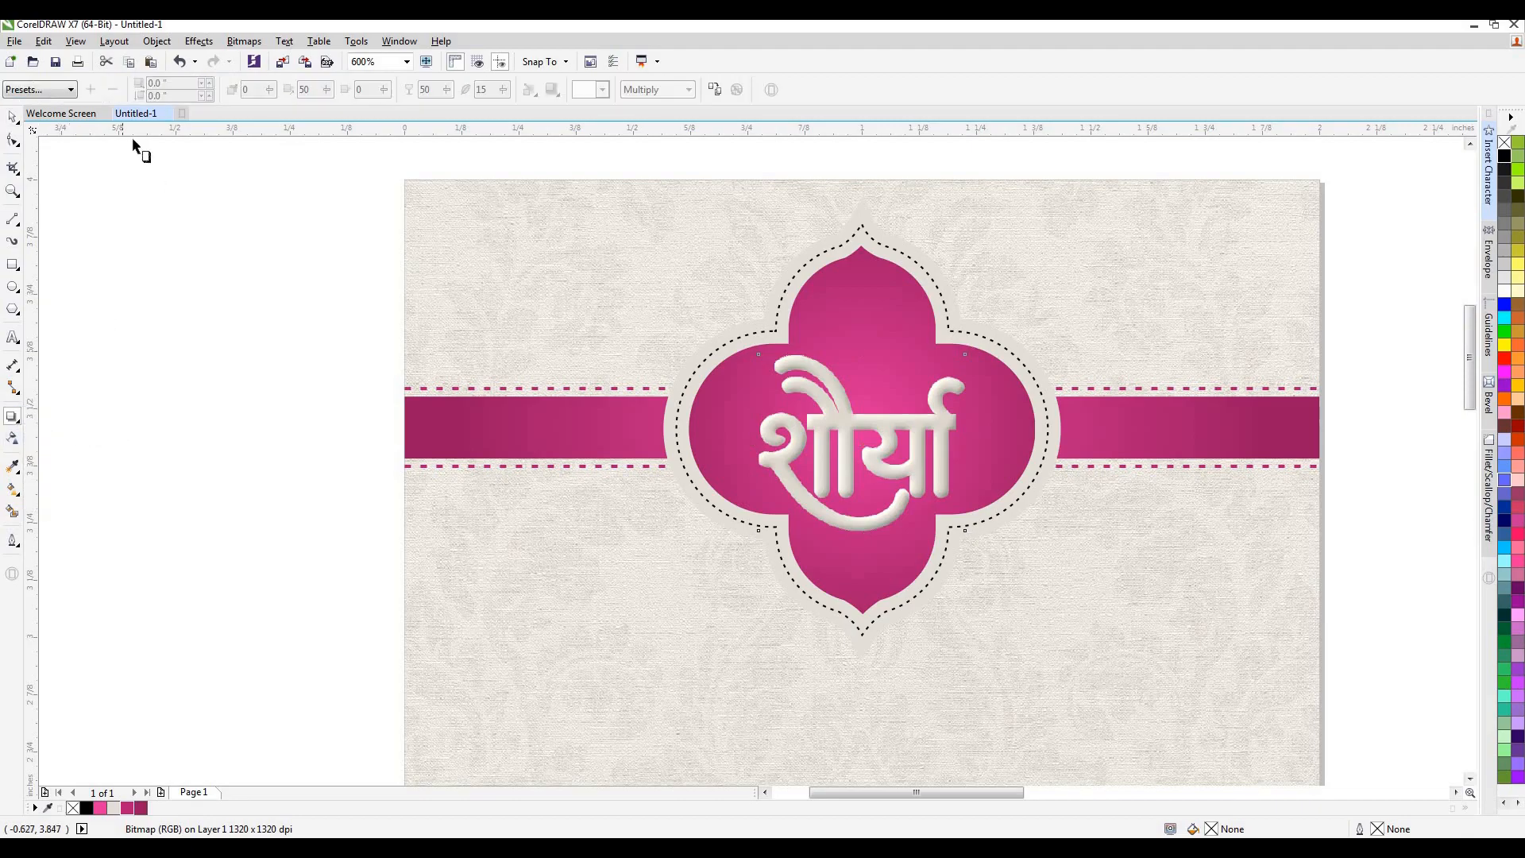
click(70, 90)
click(70, 119)
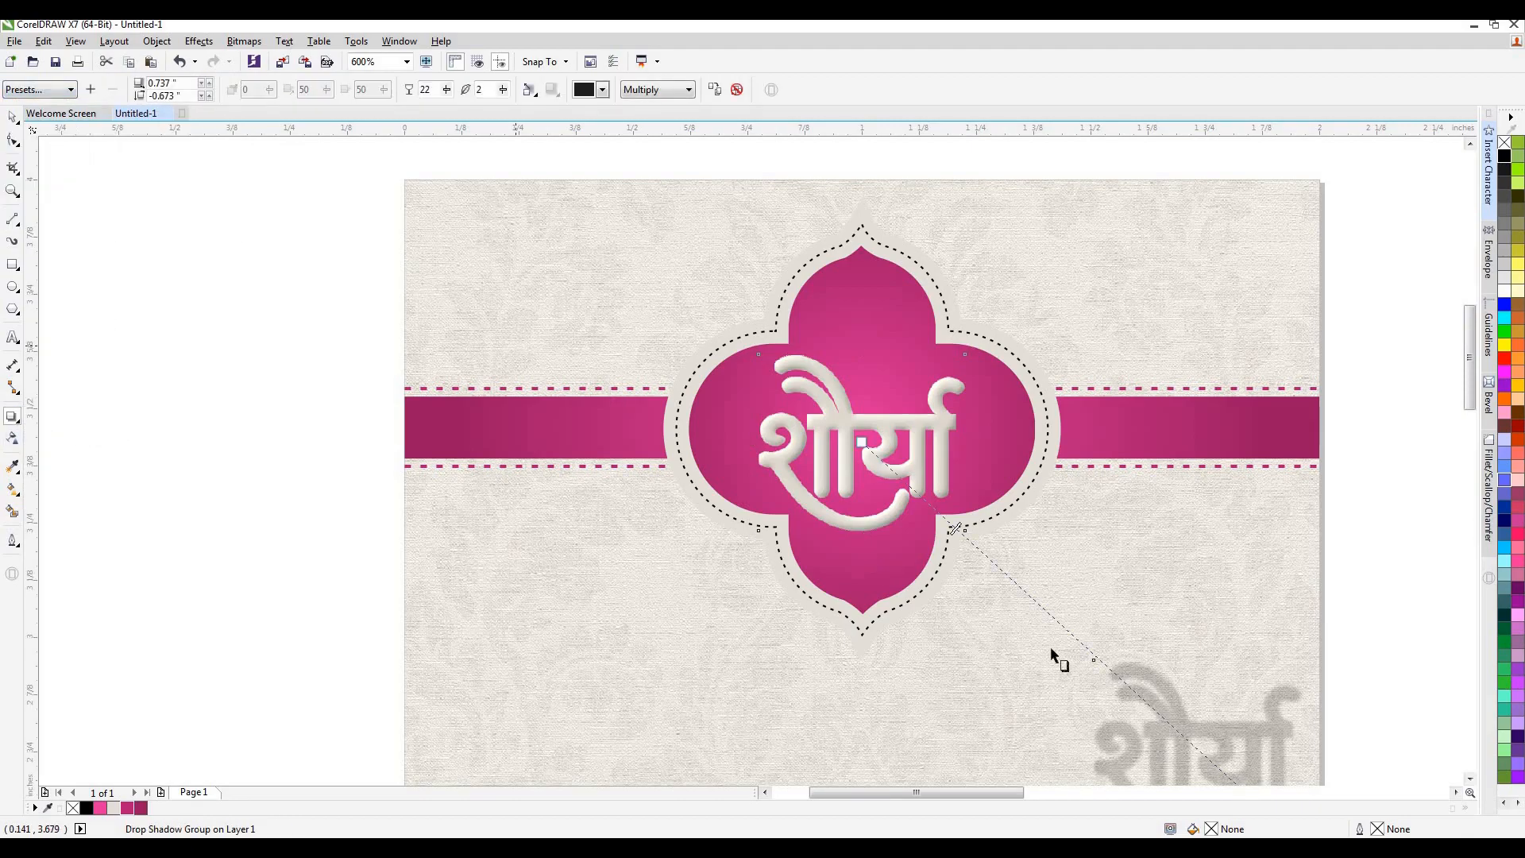
Bring the lettering's shadow in close, with an offset of about 0.021 inch horizontally and -0.015 inch vertically.
scroll(1096, 559, down, 3)
drag(1189, 695, 1062, 567)
scroll(1038, 547, up, 3)
drag(1223, 705, 1011, 525)
scroll(1024, 541, down, 1)
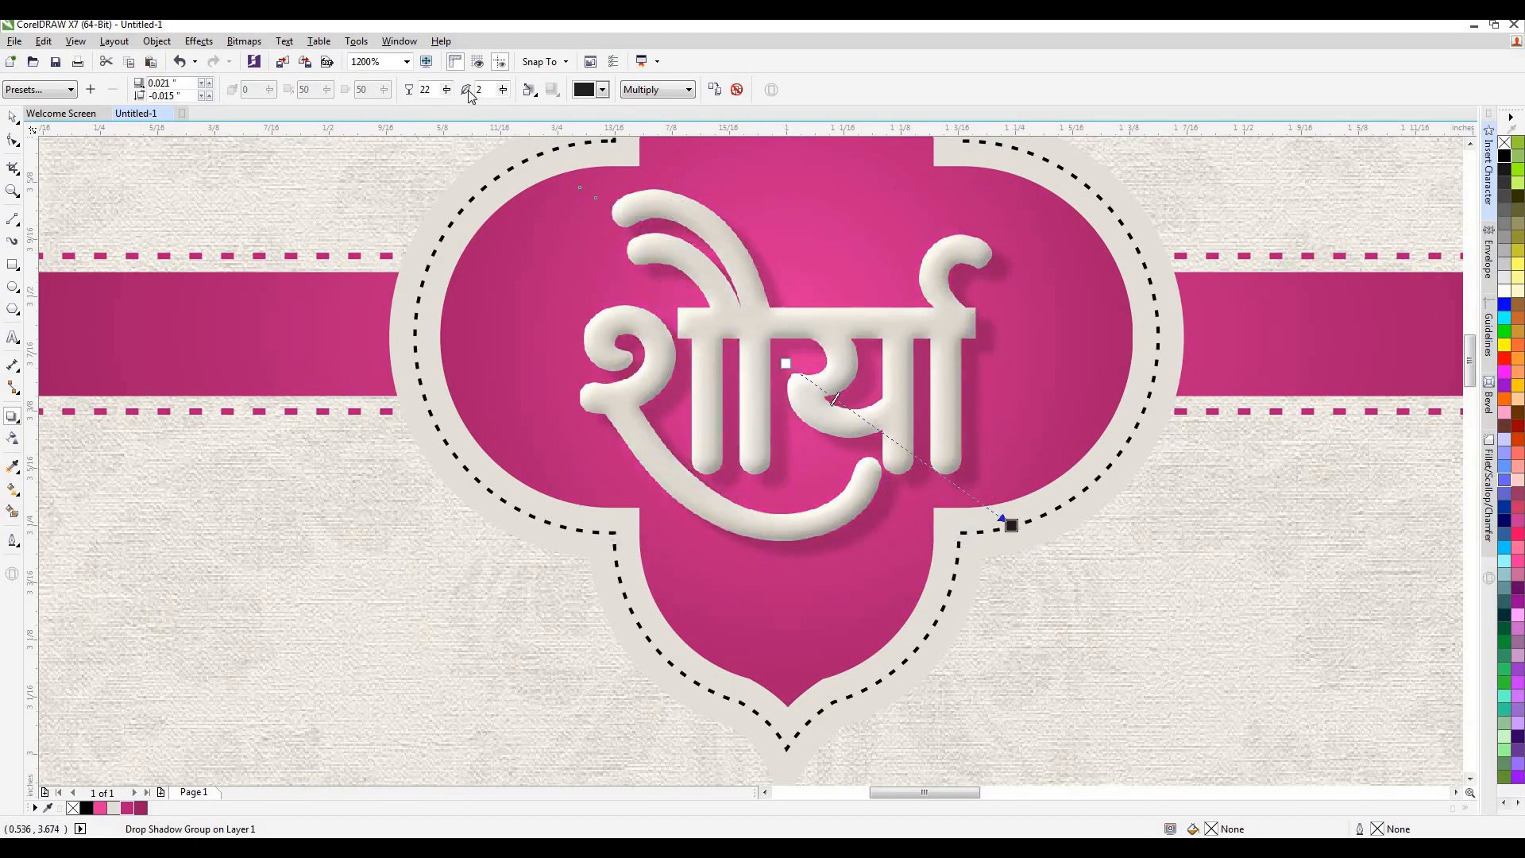
Change the feathering direction and feathering edge of the lettering's drop shadow.
click(535, 93)
click(563, 127)
click(558, 94)
click(576, 129)
scroll(982, 496, up, 1)
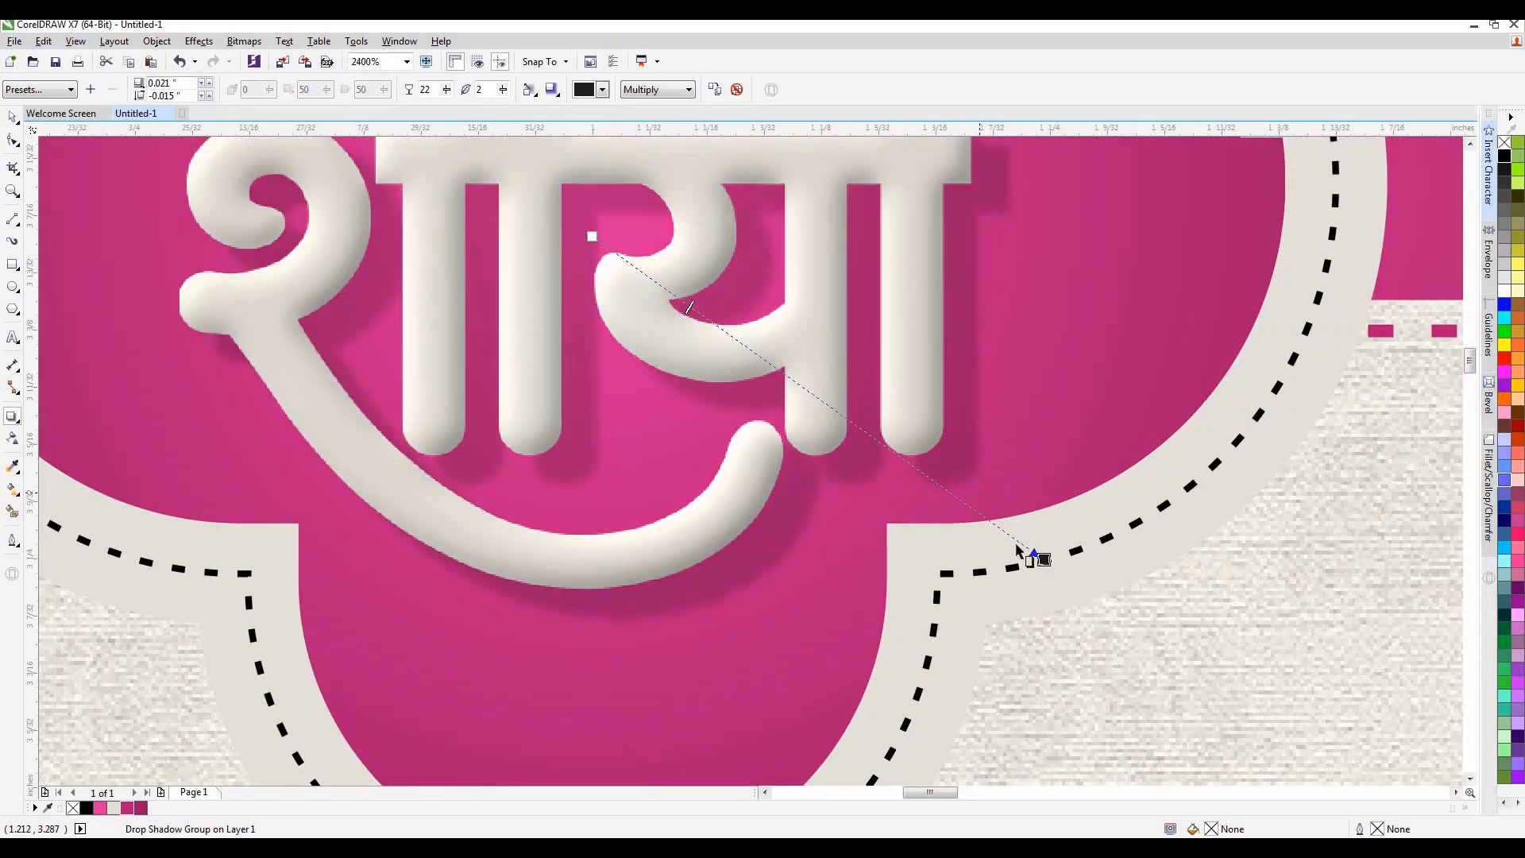
Tighten the शौर्या lettering's drop shadow to an offset of about 0.009 × -0.006 inch and set its opacity to about 37.
drag(1044, 560, 1022, 529)
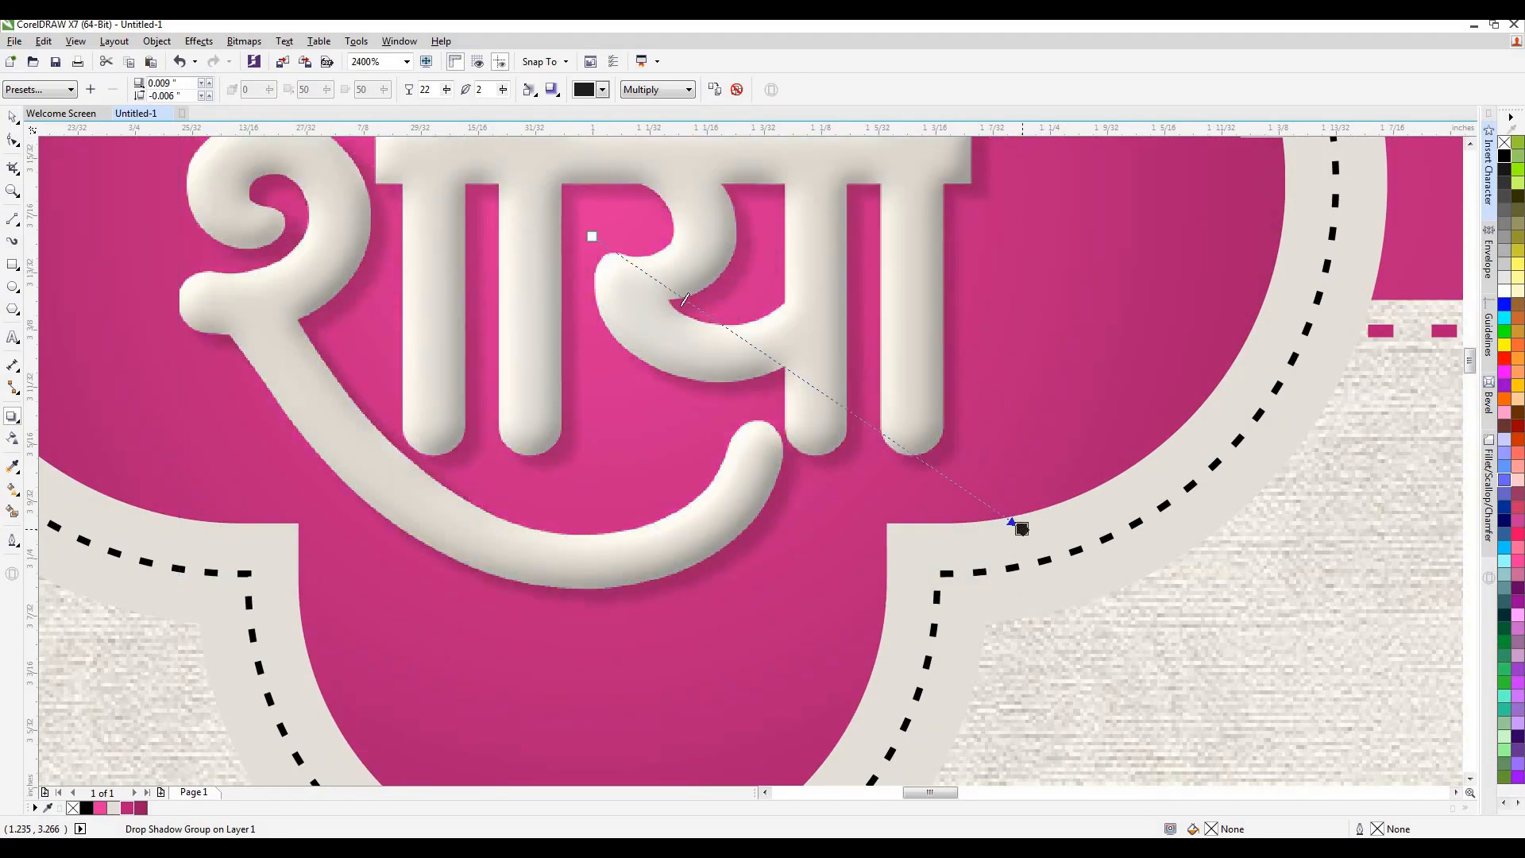
scroll(1022, 529, down, 1)
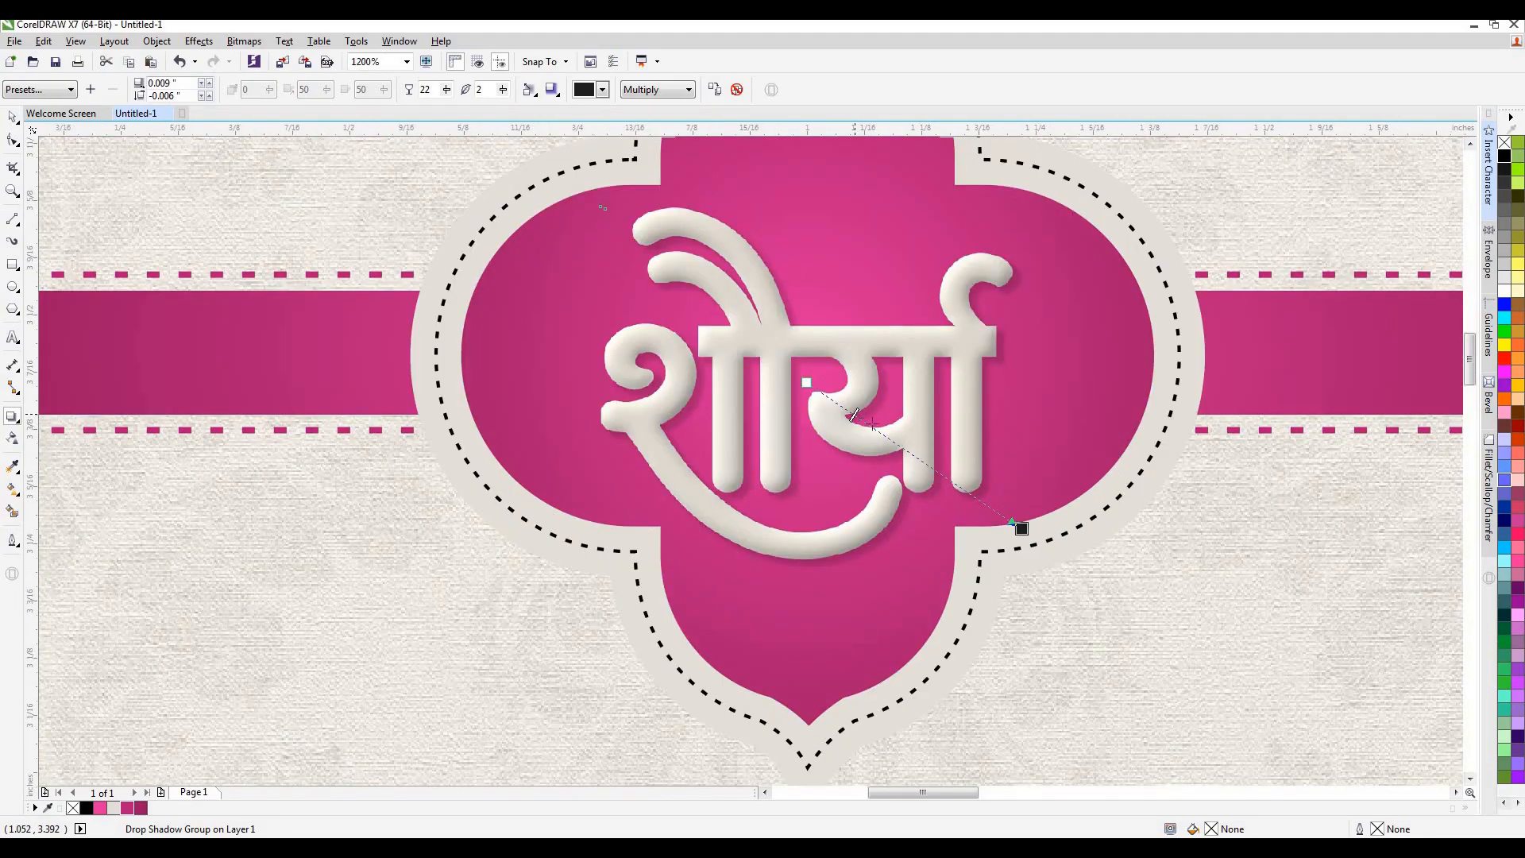
drag(872, 427, 886, 436)
key(space)
scroll(795, 413, down, 2)
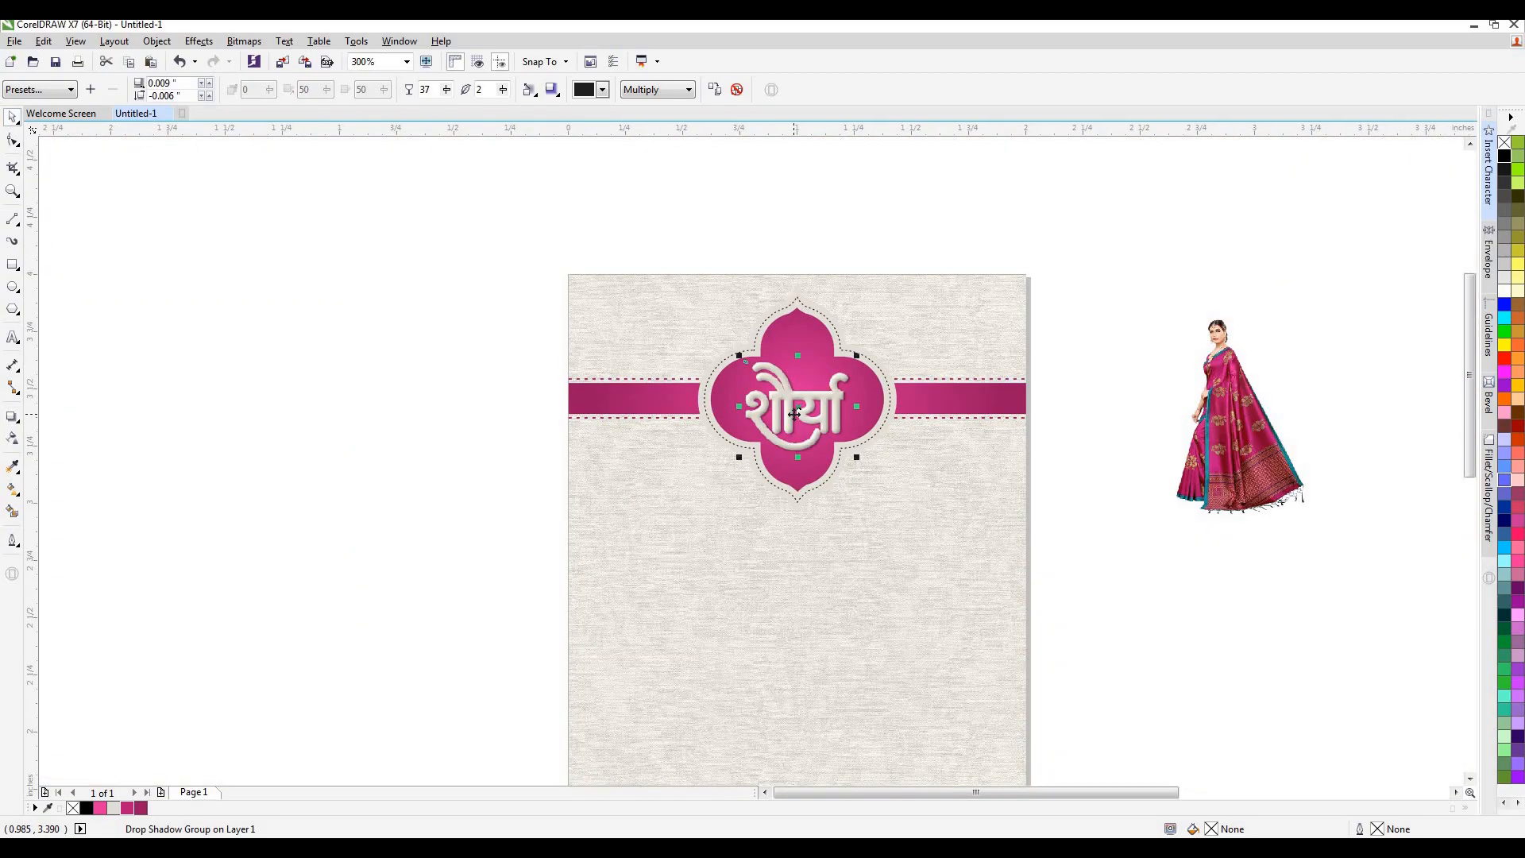
click(1157, 423)
Group the 19 black text objects of the लेडीज शॉपी block and centre the group on the page.
scroll(1141, 385, down, 2)
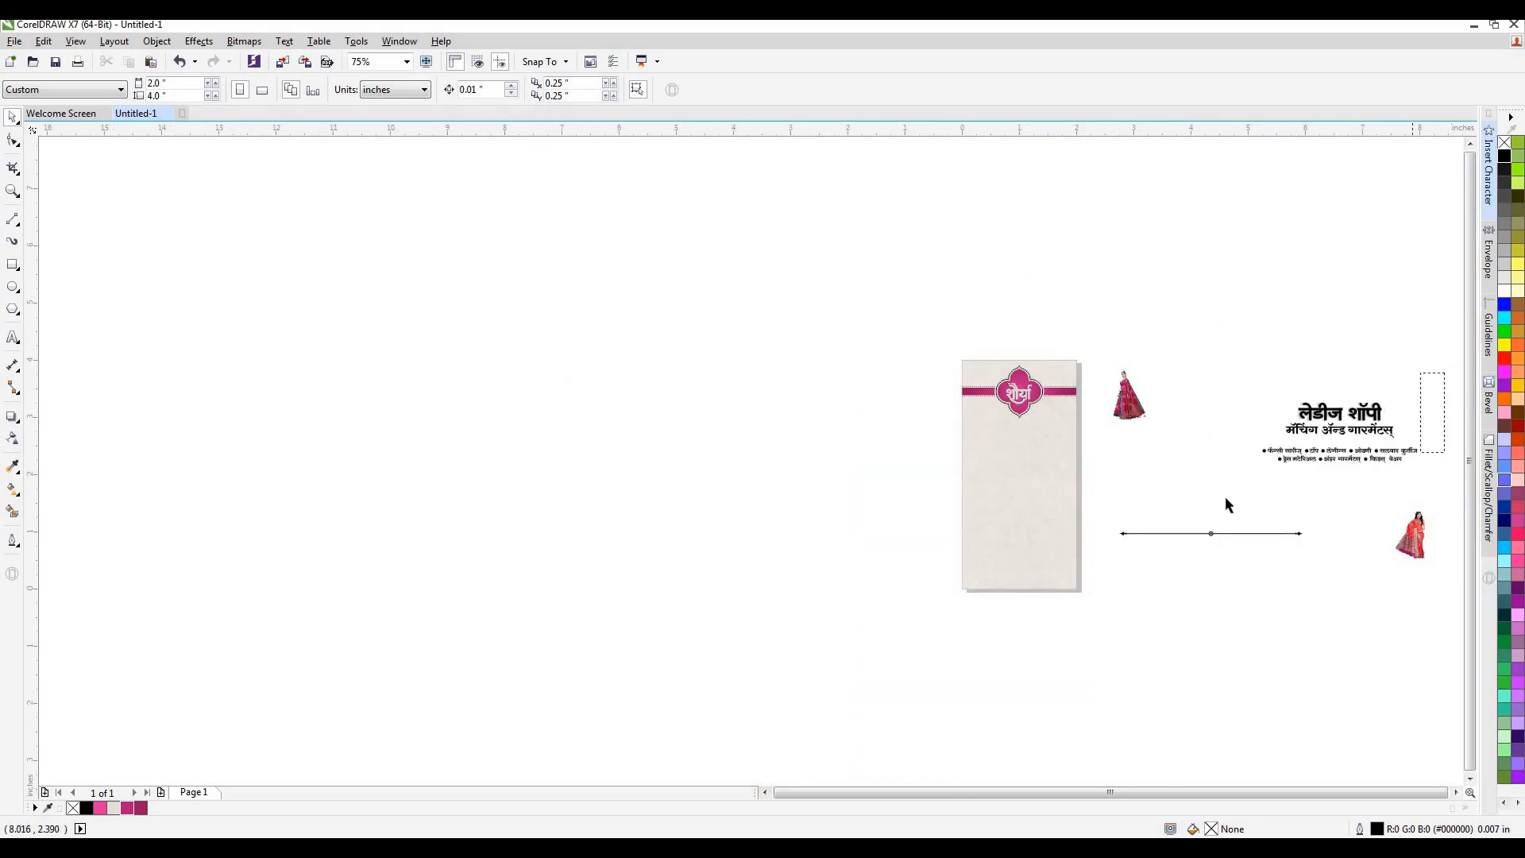
drag(1223, 500, 1446, 371)
key(ctrl+g)
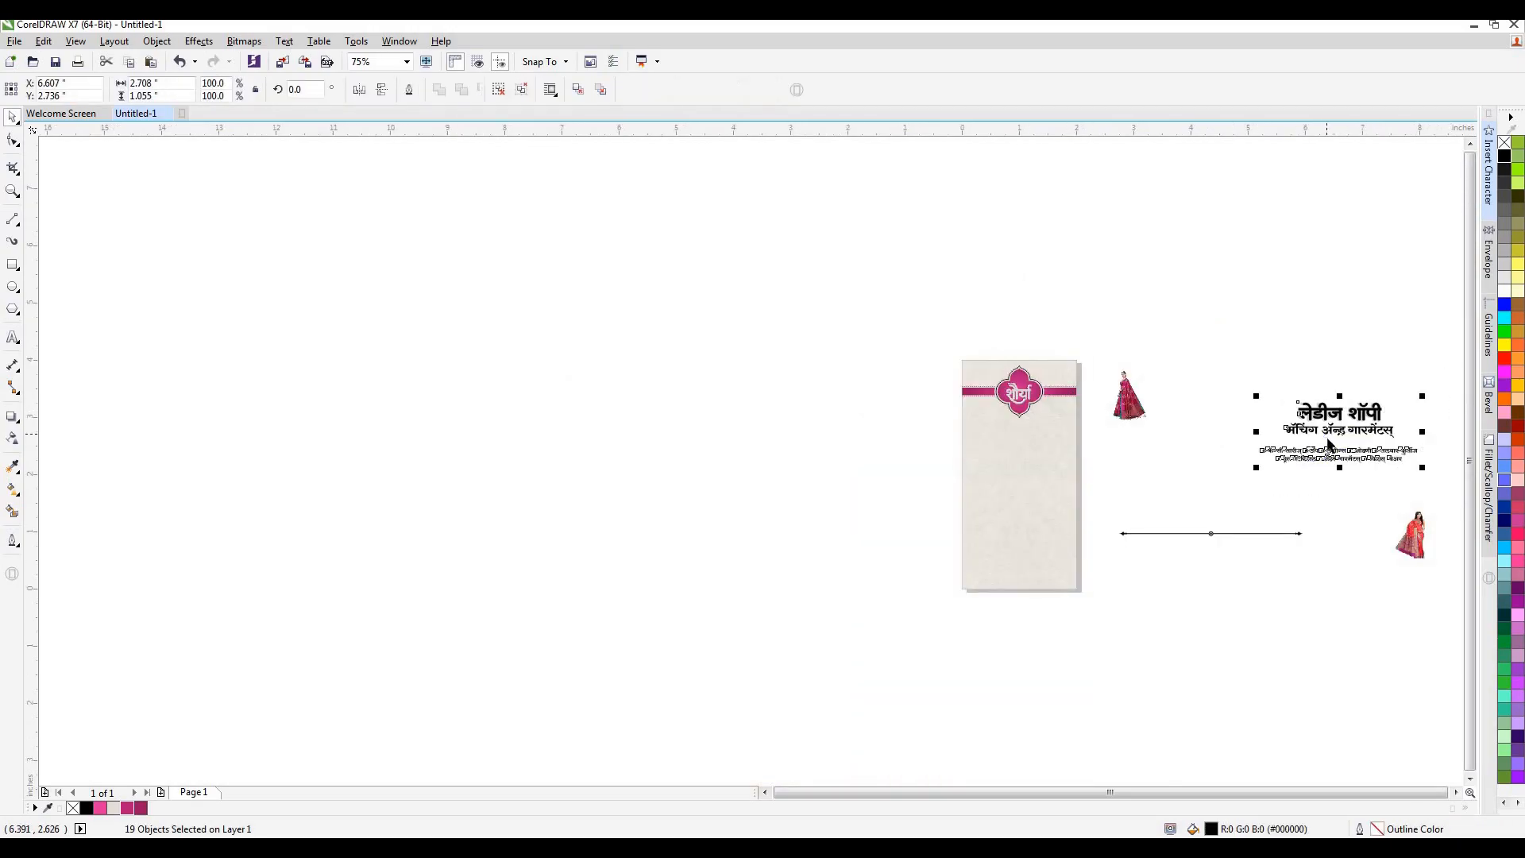
key(p)
Scale the grouped text block to about 1.831 × 0.713 inch and move it up to just beneath the emblem.
scroll(1046, 465, up, 2)
drag(1254, 631, 1159, 650)
drag(937, 500, 940, 371)
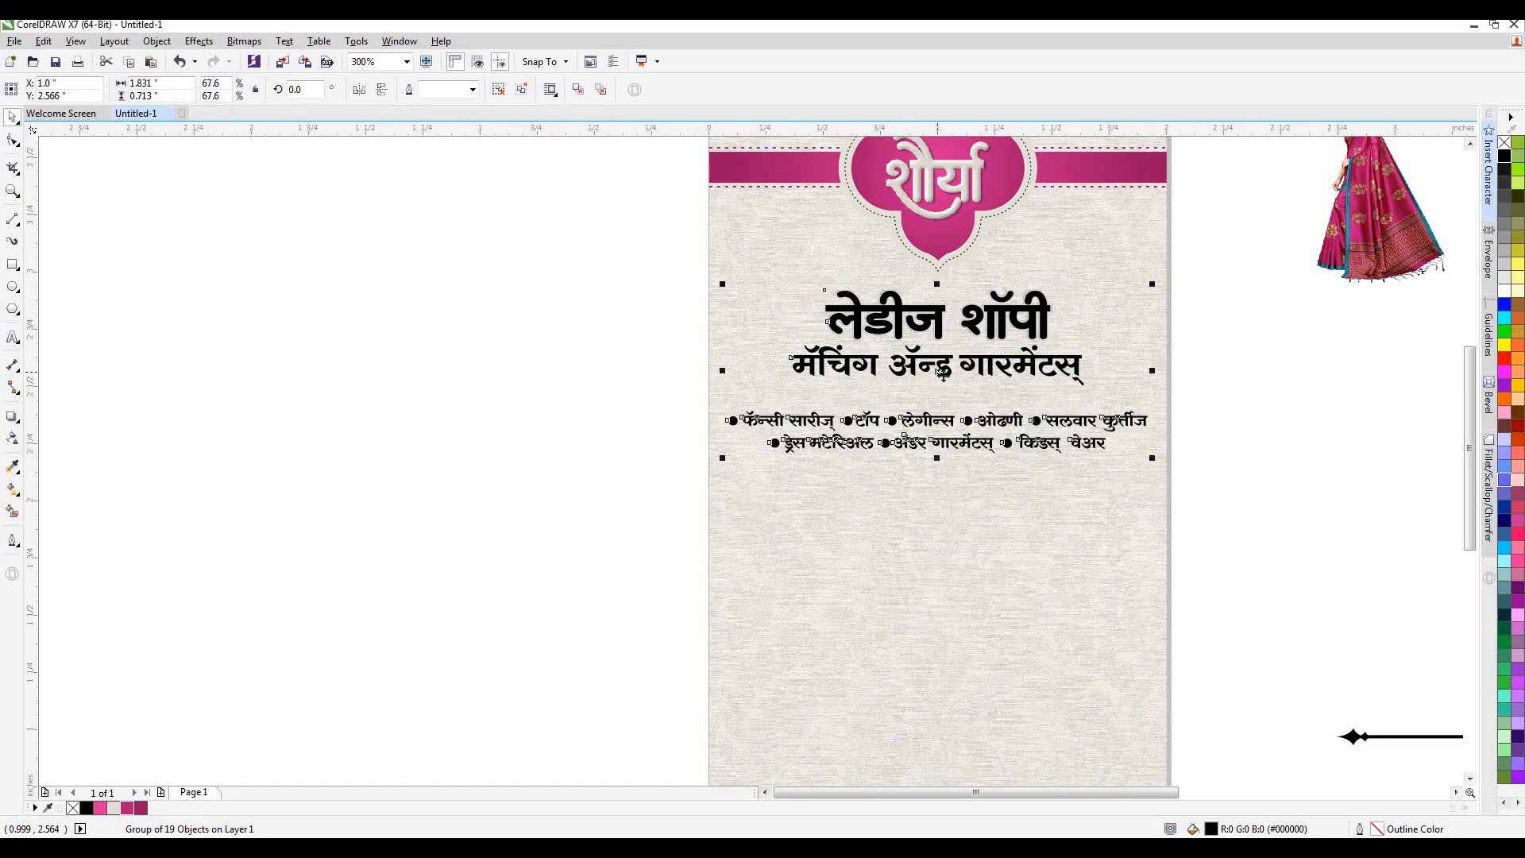
key(Up)
key(Up)
key(Up)
key(Up)
key(Up)
key(Up)
click(1241, 332)
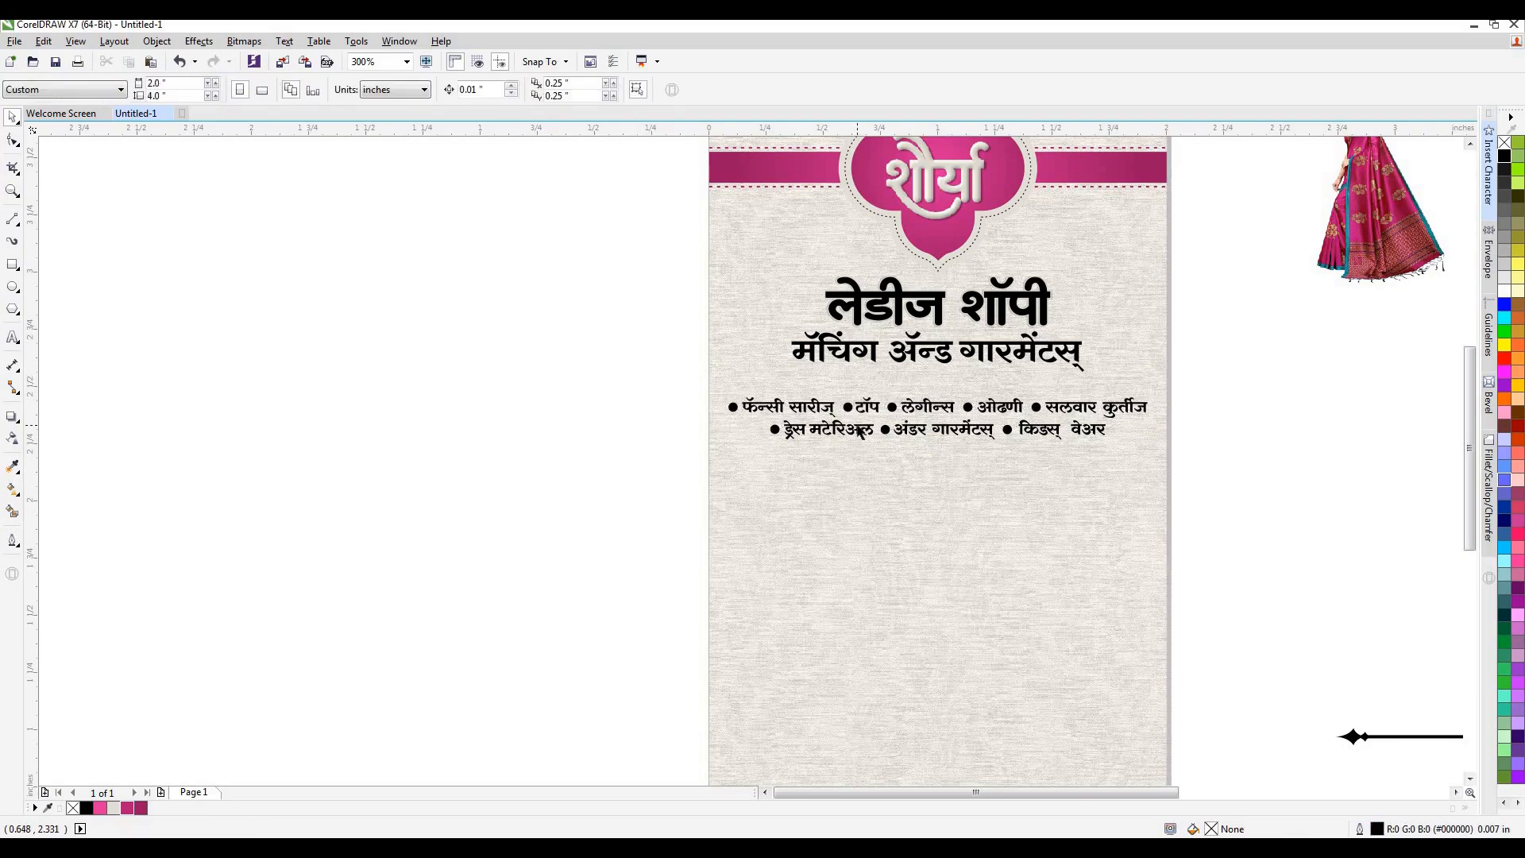
Fill the लेडीज शॉपी heading with the dark magenta #991762.
scroll(866, 407, down, 1)
scroll(917, 340, up, 2)
click(948, 420)
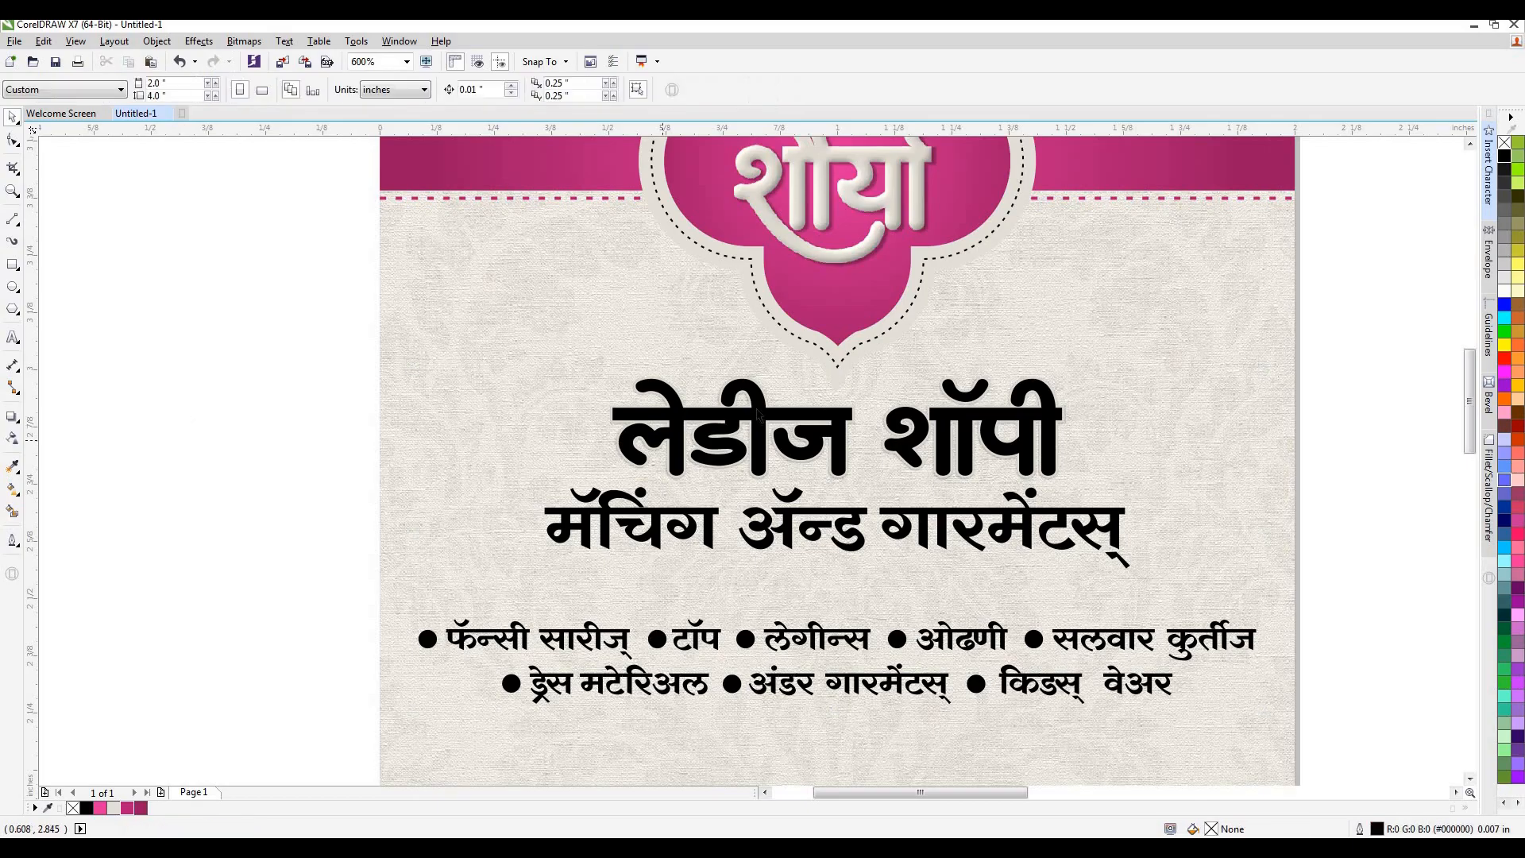
key(ctrl+z)
click(140, 808)
click(123, 711)
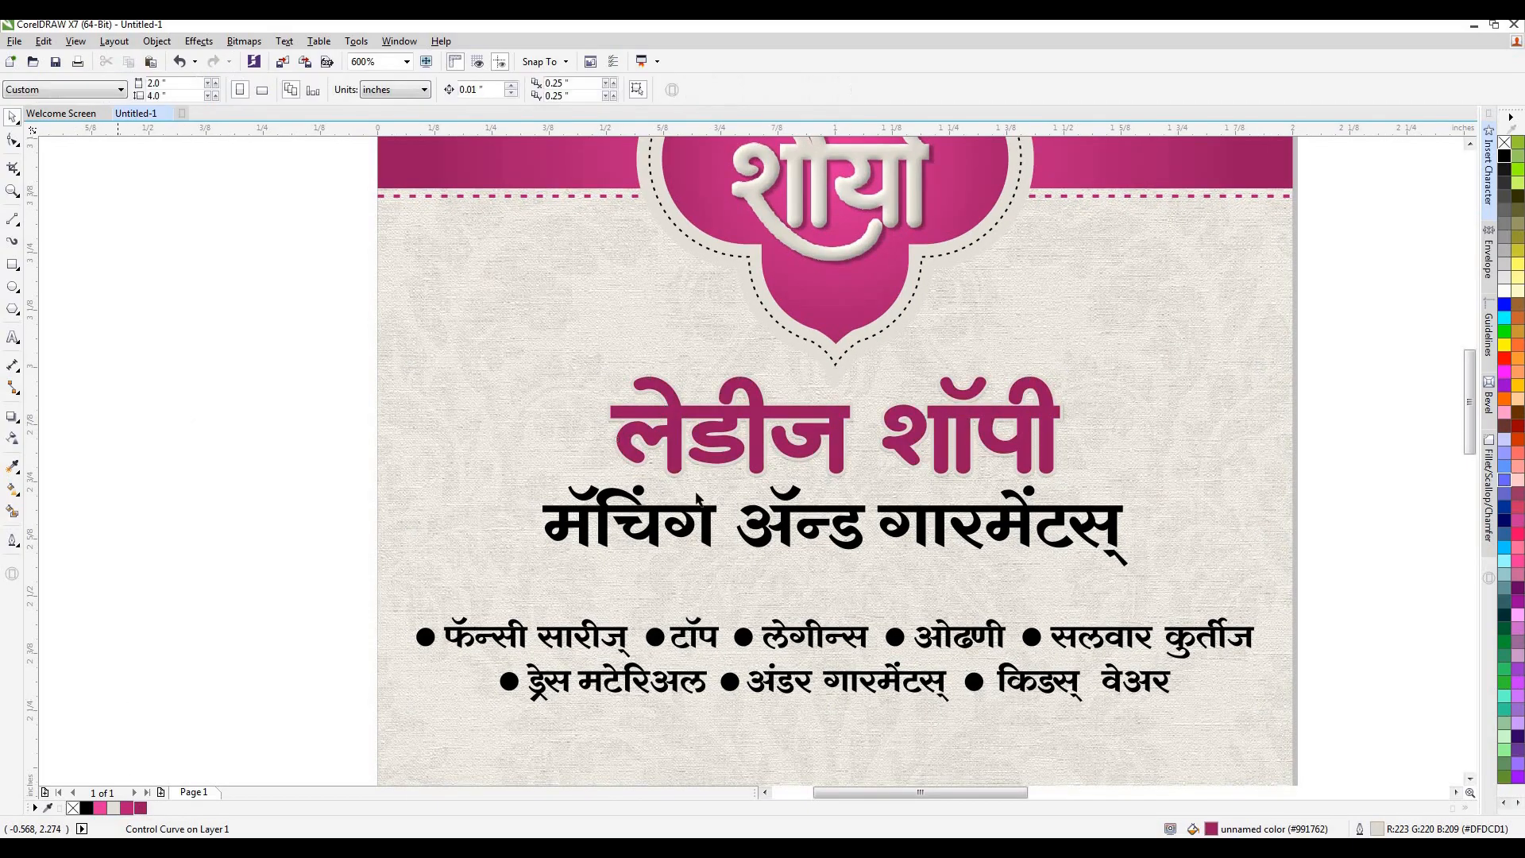
Set the outline width of the लेडीज शॉपी heading to 0.01 in.
scroll(746, 402, up, 2)
click(745, 402)
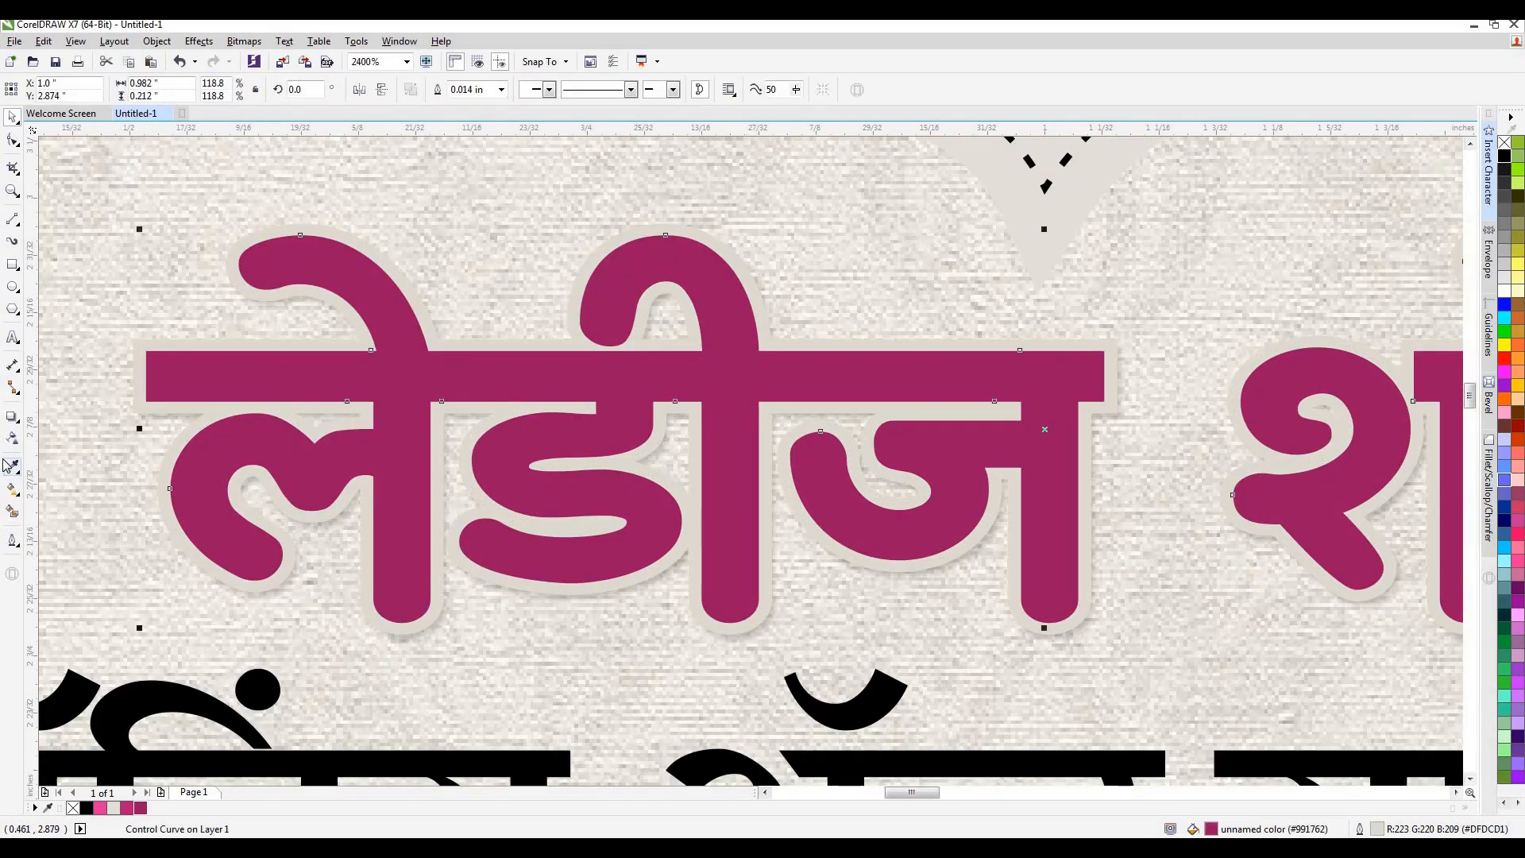
click(13, 541)
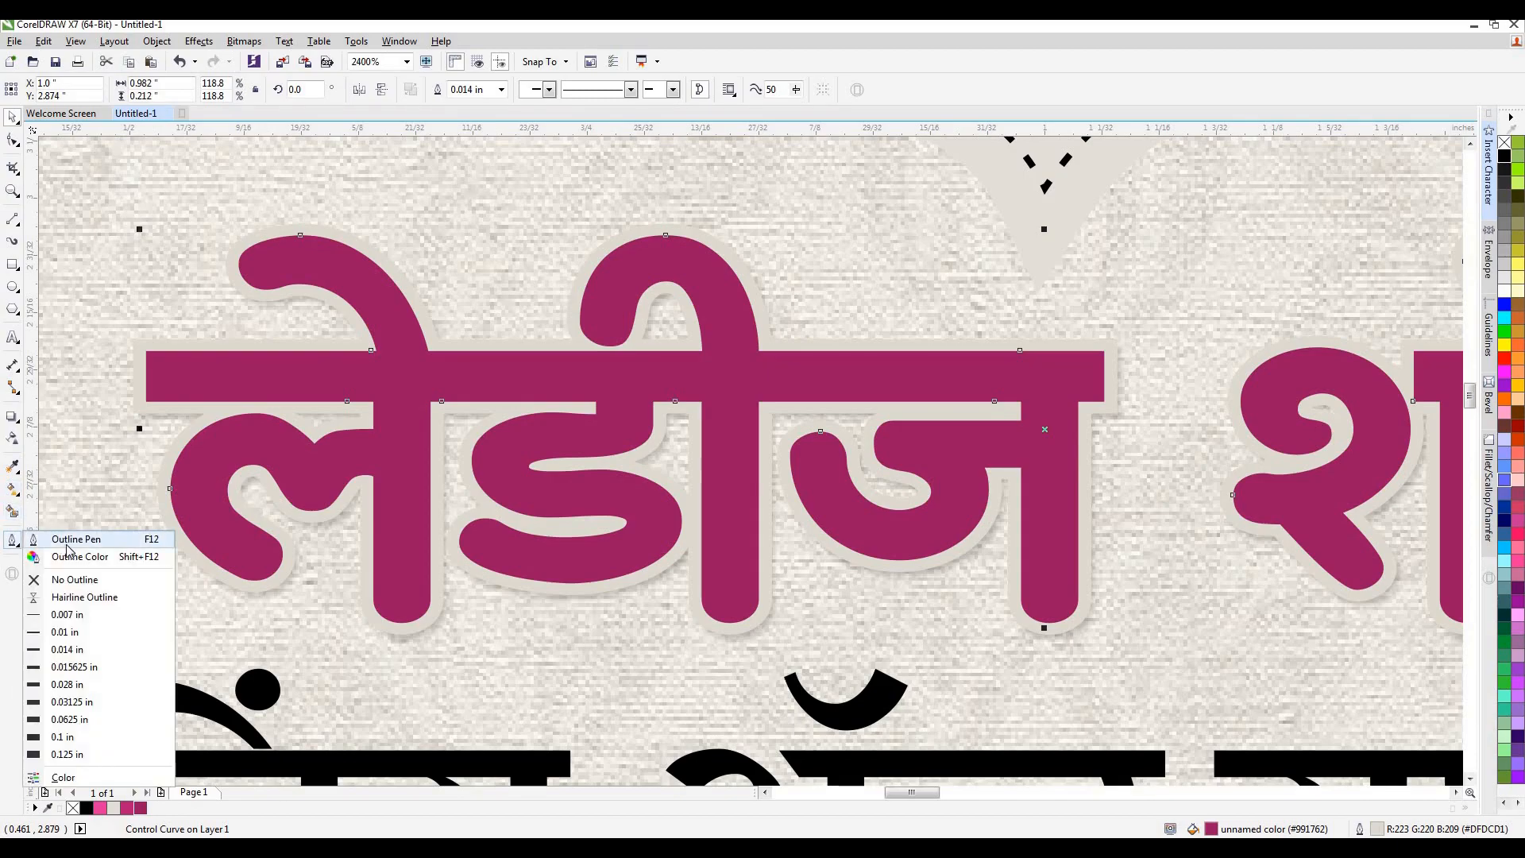
click(70, 548)
click(826, 584)
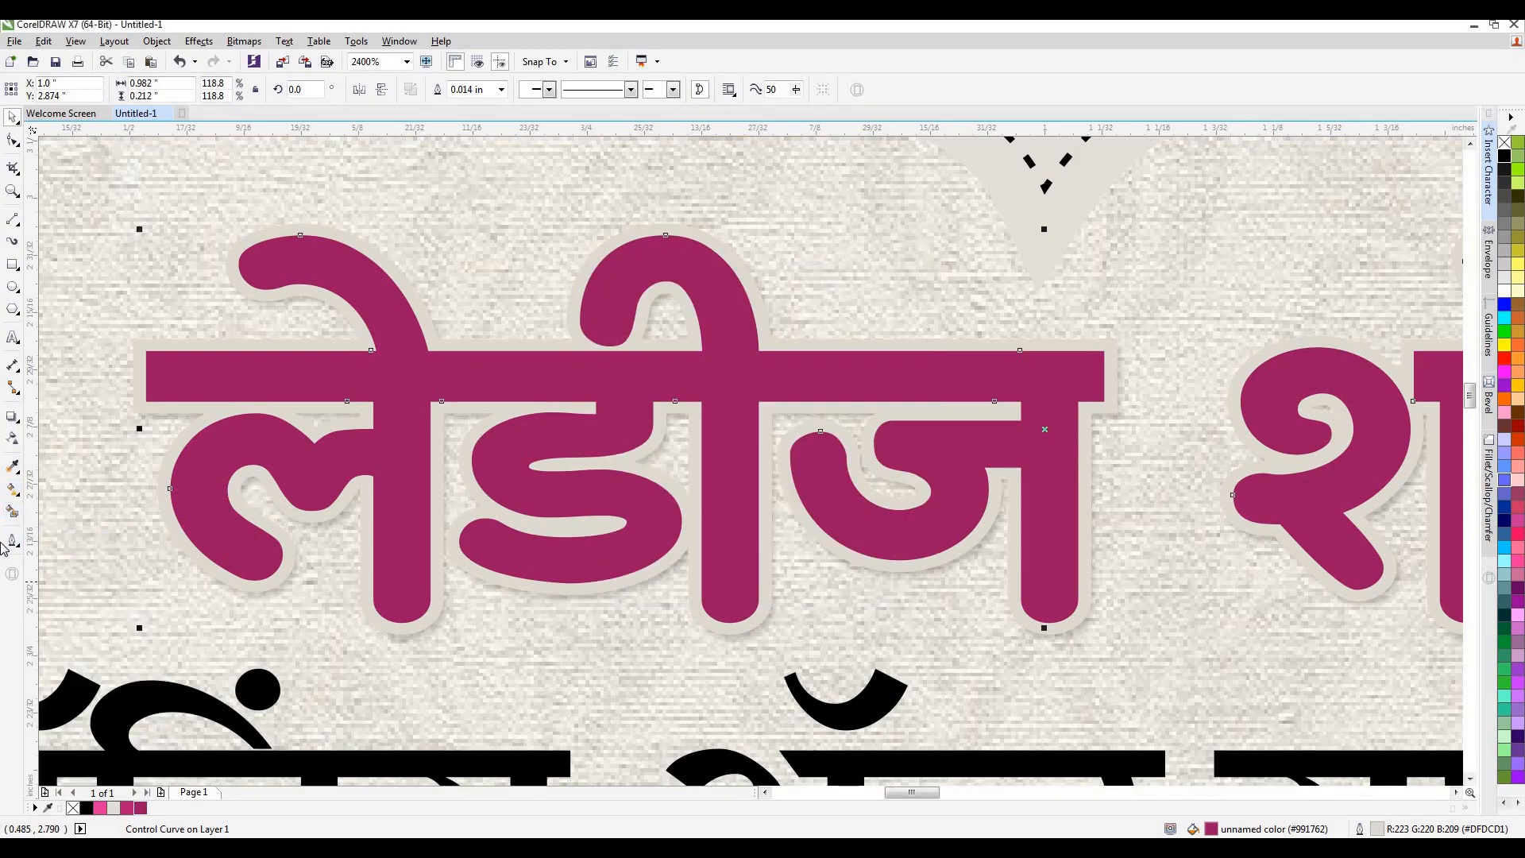
click(11, 541)
click(66, 633)
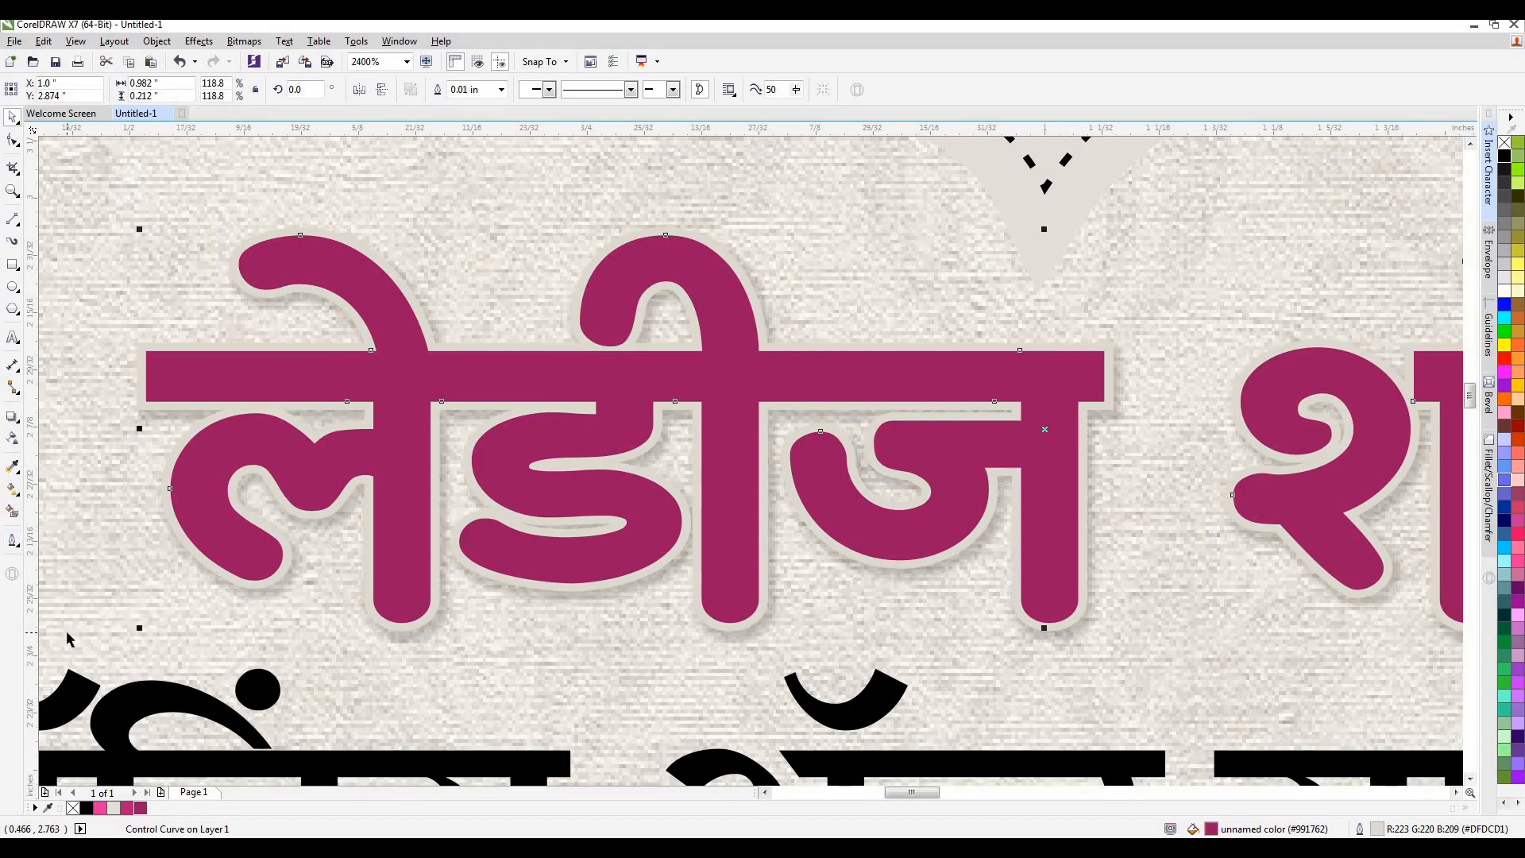
Apply a vertical linear fountain fill to the लेडीज शॉपी heading, from dark magenta at its base to bright pink at its top.
scroll(801, 312, down, 3)
key(g)
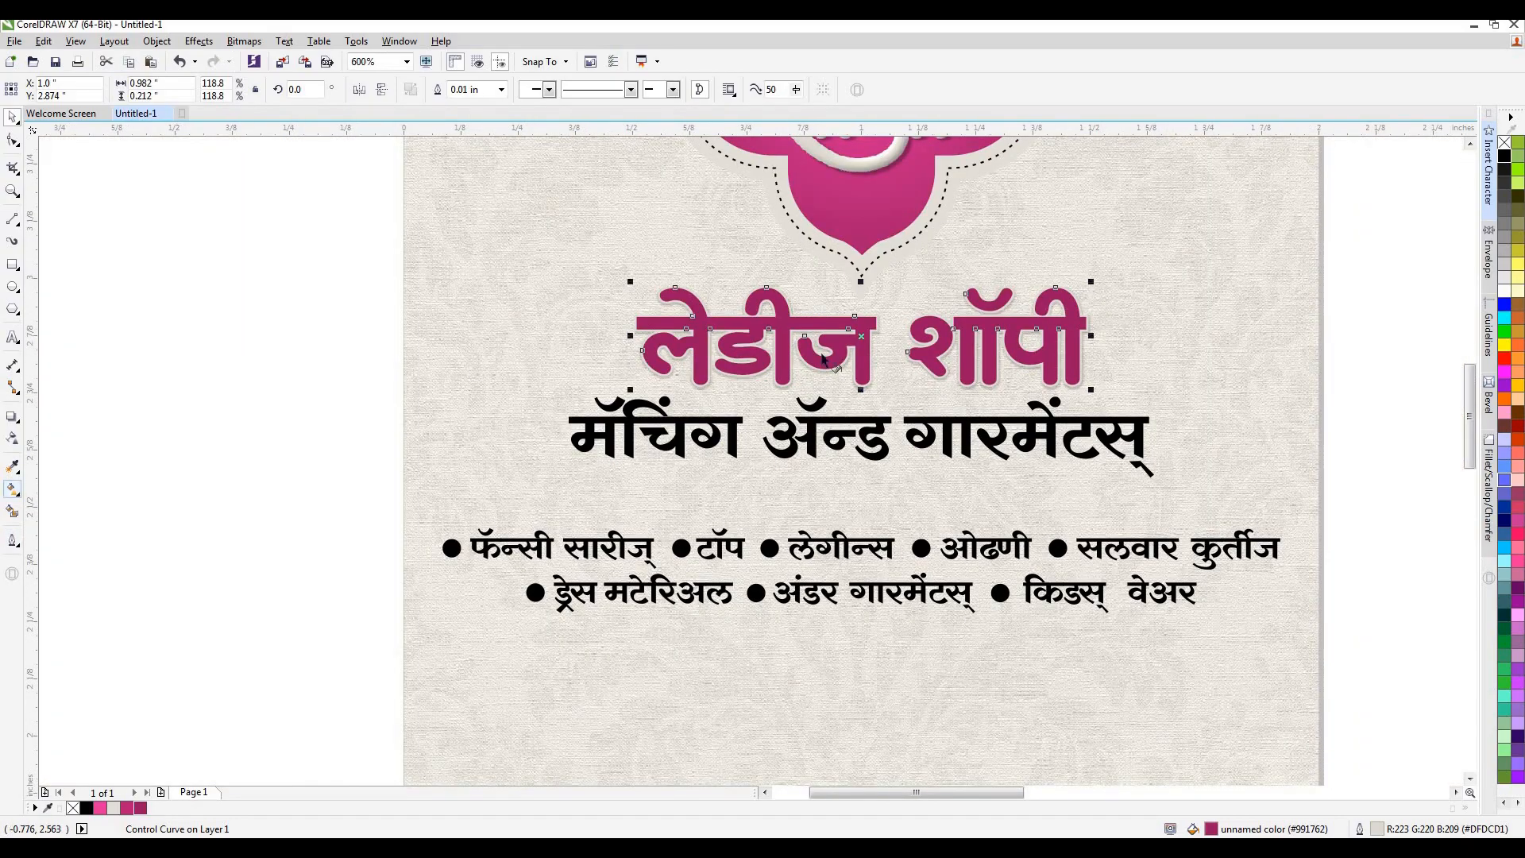
scroll(850, 346, up, 3)
drag(899, 521, 898, 261)
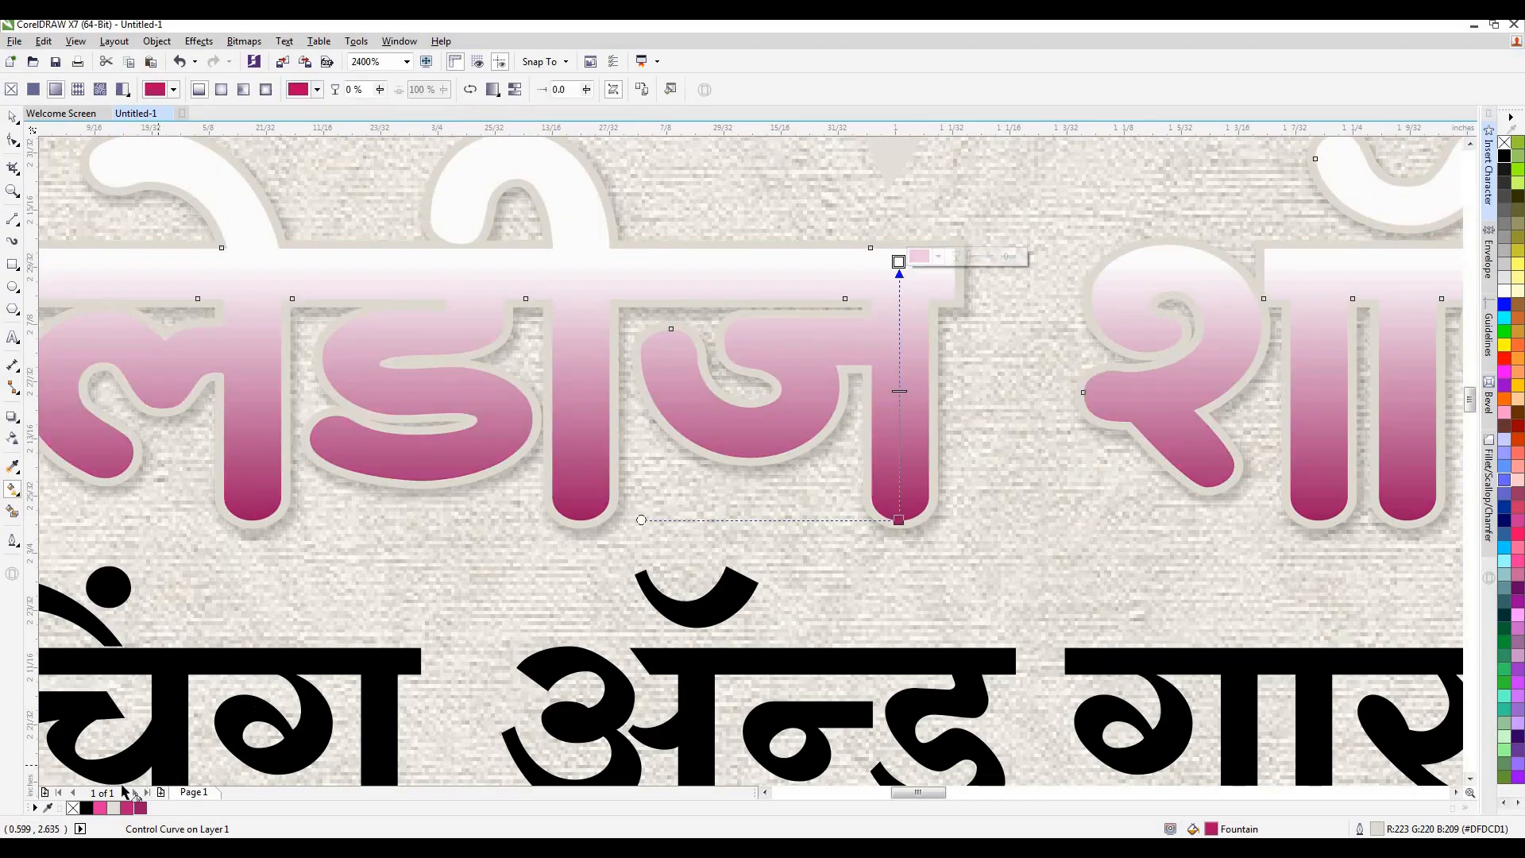
click(102, 807)
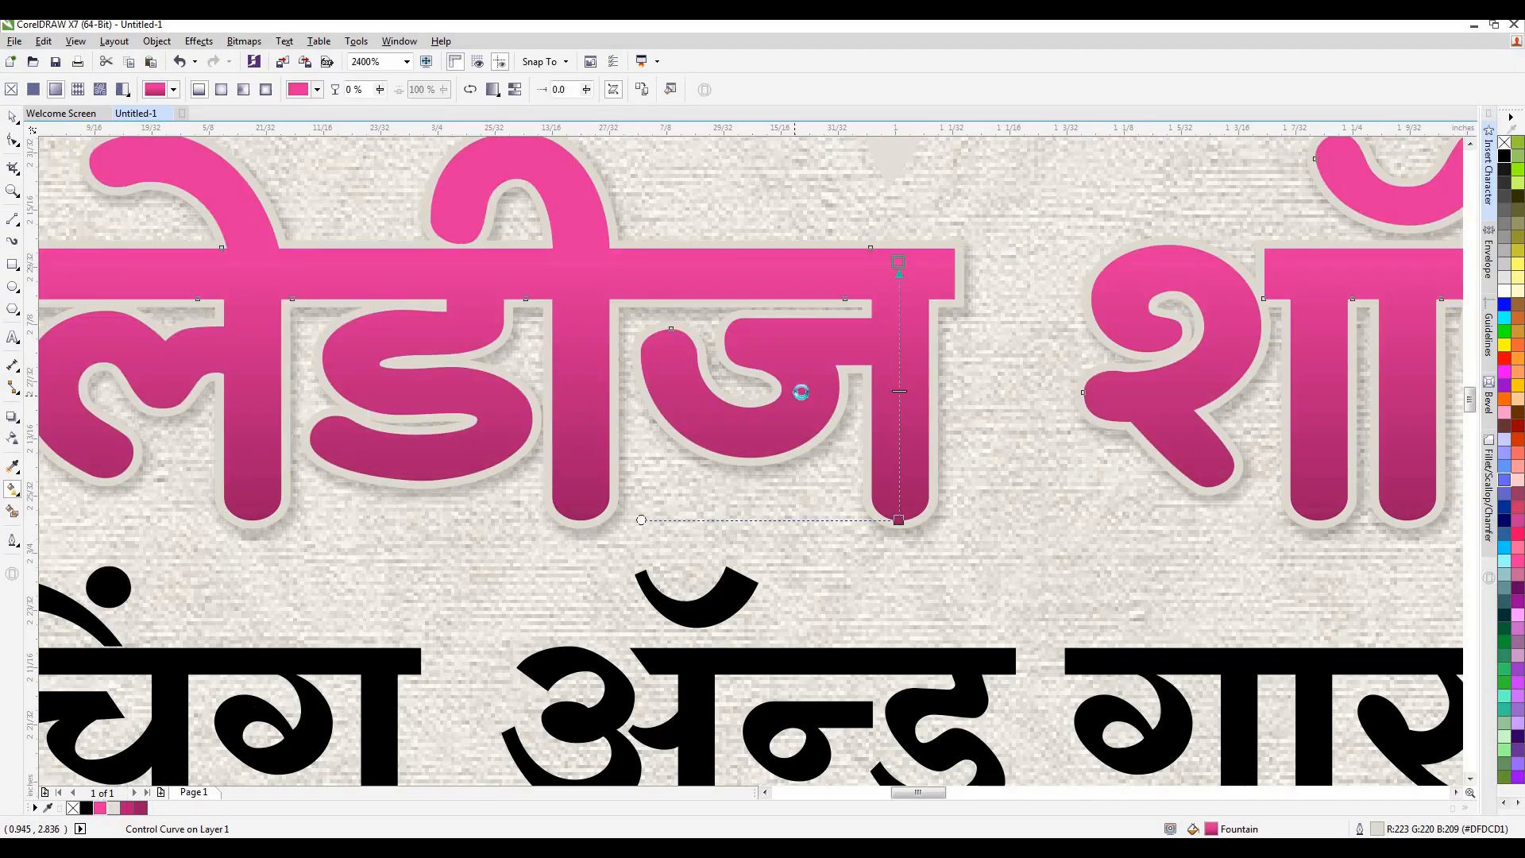
scroll(807, 397, down, 4)
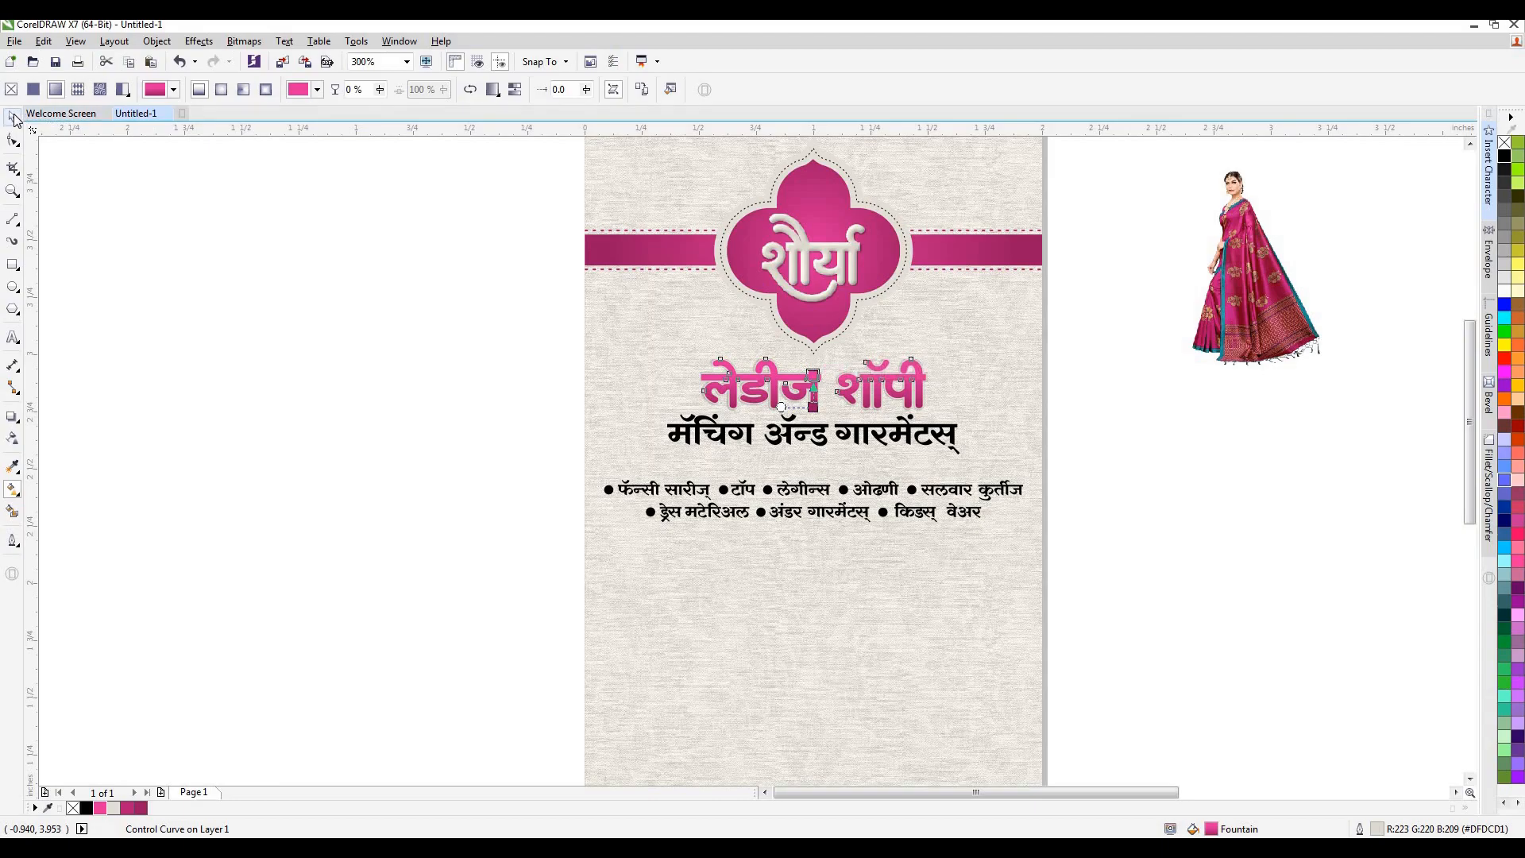
scroll(797, 381, up, 2)
drag(862, 356, 862, 306)
key(space)
scroll(756, 391, down, 3)
click(1162, 403)
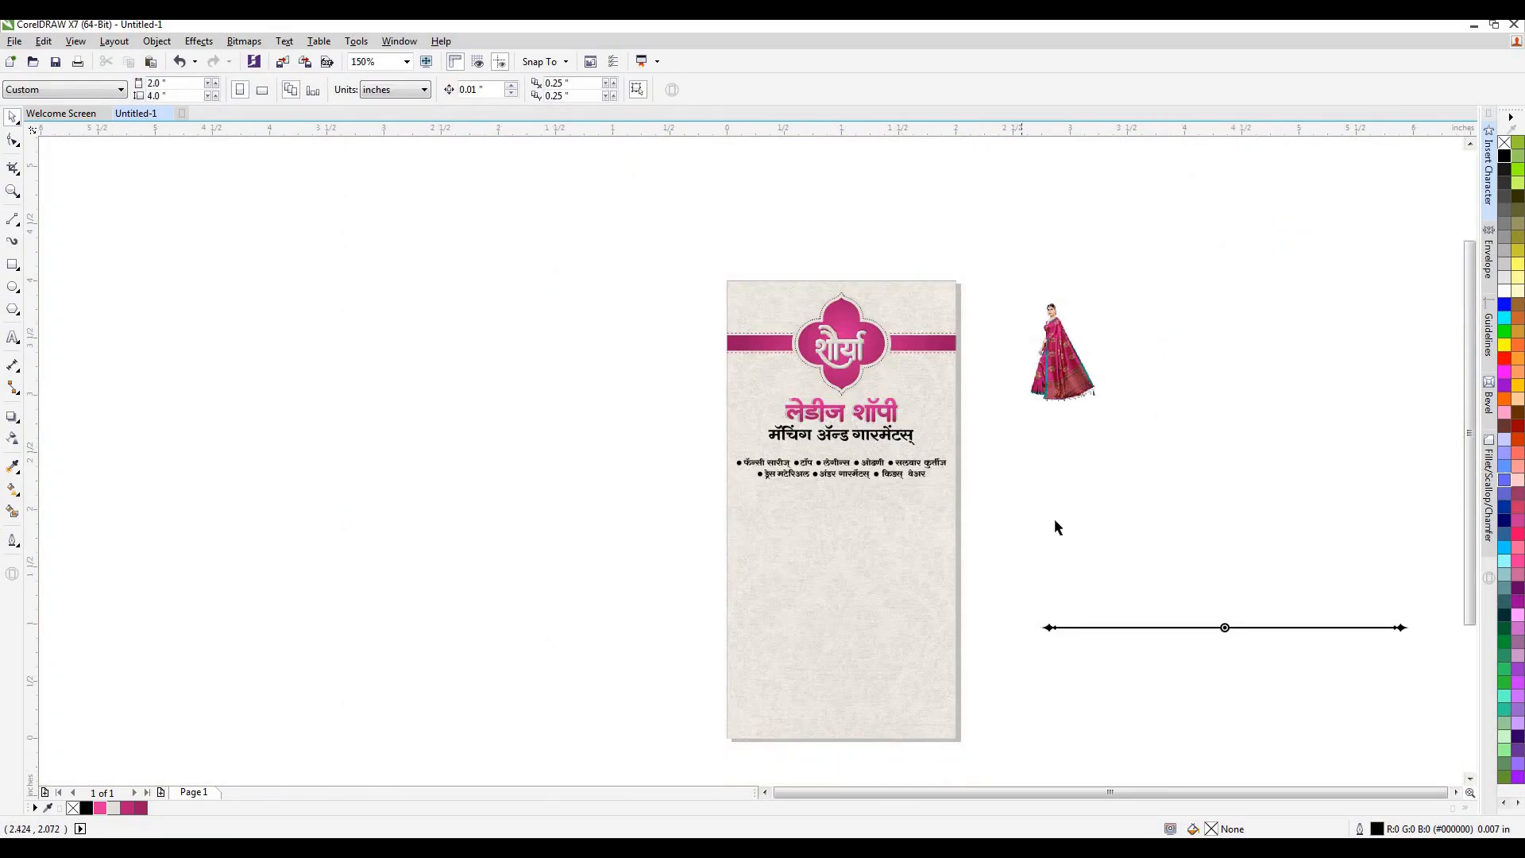
Centre the ornamental divider on the page, scale it to about 1.861 × 0.047 inch and place copies above and below the product list.
click(1225, 628)
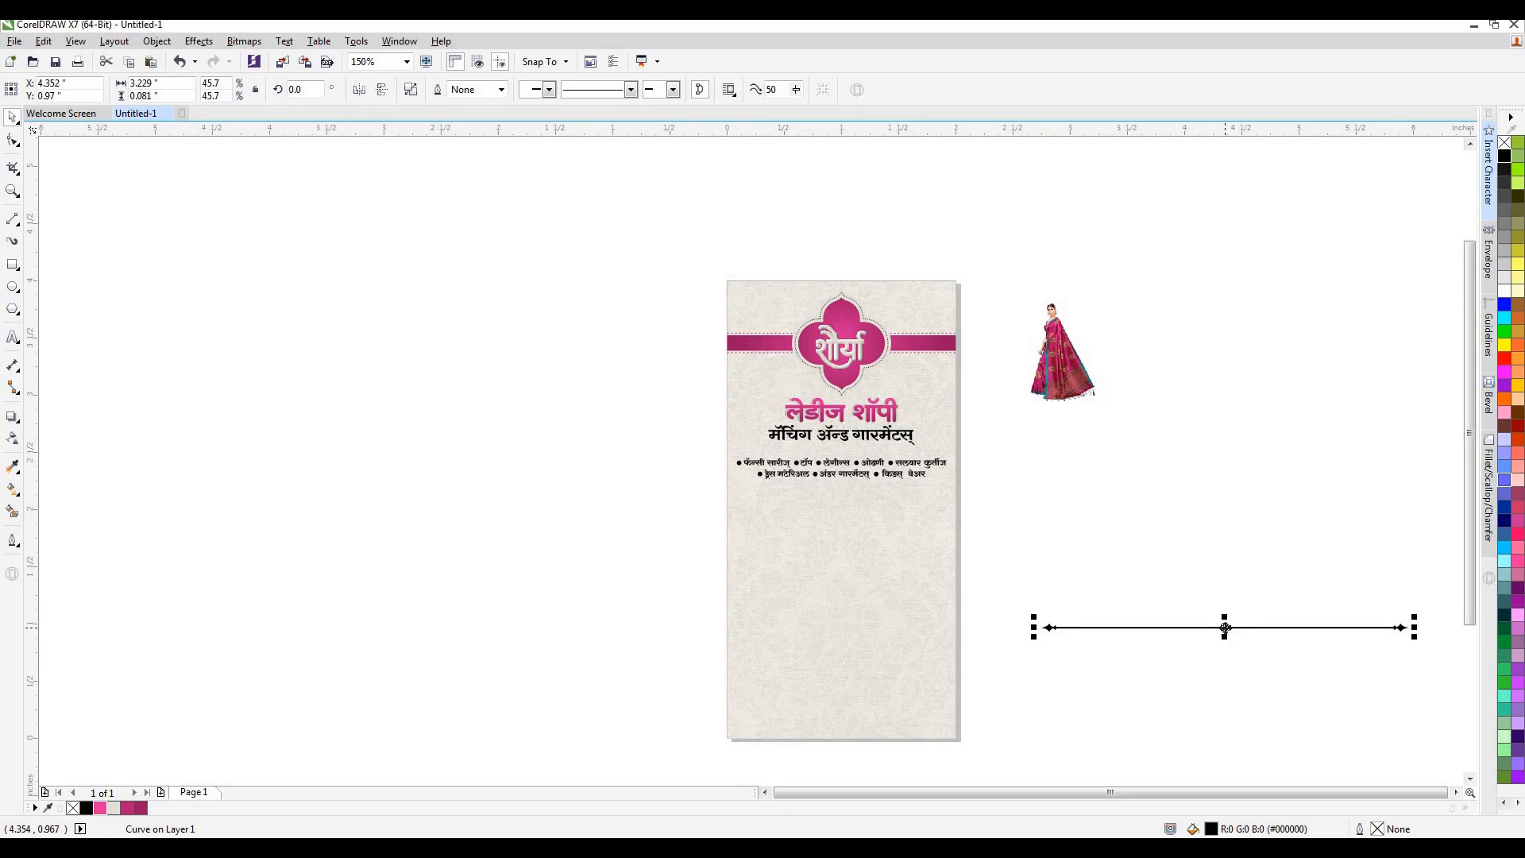
key(p)
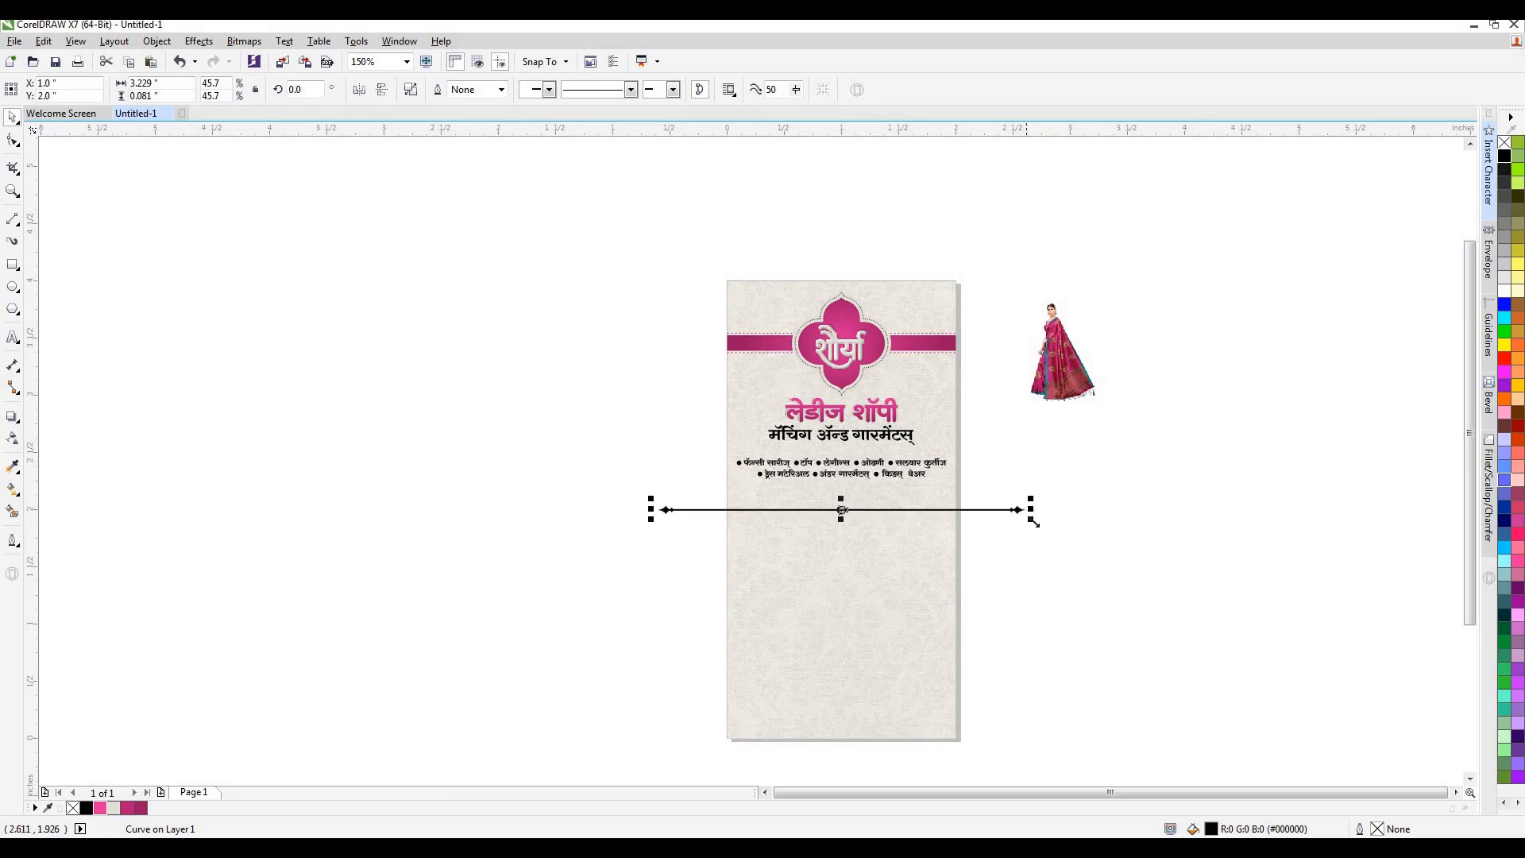
drag(1030, 509, 956, 559)
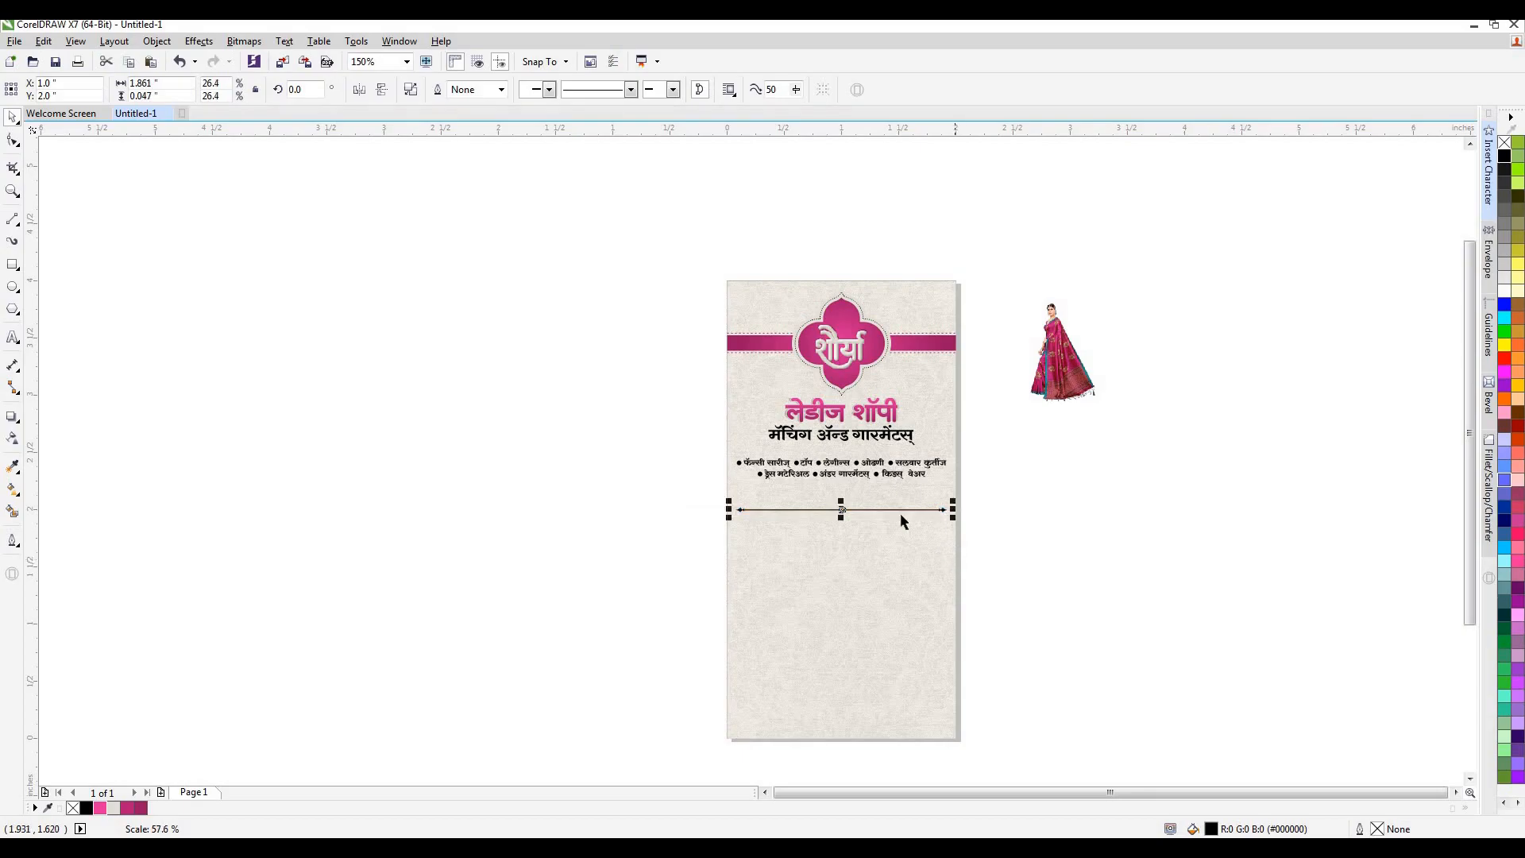
scroll(892, 501, up, 2)
drag(794, 521, 795, 473)
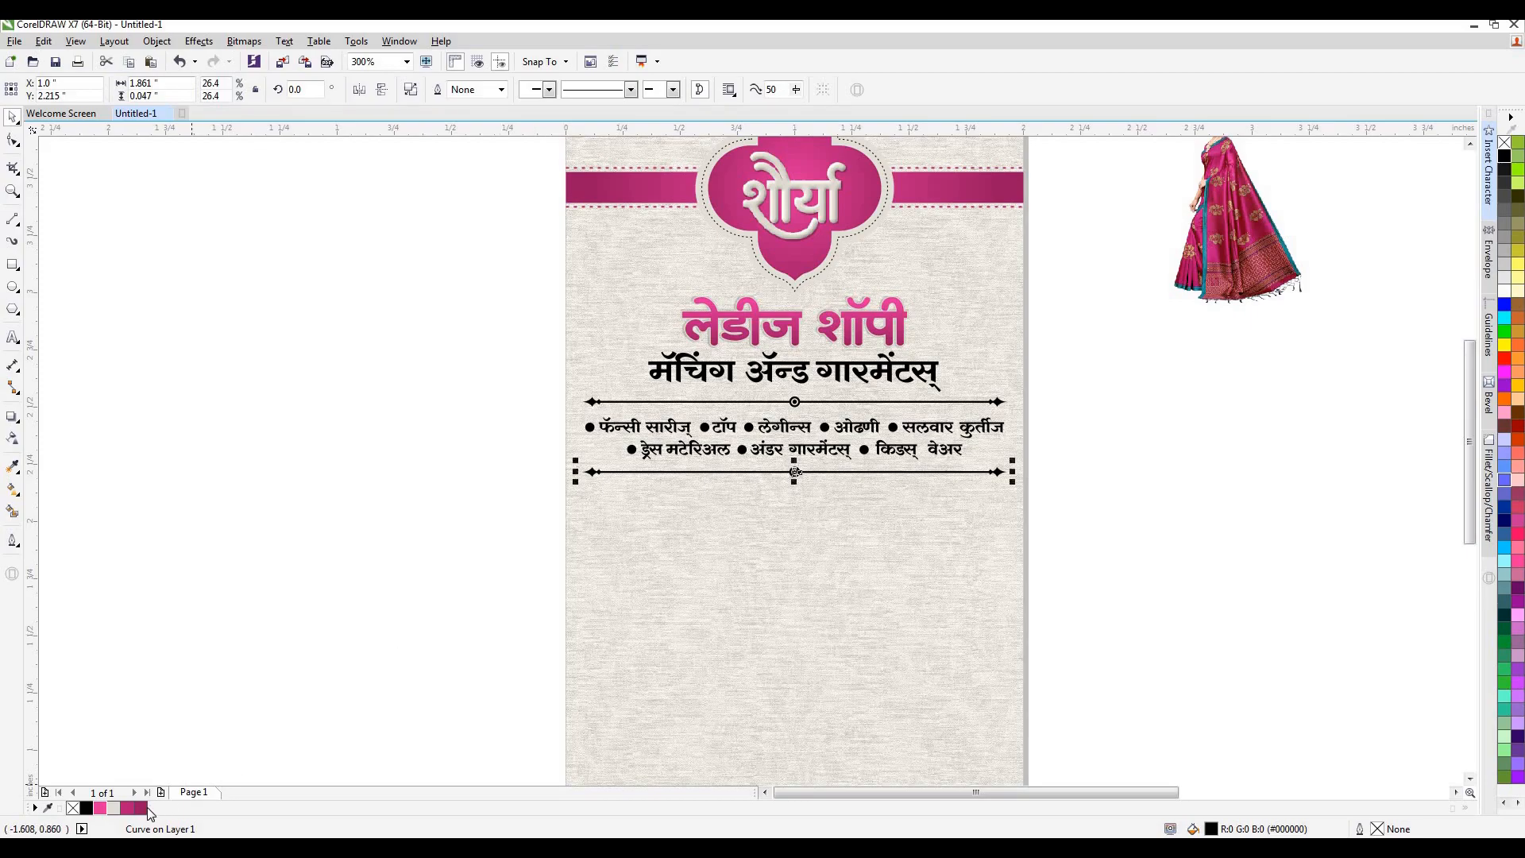
Fill both ornamental dividers around the product list with the dark magenta #991762.
right_click(140, 808)
click(412, 569)
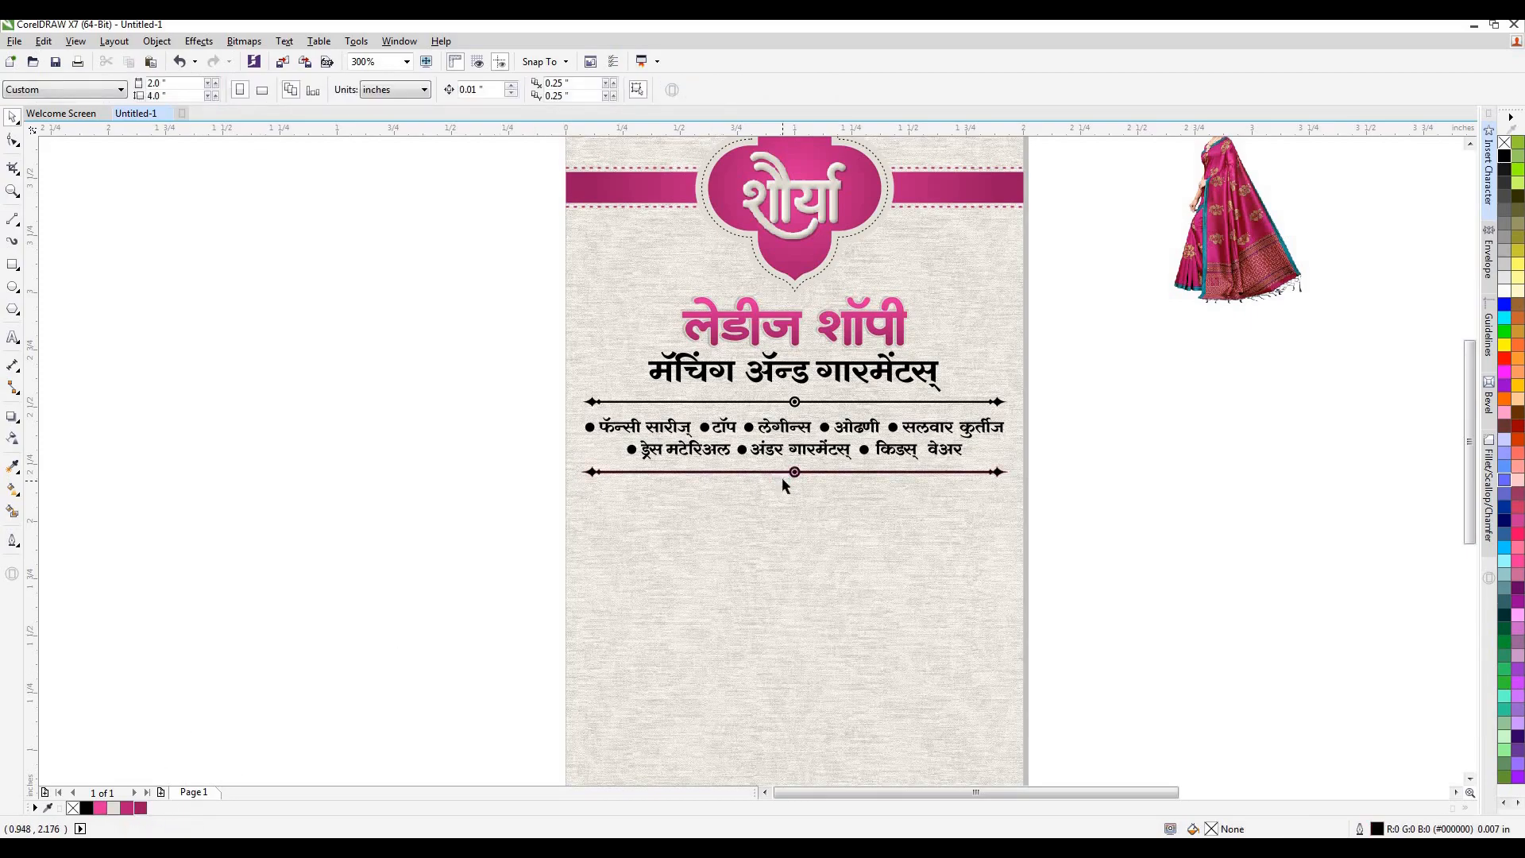
scroll(782, 479, up, 2)
click(812, 469)
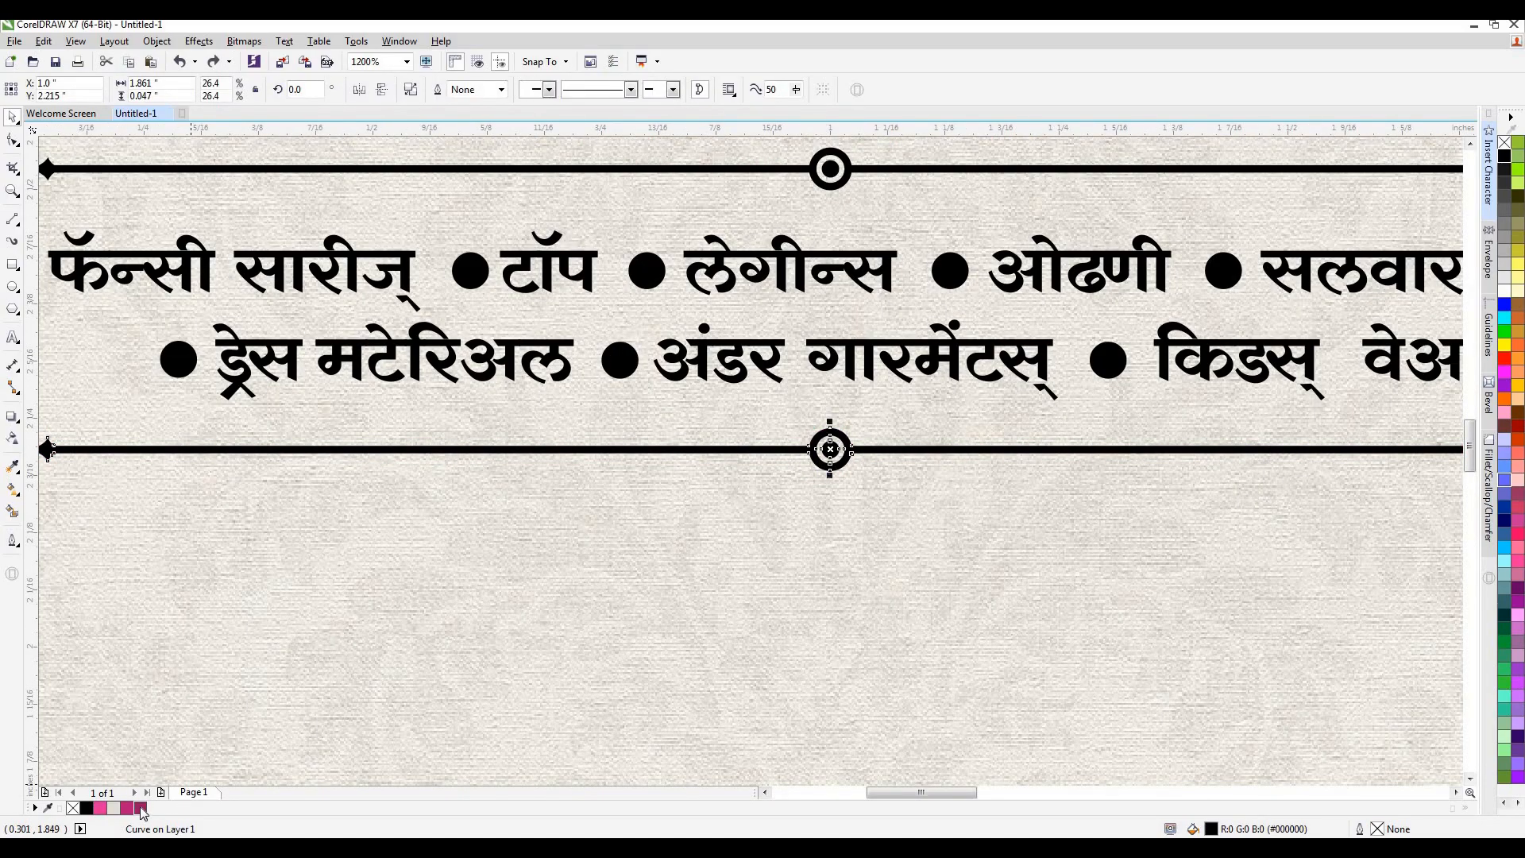
click(141, 808)
click(838, 193)
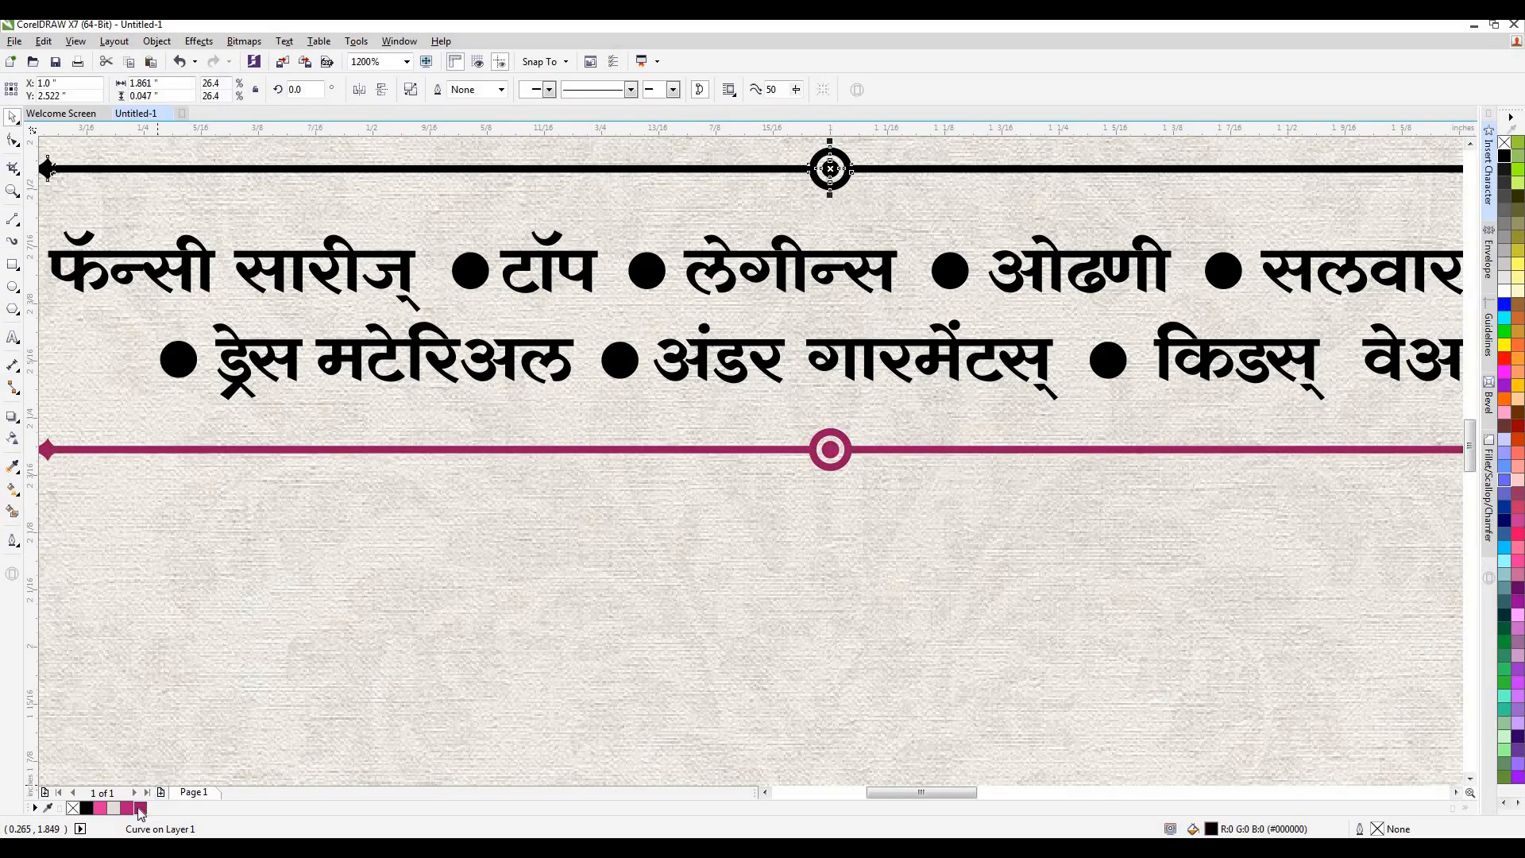
click(141, 808)
click(508, 661)
scroll(836, 474, down, 1)
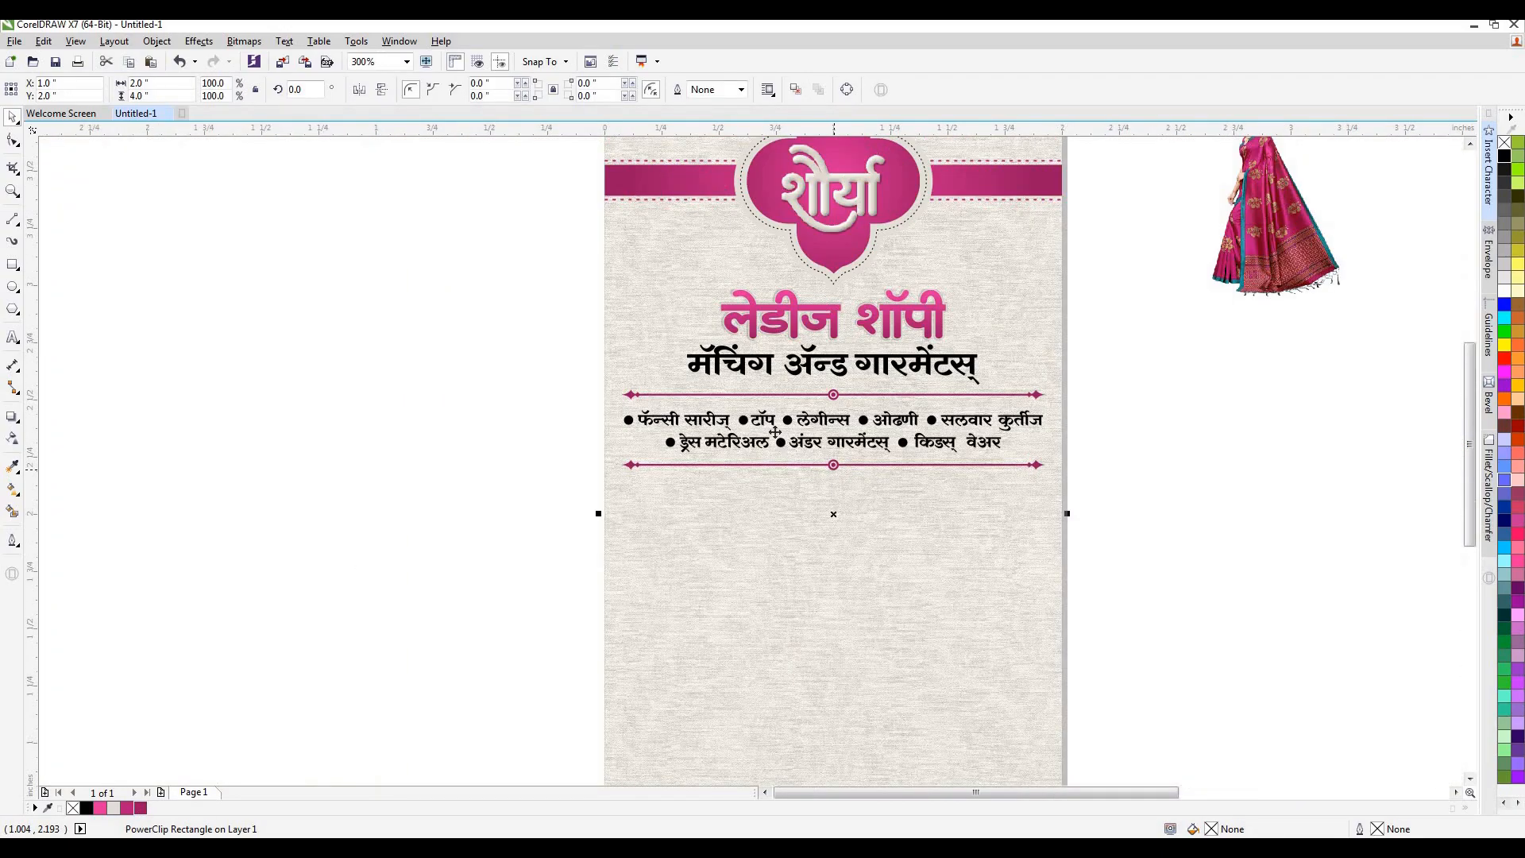
scroll(633, 427, down, 1)
key(Escape)
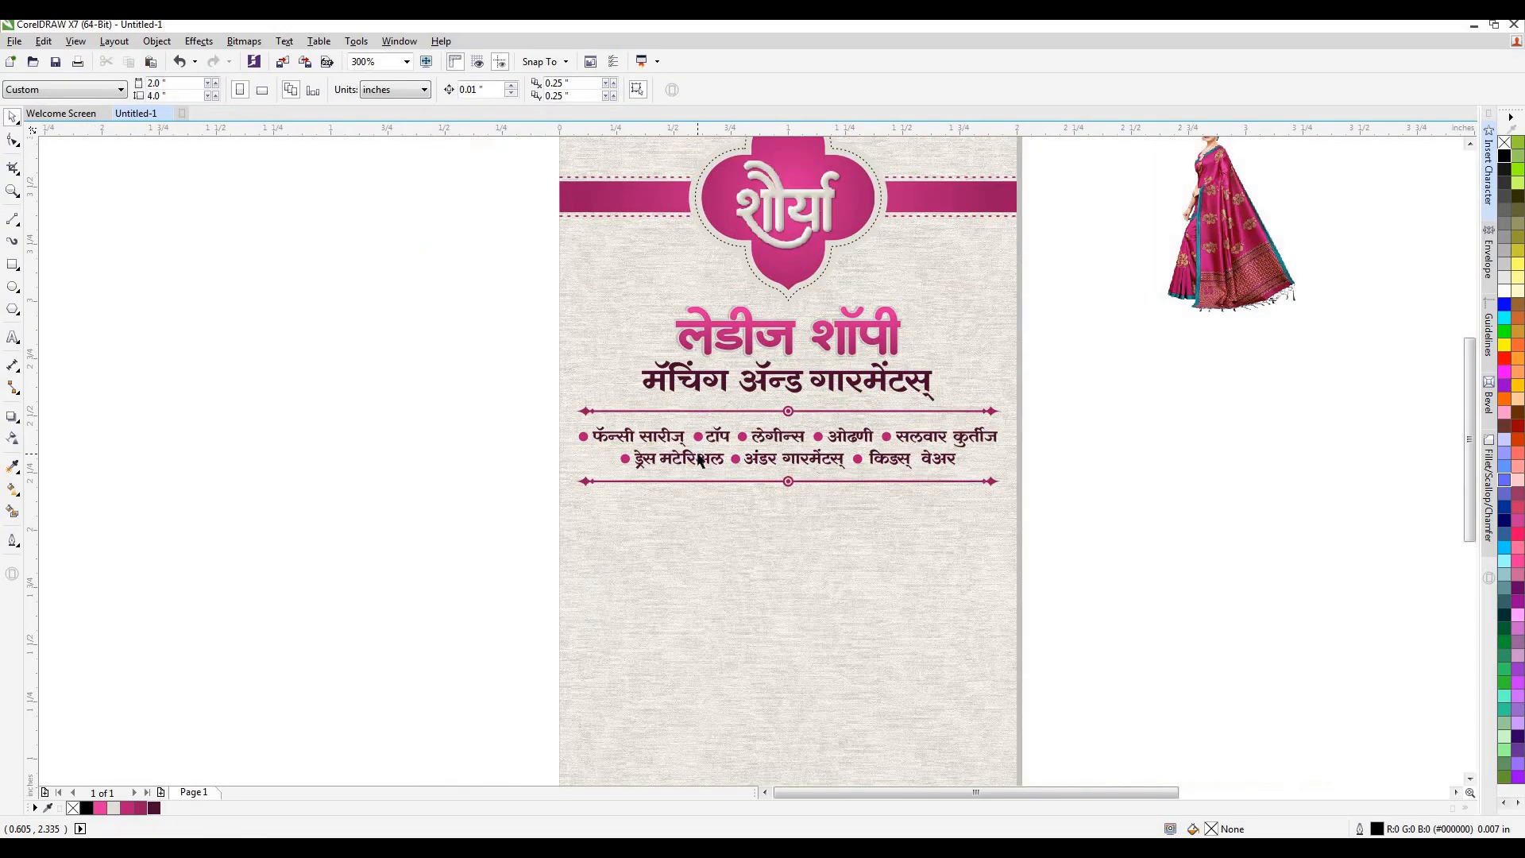
Move the red and magenta sari model pictures side by side next to the lower half of the card.
scroll(1009, 349, down, 1)
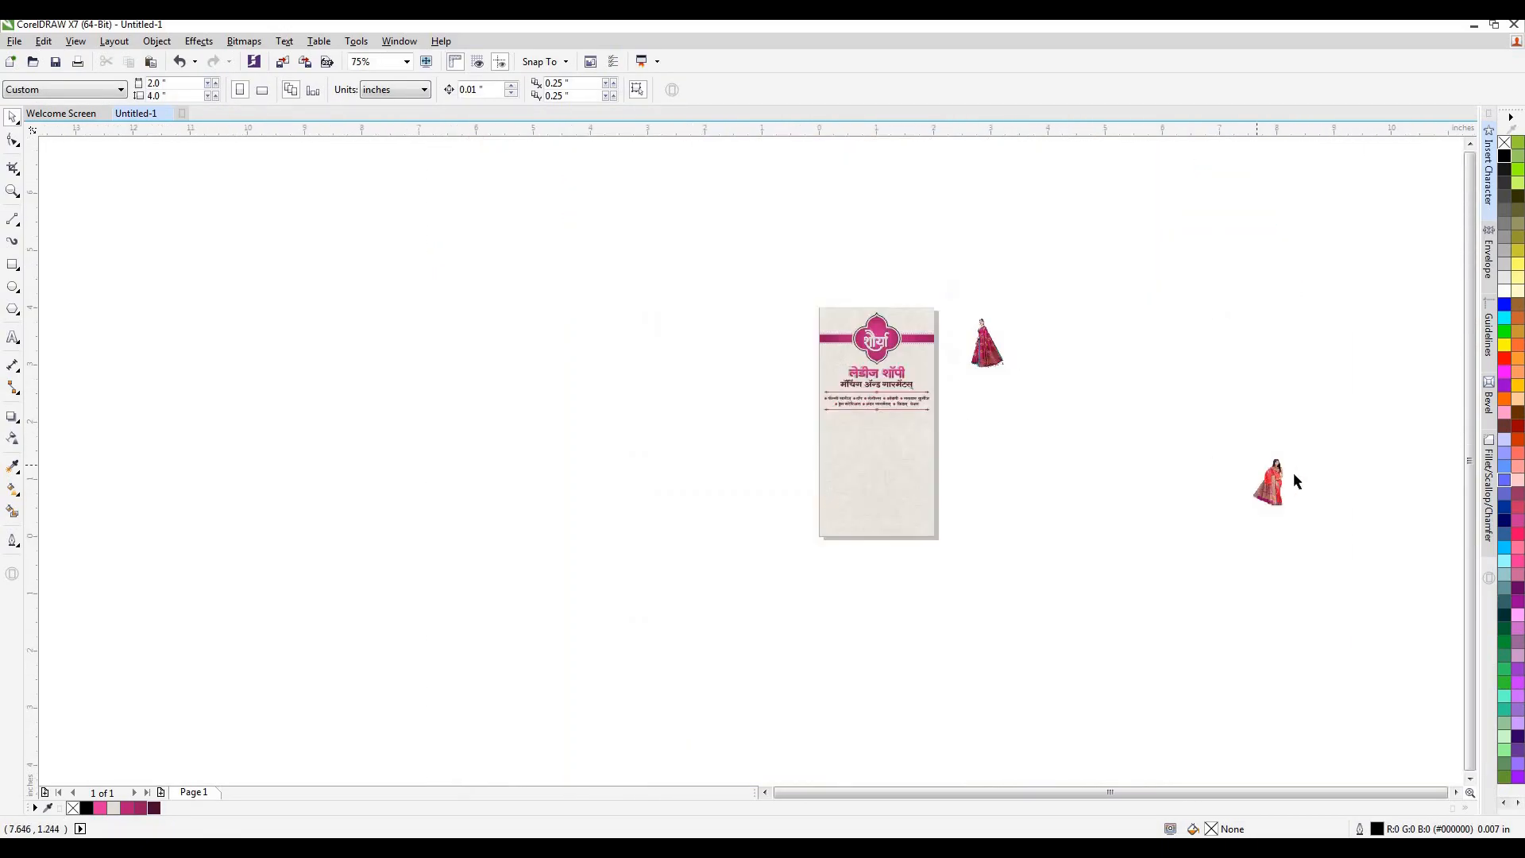
drag(1271, 482, 1016, 443)
drag(988, 343, 967, 442)
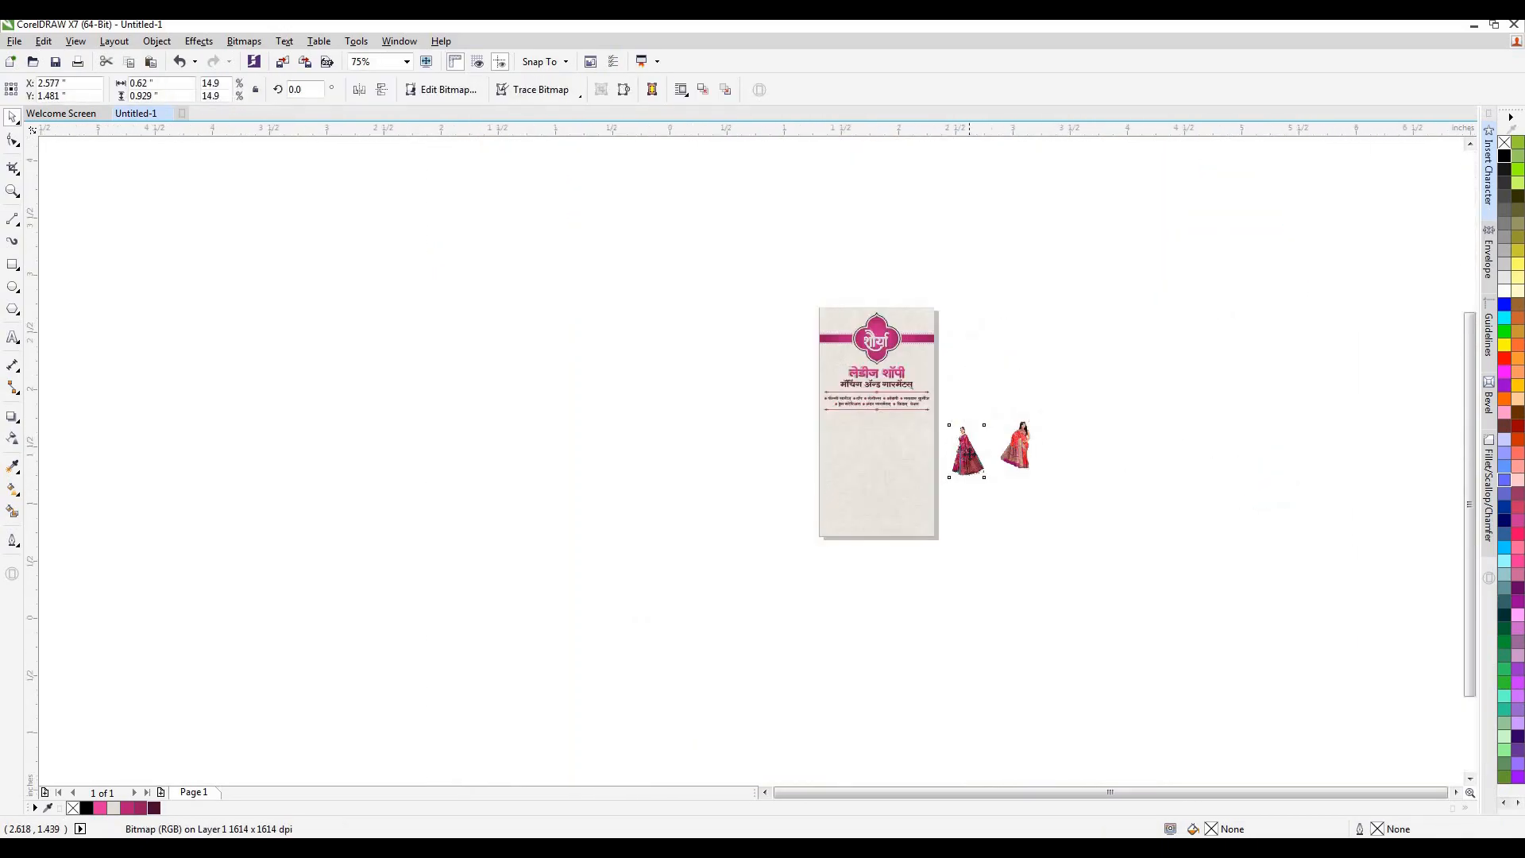
scroll(967, 443, up, 2)
scroll(969, 399, down, 1)
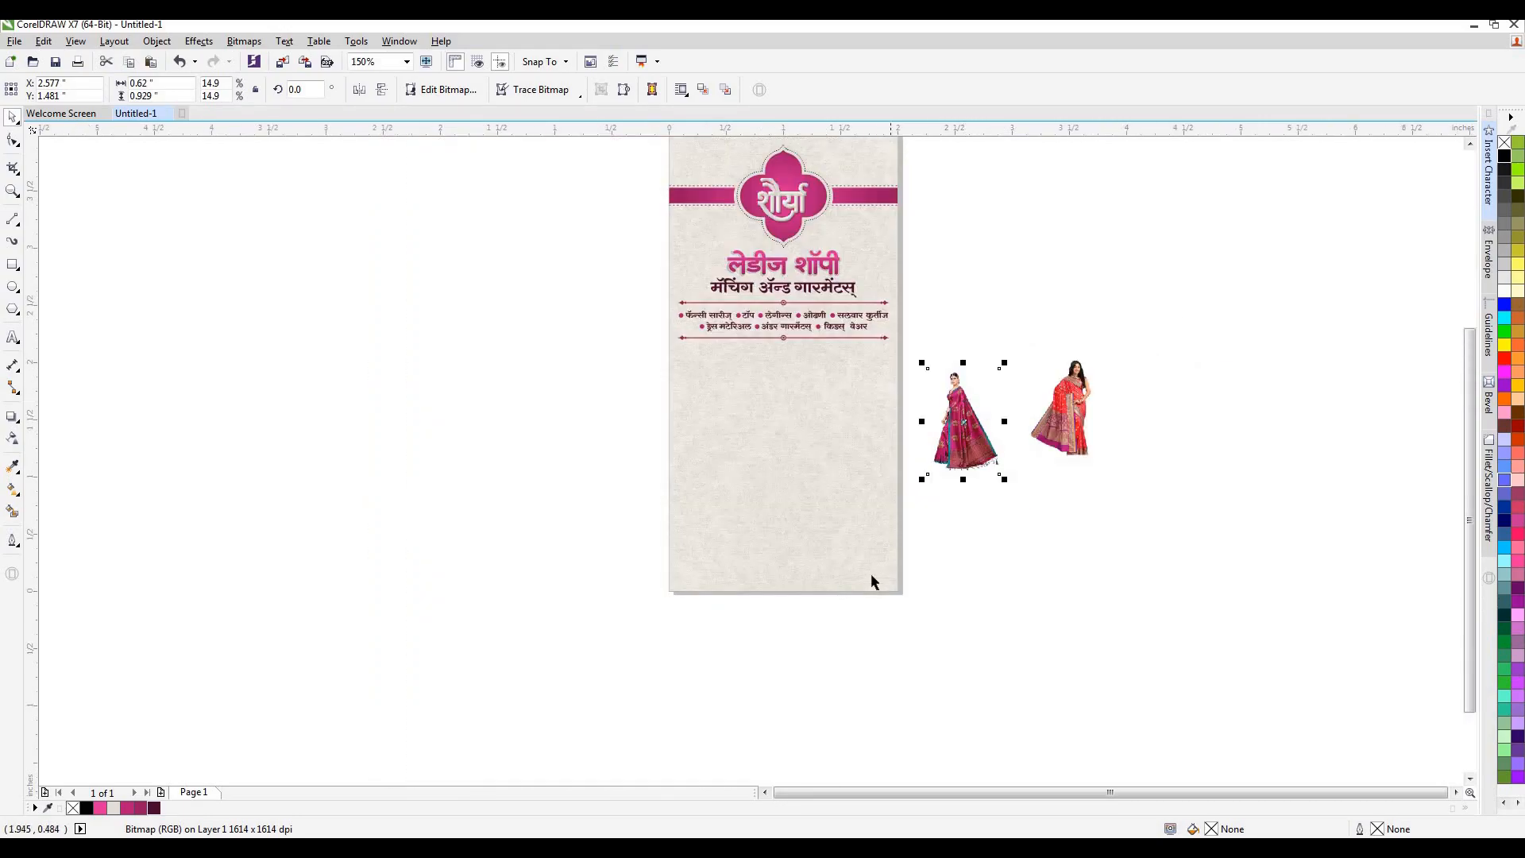
Draw a 2 inch wide, about 0.171 inch high rectangle along the card's bottom edge and fill it with dark magenta #991762.
scroll(870, 573, up, 1)
click(12, 264)
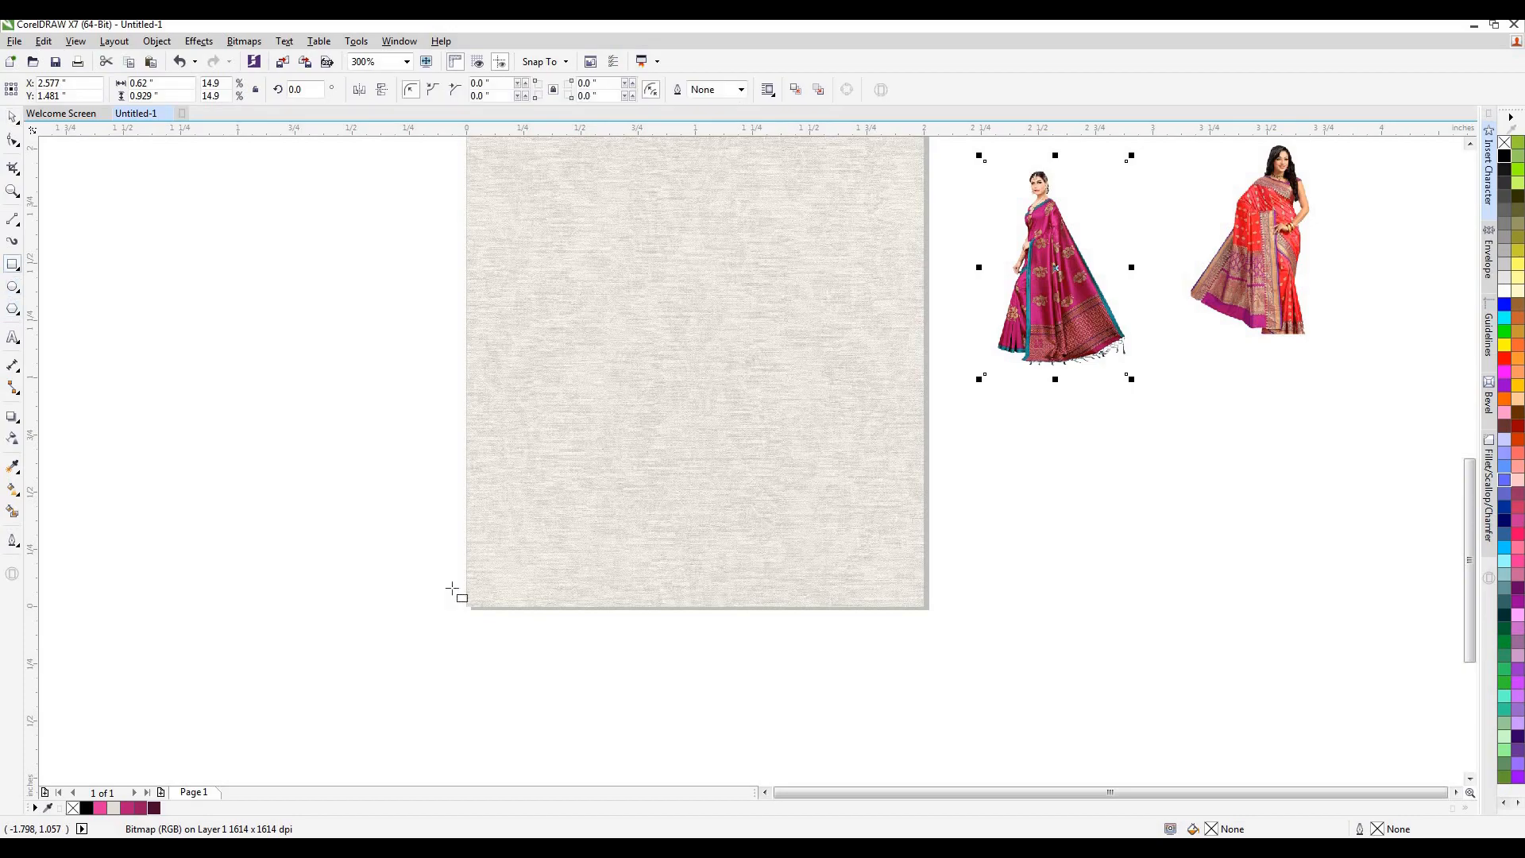
drag(467, 607, 924, 567)
click(12, 117)
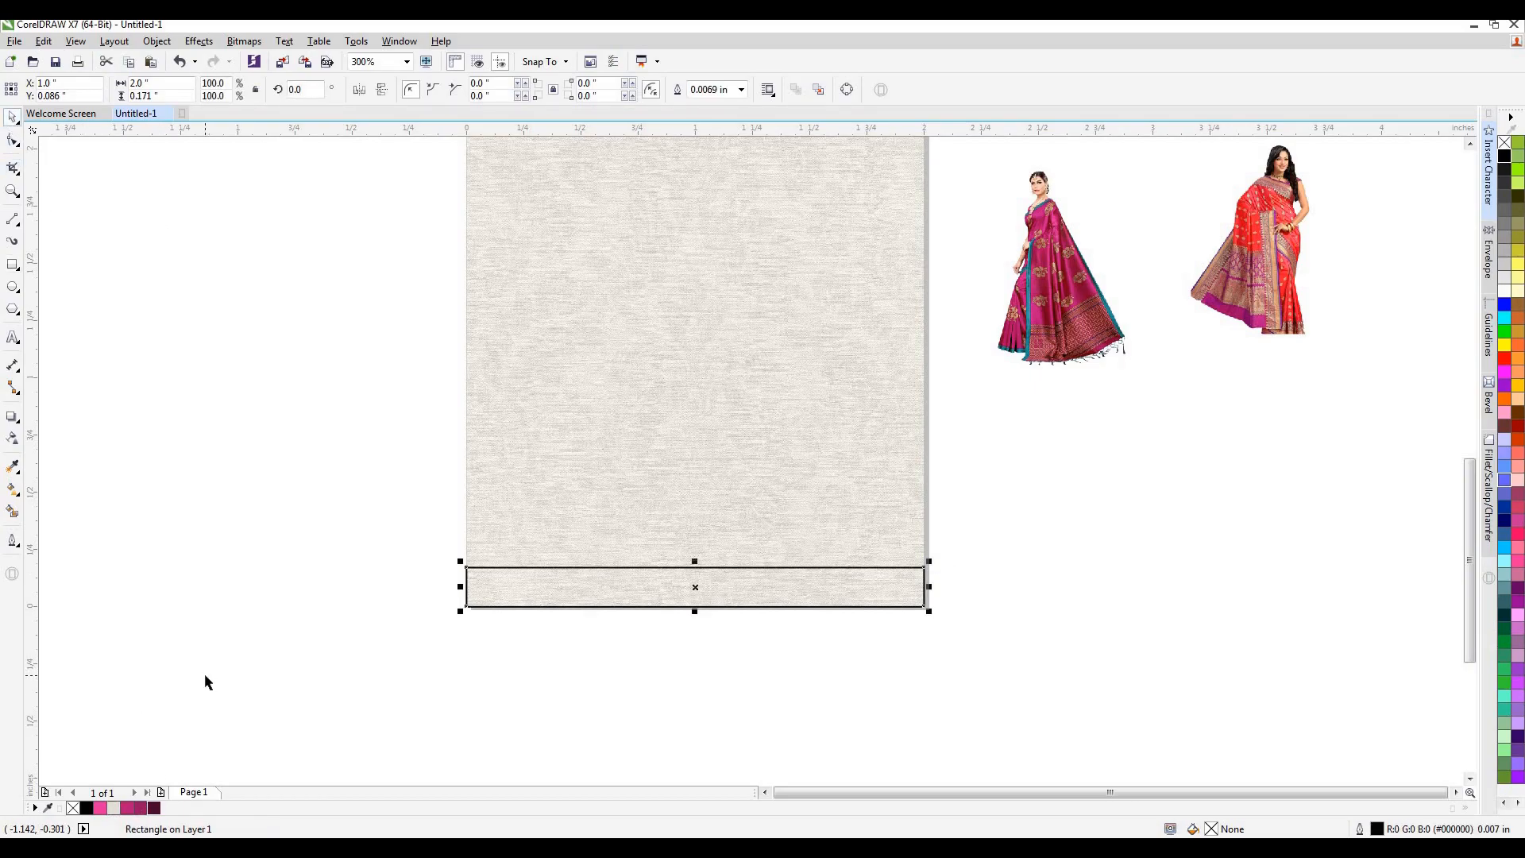
click(140, 809)
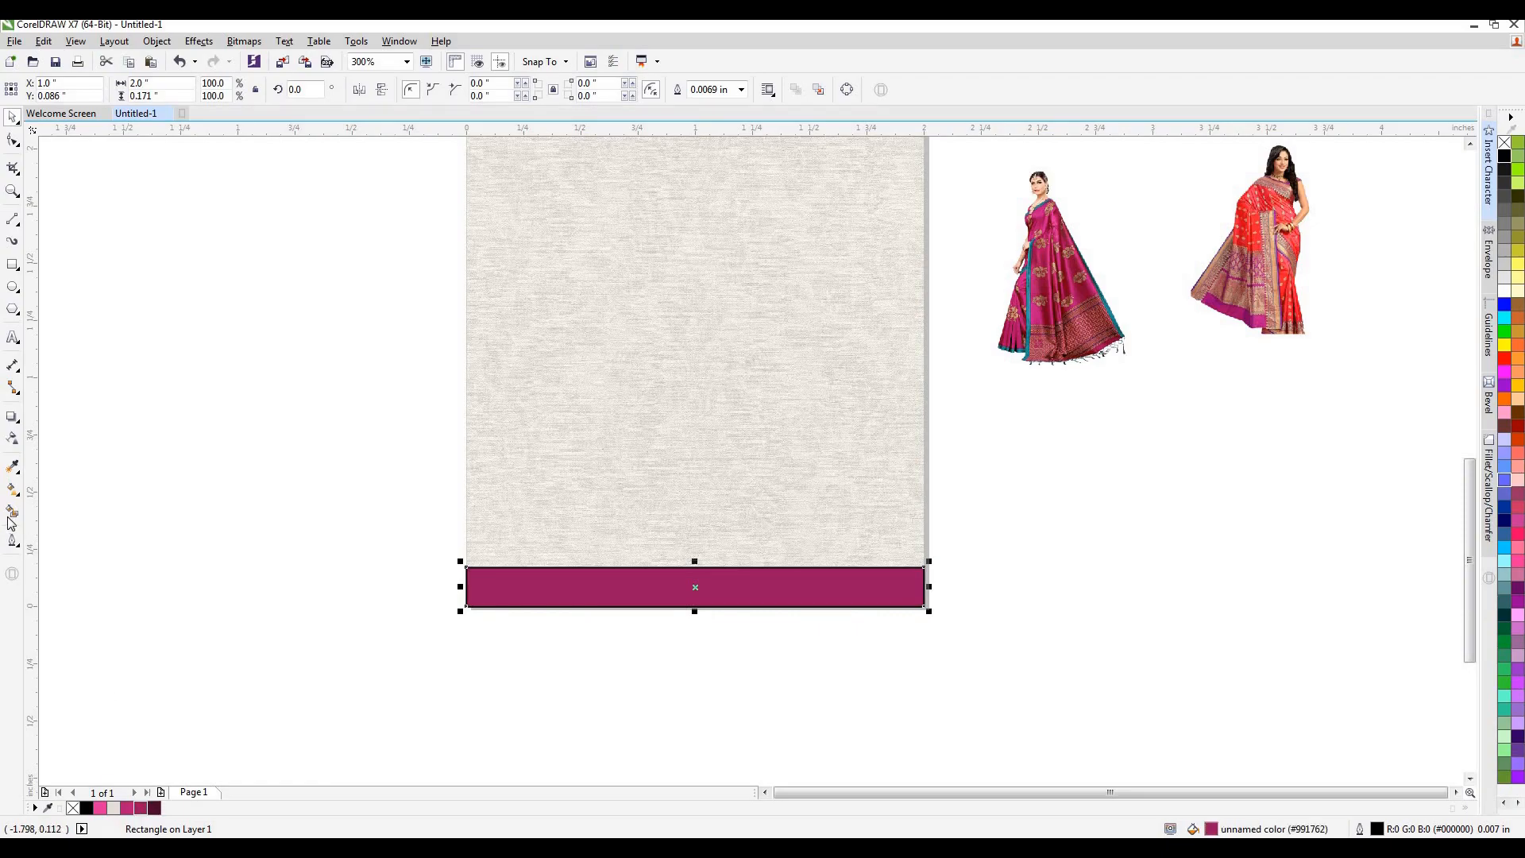
click(14, 492)
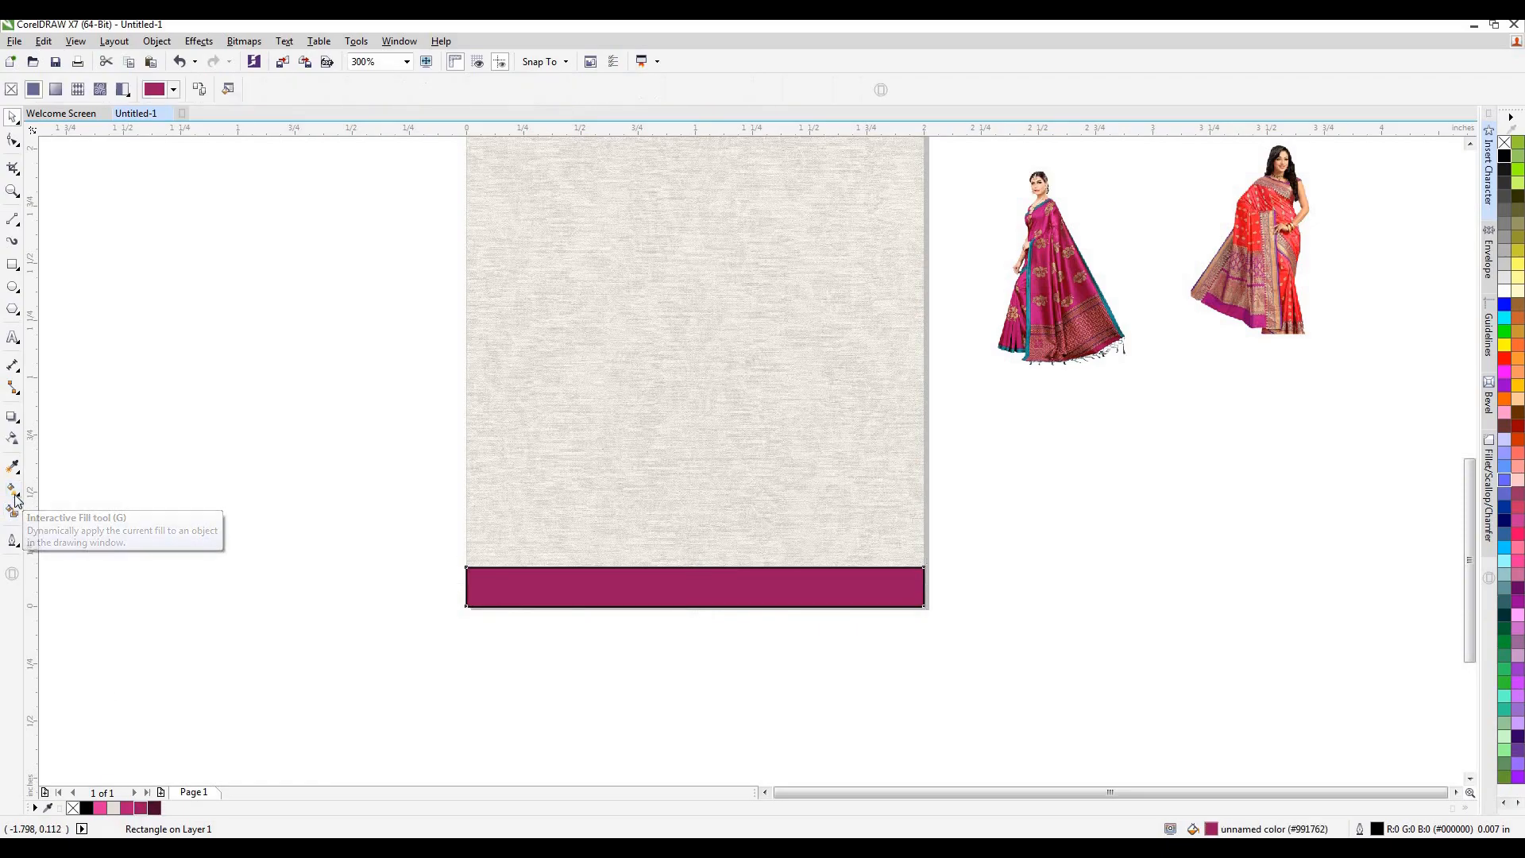
click(12, 118)
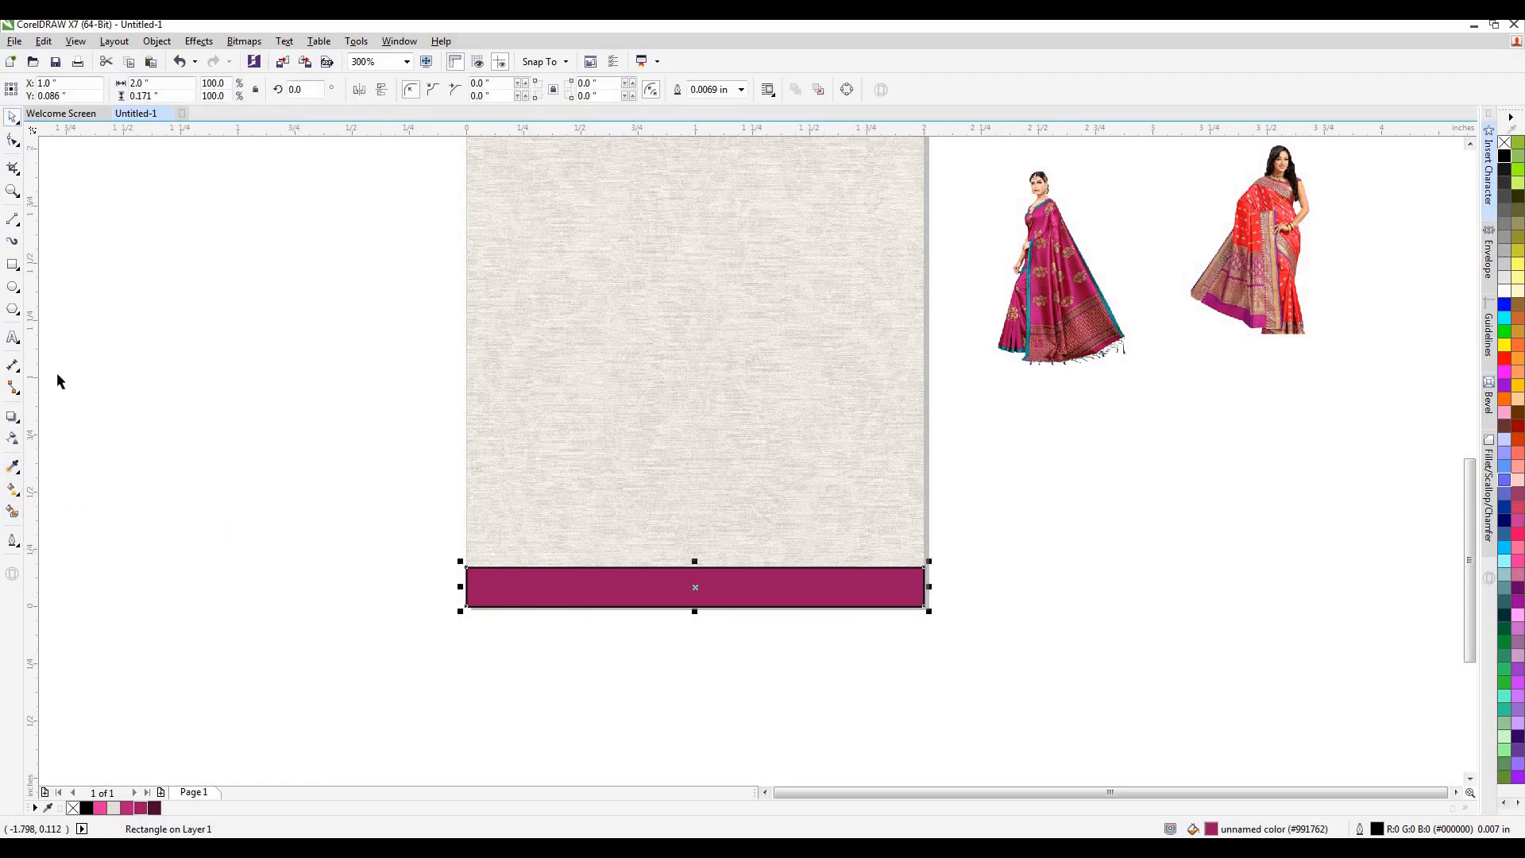
Remove the bottom band's outline and give it an elliptical gradient from bright pink at the centre to dark magenta at both ends.
right_click(73, 808)
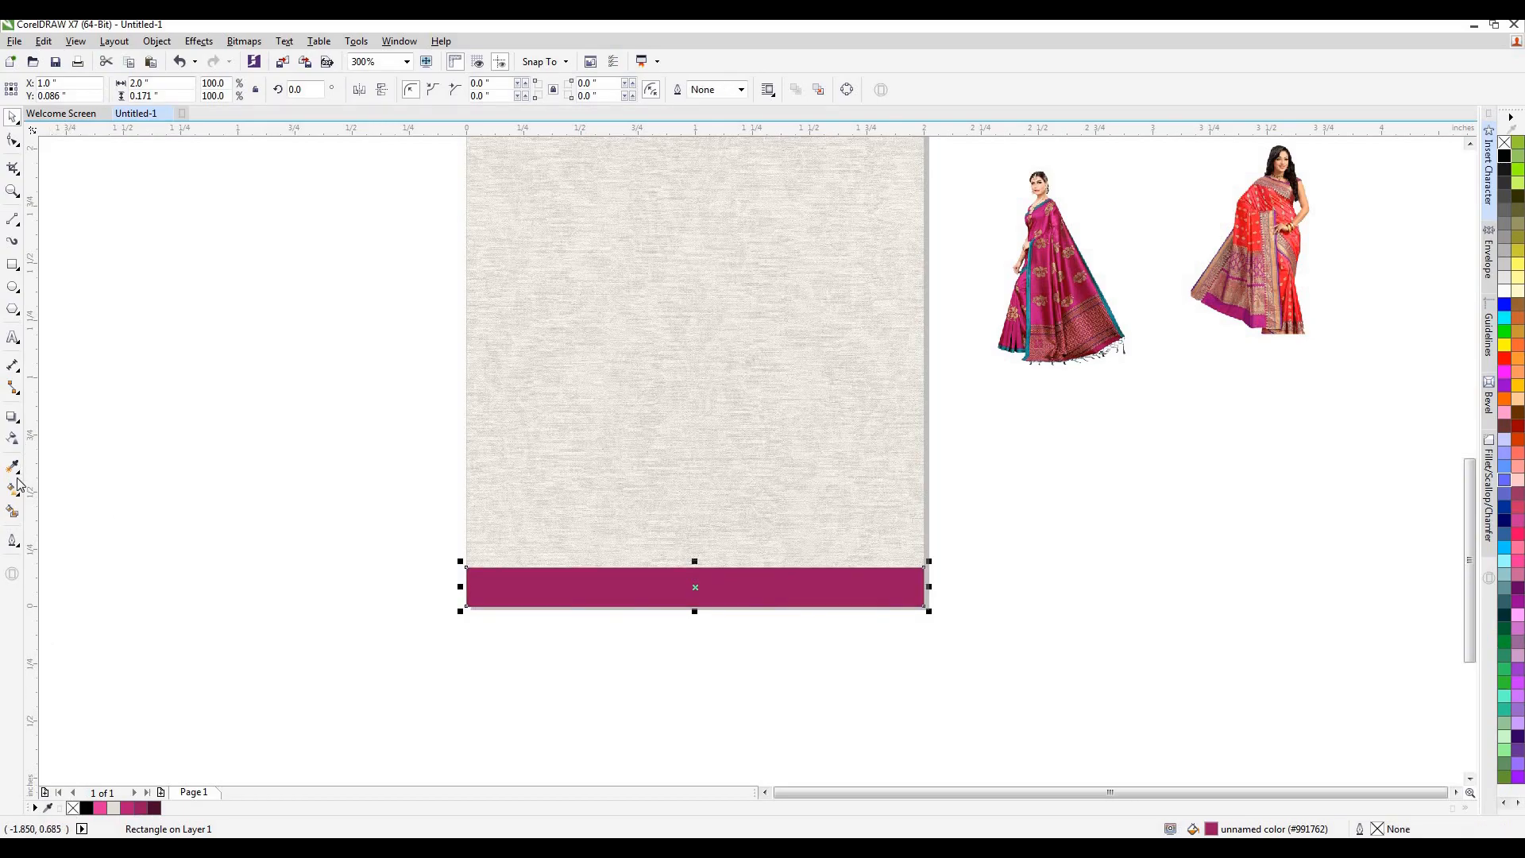
click(12, 491)
click(56, 89)
click(221, 89)
drag(694, 567, 694, 459)
drag(922, 588, 874, 587)
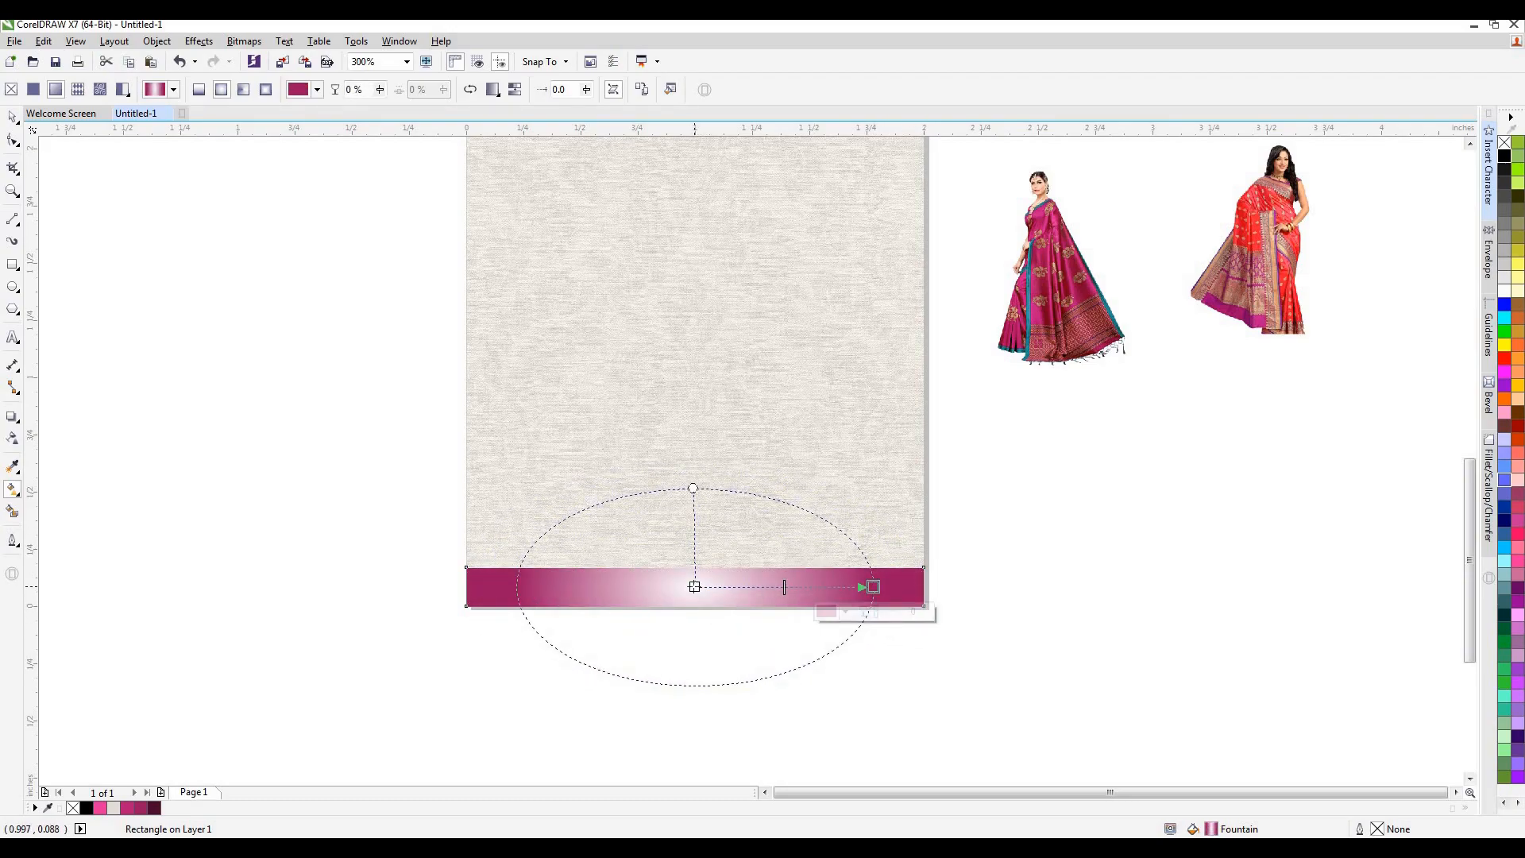
click(101, 809)
click(14, 117)
click(195, 303)
Move the magenta sari model onto the left of the card's lower half and enlarge the picture to about 1.37 × 2.055 inch.
scroll(796, 389, down, 1)
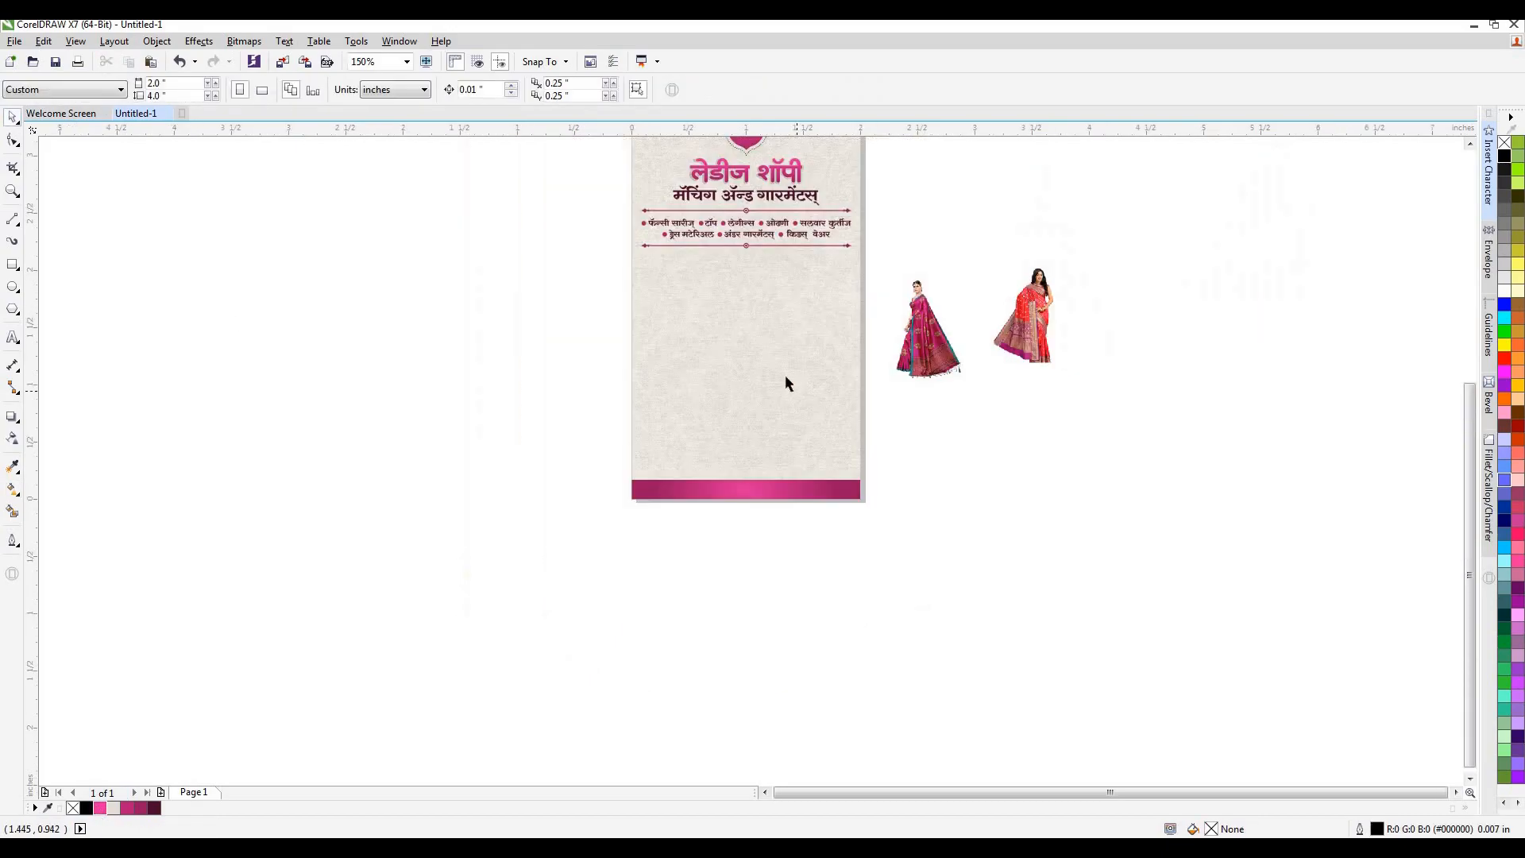
right_click(751, 490)
click(973, 441)
drag(926, 347, 678, 314)
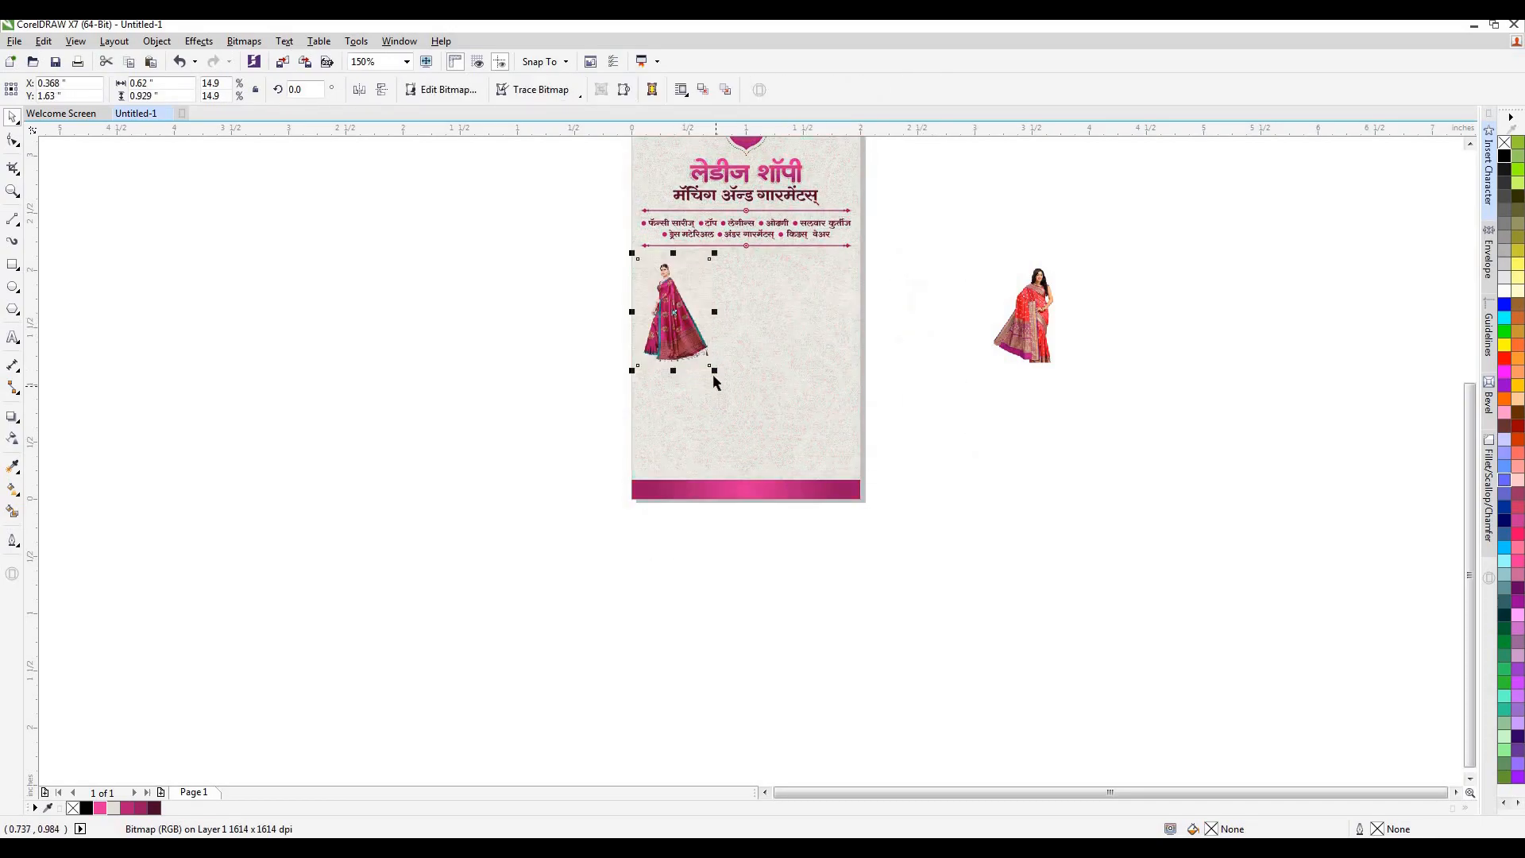
drag(771, 456, 886, 508)
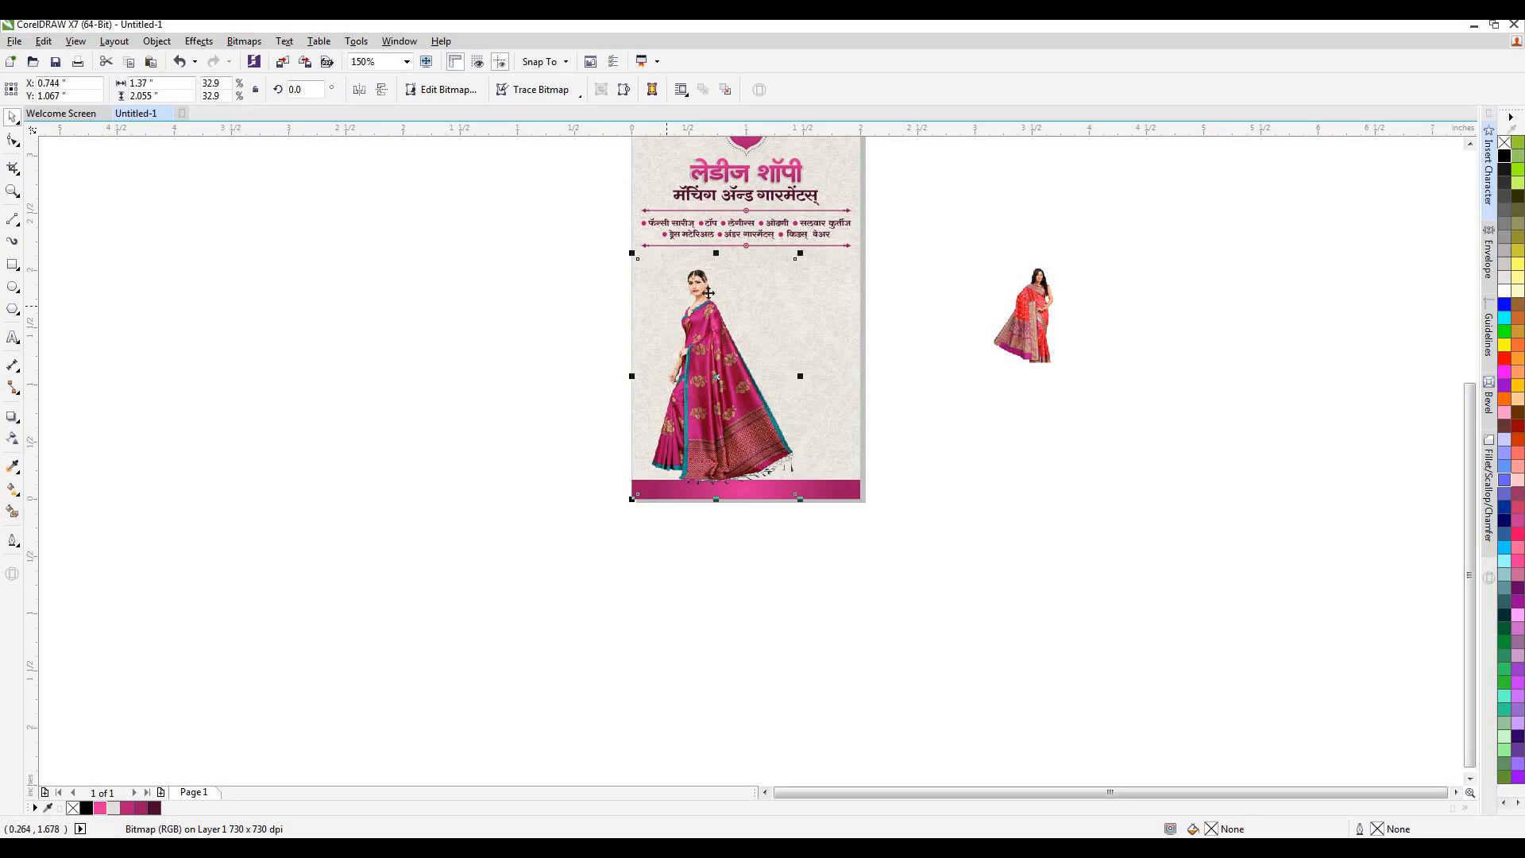
Crop the empty left and top margins of the magenta sari picture by moving its border inward.
scroll(708, 293, up, 2)
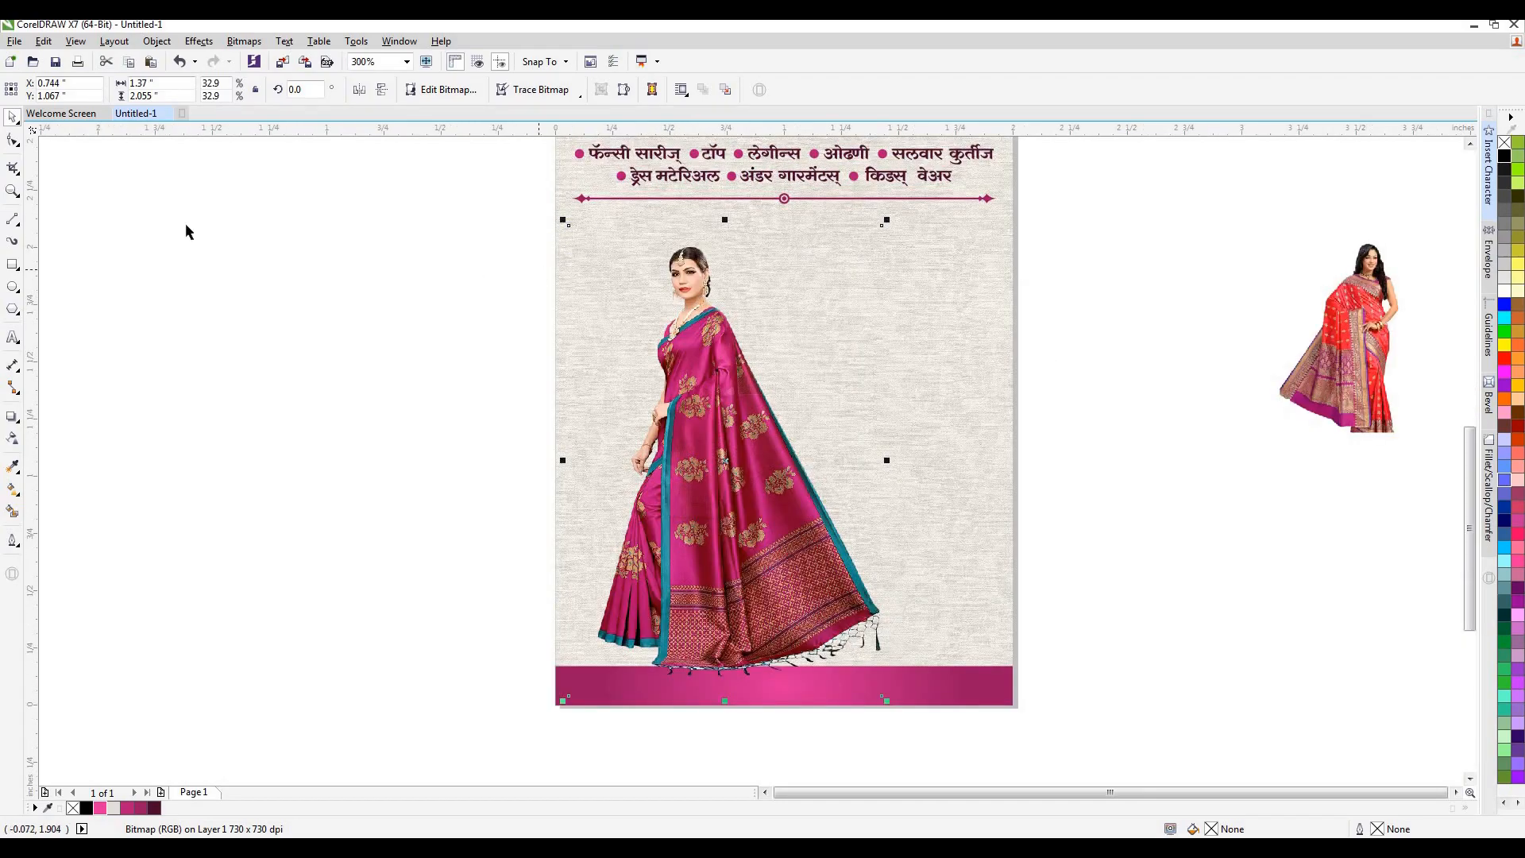
key(F10)
drag(574, 424, 597, 412)
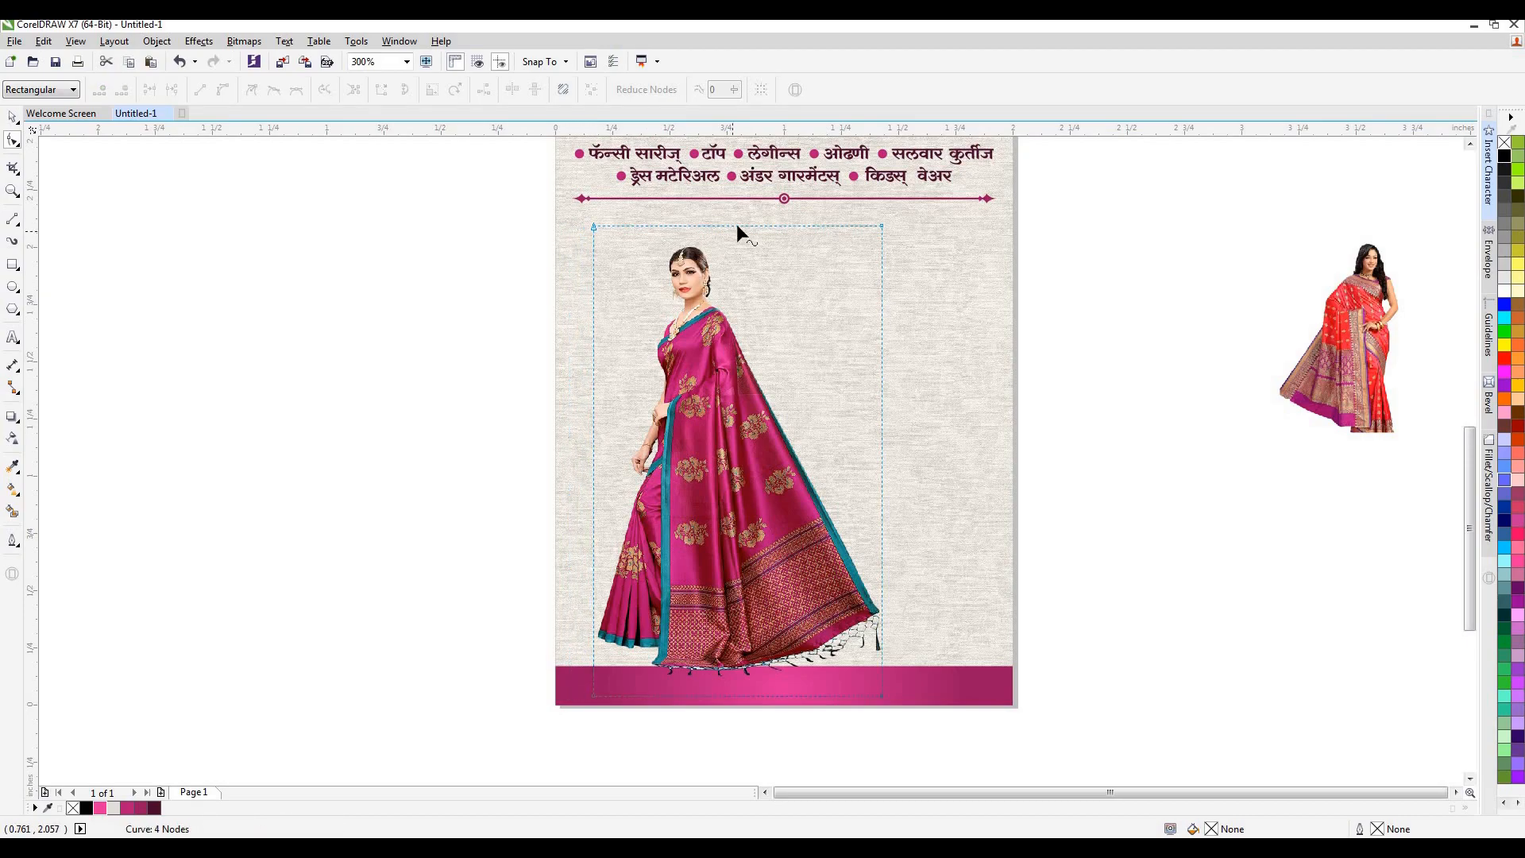
drag(736, 229, 736, 242)
key(space)
Enlarge the magenta sari picture to about 1.466 × 2.303 inch and position it with the sari hem overlapping the bottom band.
drag(570, 227, 532, 204)
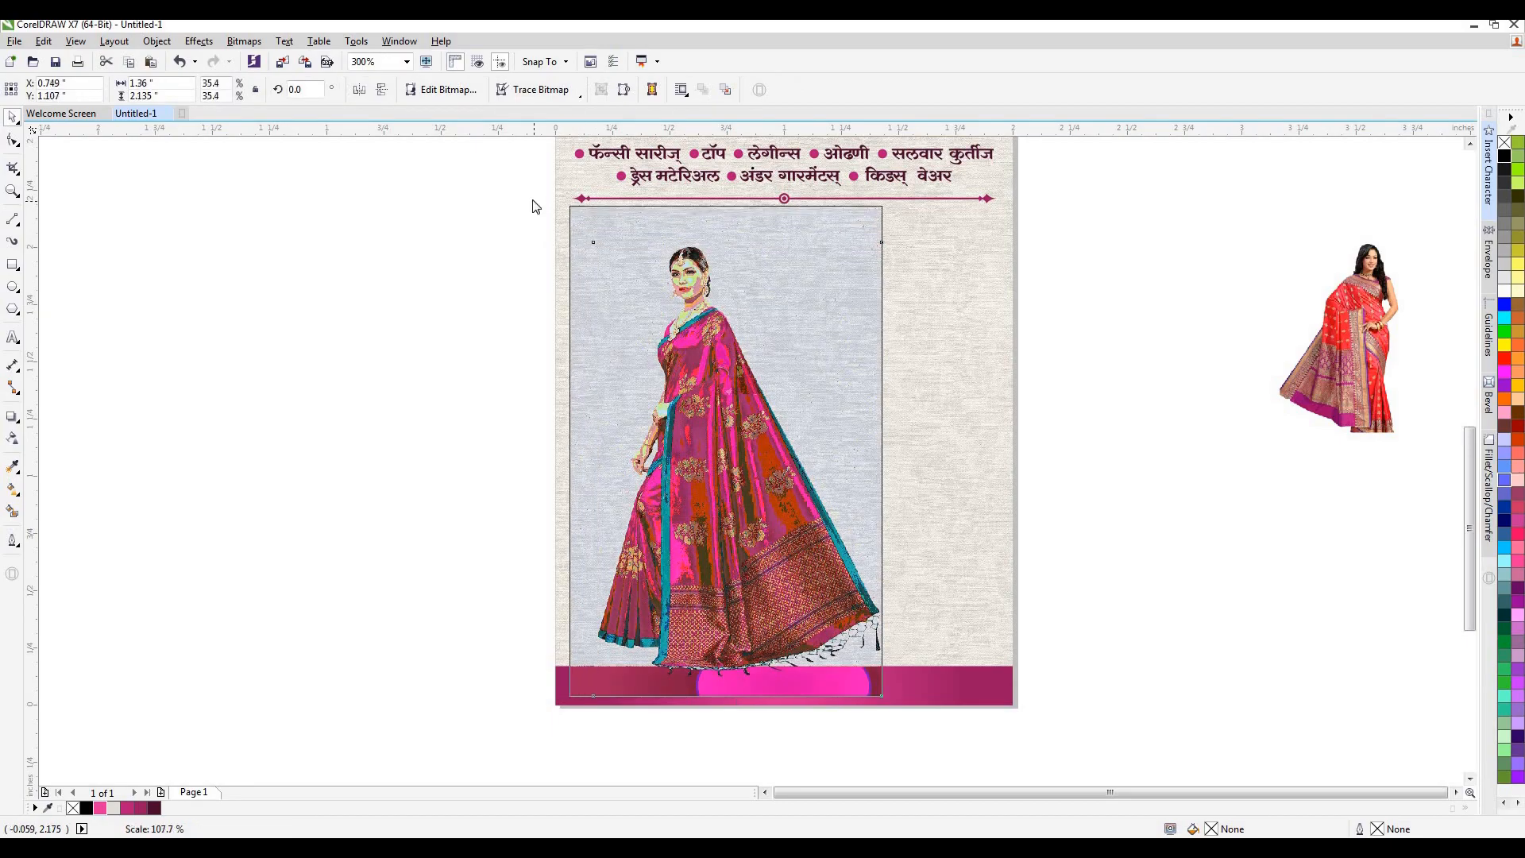
drag(695, 400, 697, 431)
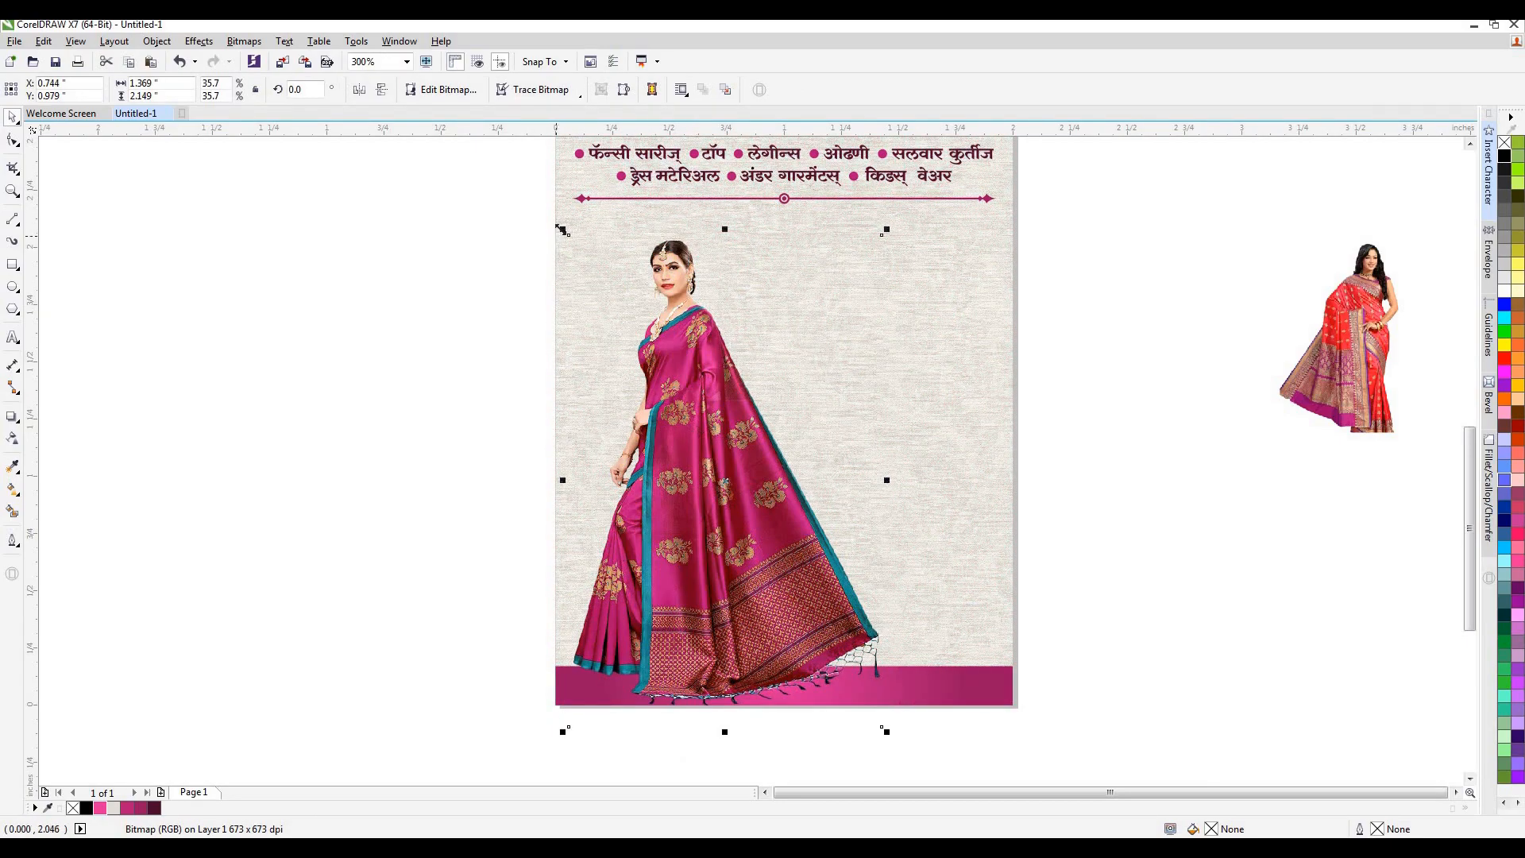
drag(552, 208, 537, 184)
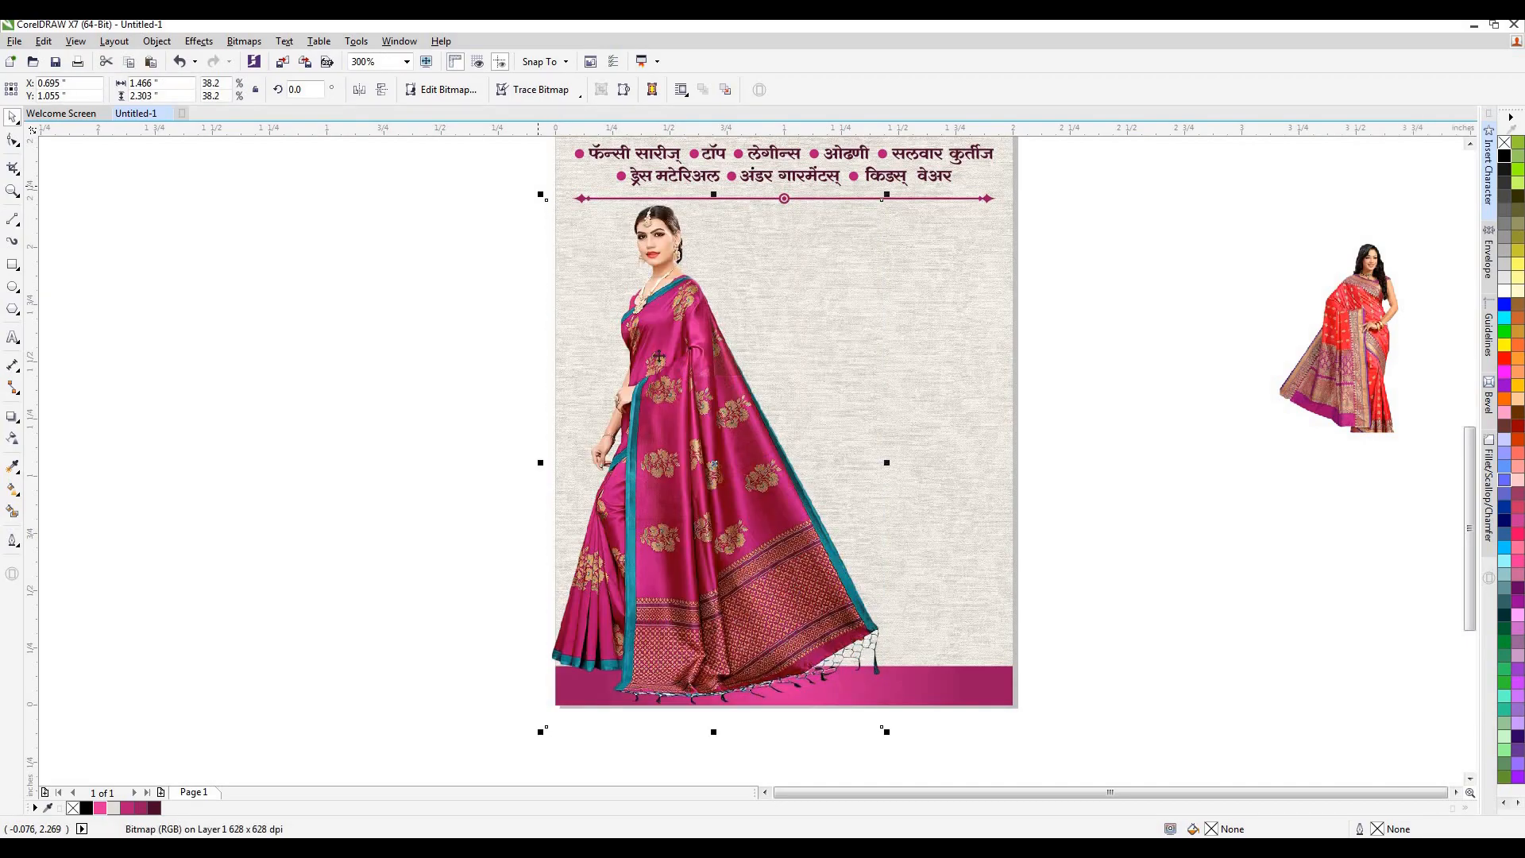
drag(706, 416, 718, 445)
Place the red sari model on the card's right side at about 1.316 × 2.087 inch and stack the magenta model in front.
drag(1351, 326, 833, 301)
drag(885, 403, 1113, 692)
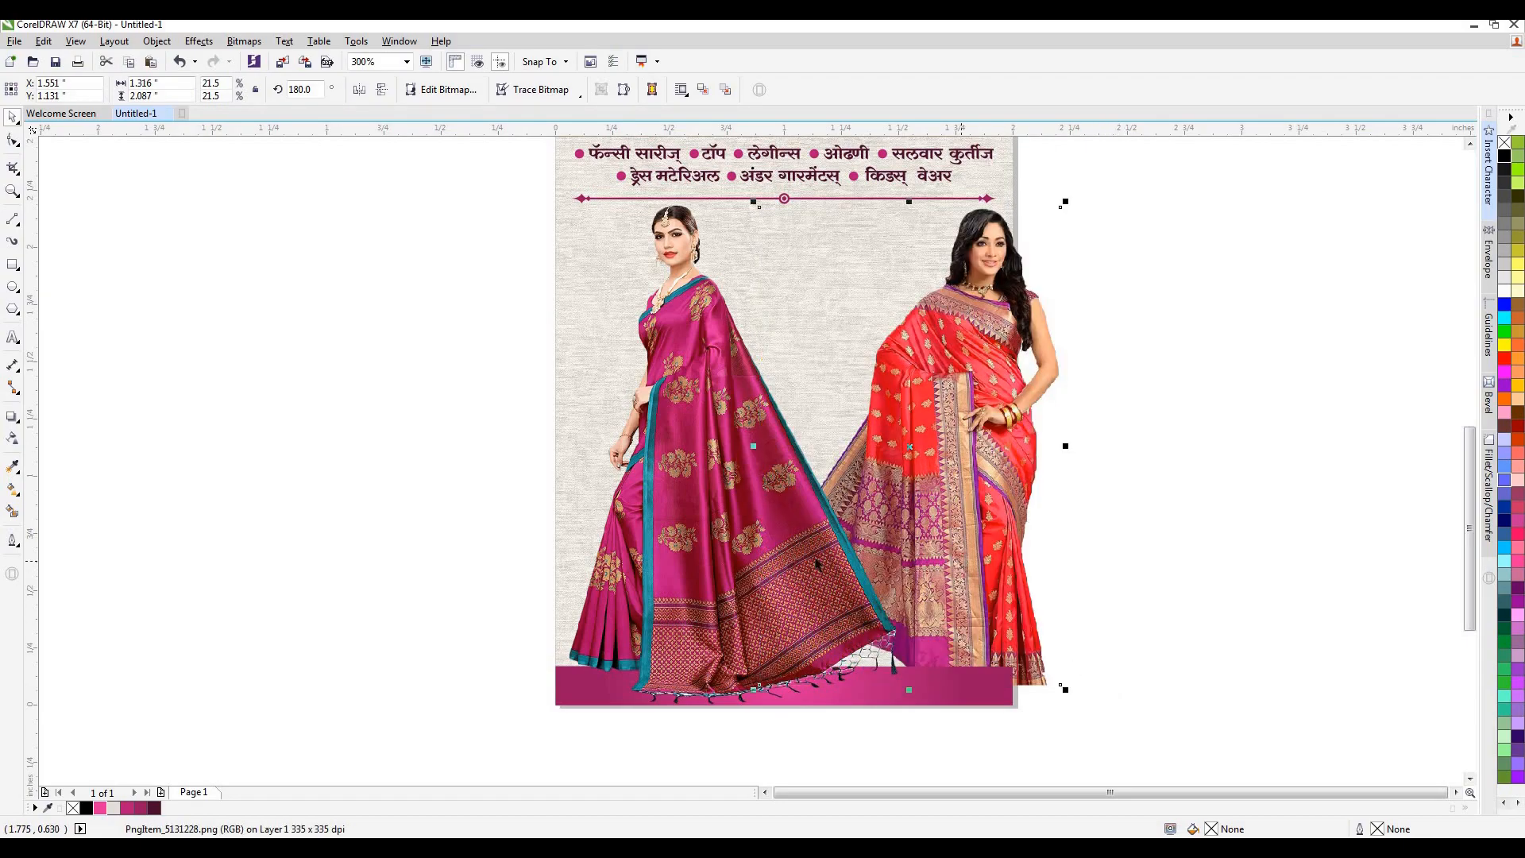
key(shift+Page_Up)
click(650, 537)
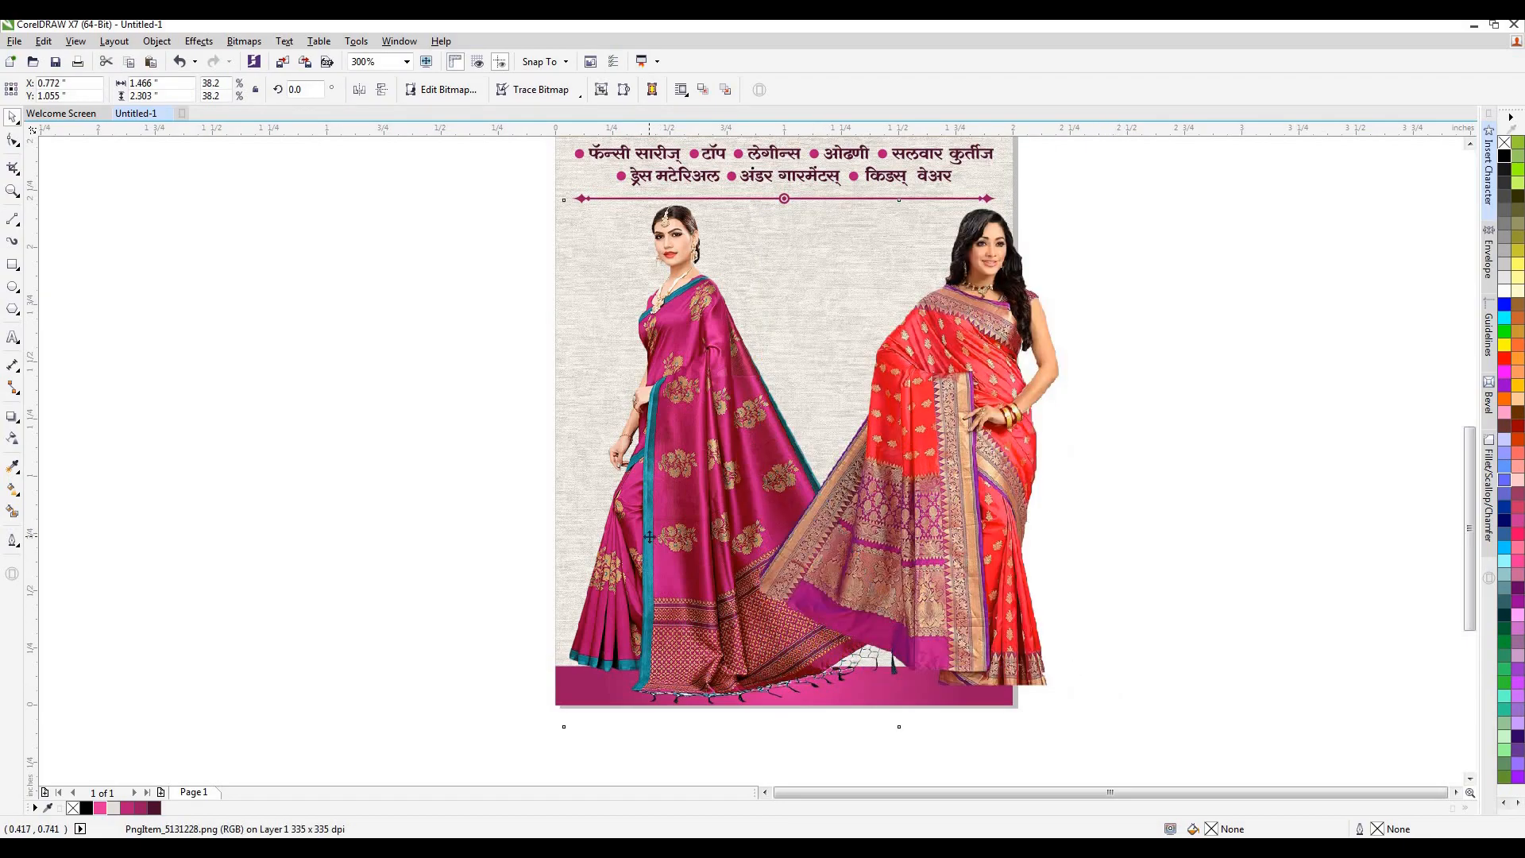
key(shift+Page_Up)
Shift both sari models towards each other so they form an overlapping pair centred between the card's sides.
drag(951, 436, 857, 436)
drag(738, 446, 769, 446)
drag(924, 395, 909, 395)
click(977, 375)
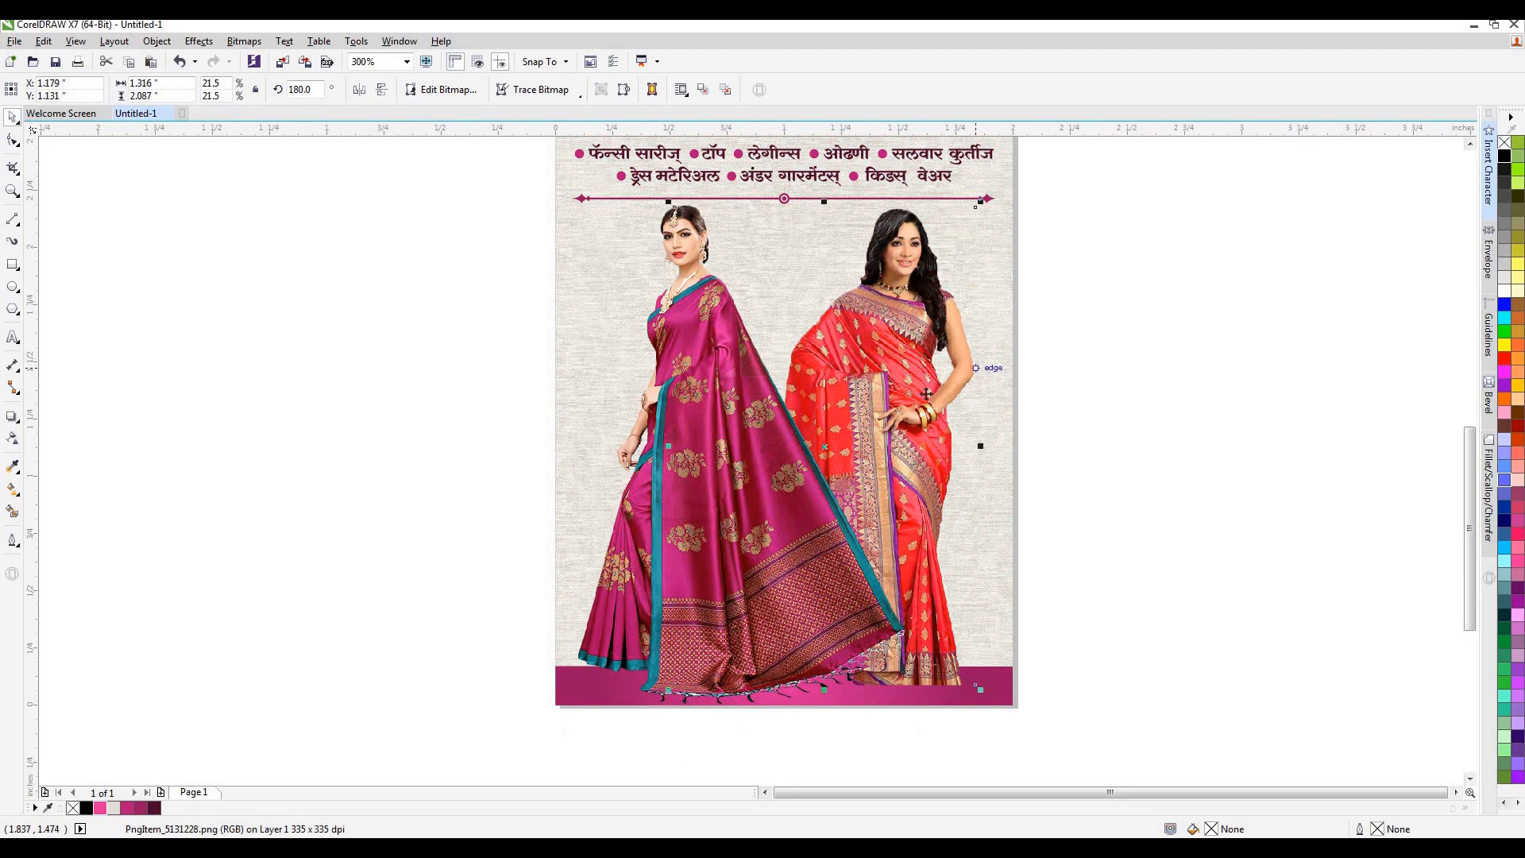
drag(824, 452, 806, 450)
drag(721, 484, 735, 484)
click(1042, 483)
scroll(888, 499, down, 1)
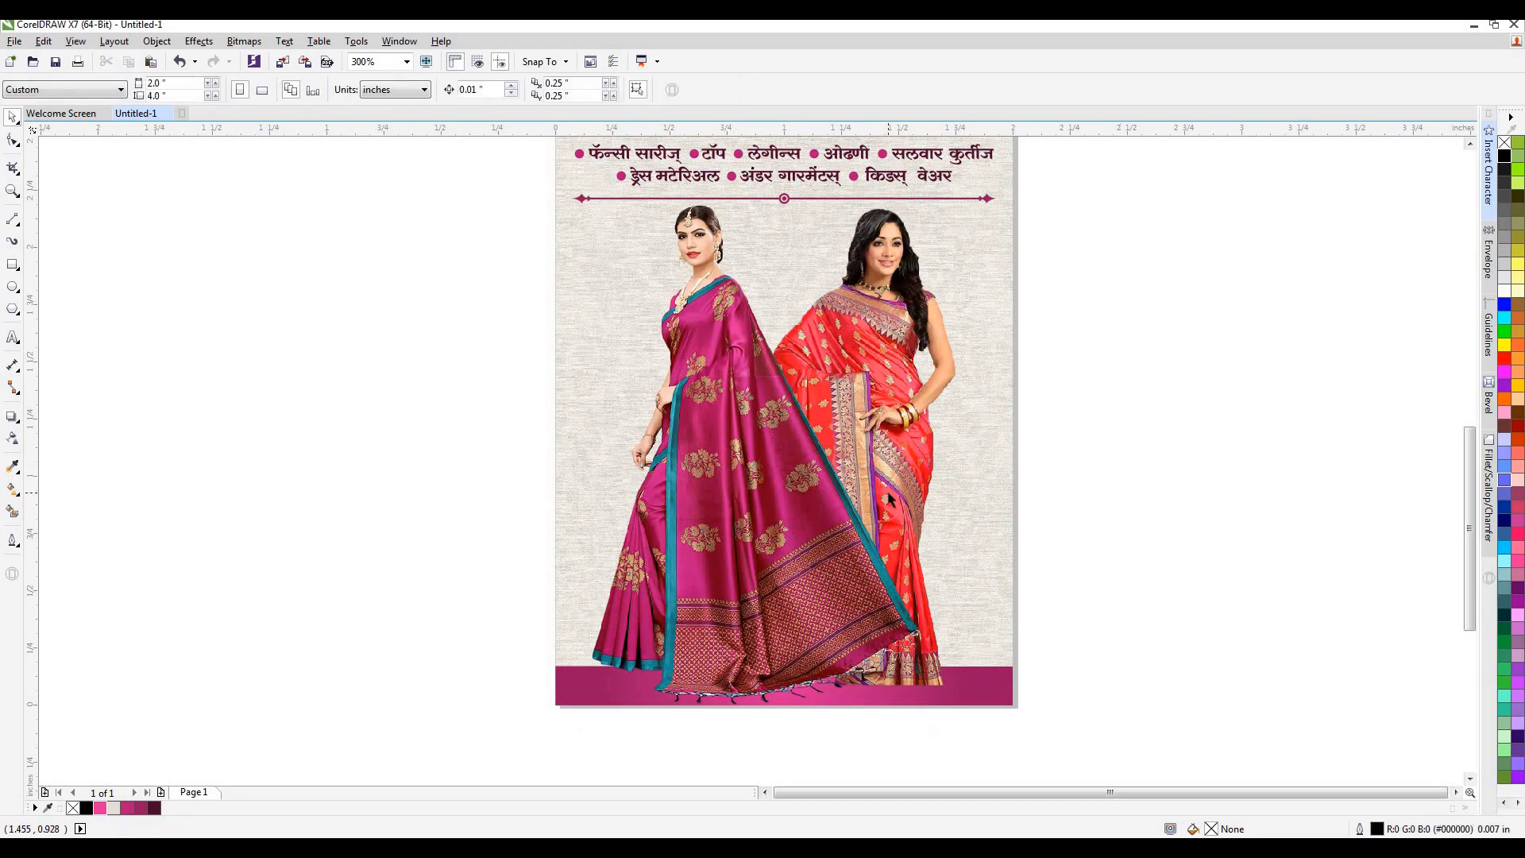
scroll(892, 480, up, 1)
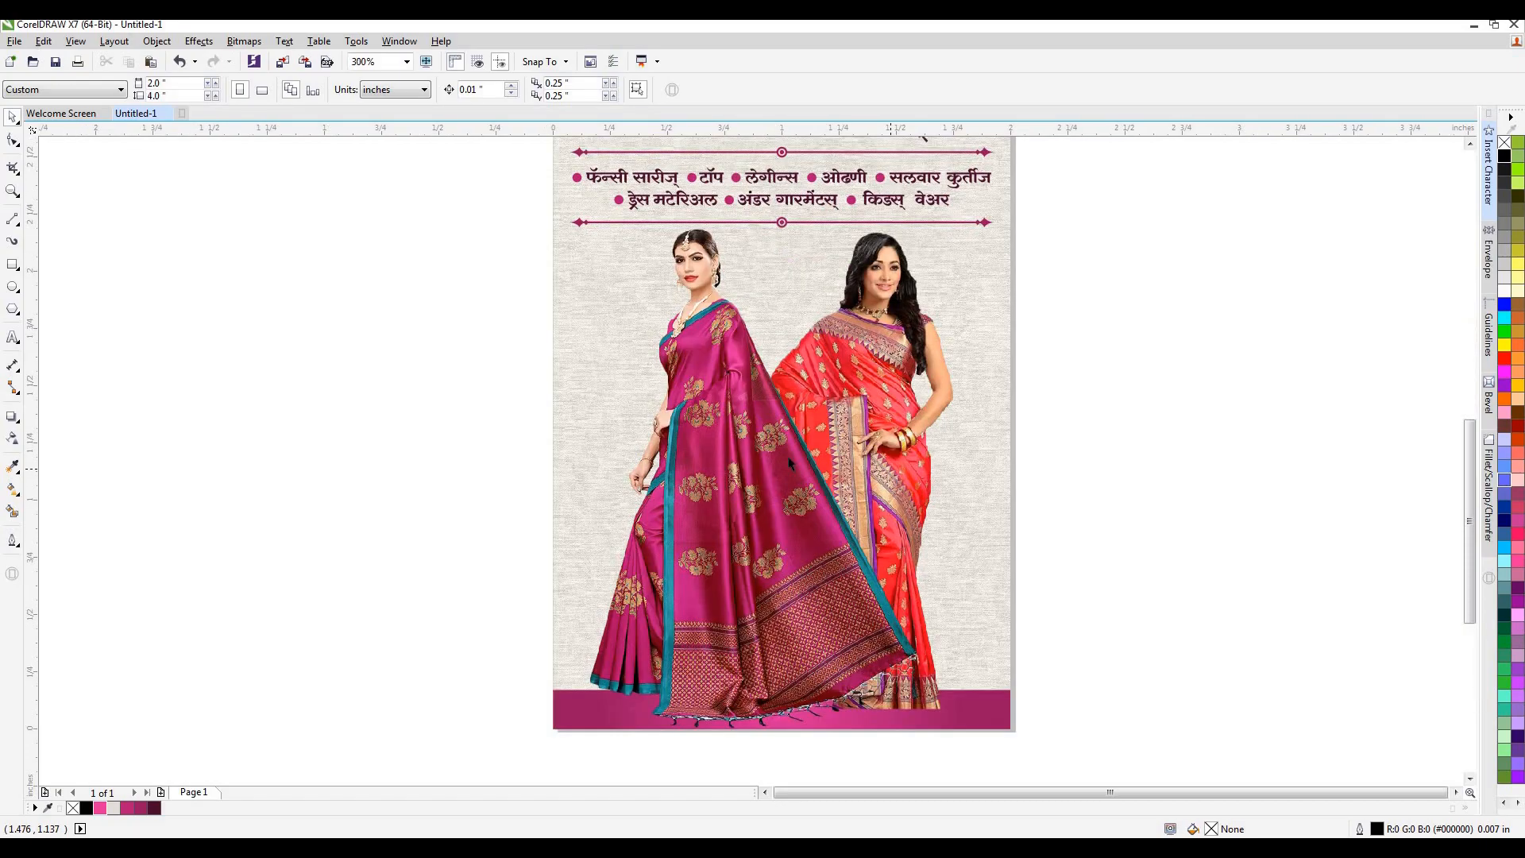
PowerClip the red and the magenta sari pictures inside the card's textured background rectangle.
click(895, 340)
click(931, 344)
right_click(931, 345)
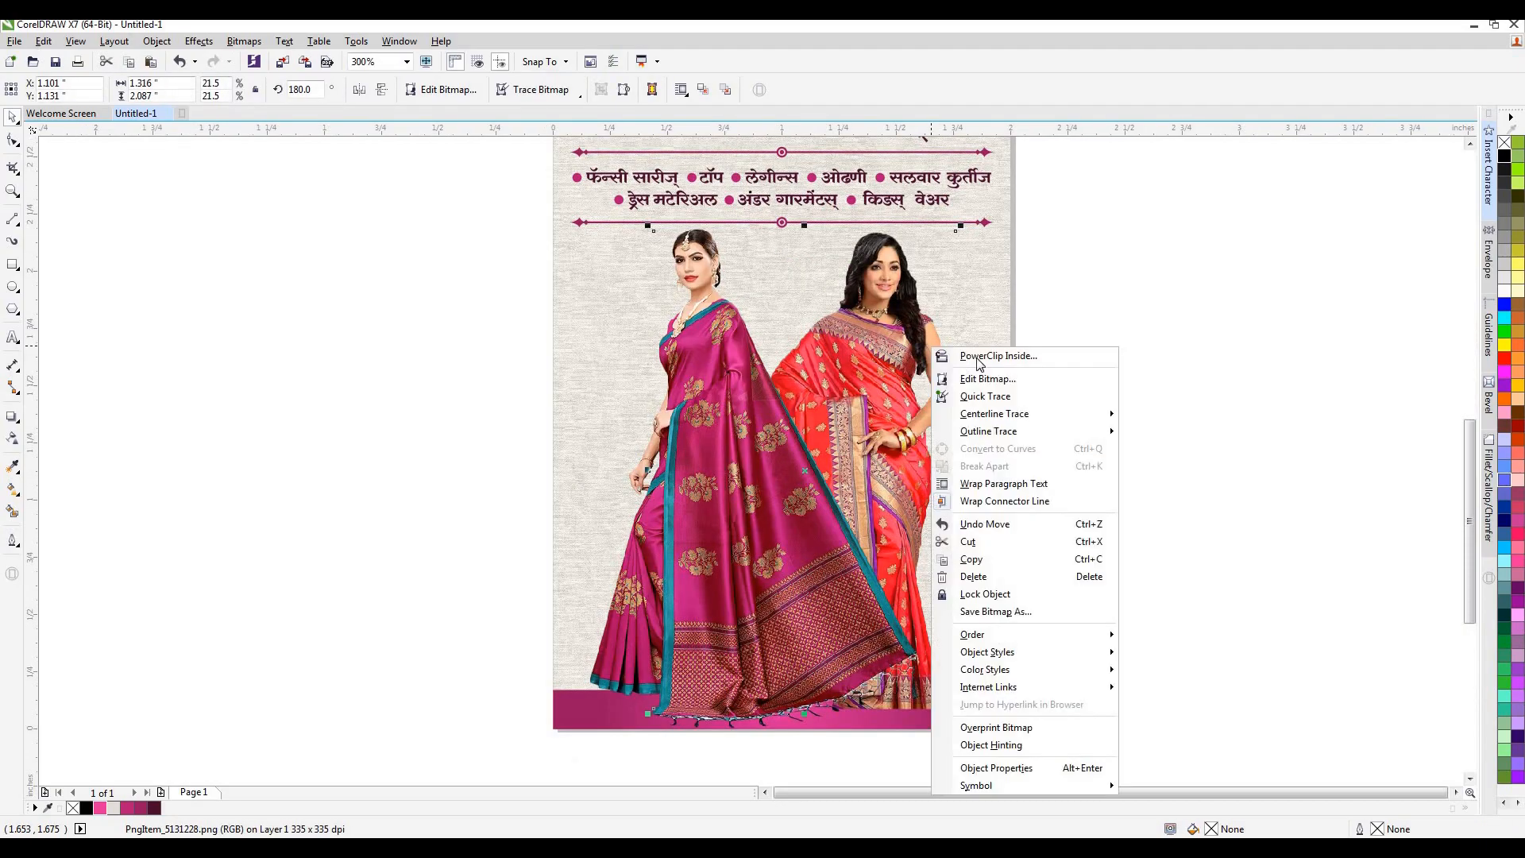
click(976, 357)
click(572, 250)
click(711, 318)
right_click(710, 318)
click(783, 329)
click(564, 180)
click(1118, 414)
PowerClip the gradient bottom band inside the card's background rectangle.
click(770, 715)
right_click(770, 715)
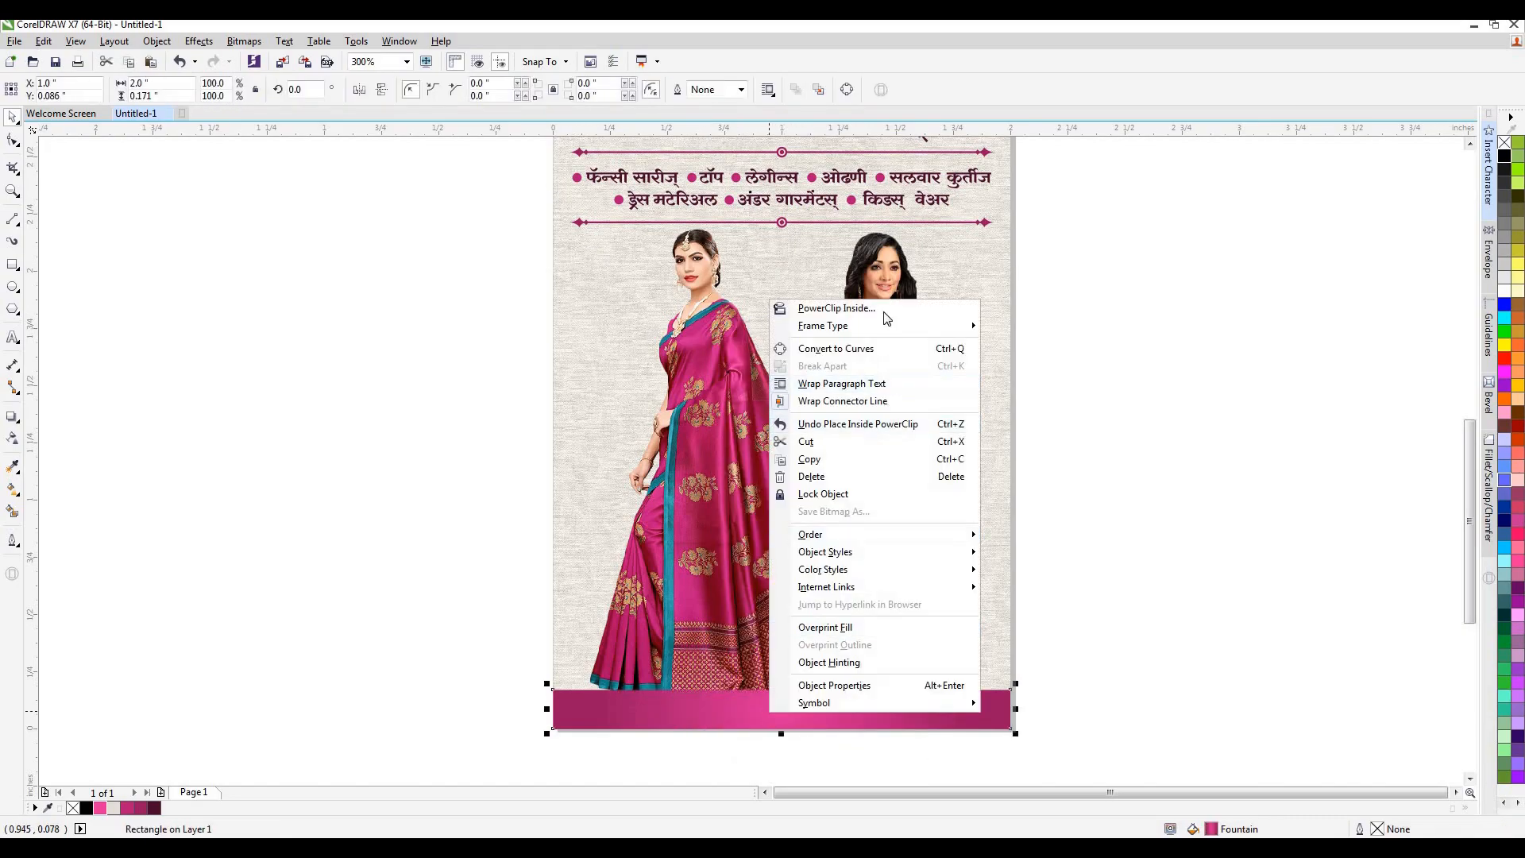
click(882, 309)
click(570, 207)
Edit the card's PowerClip contents to send the gradient band behind the models and the background texture group behind everything.
click(743, 751)
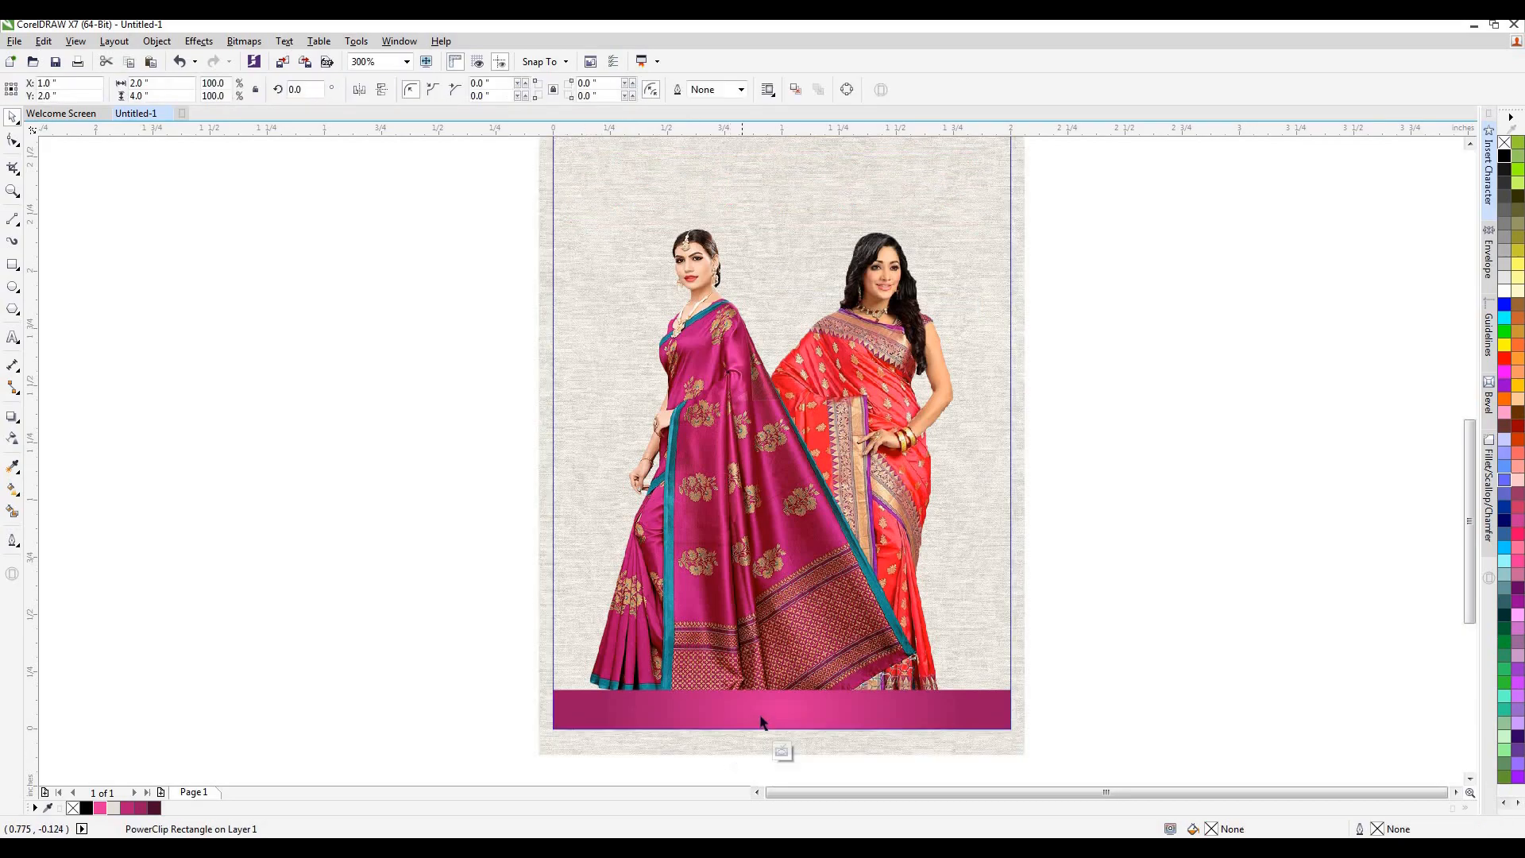
click(774, 714)
click(774, 714)
key(Delete)
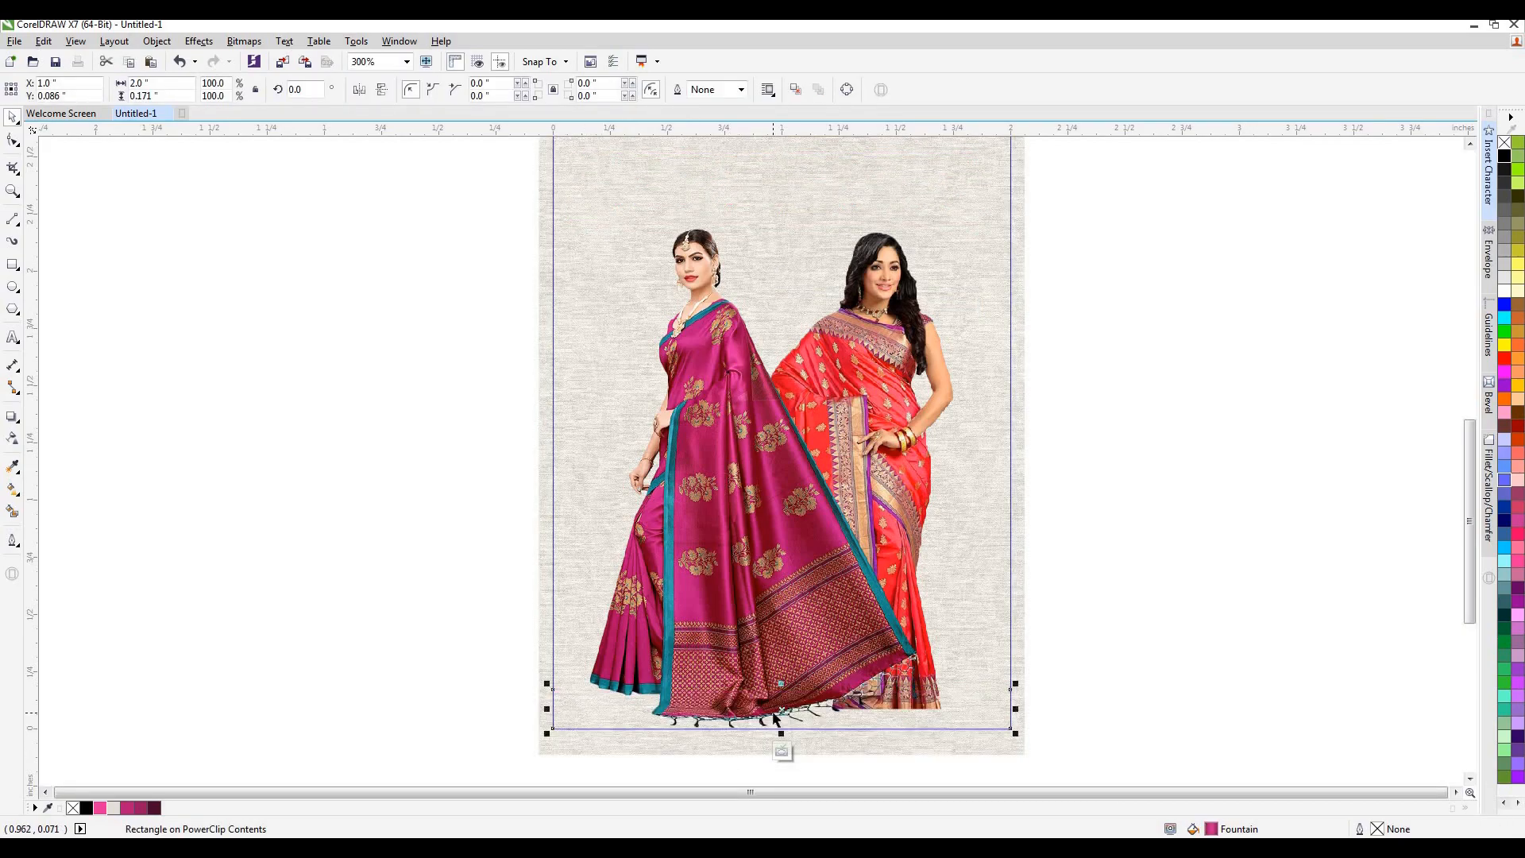
click(954, 497)
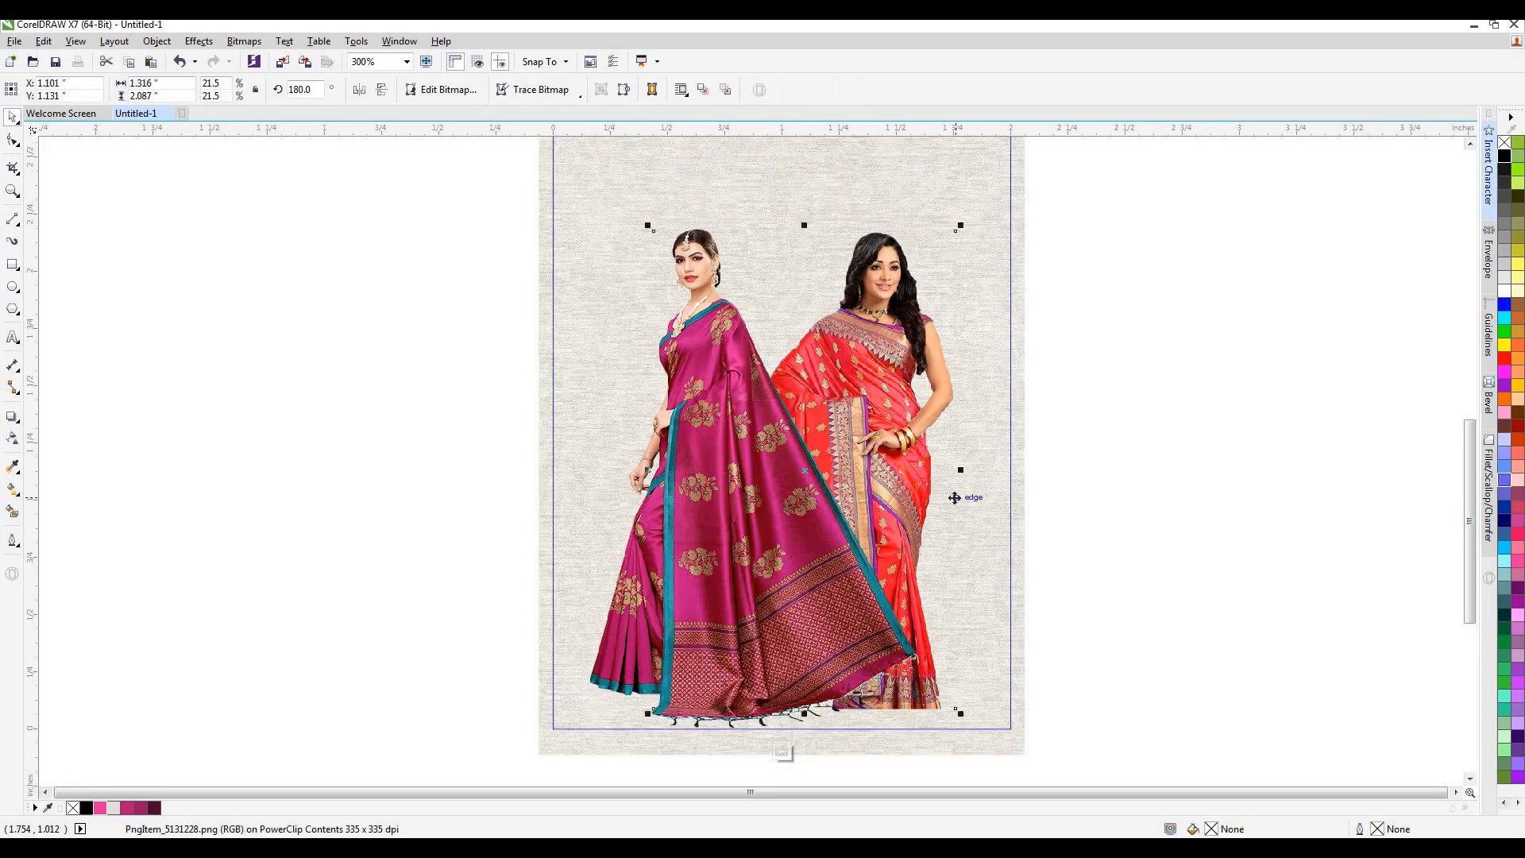
click(1017, 506)
right_click(1019, 505)
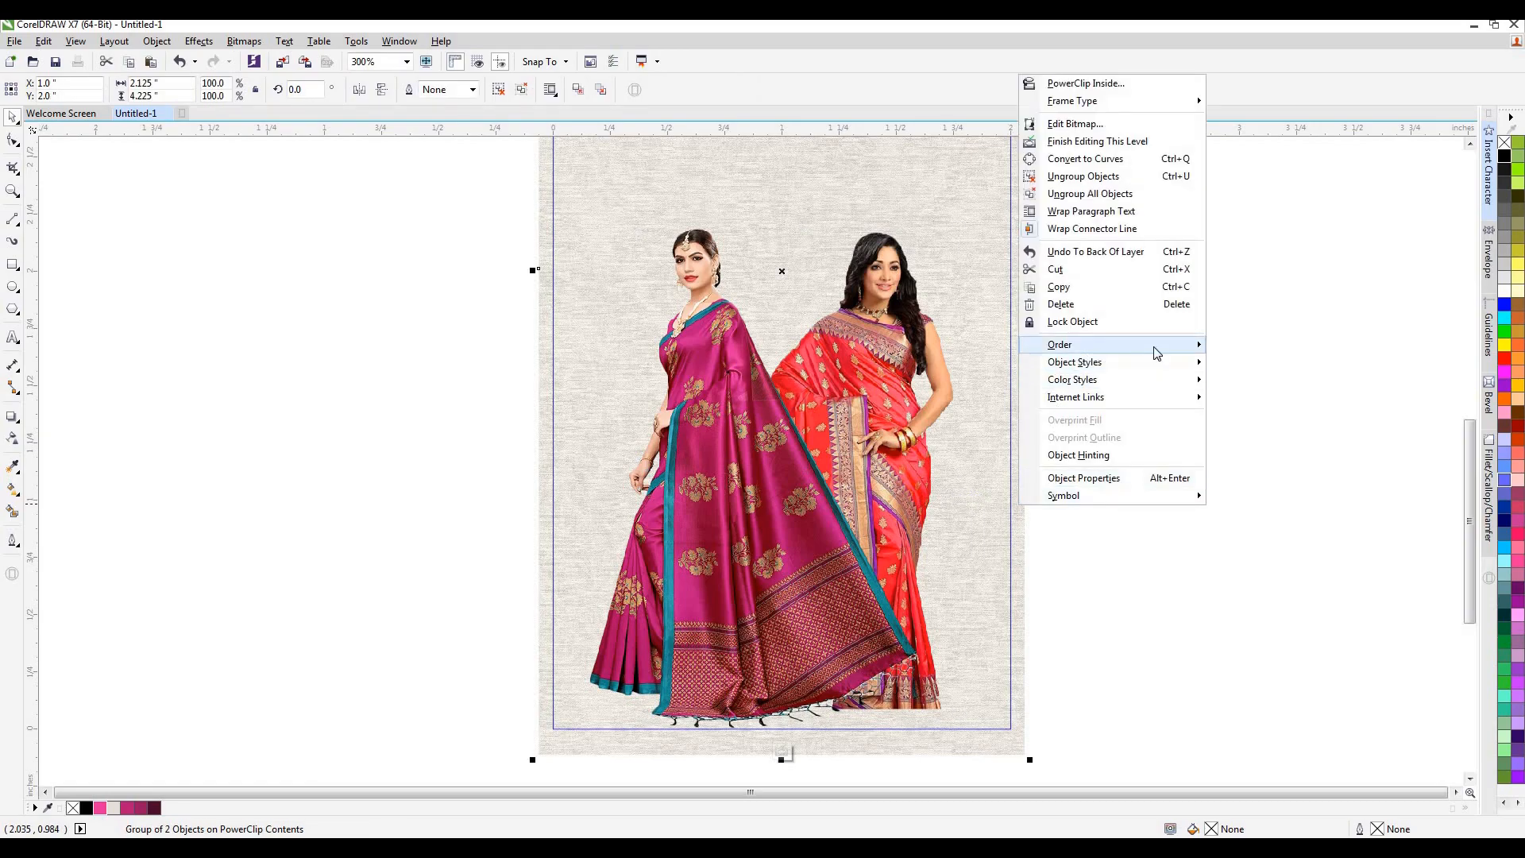
mouse_move(1157, 353)
click(1263, 397)
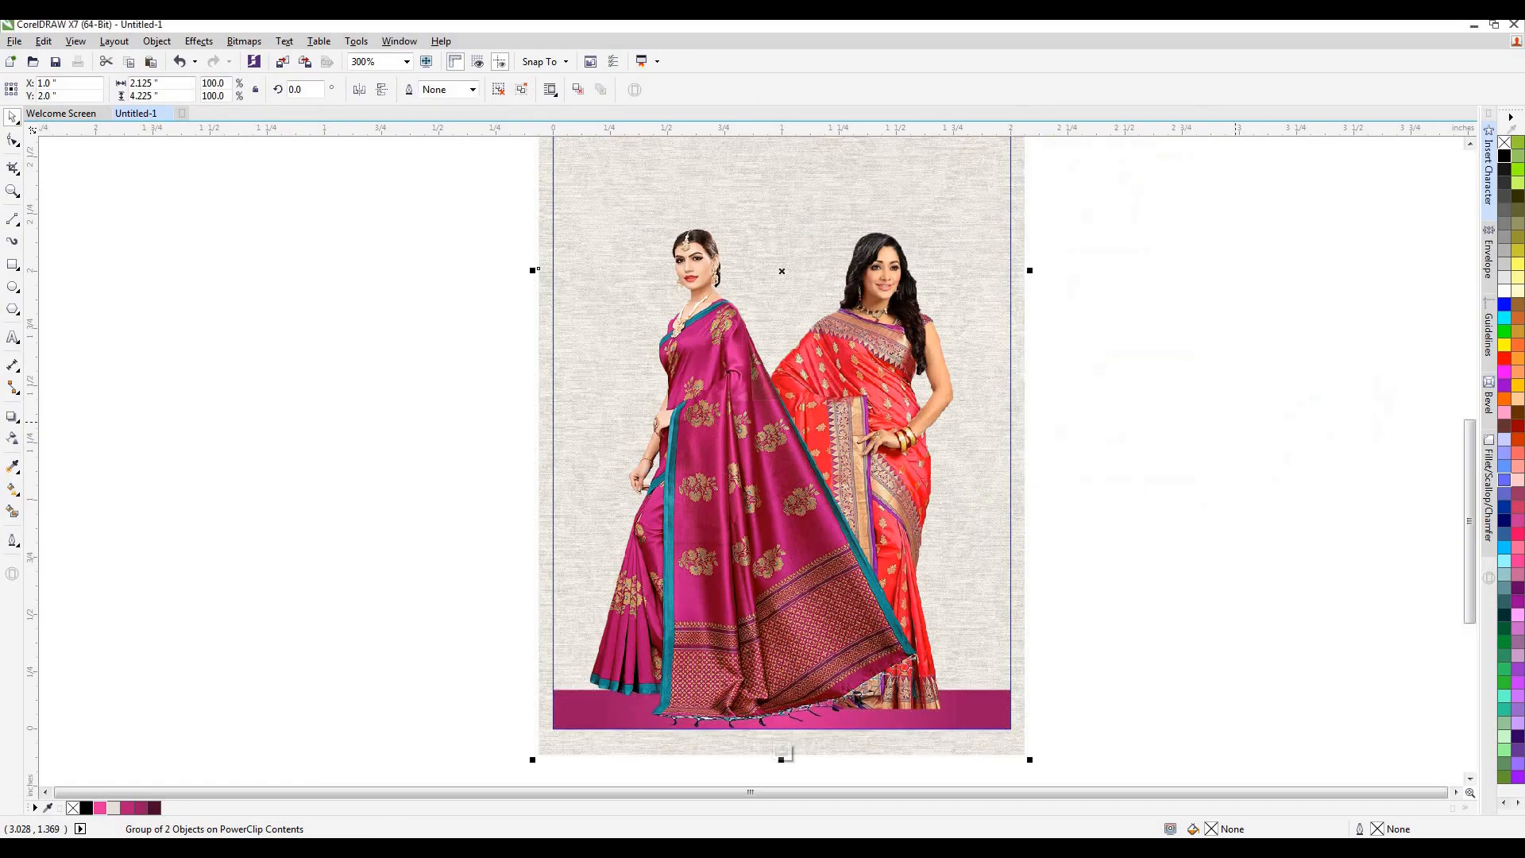
click(782, 752)
click(1231, 608)
scroll(876, 582, down, 1)
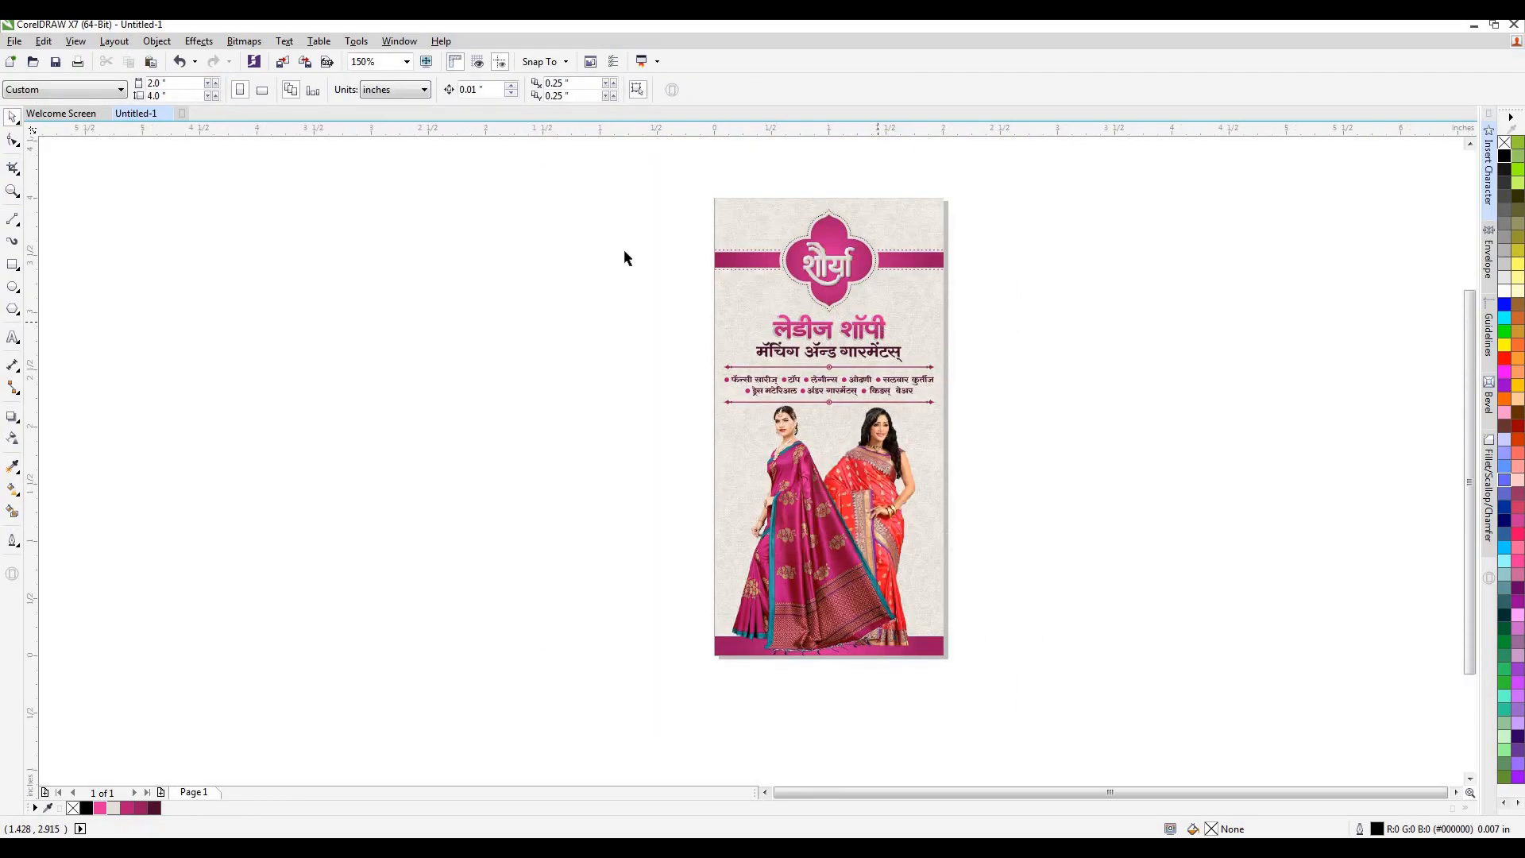
Draw a small circle on the upper left area of the card, beside the शौर्या emblem.
click(13, 286)
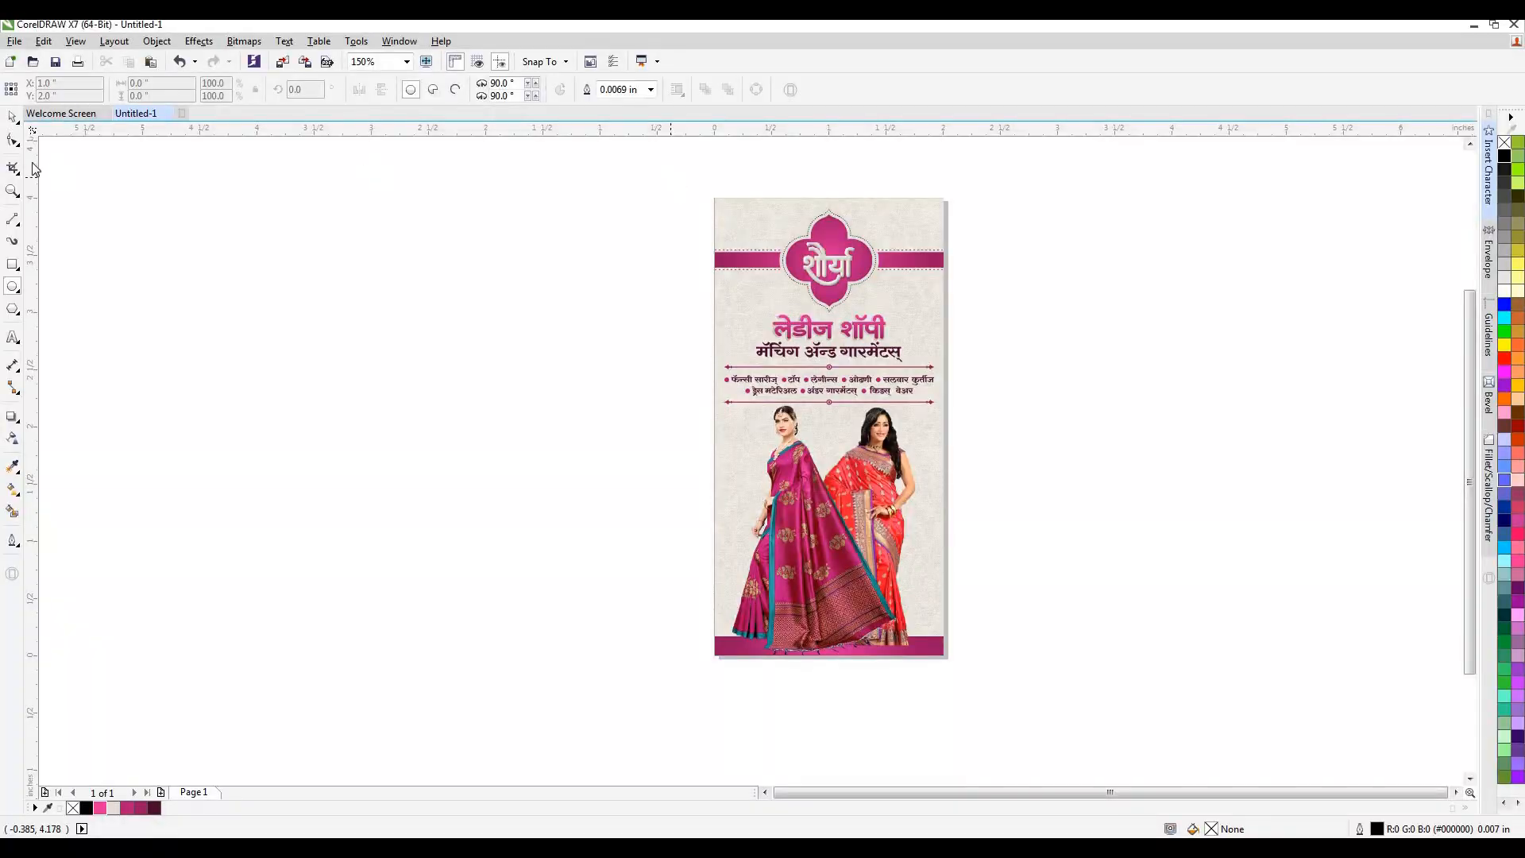
click(13, 117)
click(12, 190)
drag(672, 171, 1023, 672)
click(12, 117)
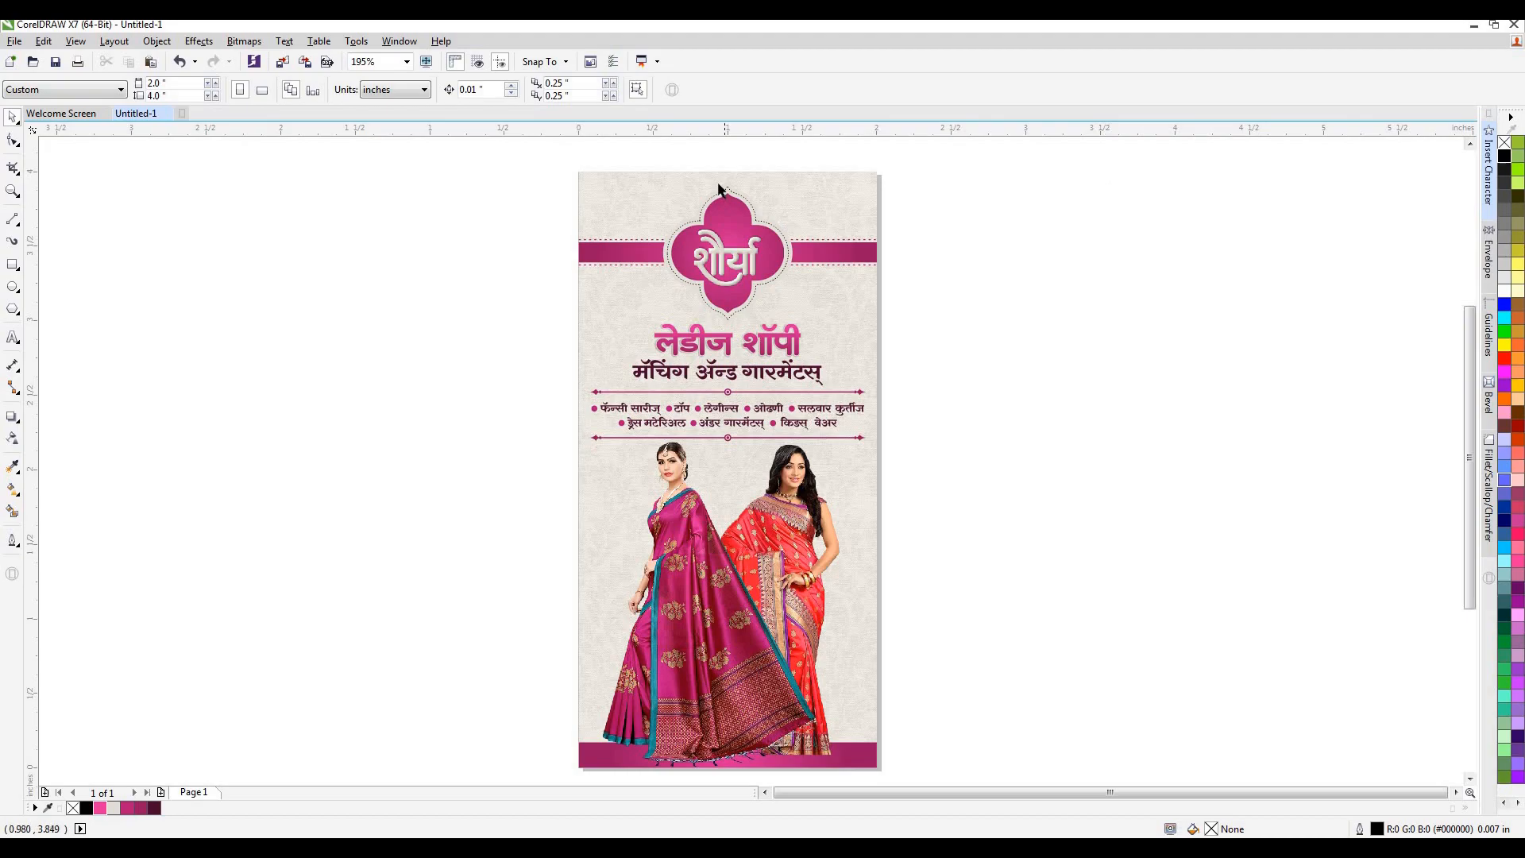
scroll(718, 189, up, 4)
click(12, 287)
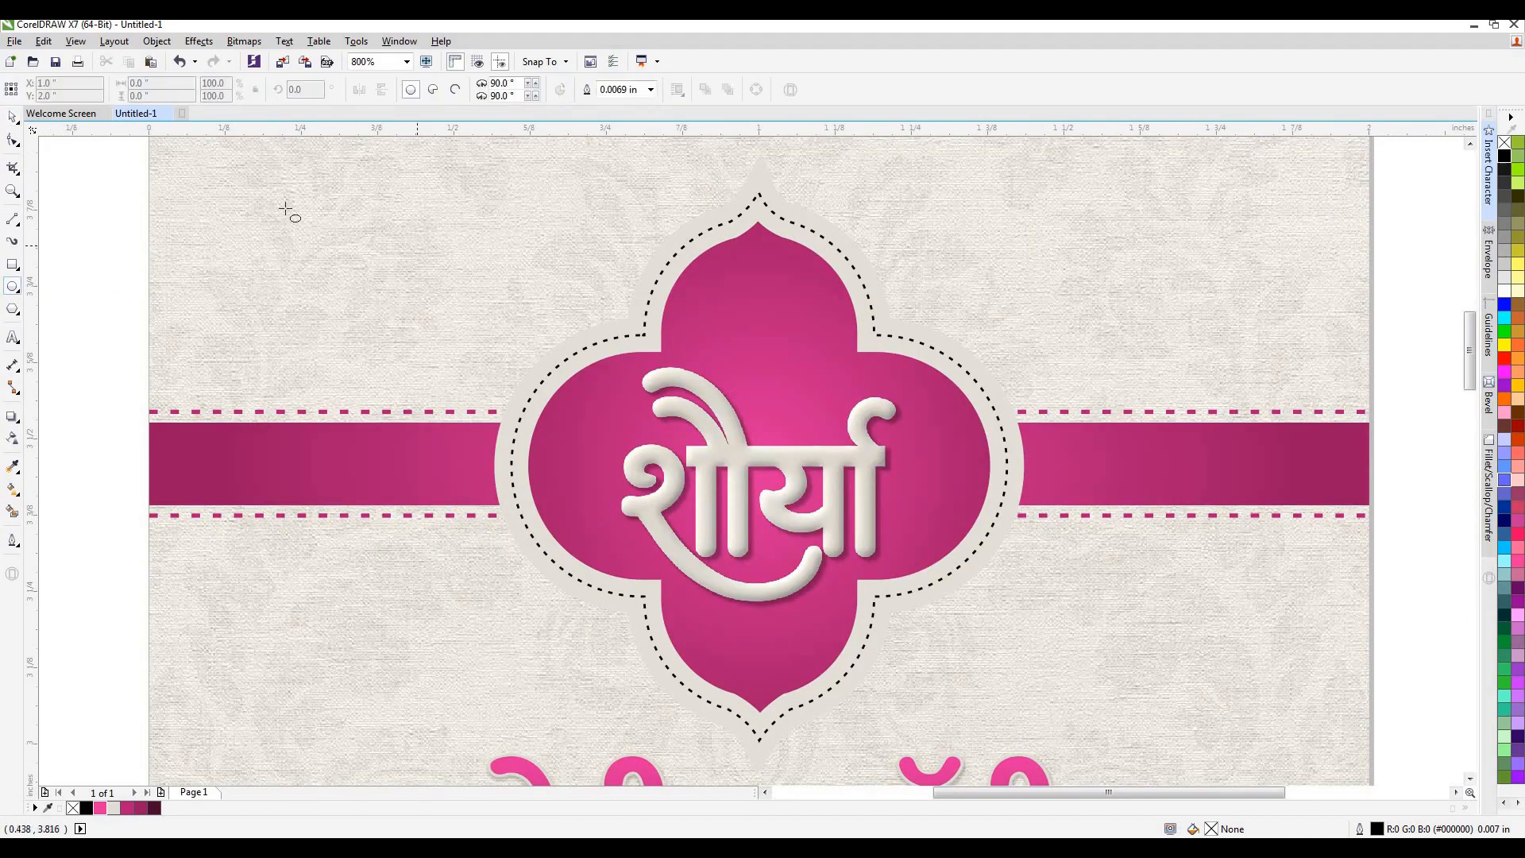
drag(289, 191, 353, 254)
Draw a closed narrow triangle from the circle's left and right quadrants down to a point below it.
click(13, 219)
key(Escape)
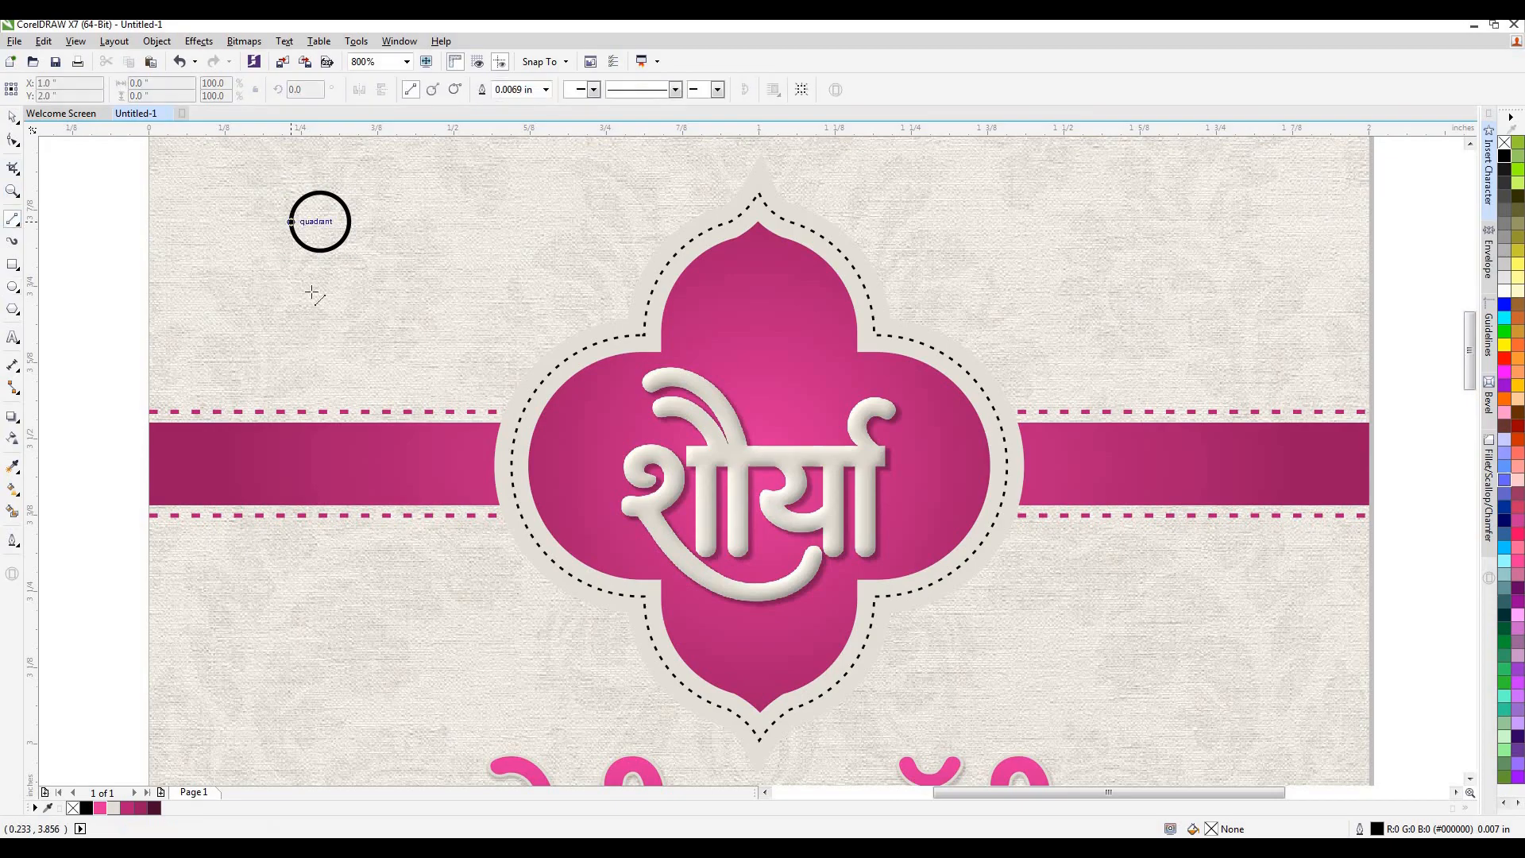
click(321, 340)
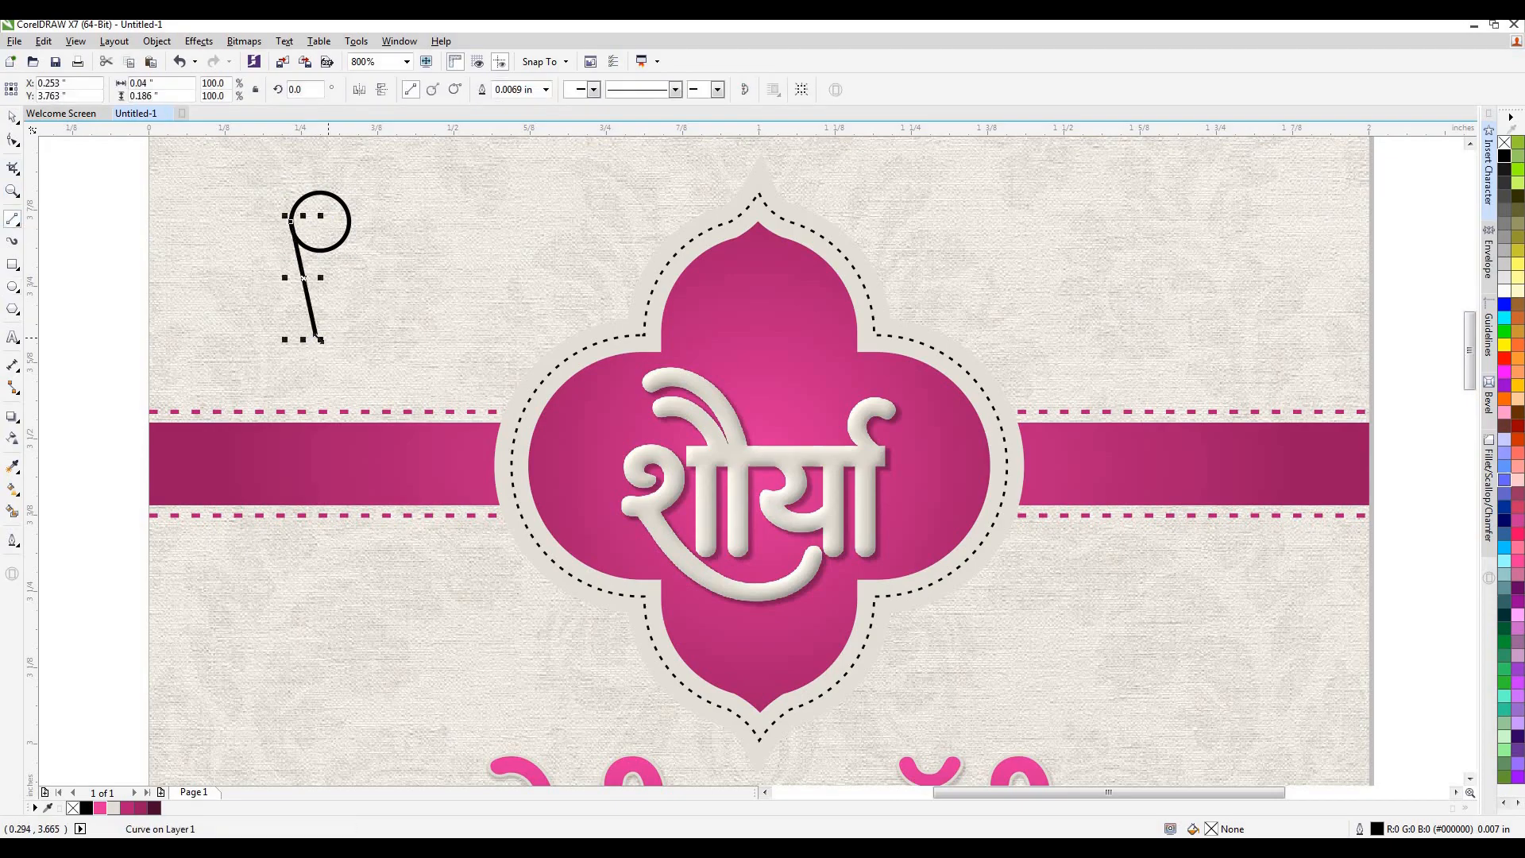
click(317, 336)
click(349, 222)
click(291, 223)
click(12, 117)
Move the circle and triangle onto the blank area left of the card and merge them into one teardrop outline.
key(F4)
scroll(338, 234, up, 2)
drag(339, 217, 765, 458)
drag(641, 341, 395, 344)
click(439, 89)
click(429, 198)
double_click(389, 335)
Delete the two teardrop nodes where the round head meets the straight sides.
scroll(386, 336, up, 1)
click(347, 296)
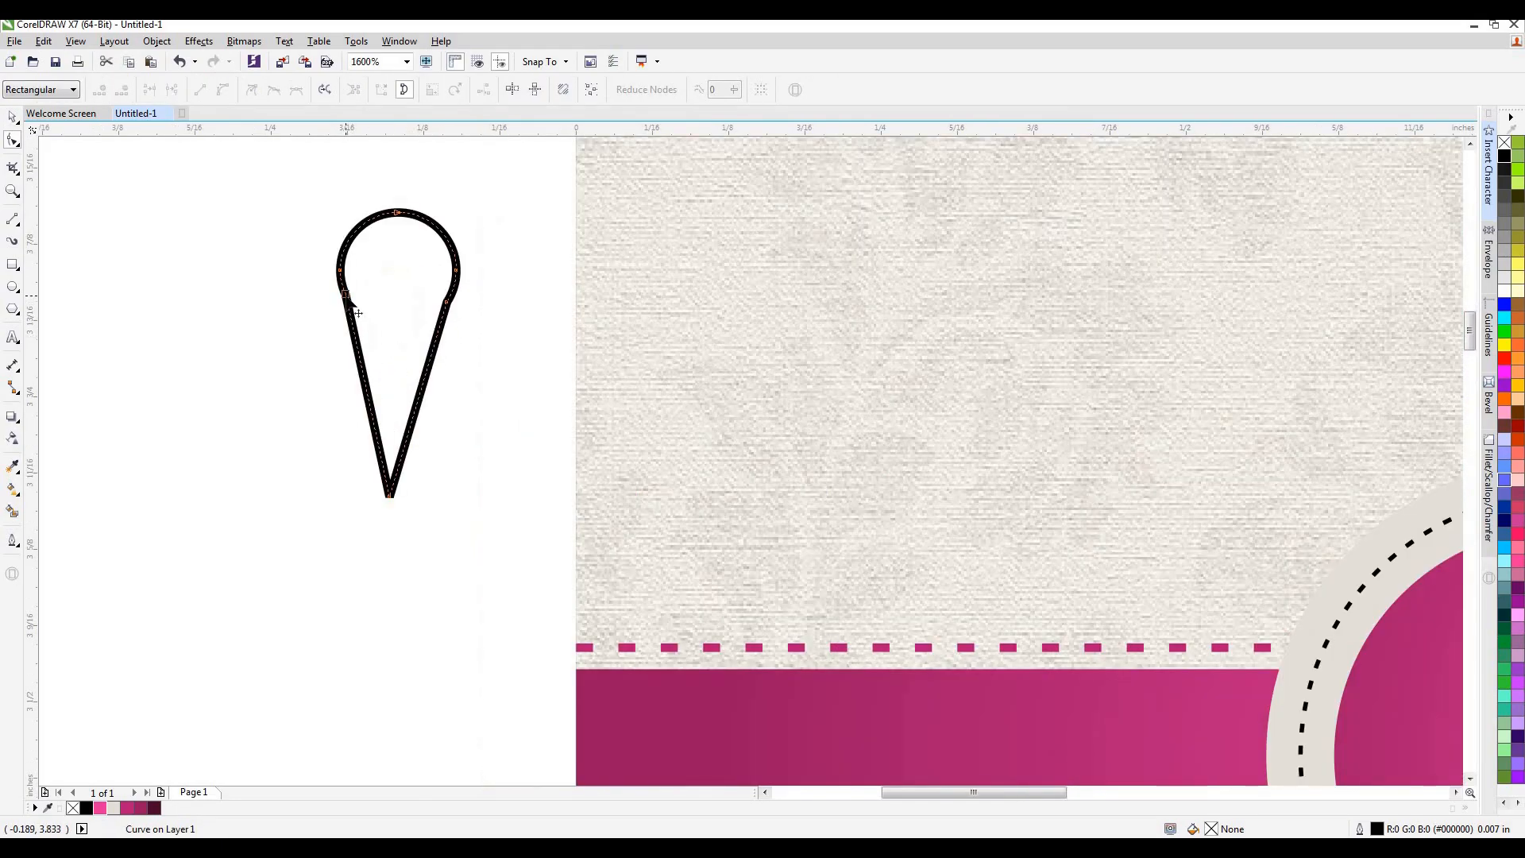
key(Delete)
key(Delete)
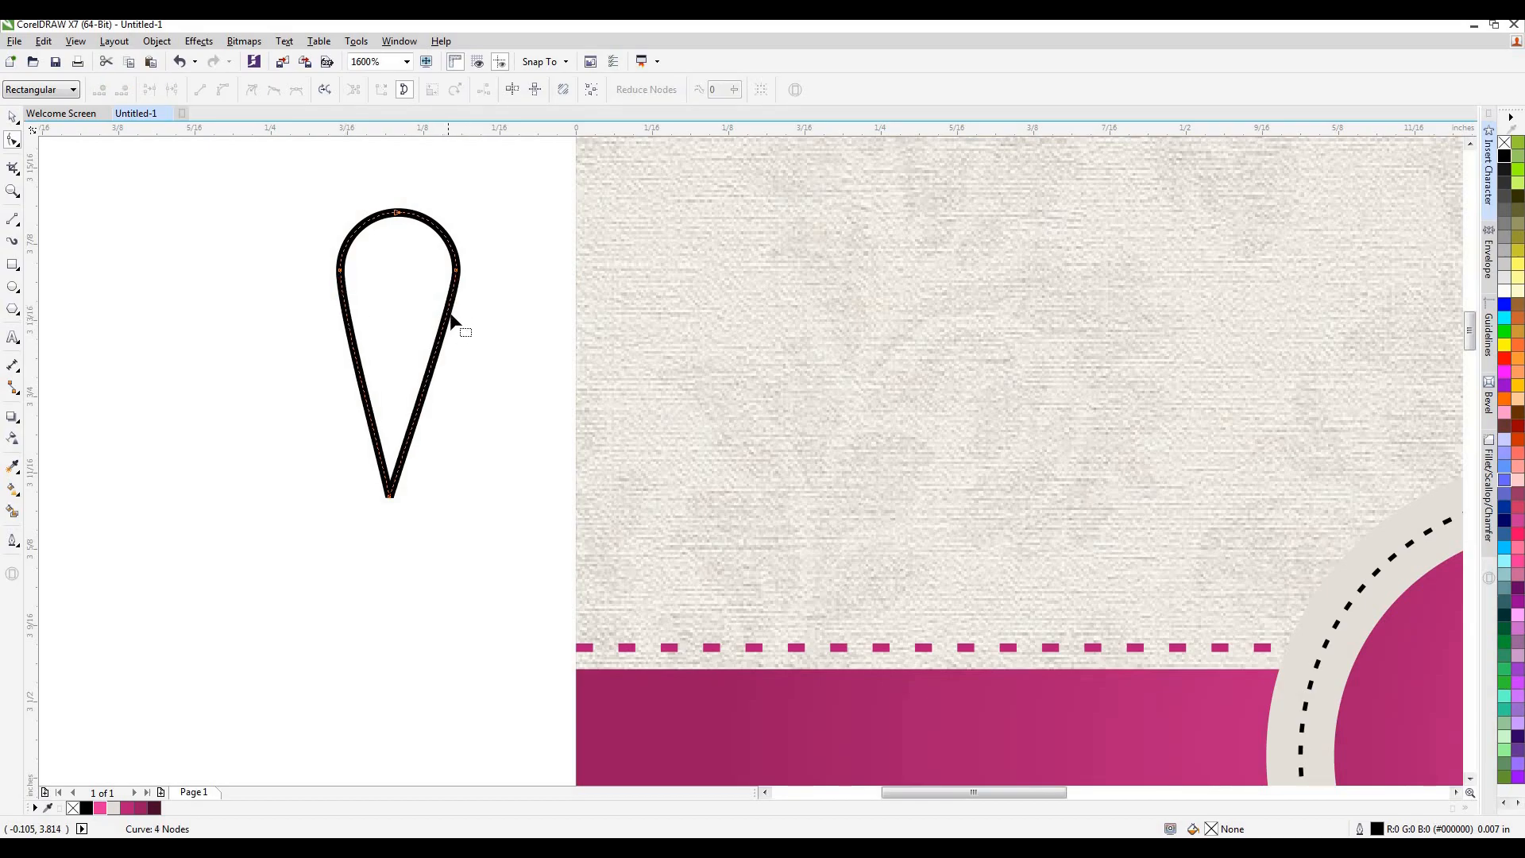
Bend the teardrop's right side inward and remove the node on the right of its round head.
click(434, 362)
drag(433, 360, 416, 346)
click(456, 271)
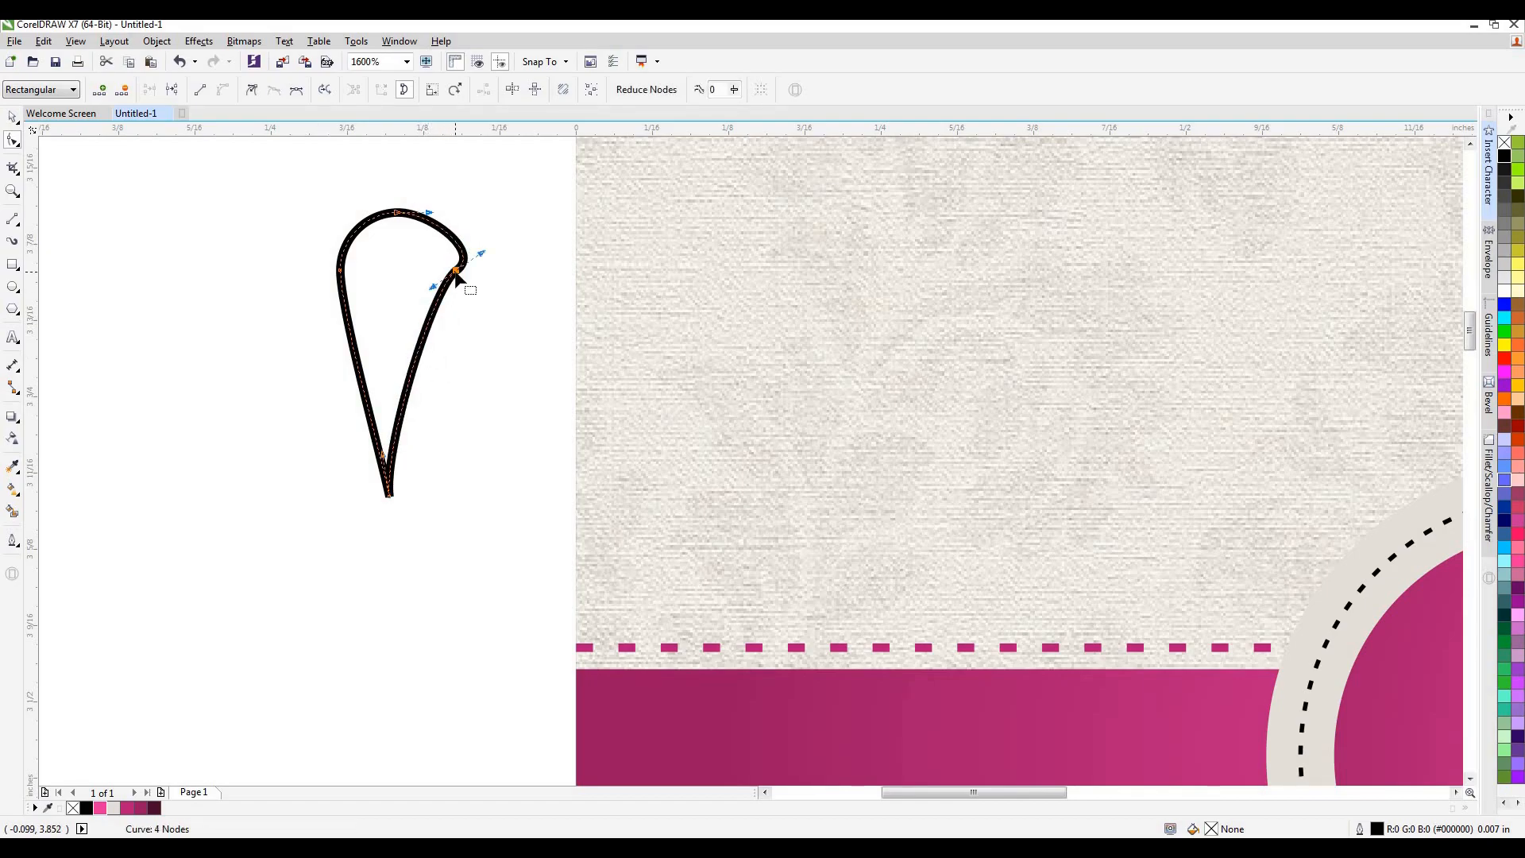
key(Delete)
double_click(398, 213)
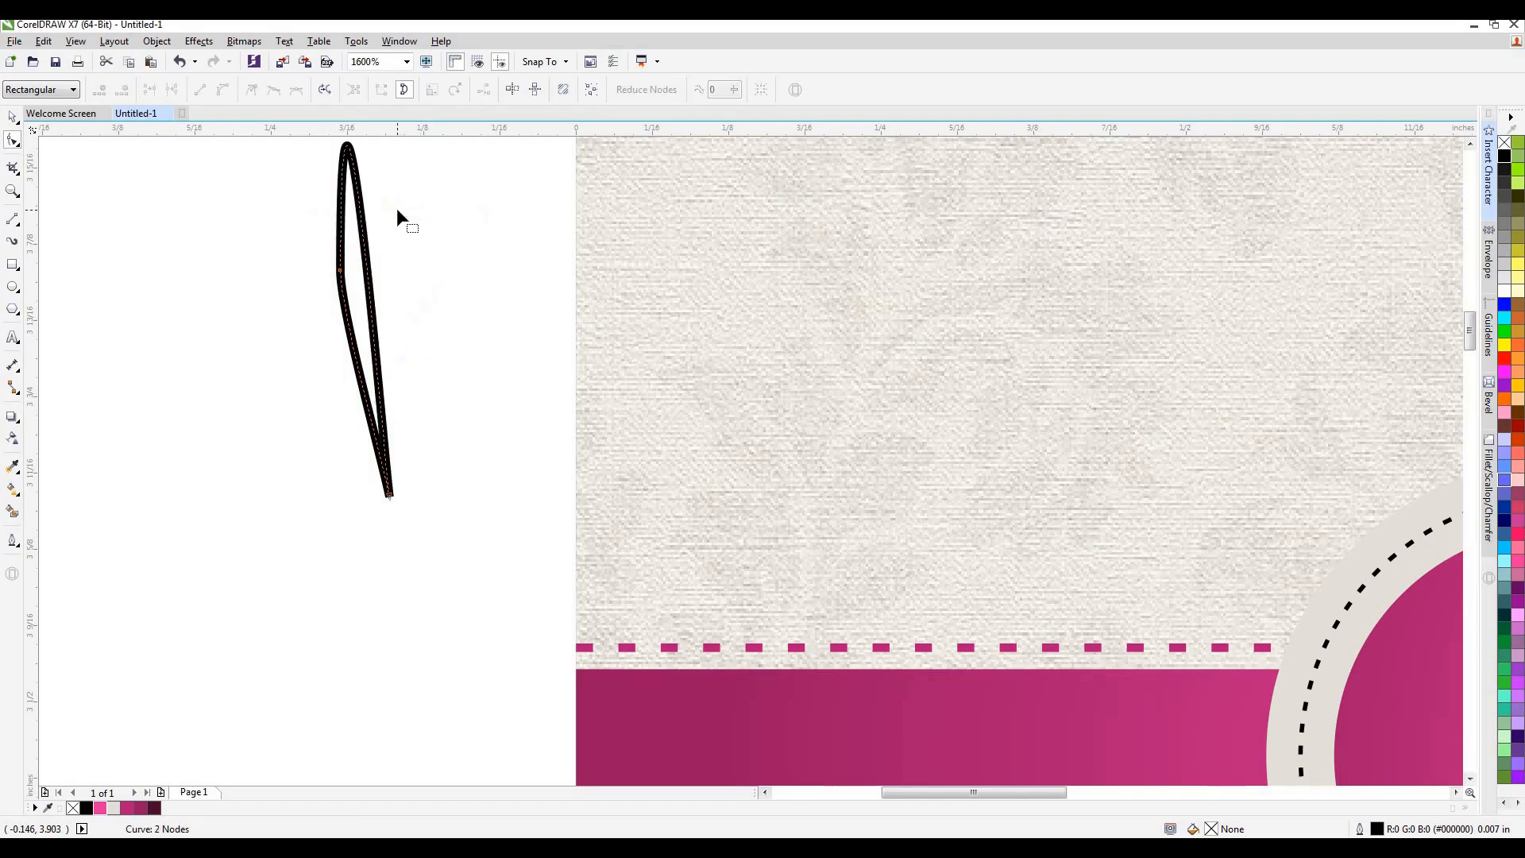
key(ctrl+z)
Reshape the teardrop's rounded head with its curve handle and delete the node on its left side.
drag(538, 211, 521, 228)
double_click(340, 267)
double_click(338, 265)
double_click(340, 267)
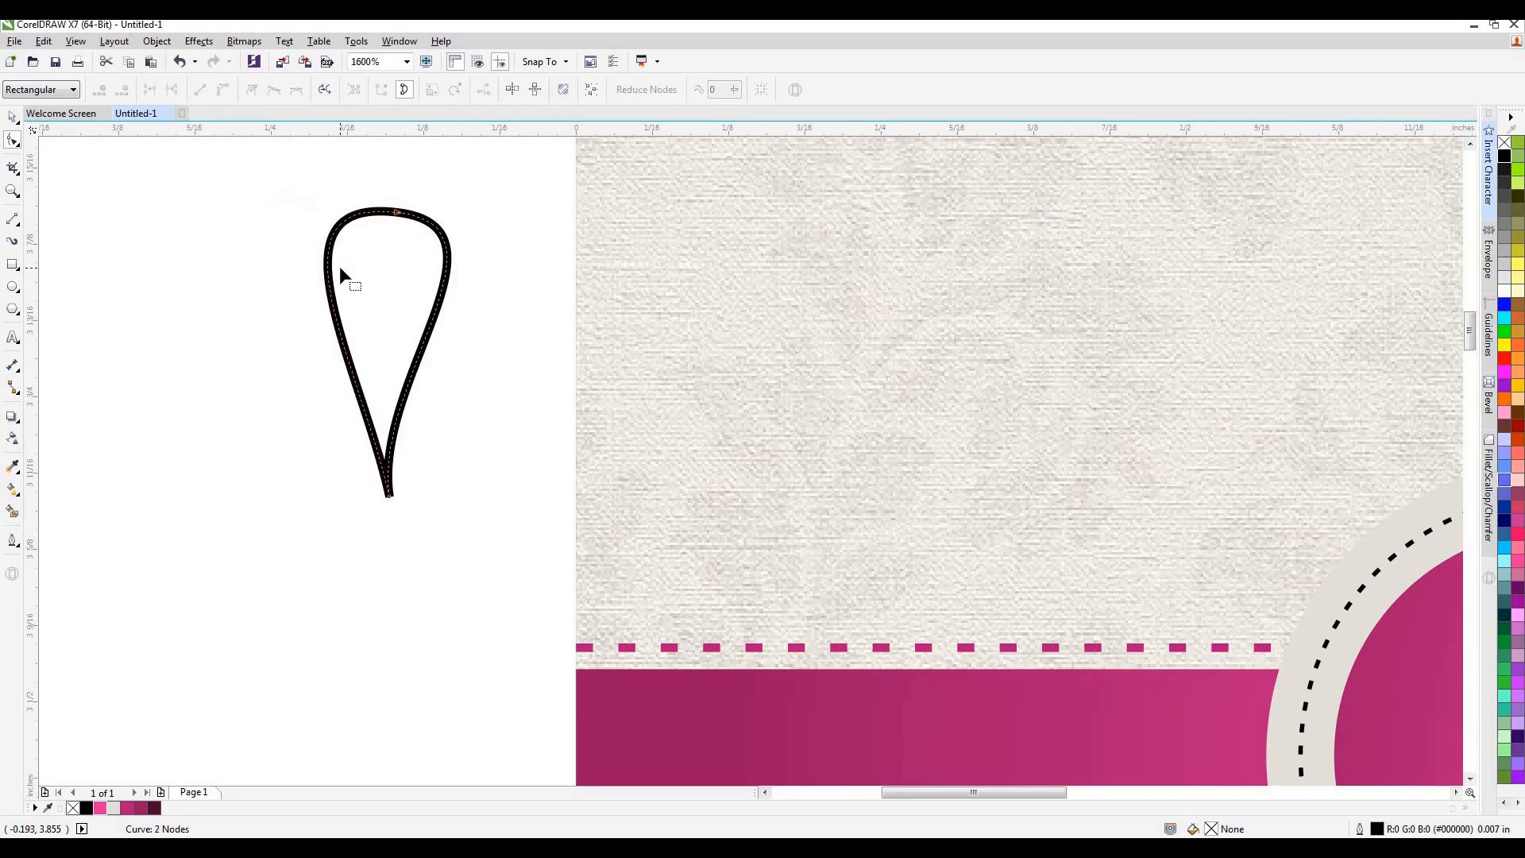
Adjust the top node's curve handle and bow the left side outward to turn the teardrop into a curved petal.
click(399, 212)
click(481, 232)
click(399, 214)
drag(519, 229, 450, 240)
drag(361, 369, 343, 334)
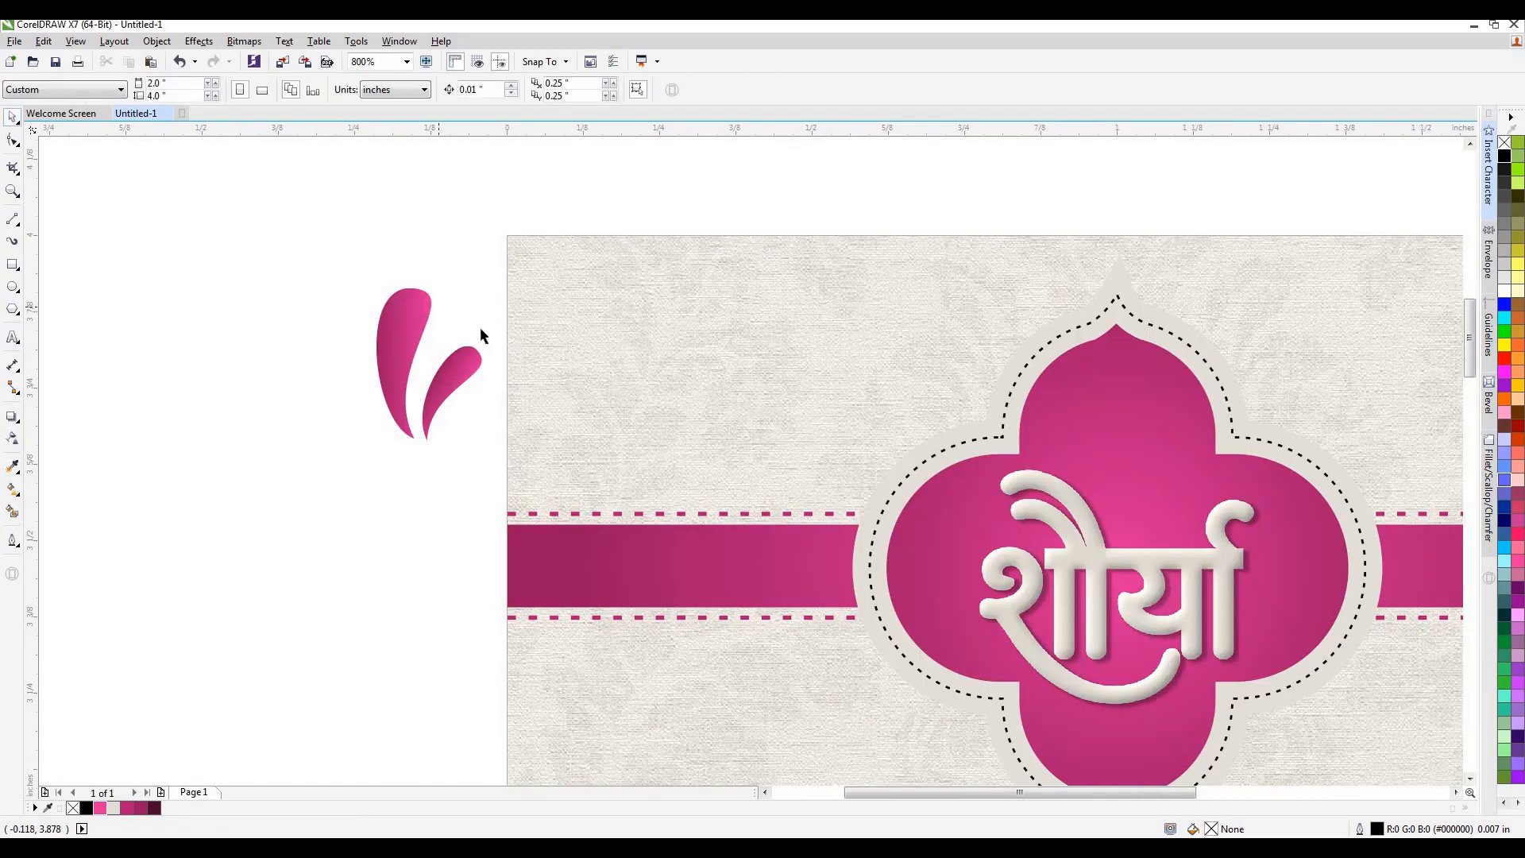
Add a curve node on each side of the larger petal's rounded head and delete the original node between them.
click(127, 704)
scroll(389, 301, up, 2)
key(F10)
click(433, 317)
double_click(452, 220)
double_click(556, 299)
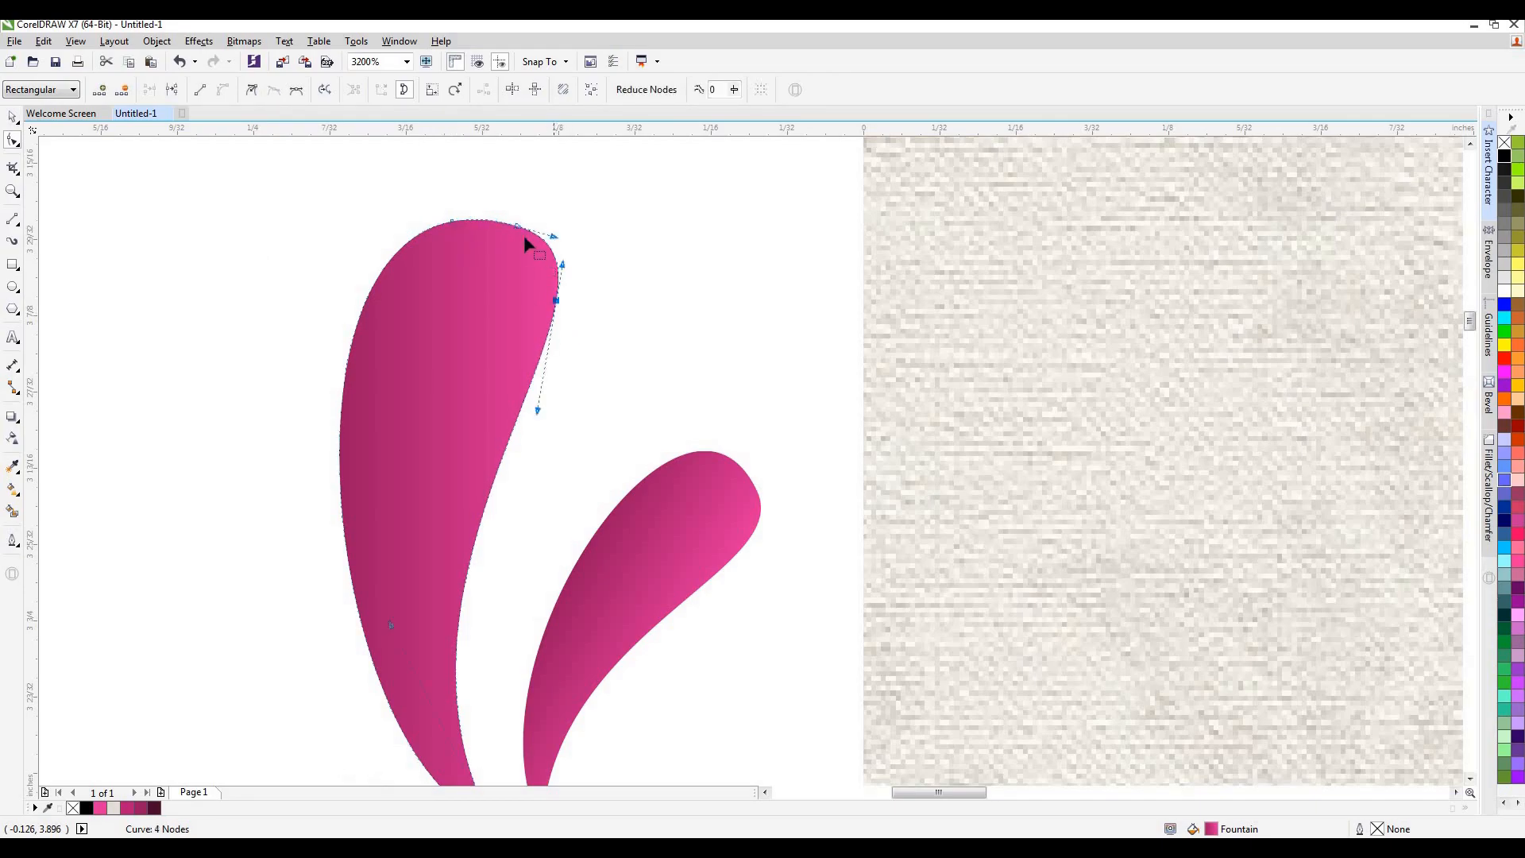
key(Delete)
double_click(452, 221)
key(ctrl+z)
Refine the right curve of the larger petal's rounded head with the side node's curve handle.
drag(509, 213, 501, 221)
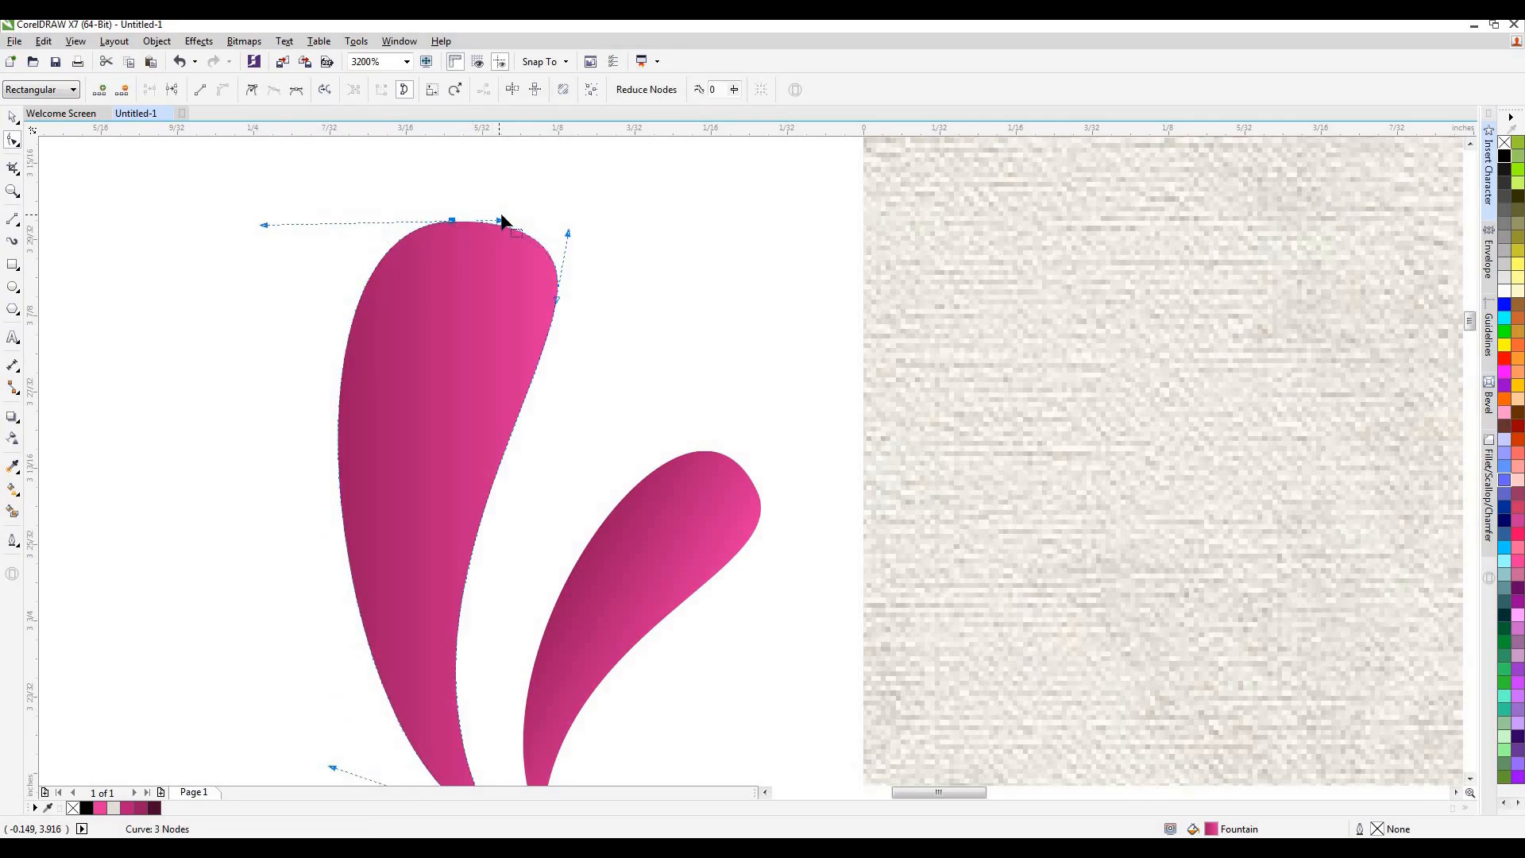
key(ctrl+z)
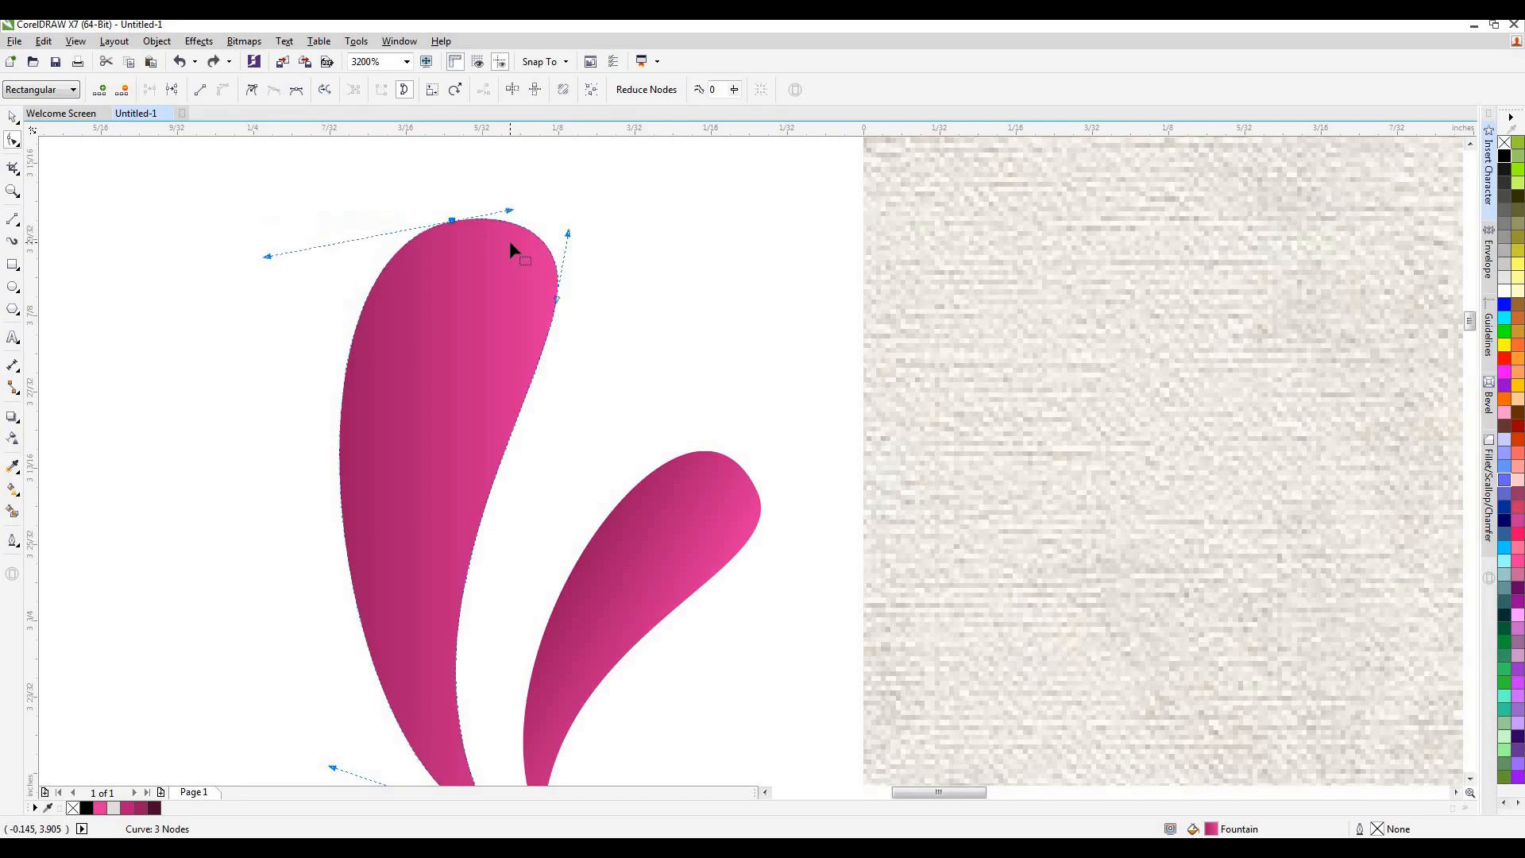
drag(567, 232, 560, 237)
click(13, 117)
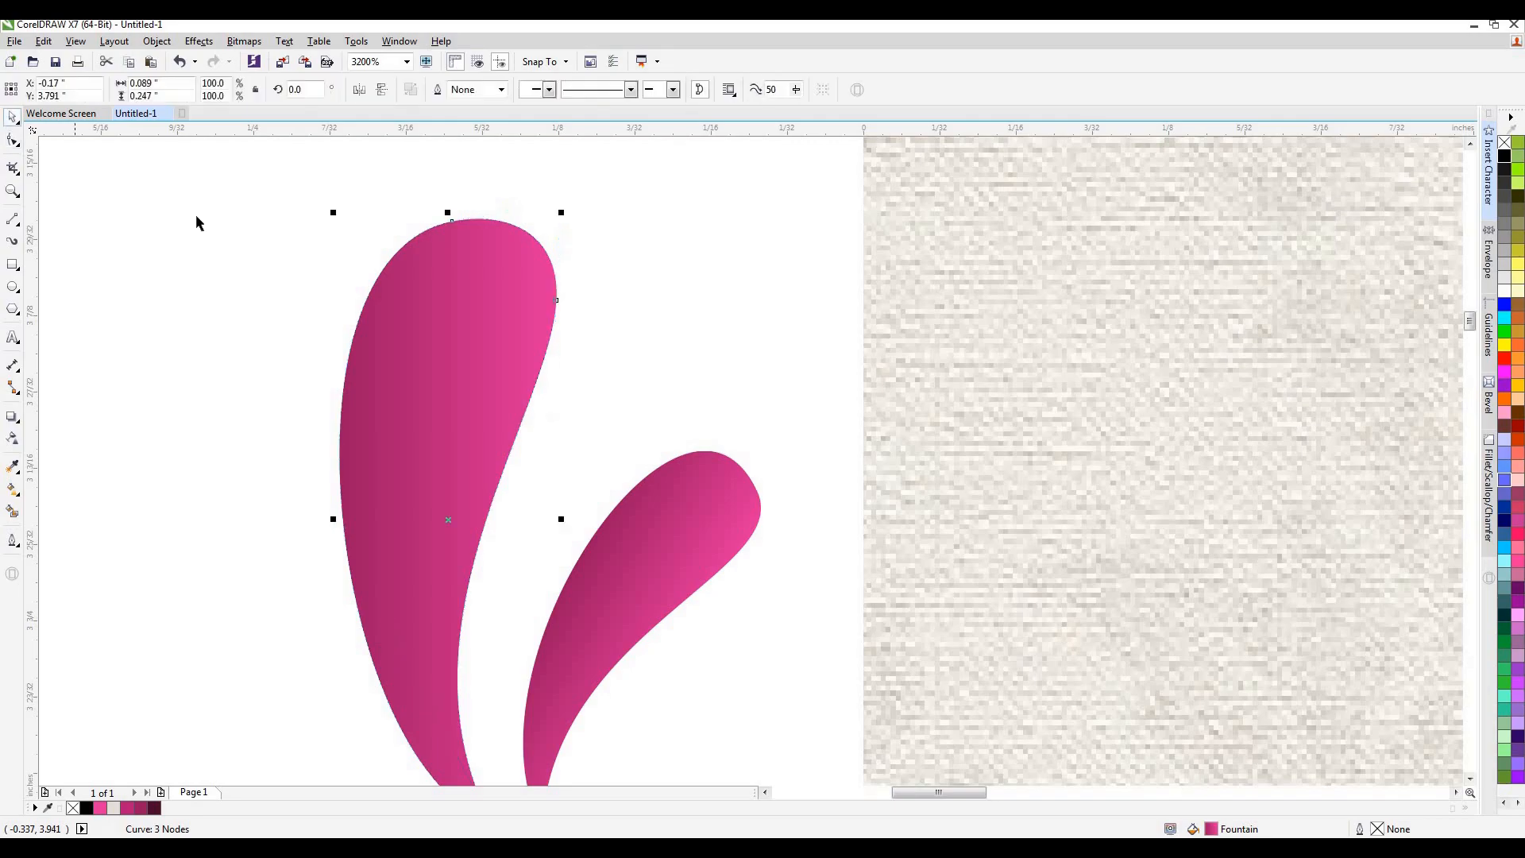
Move both petals to the upper right of the emblem, rotated to 309.395° and scaled to 63%.
click(198, 221)
scroll(402, 260, down, 4)
click(402, 261)
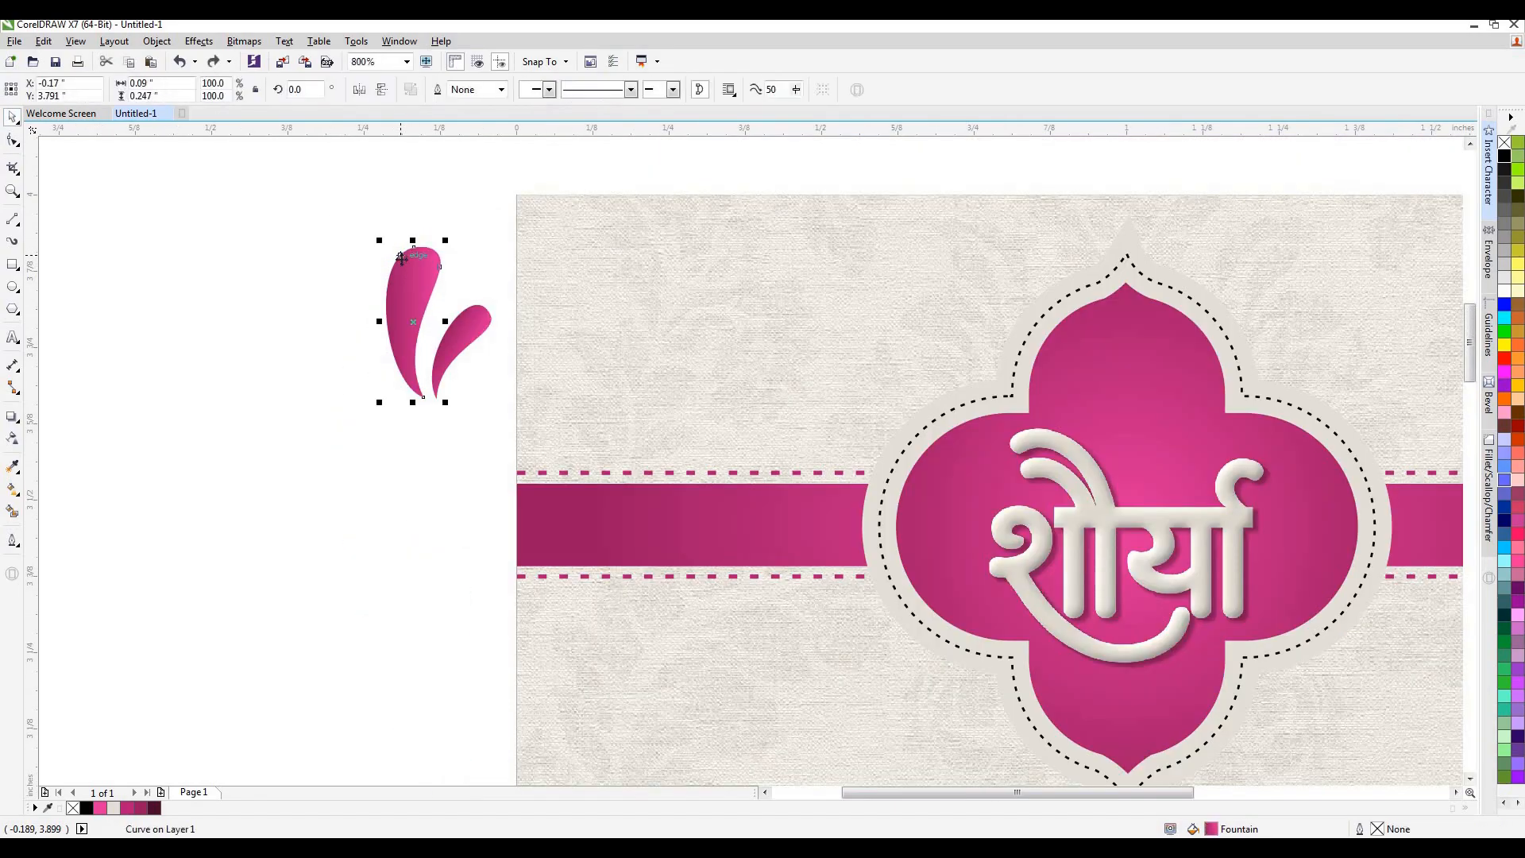
drag(326, 228, 537, 436)
scroll(427, 380, down, 1)
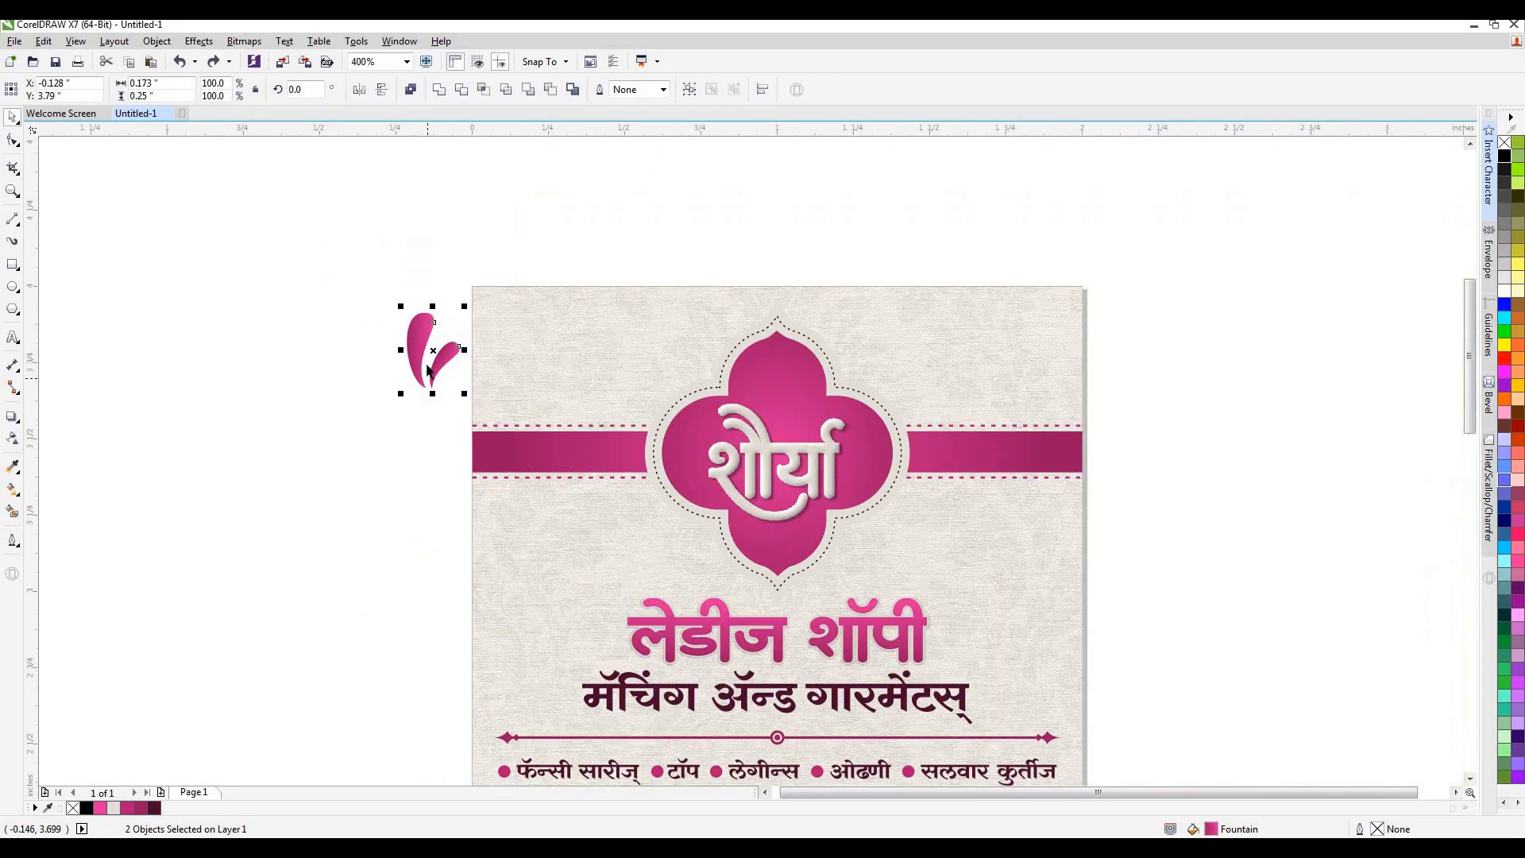
drag(433, 347, 738, 367)
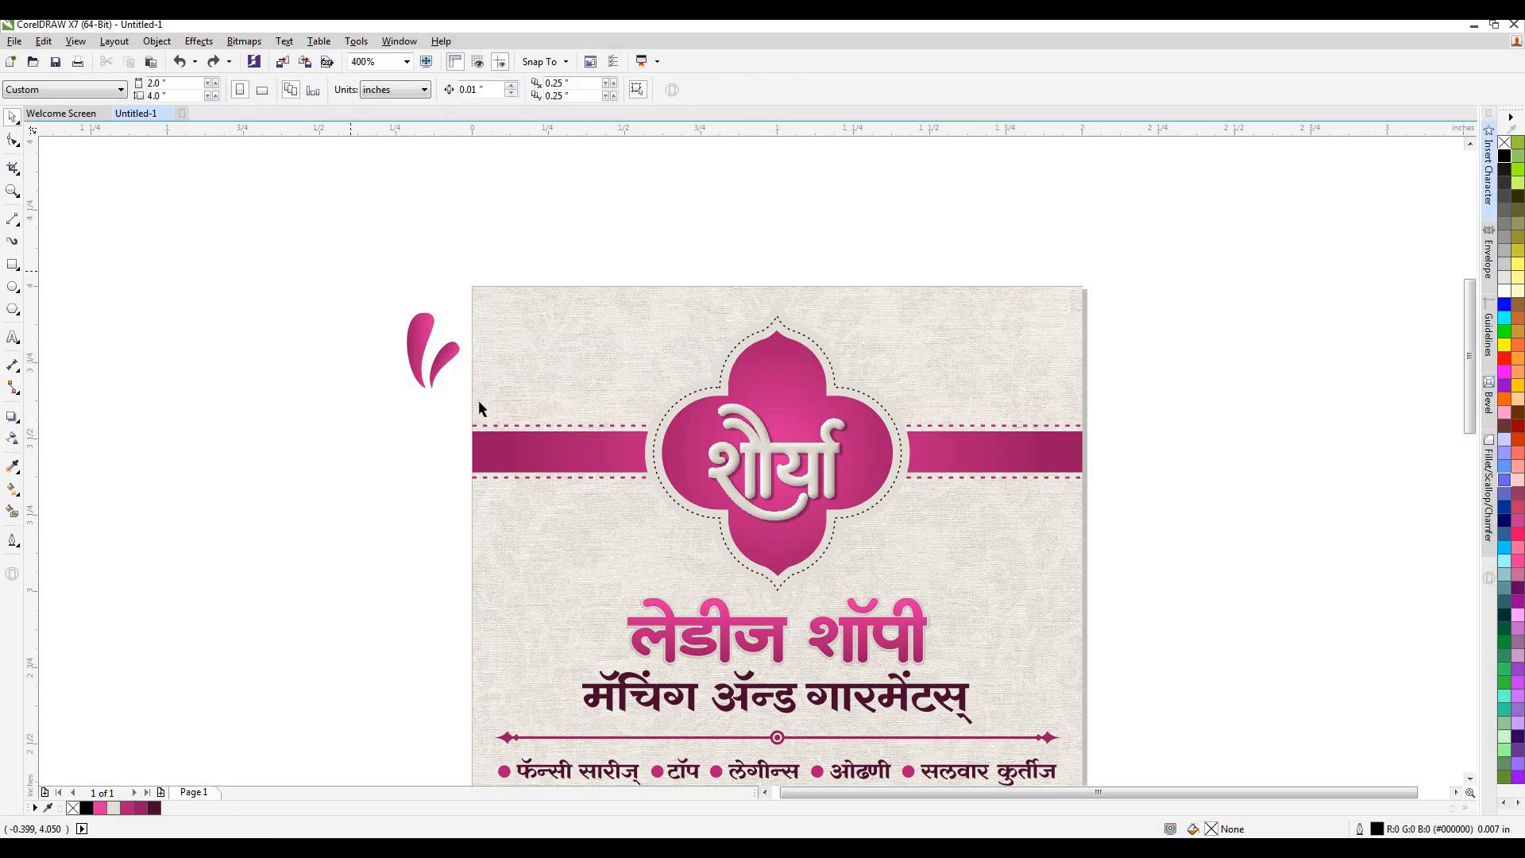
drag(479, 404, 351, 271)
drag(429, 350, 907, 330)
click(875, 334)
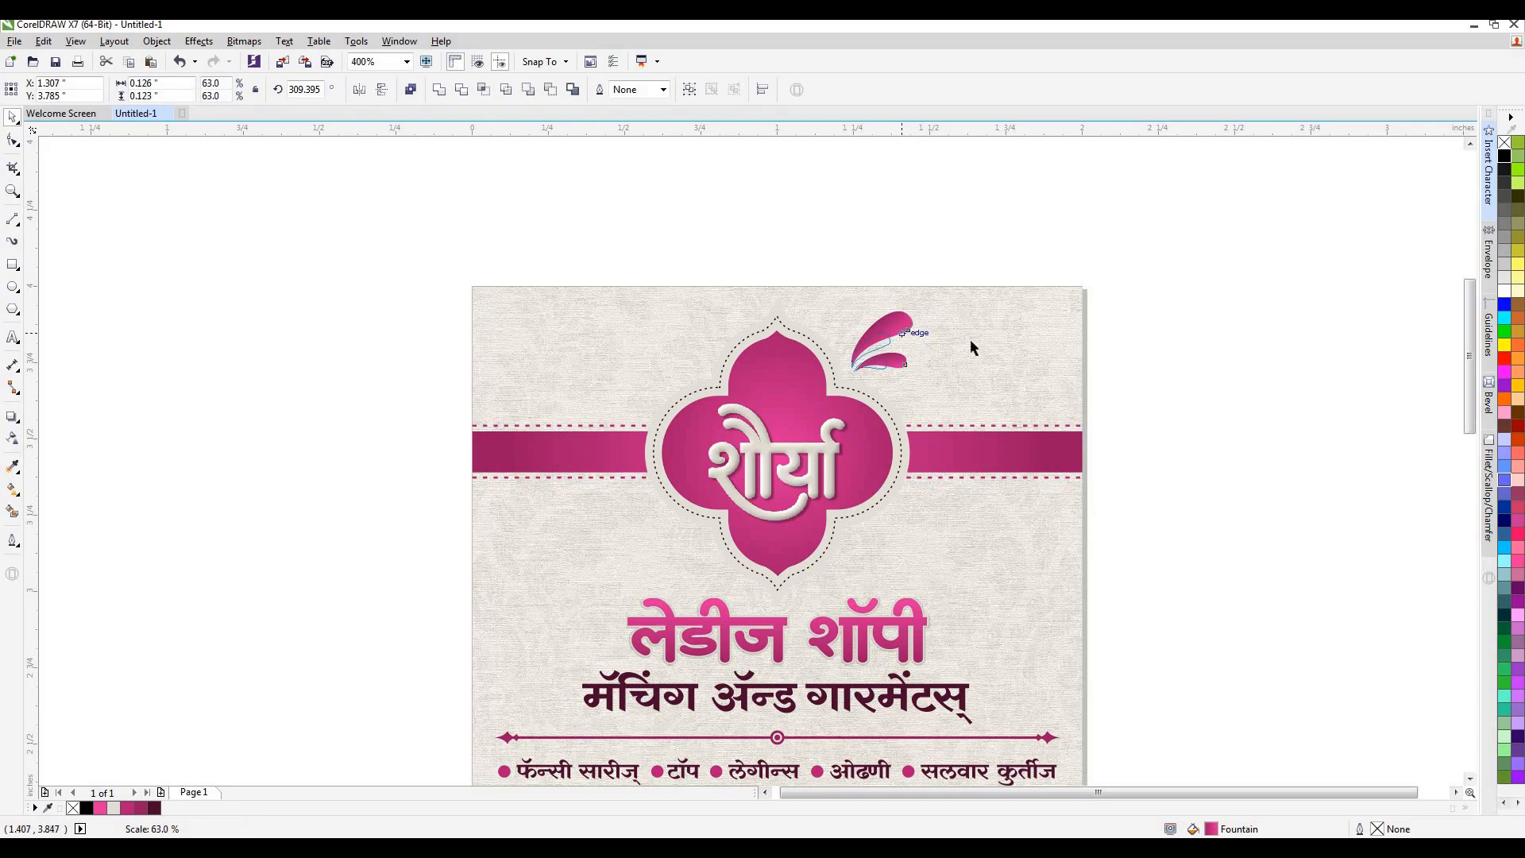
key(Escape)
Copy the petal pair to the emblem's lower left and mirror the copy horizontally and vertically.
scroll(953, 365, down, 1)
scroll(932, 359, up, 1)
drag(970, 241, 681, 542)
right_click(681, 542)
click(356, 93)
click(378, 92)
Move the mirrored petal pair closer to the emblem's lower-left edge.
scroll(546, 519, up, 1)
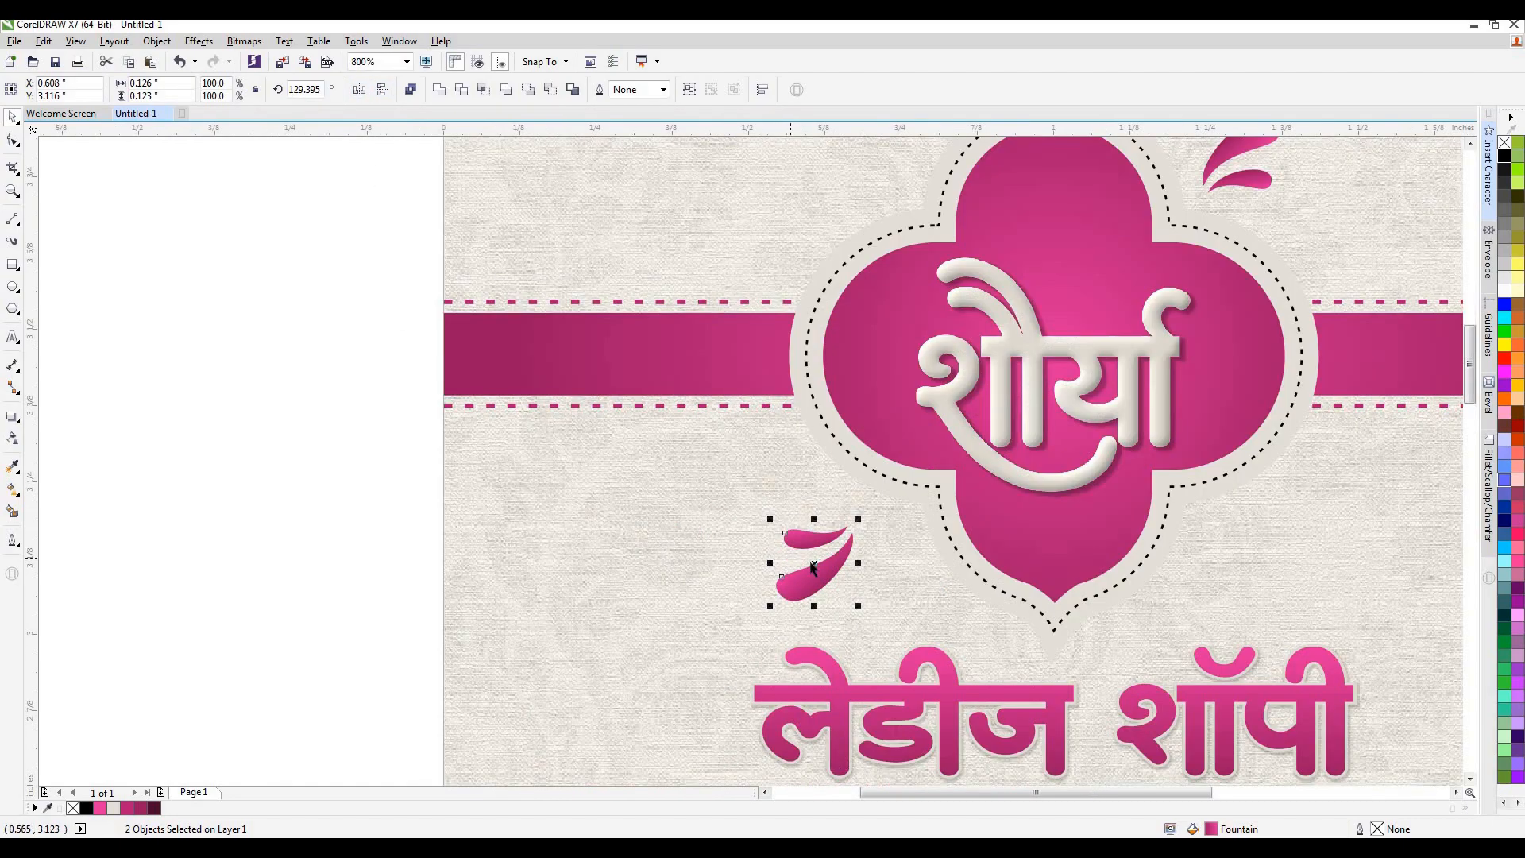
drag(831, 560, 885, 554)
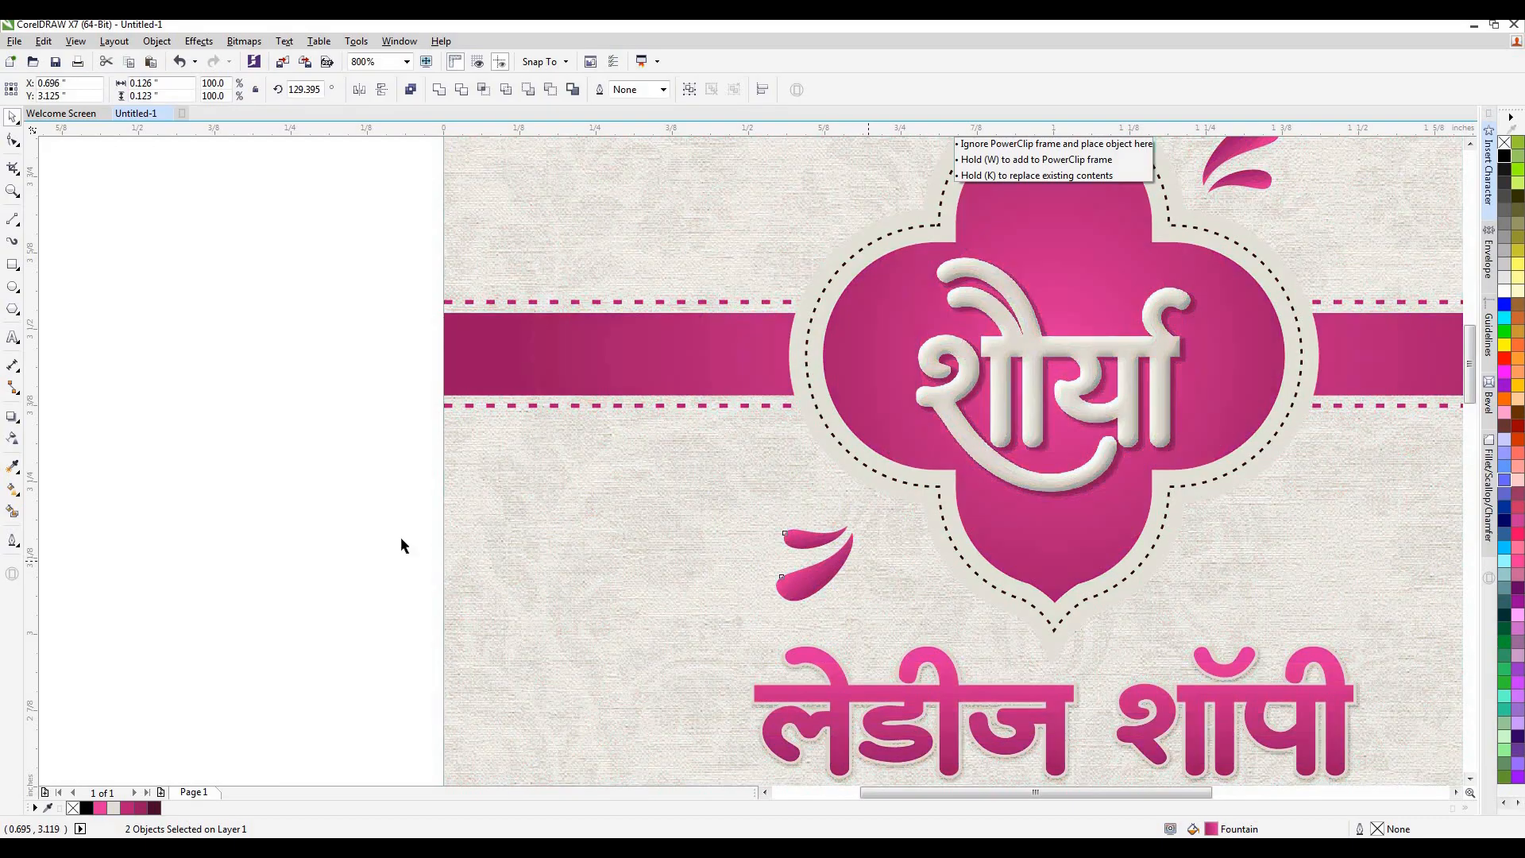
click(401, 543)
Review the overall layout of the whole card with the petal ornaments beside the emblem.
scroll(887, 408, down, 2)
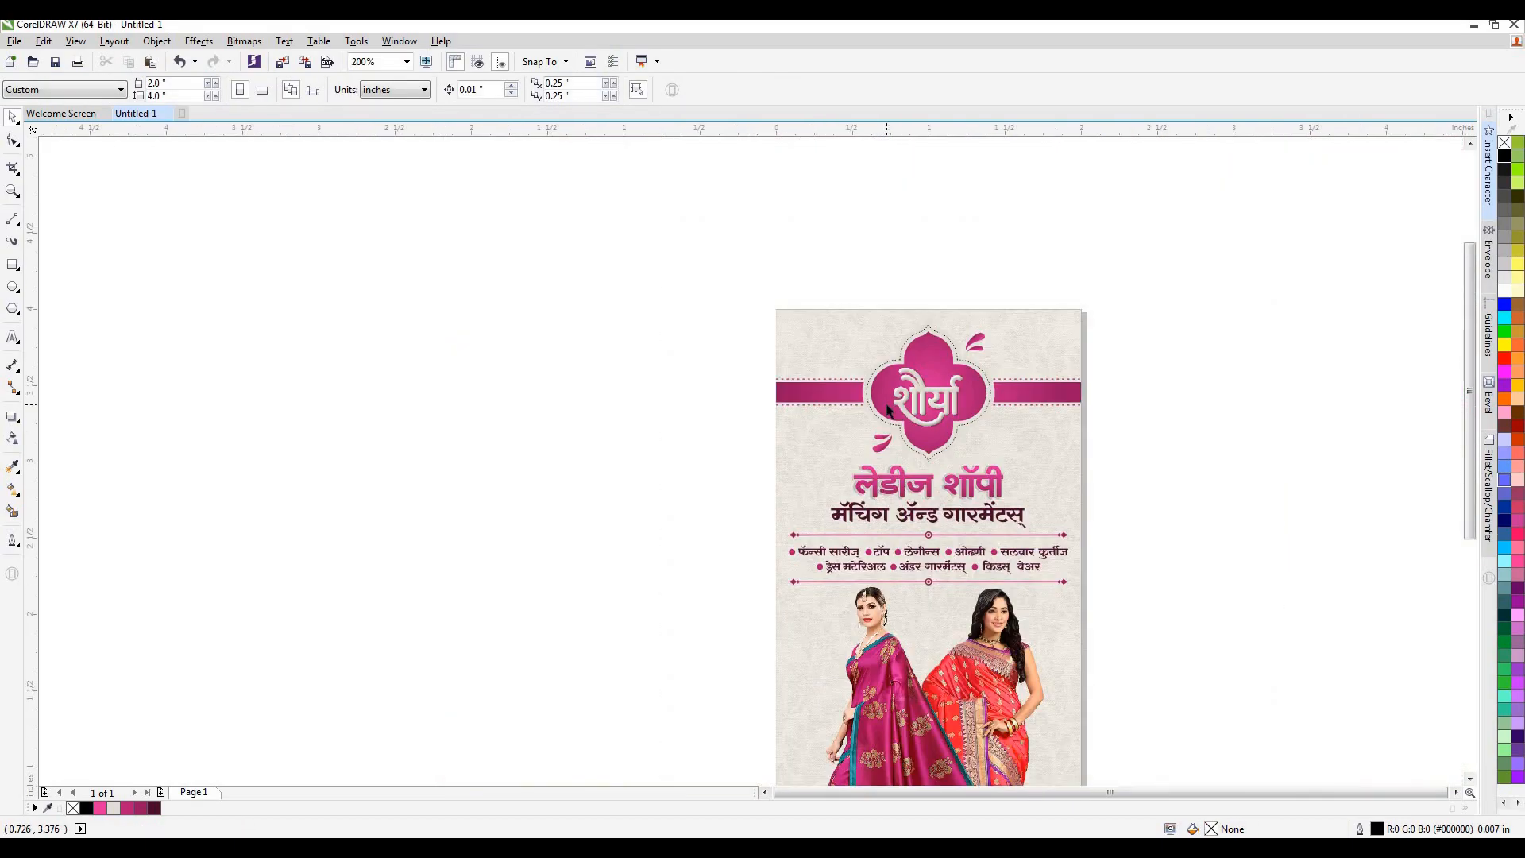
scroll(888, 409, down, 1)
scroll(909, 439, up, 1)
scroll(748, 316, down, 1)
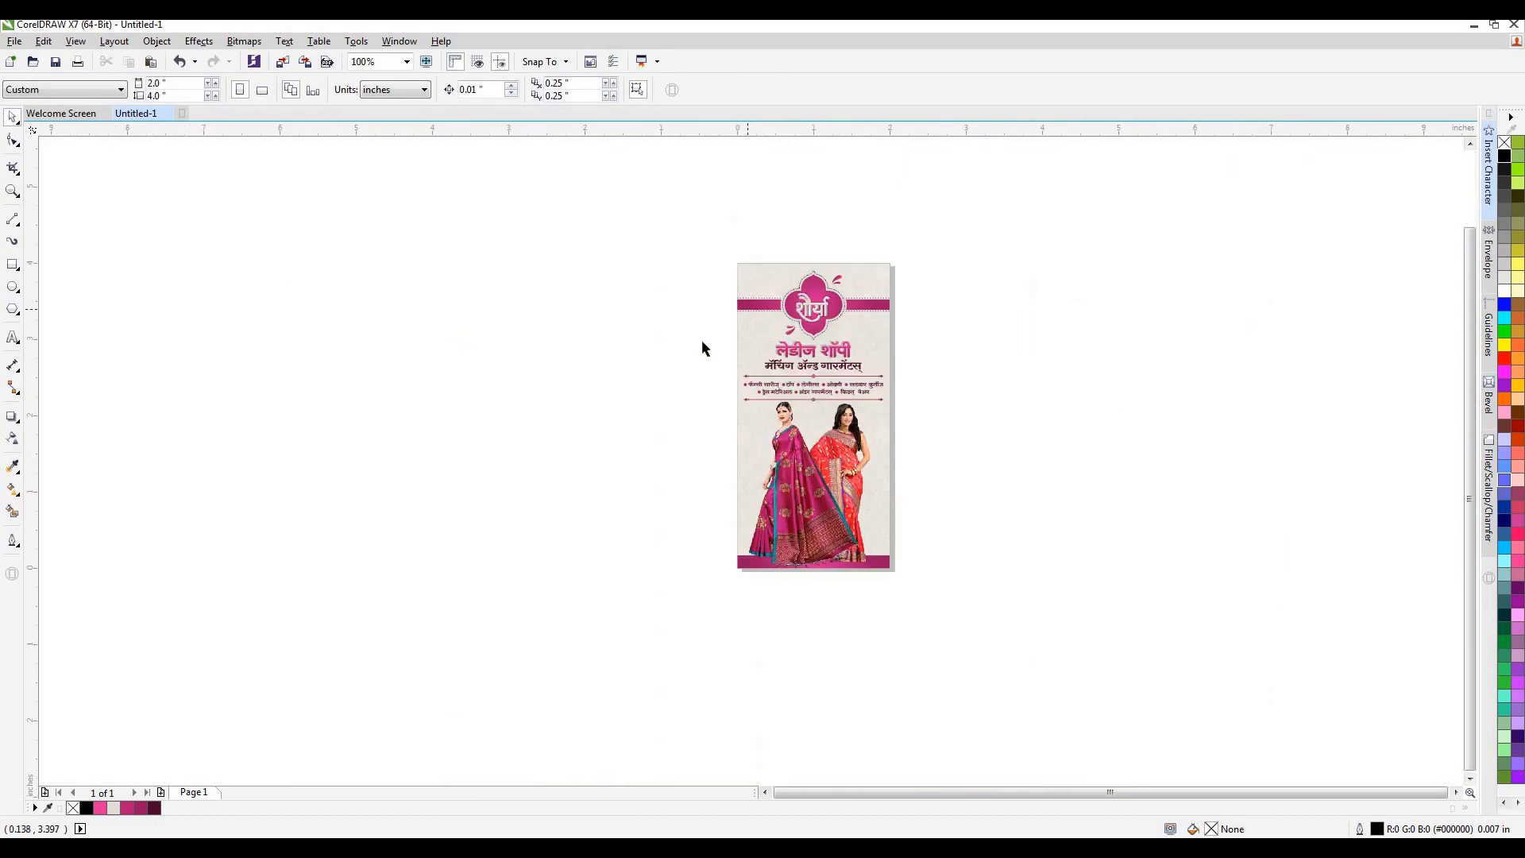
drag(708, 186, 1077, 747)
drag(426, 186, 939, 724)
drag(563, 152, 905, 645)
click(13, 117)
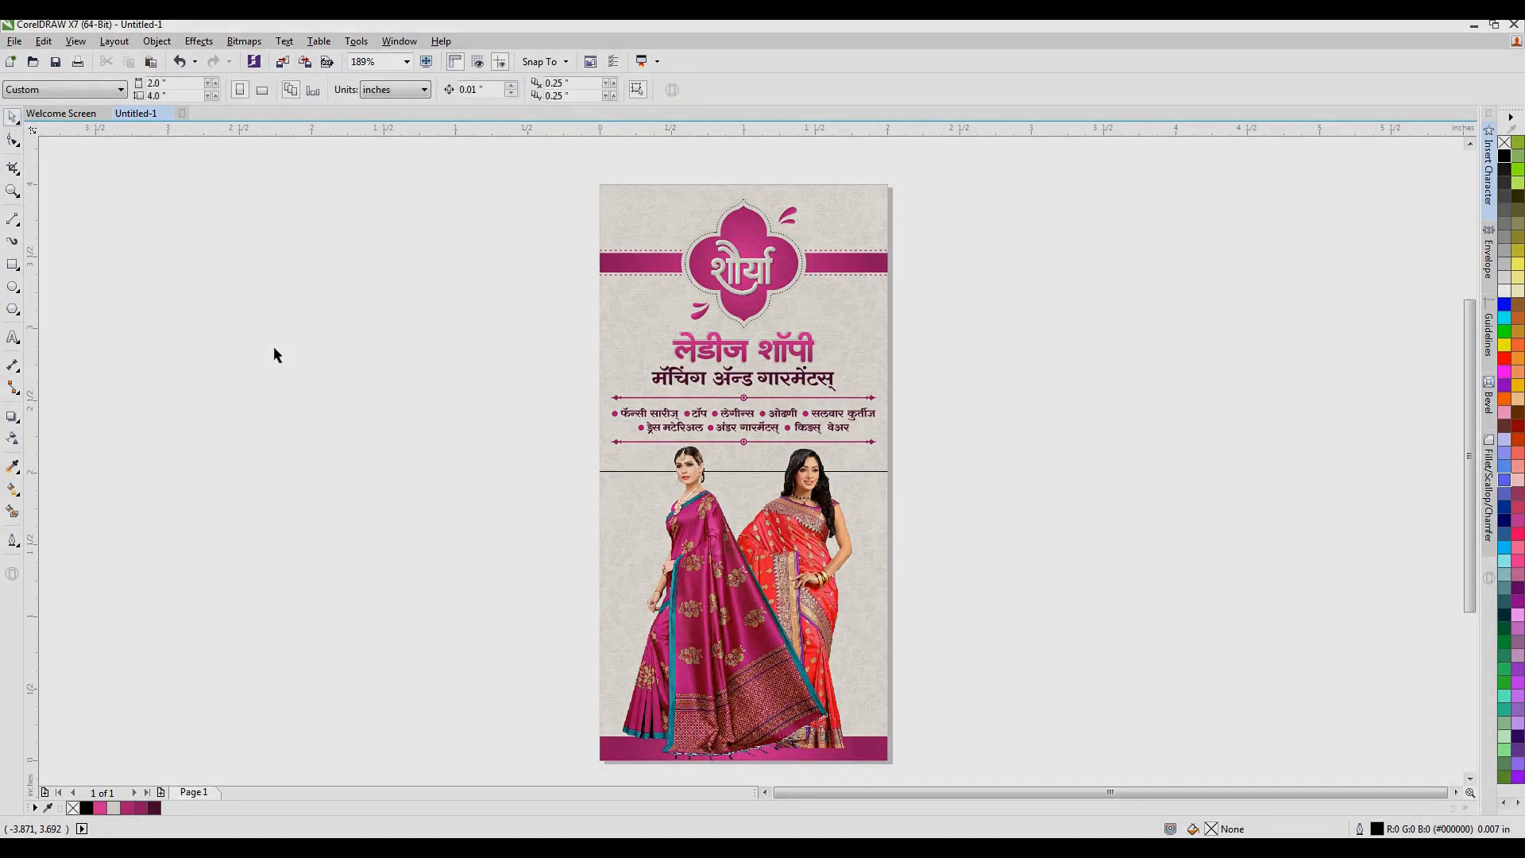